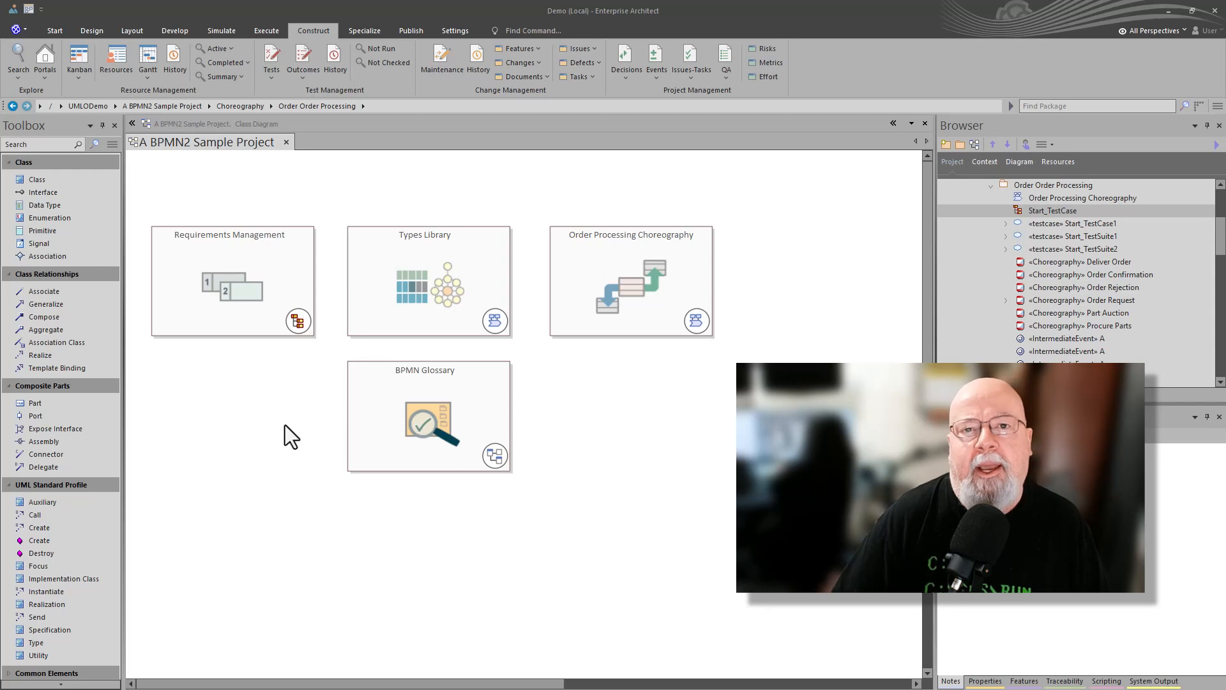
Step: Open the Order Processing Choreography diagram and bring up the structured scenario of its Start event
{"action": "left_click", "coordinate": [606, 300]}
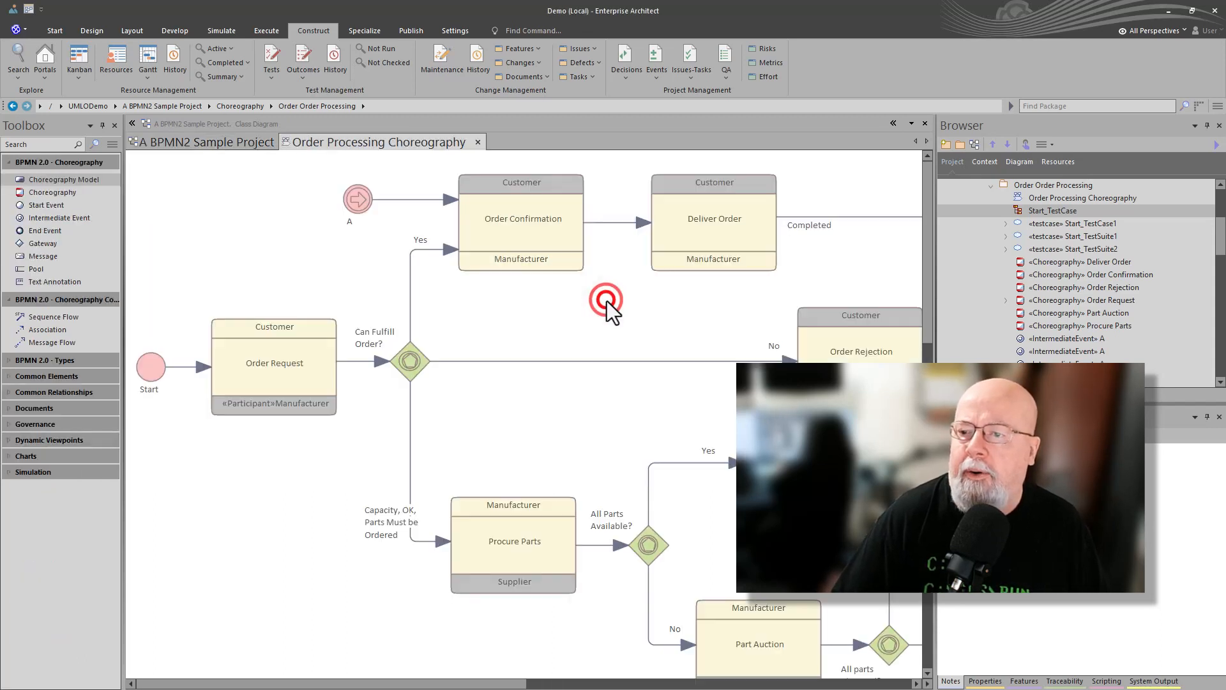
{"action": "double_click", "coordinate": [155, 370]}
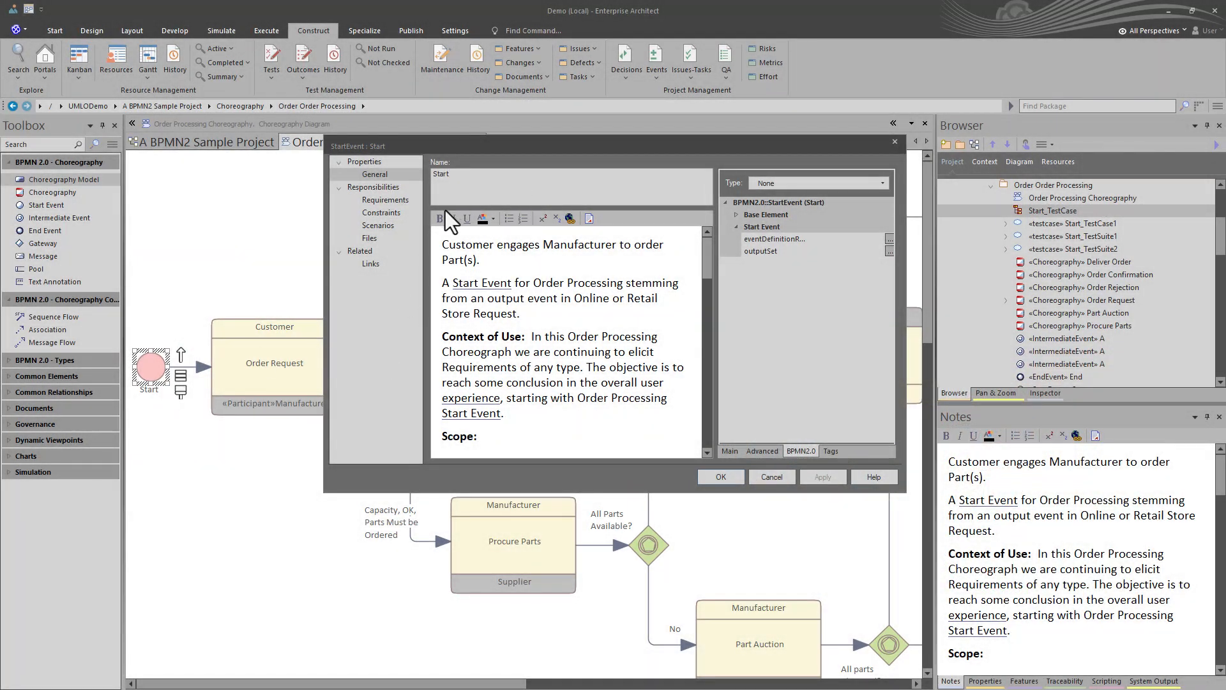
{"action": "left_click", "coordinate": [378, 226]}
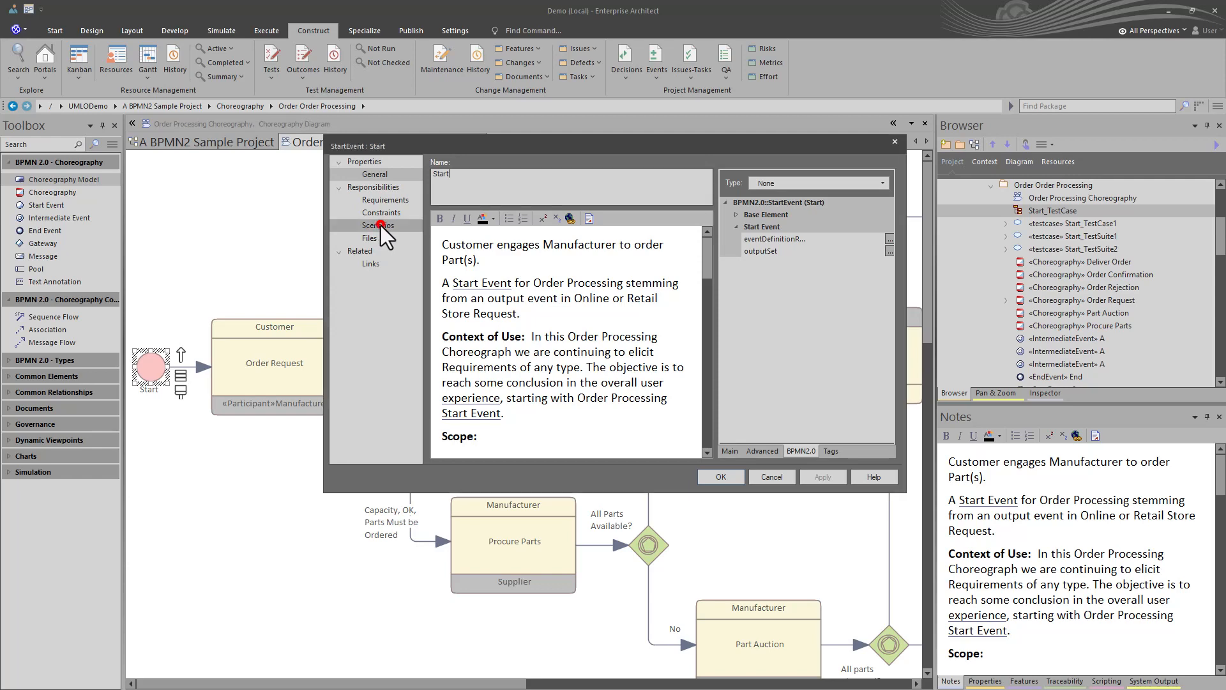
{"action": "left_click", "coordinate": [547, 355]}
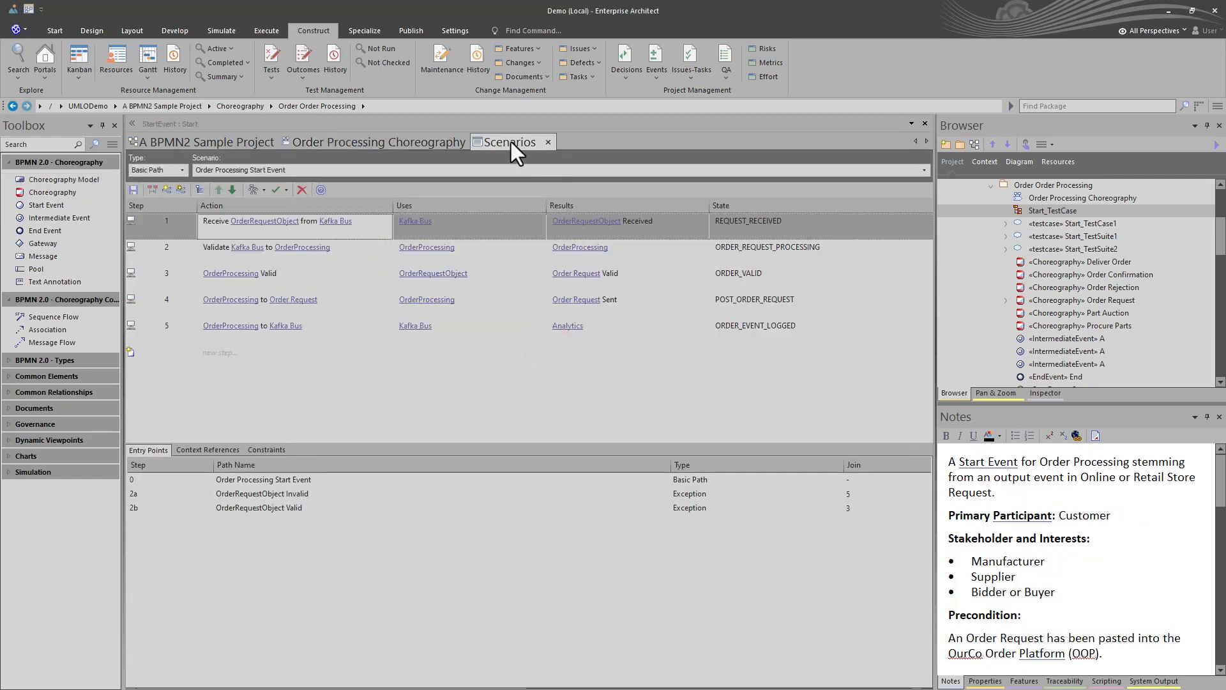
Step: Dock the Scenarios window beside the choreography diagram and review the Start event's basic path steps and entry points
{"action": "left_click_drag", "start_coordinate": [511, 141], "coordinate": [558, 405]}
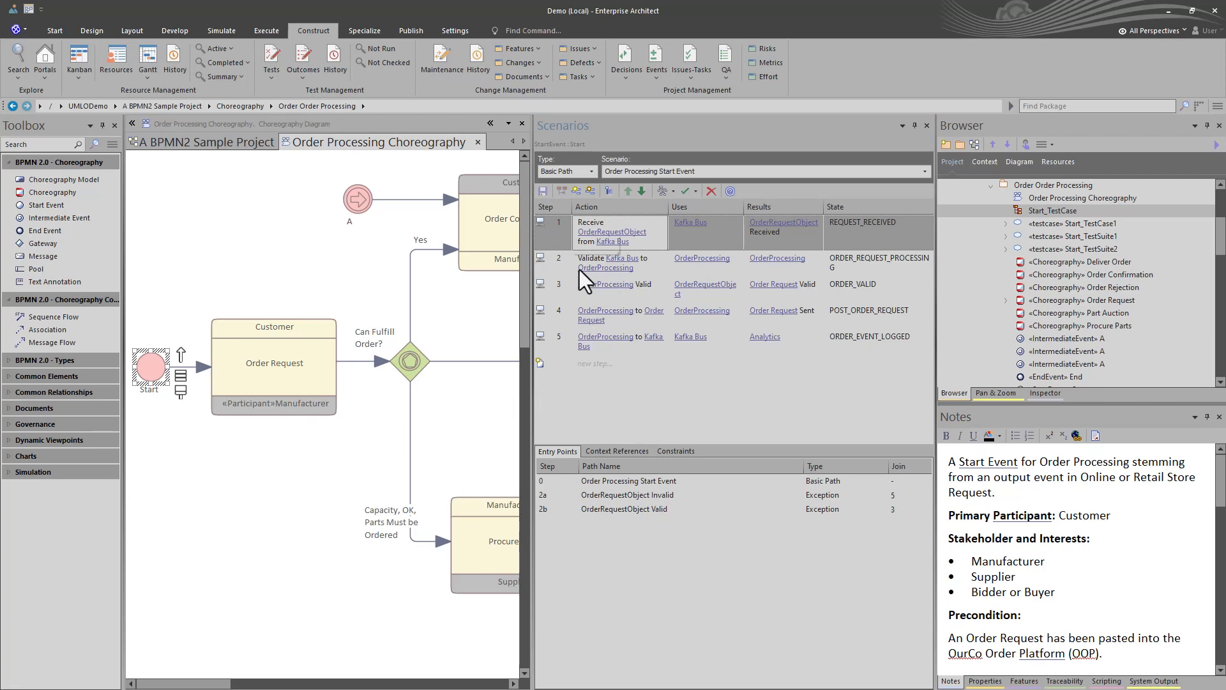
{"action": "mouse_move", "coordinate": [692, 231]}
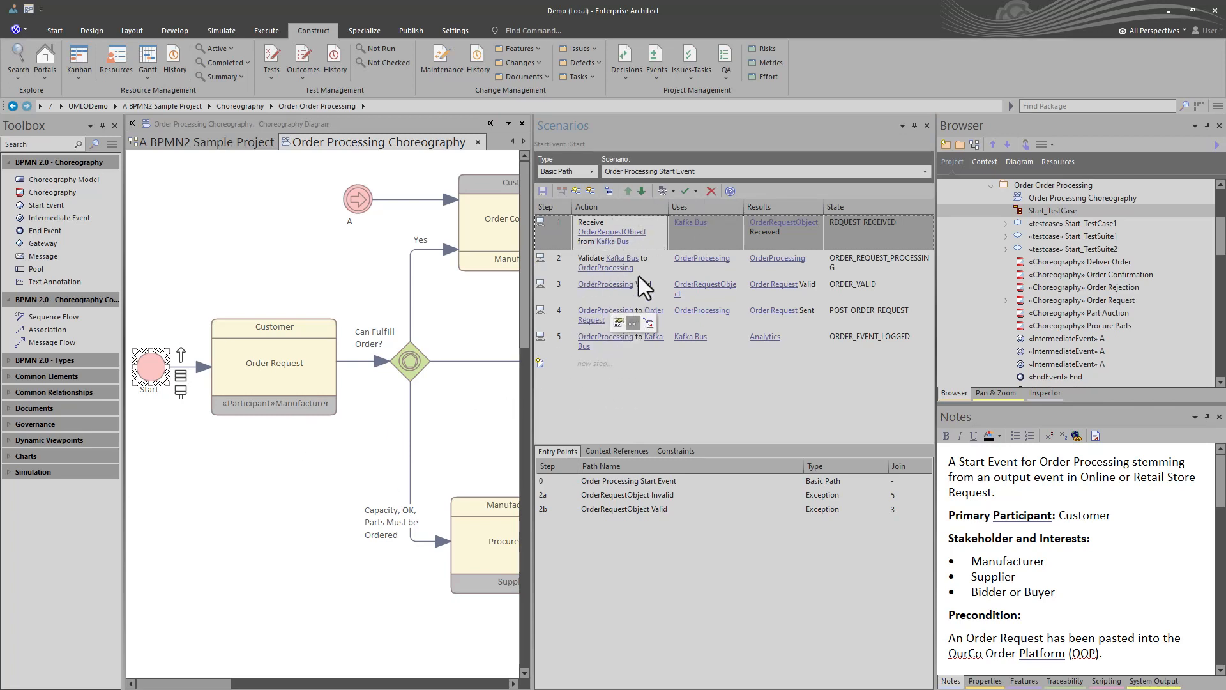
{"action": "mouse_move", "coordinate": [640, 237]}
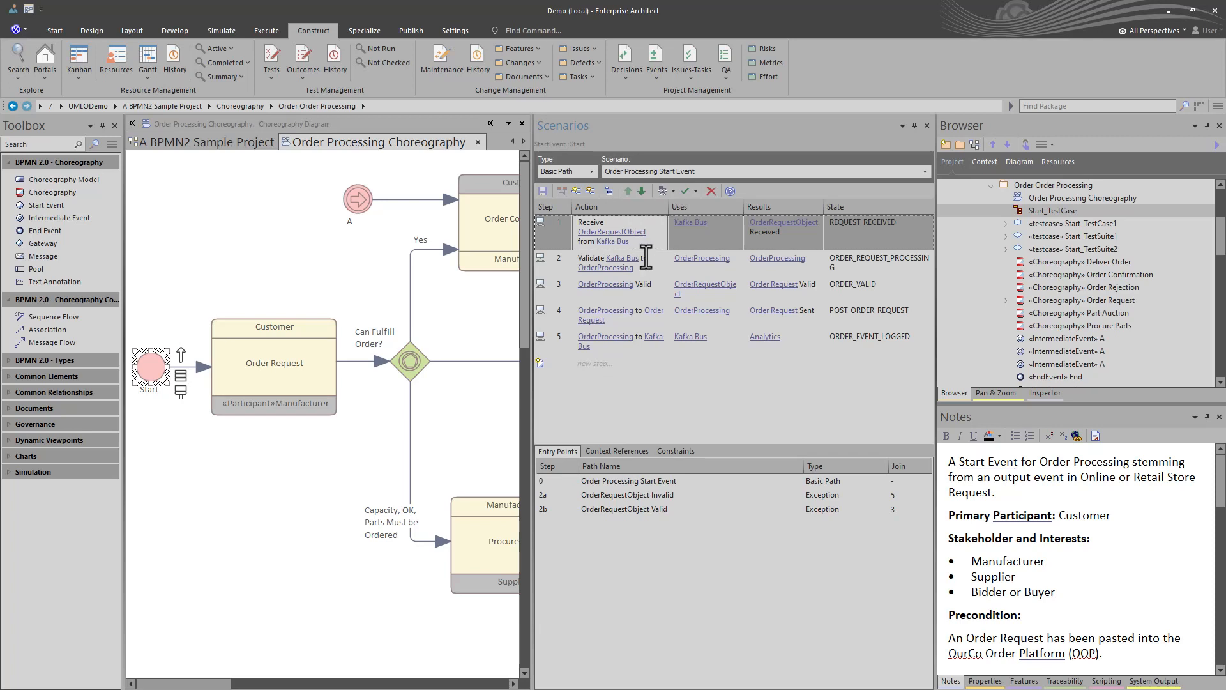
{"action": "mouse_move", "coordinate": [610, 355]}
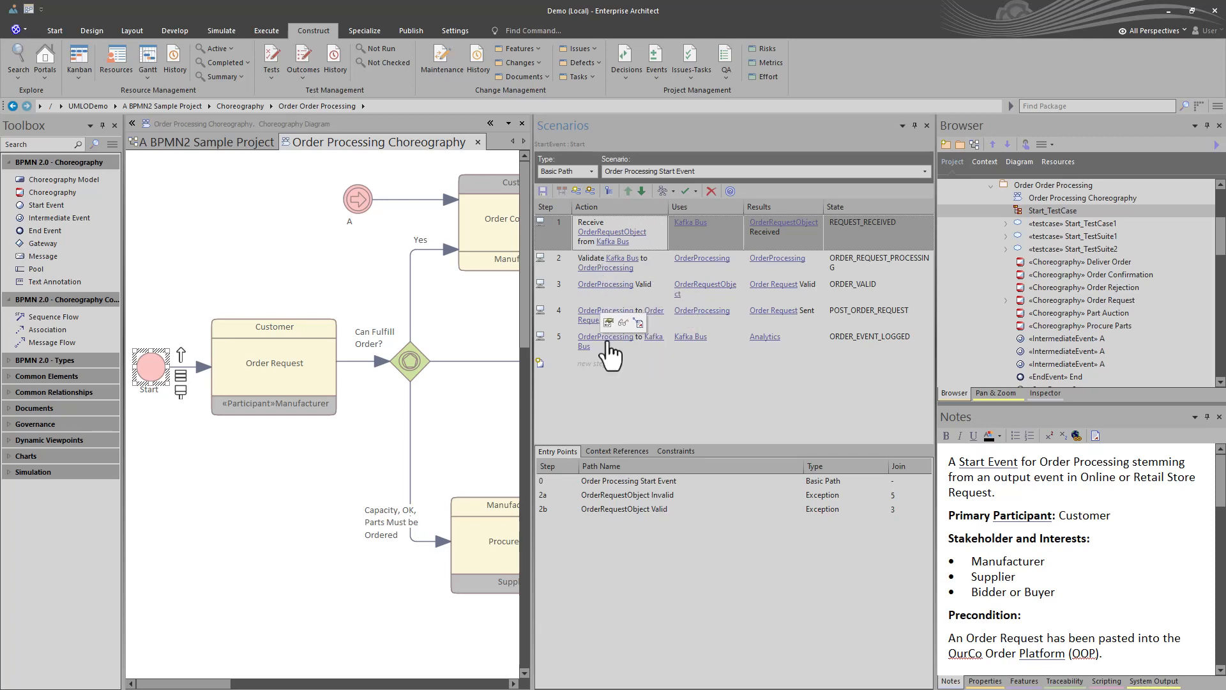
{"action": "left_click", "coordinate": [594, 497]}
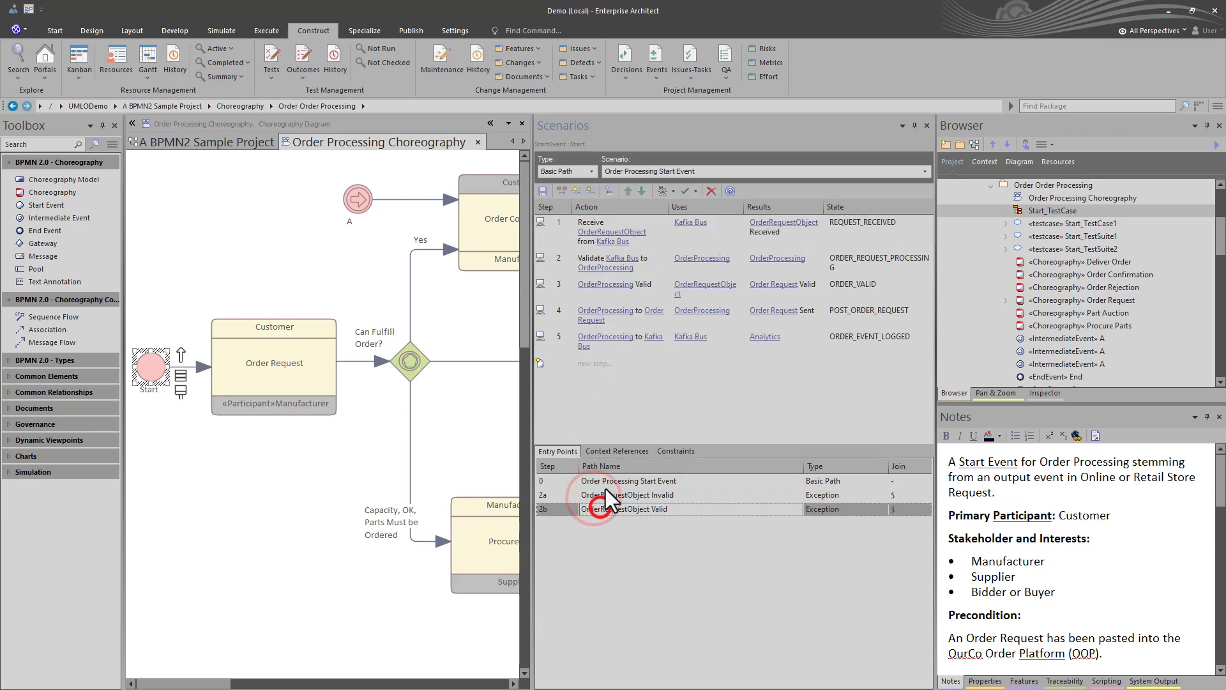
{"action": "left_click", "coordinate": [607, 481]}
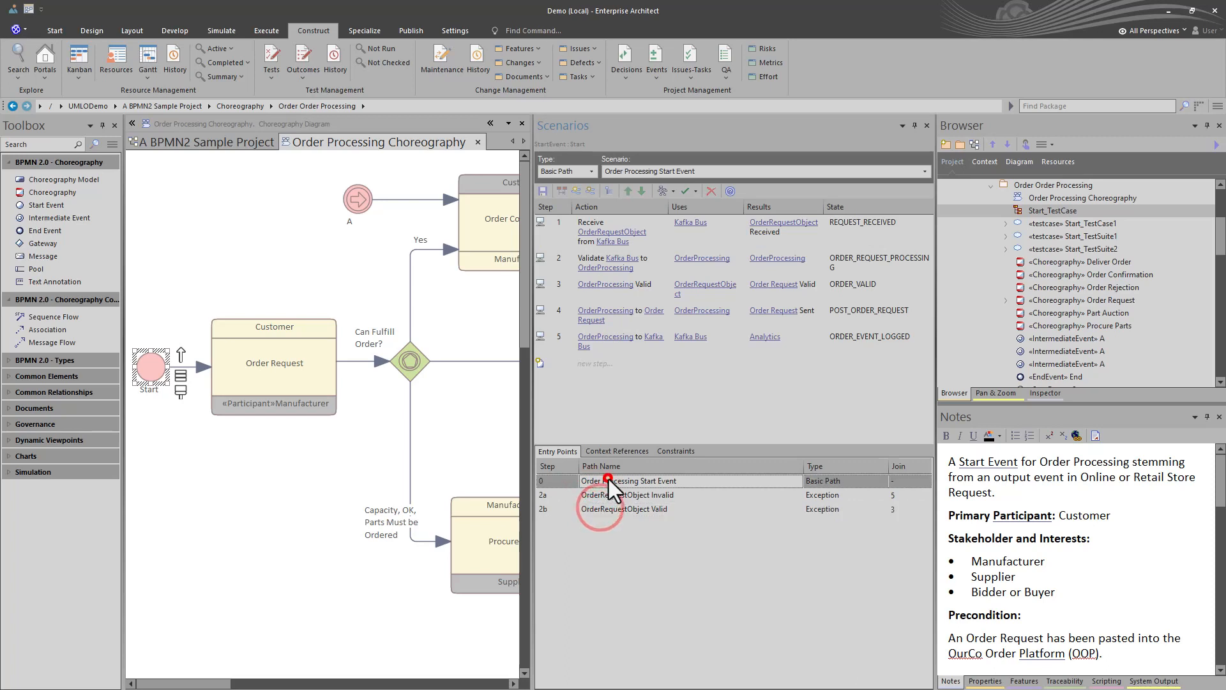
Step: Locate the choreography's Start event in the project browser and select it there
{"action": "left_click", "coordinate": [152, 369]}
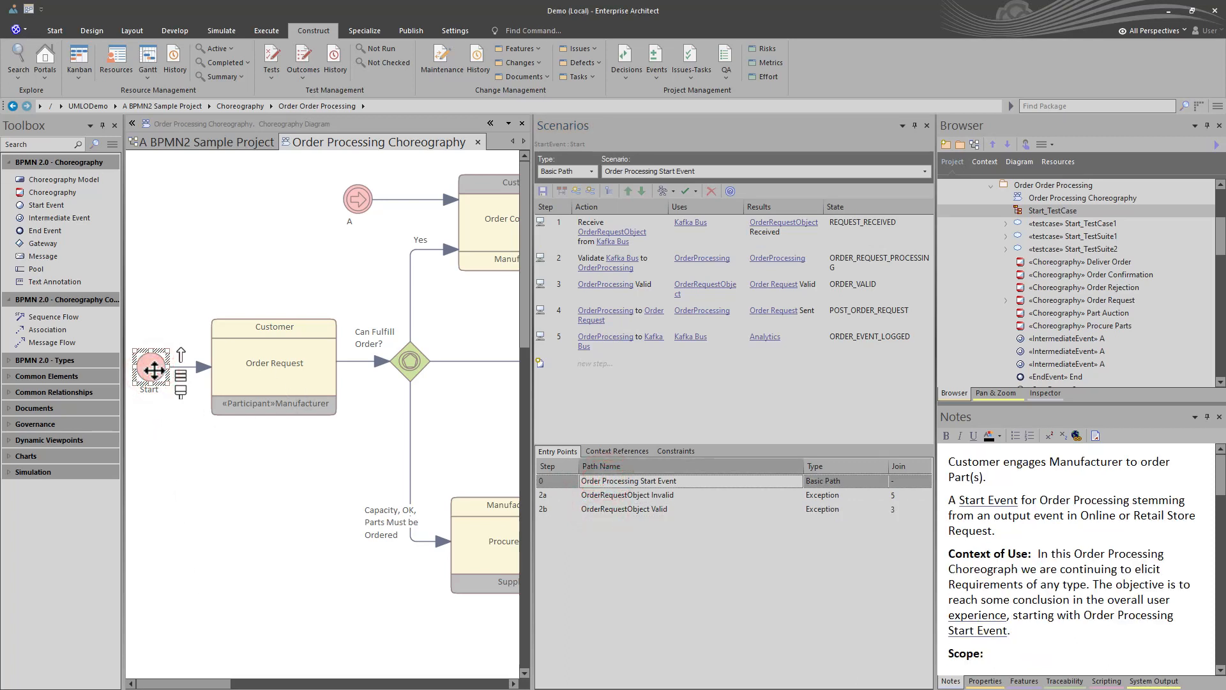
{"action": "key", "text": "alt+g"}
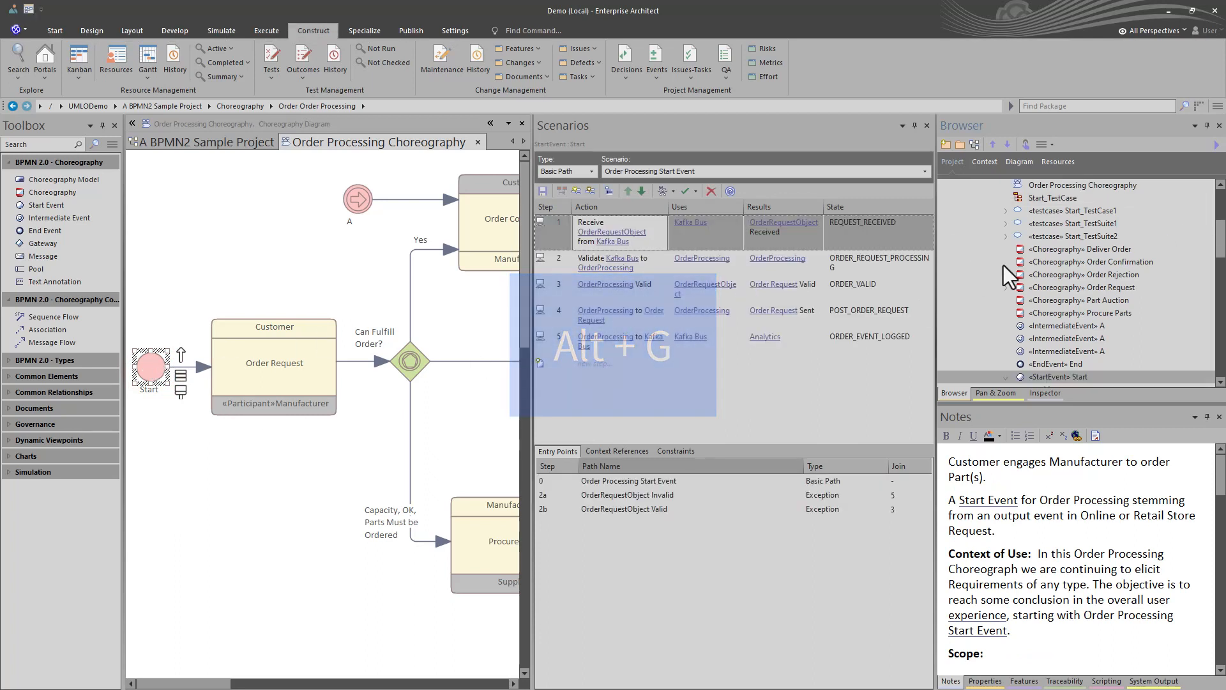
{"action": "scroll", "coordinate": [1074, 327], "scroll_direction": "down", "scroll_amount": 1}
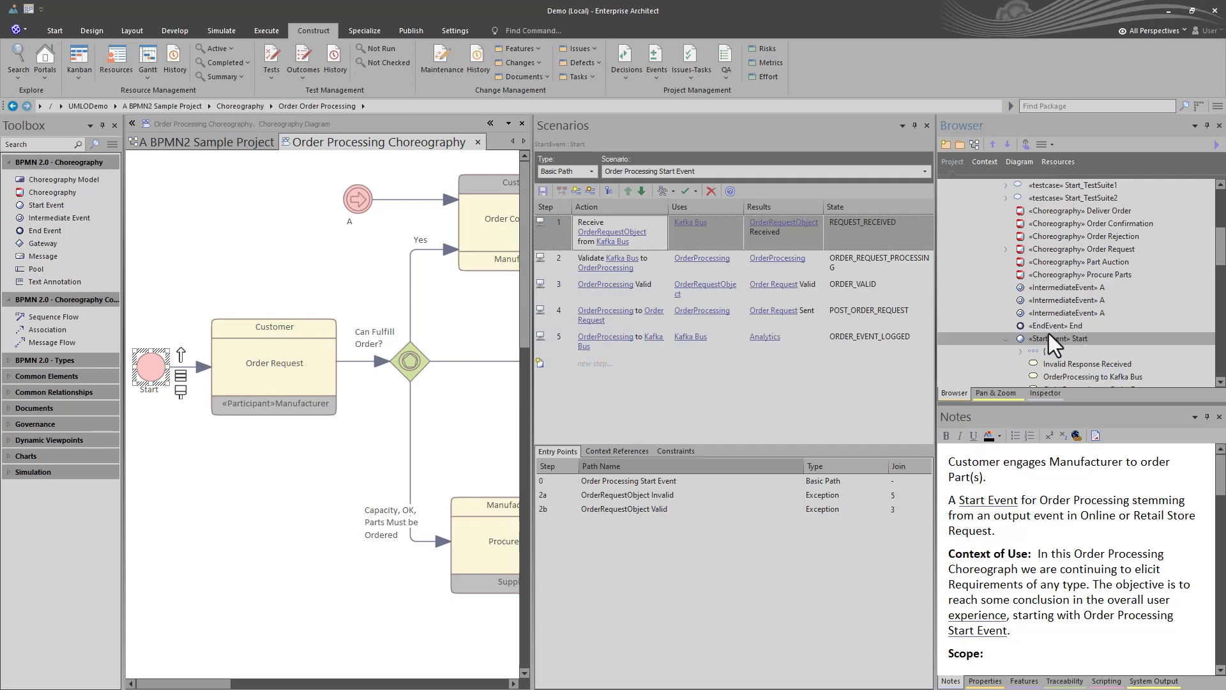
{"action": "left_click", "coordinate": [1045, 337]}
Step: Open the Start_ActivityGraph activity diagram under the Start event and narrow the Scenarios window to give the diagram more room
{"action": "scroll", "coordinate": [1067, 345], "scroll_direction": "down", "scroll_amount": 3}
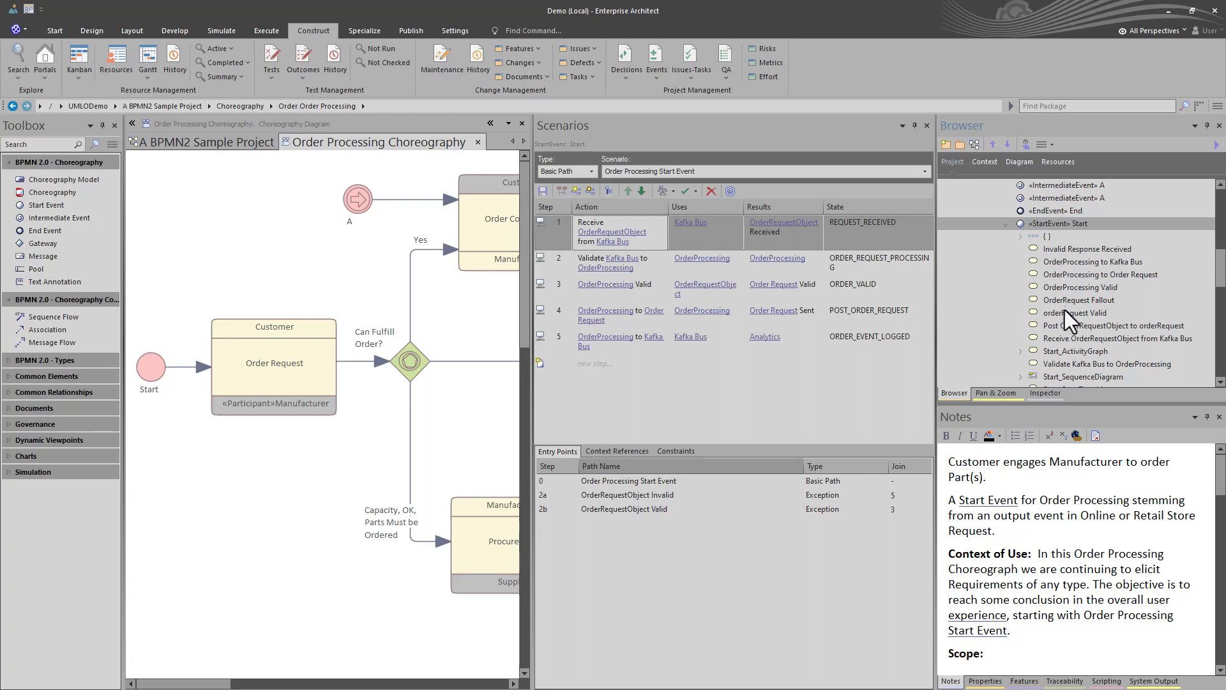
{"action": "scroll", "coordinate": [1071, 312], "scroll_direction": "down", "scroll_amount": 1}
{"action": "left_click", "coordinate": [1021, 314]}
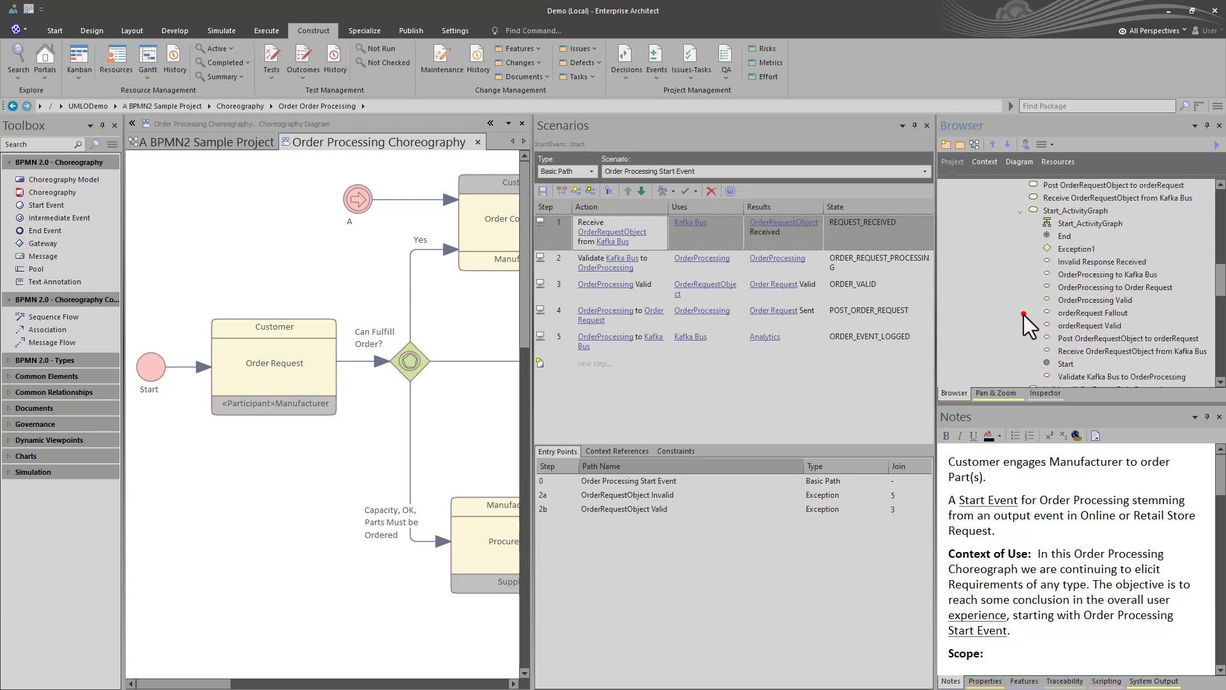
{"action": "double_click", "coordinate": [1071, 224]}
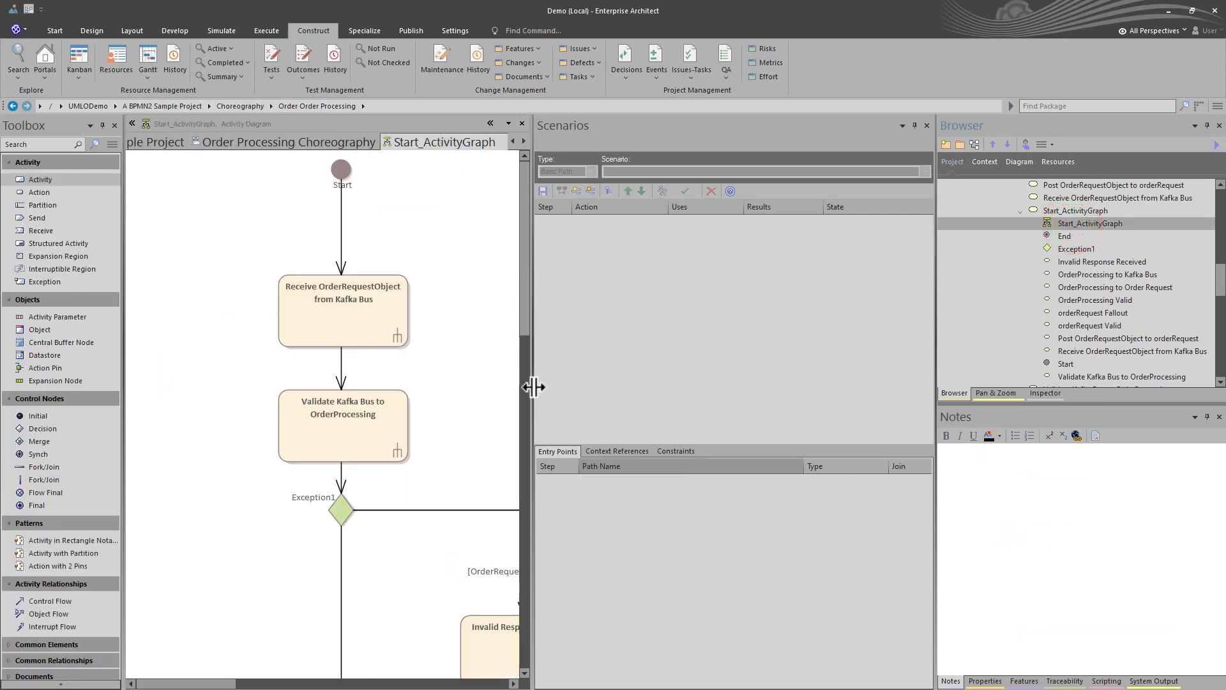
{"action": "left_click_drag", "start_coordinate": [534, 387], "coordinate": [753, 403]}
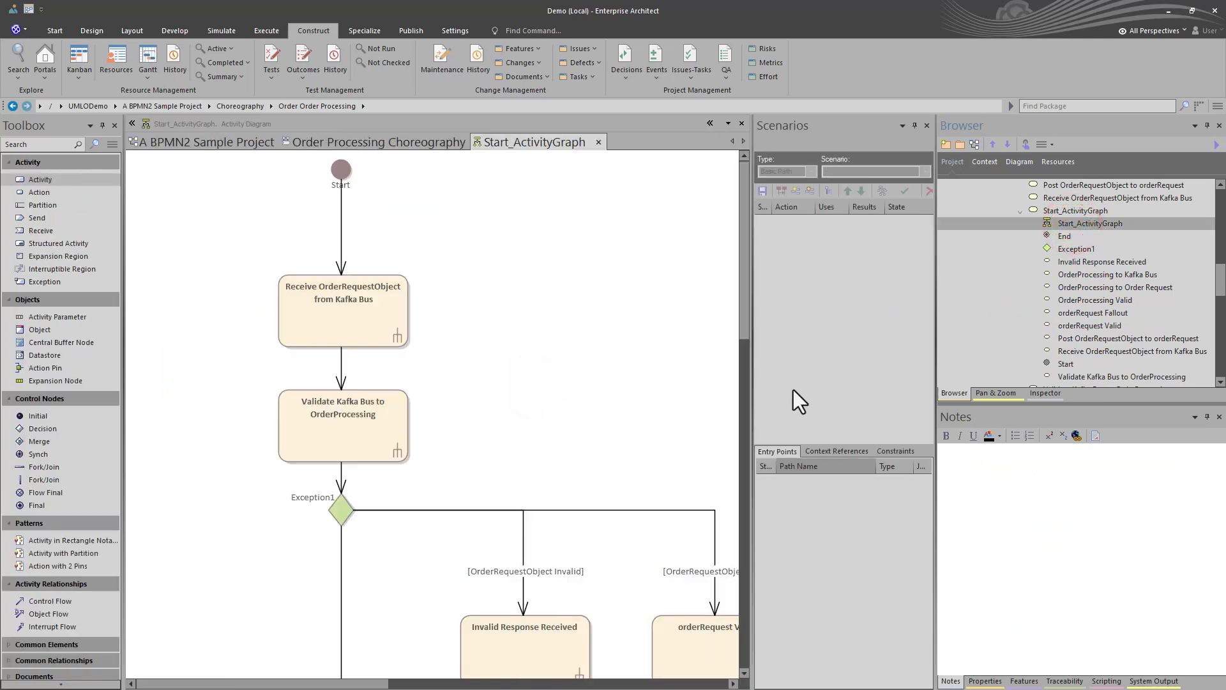
Step: Open the 1_Basic_Path sequence diagram from the Start_SequenceDiagram element
{"action": "scroll", "coordinate": [1057, 339], "scroll_direction": "down", "scroll_amount": 1}
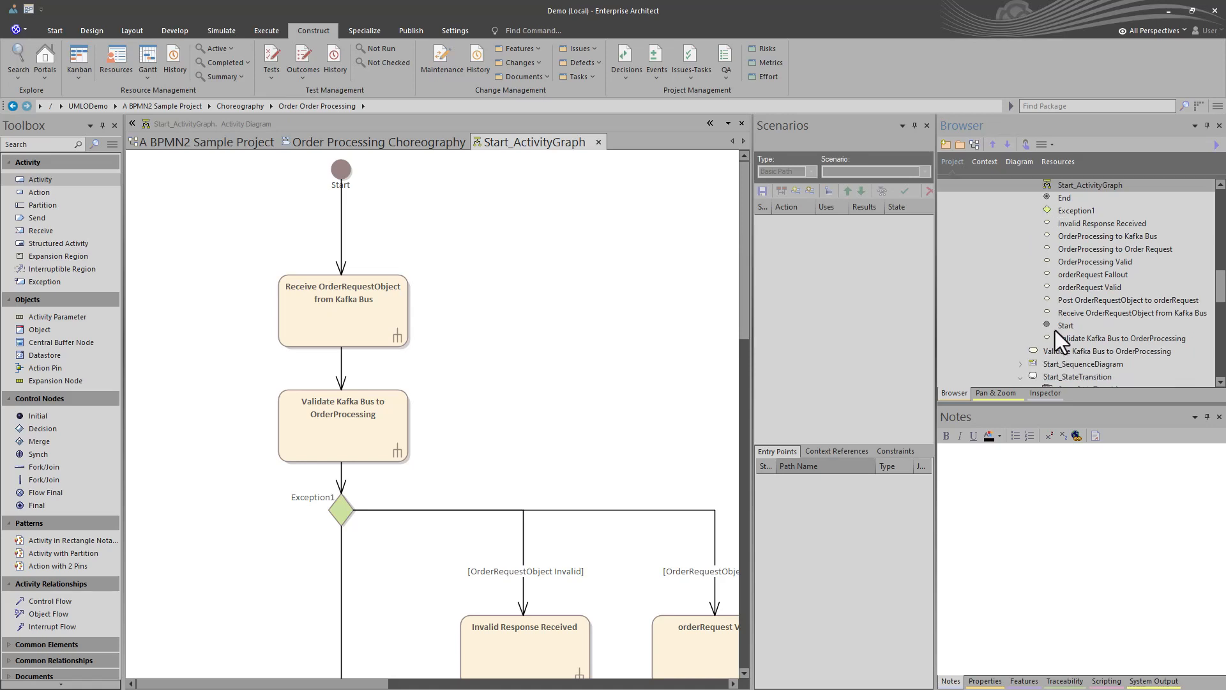
{"action": "left_click", "coordinate": [1018, 364]}
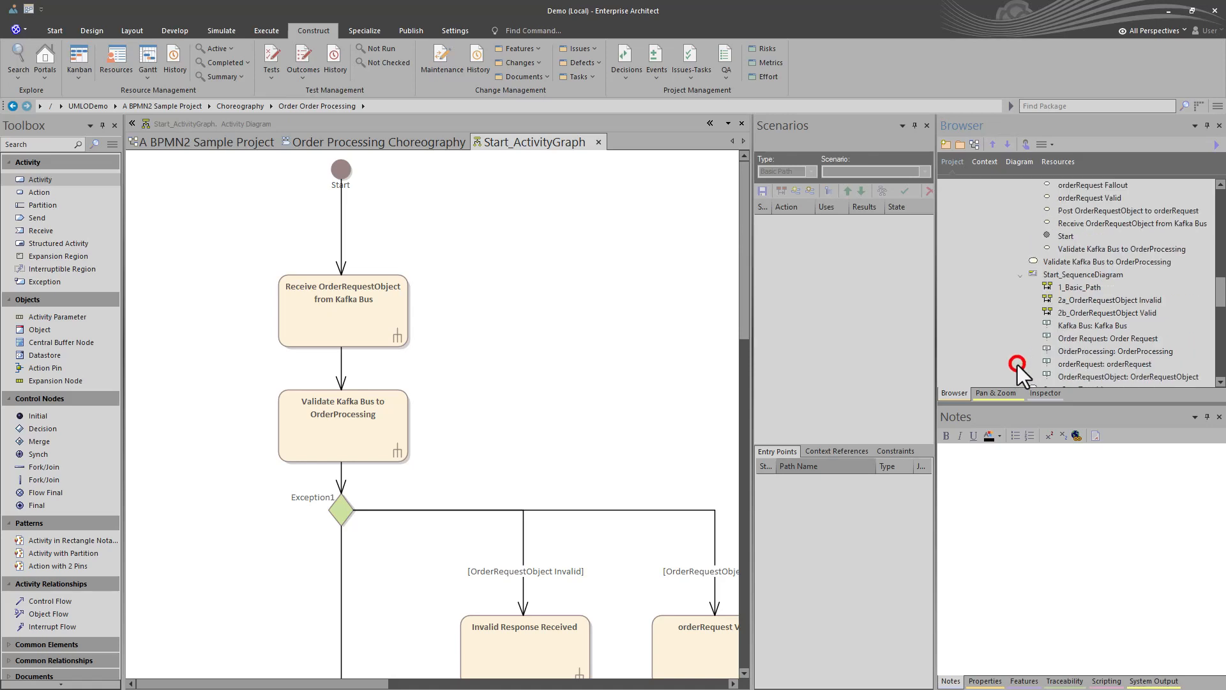
{"action": "double_click", "coordinate": [1073, 287]}
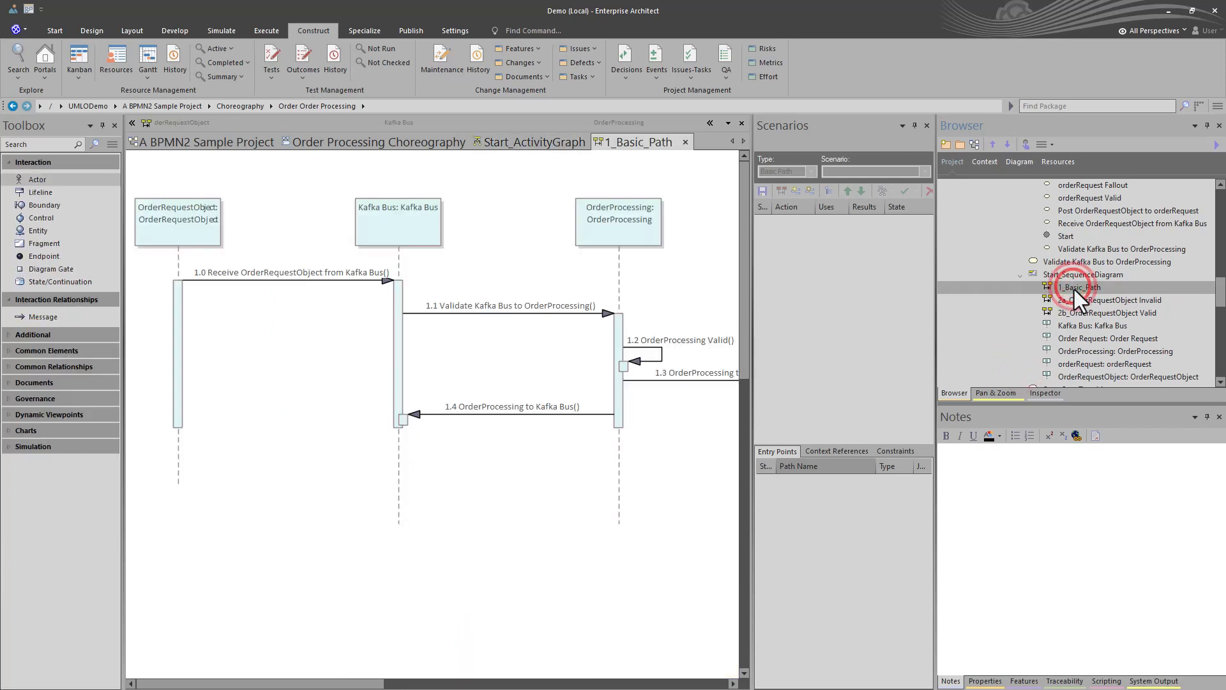
Step: Collapse the Start_SequenceDiagram element and open the Start_StateTransition state machine diagram
{"action": "left_click", "coordinate": [1020, 276]}
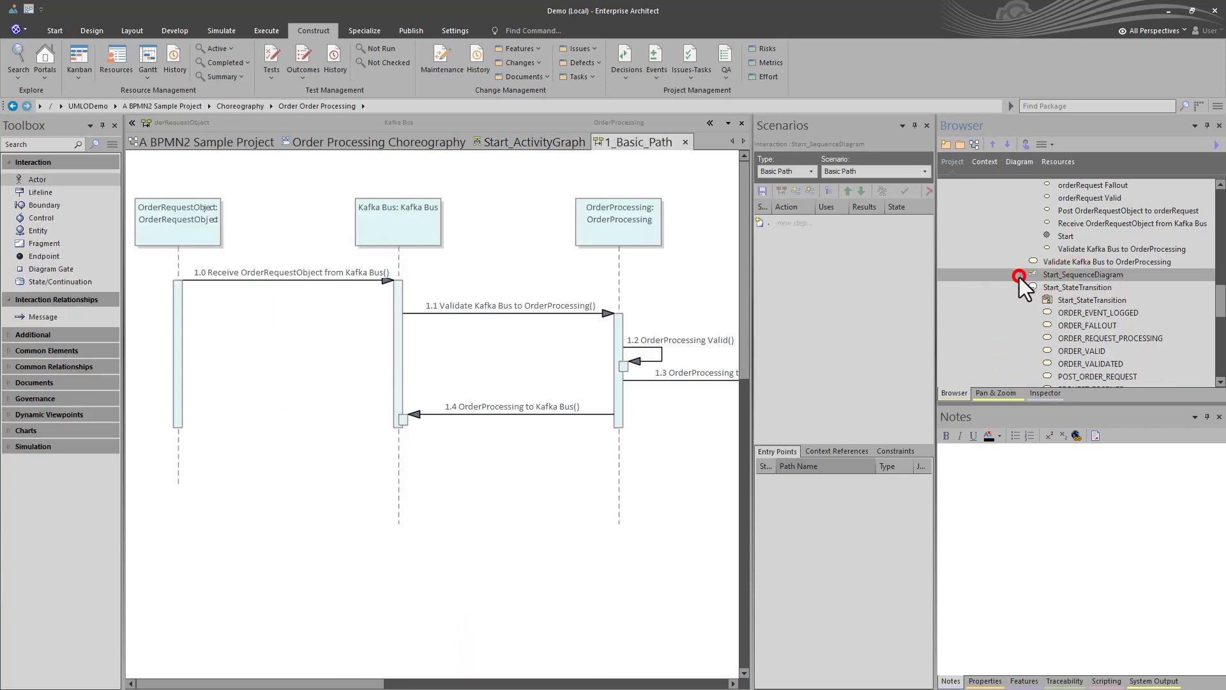
{"action": "double_click", "coordinate": [1069, 298]}
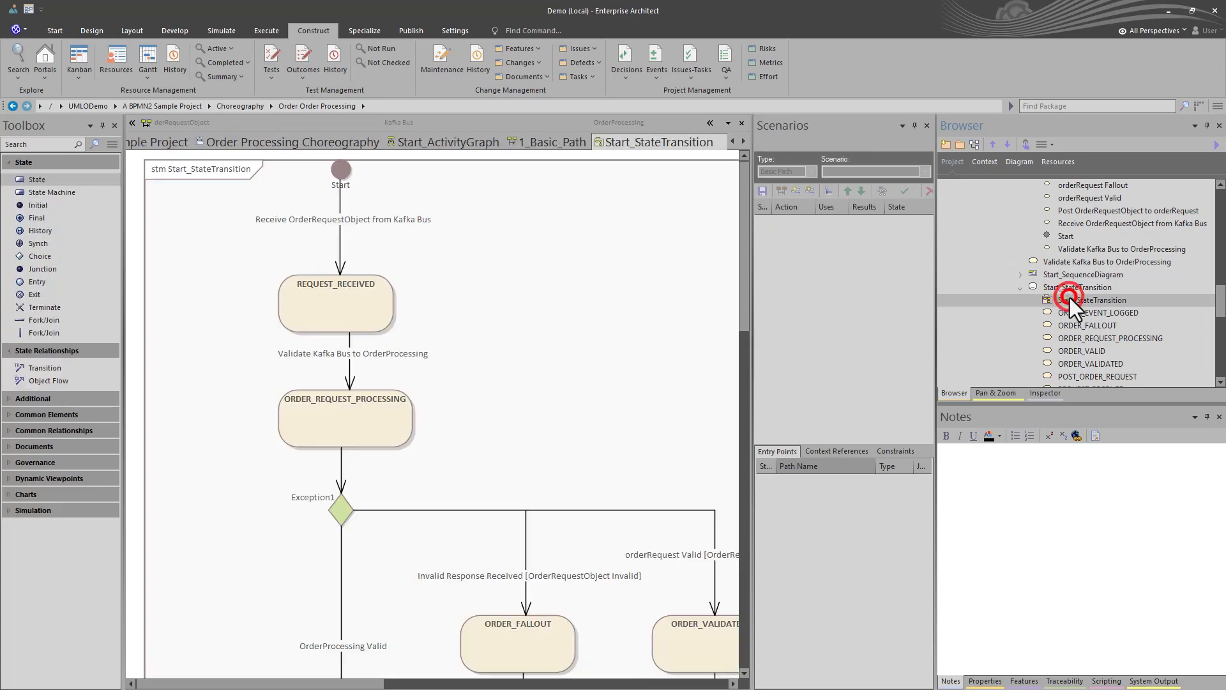
{"action": "scroll", "coordinate": [613, 435], "scroll_direction": "down", "scroll_amount": 5}
{"action": "scroll", "coordinate": [619, 429], "scroll_direction": "up", "scroll_amount": 5}
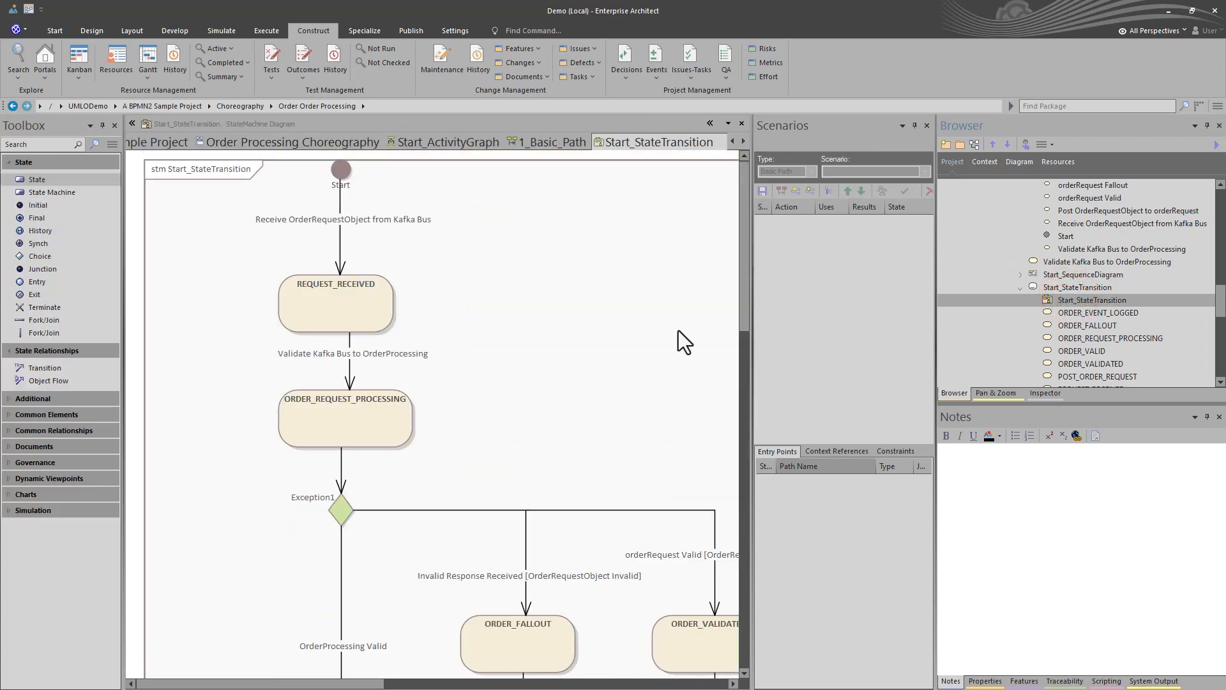
Step: Return to the Order Processing Choreography diagram and display the Start event's scenario in a widened Scenarios window
{"action": "left_click", "coordinate": [549, 139]}
{"action": "left_click", "coordinate": [466, 138]}
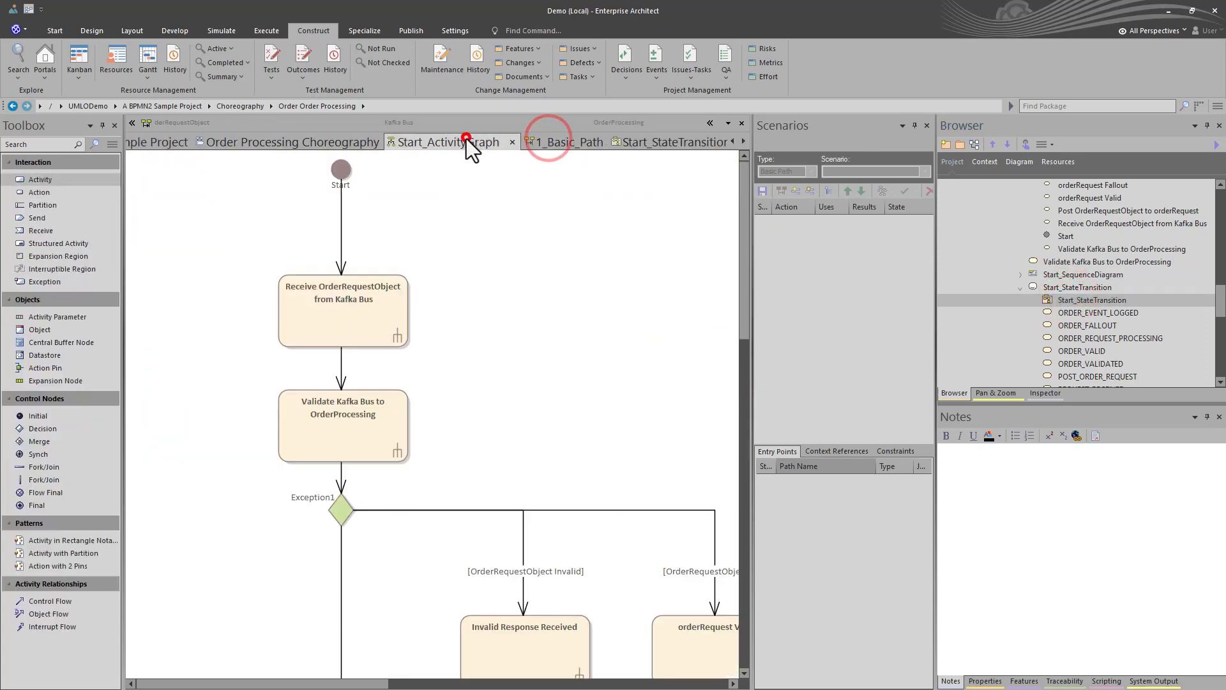
{"action": "left_click", "coordinate": [332, 143]}
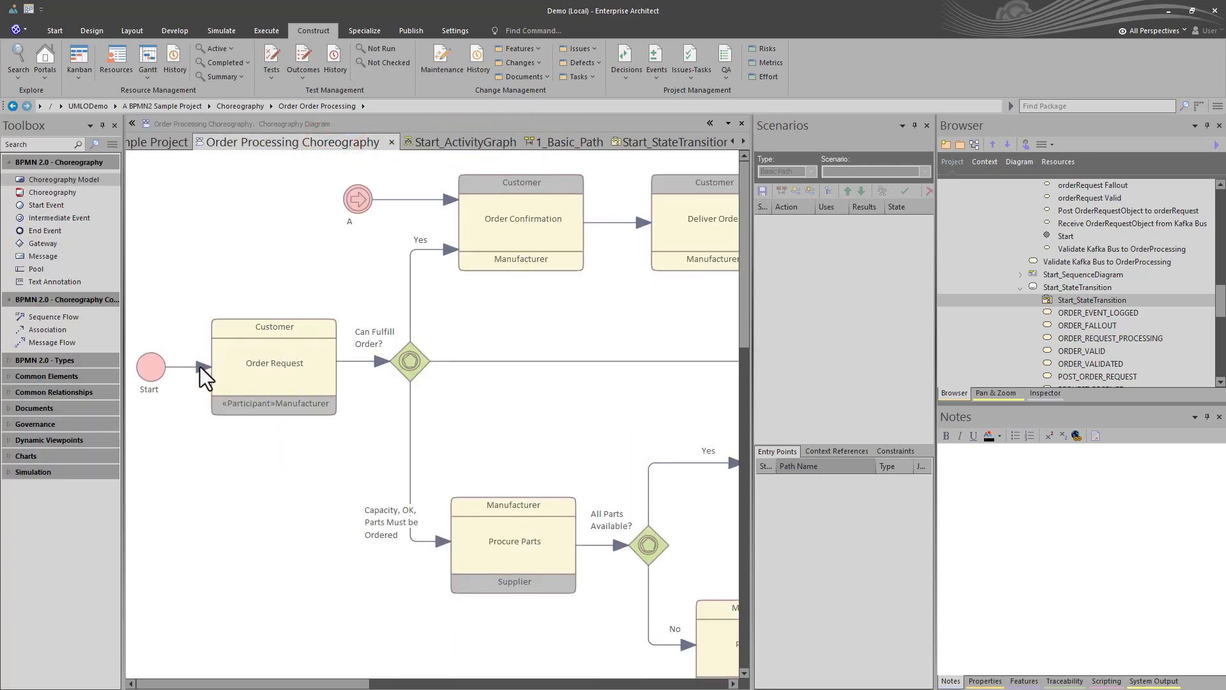
{"action": "left_click", "coordinate": [158, 367]}
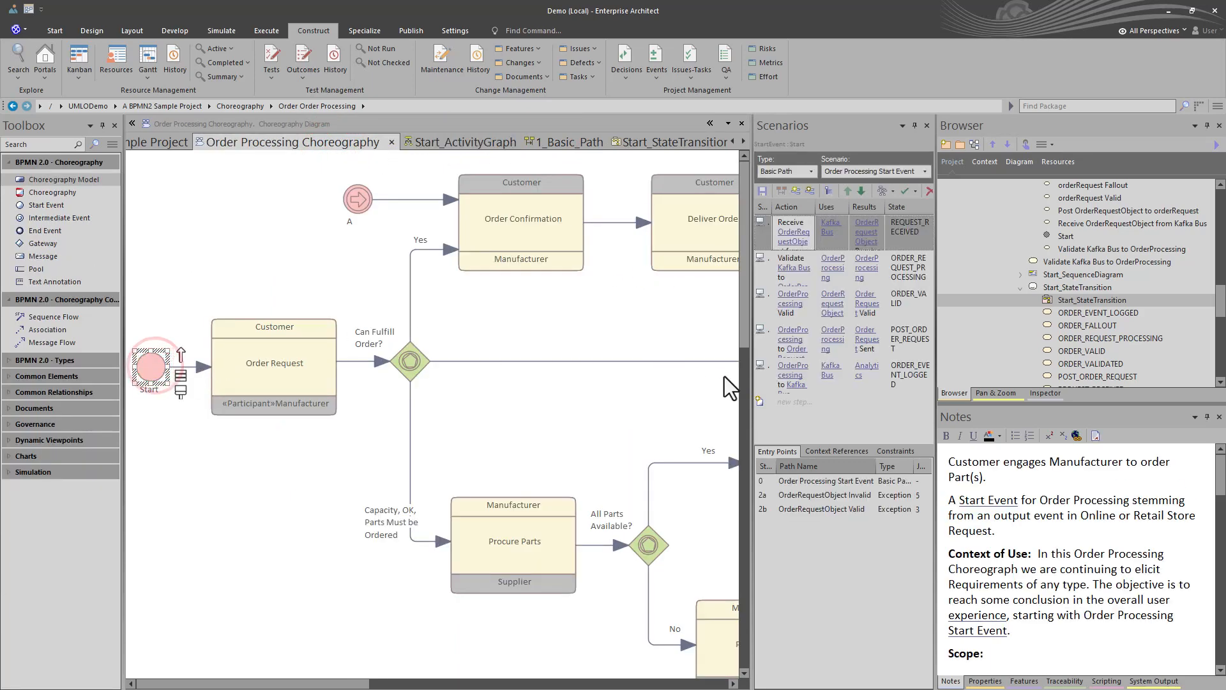
{"action": "left_click_drag", "start_coordinate": [754, 392], "coordinate": [471, 392]}
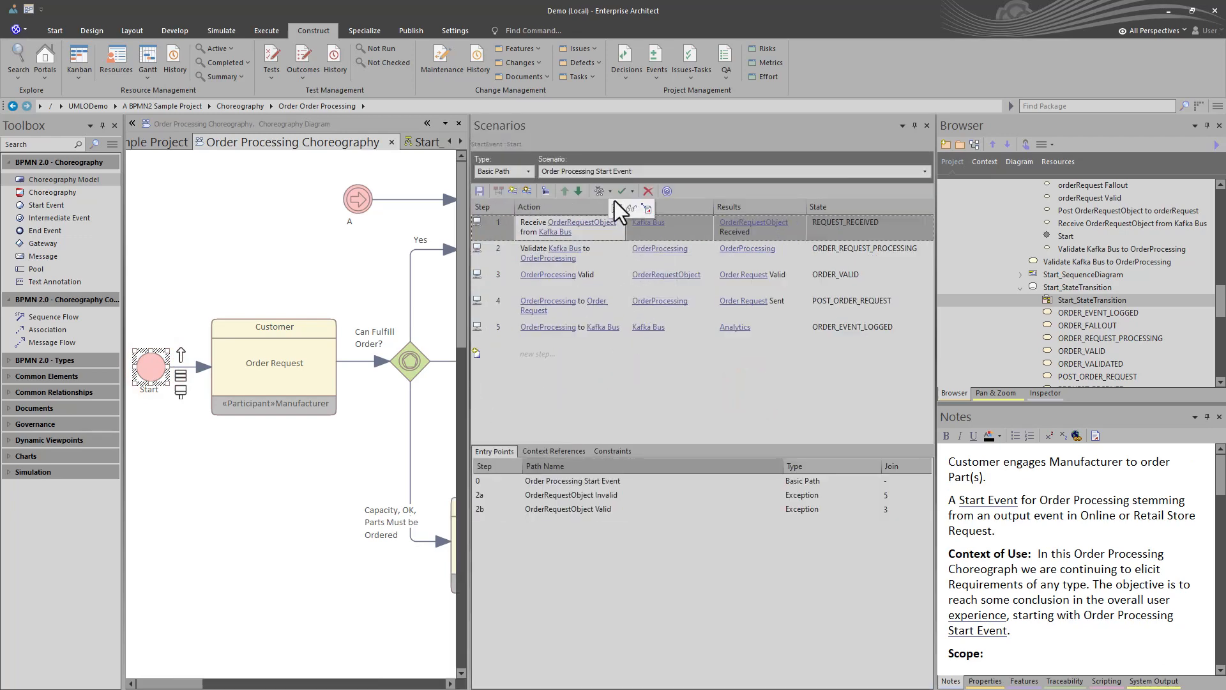
{"action": "left_click", "coordinate": [633, 191]}
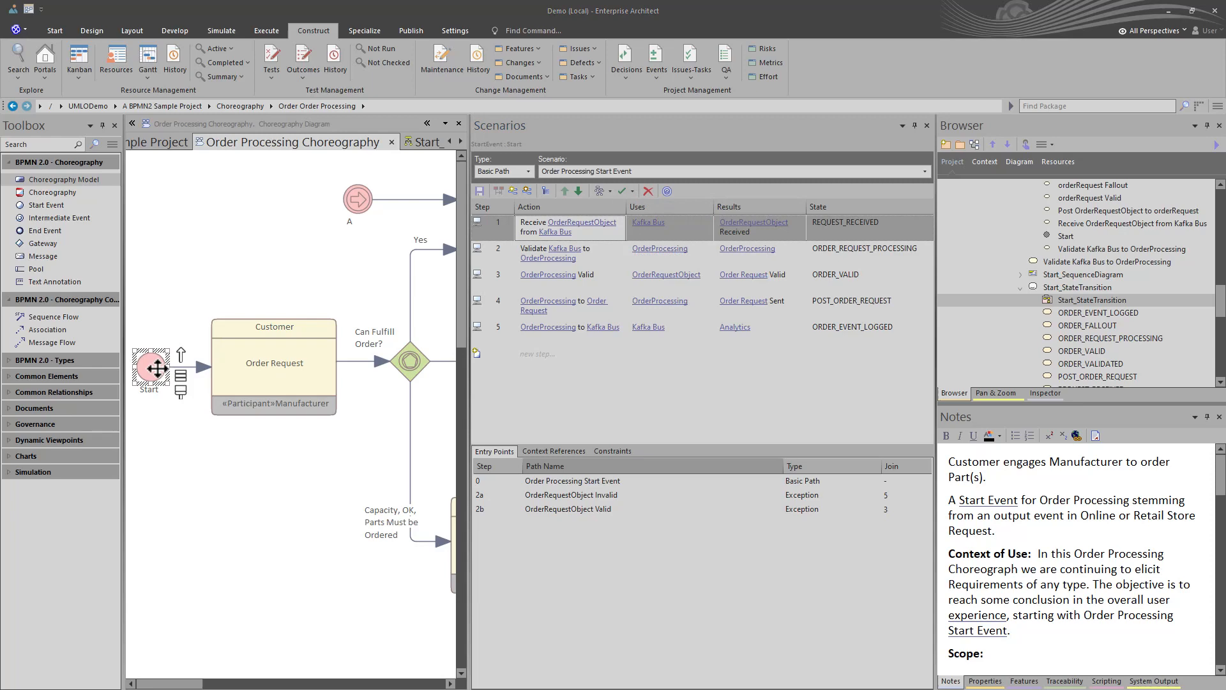
{"action": "left_click", "coordinate": [158, 369]}
Step: Open the Start_TestCase diagram from the Order Order Processing package and close the Scenarios window
{"action": "scroll", "coordinate": [1104, 275], "scroll_direction": "up", "scroll_amount": 5}
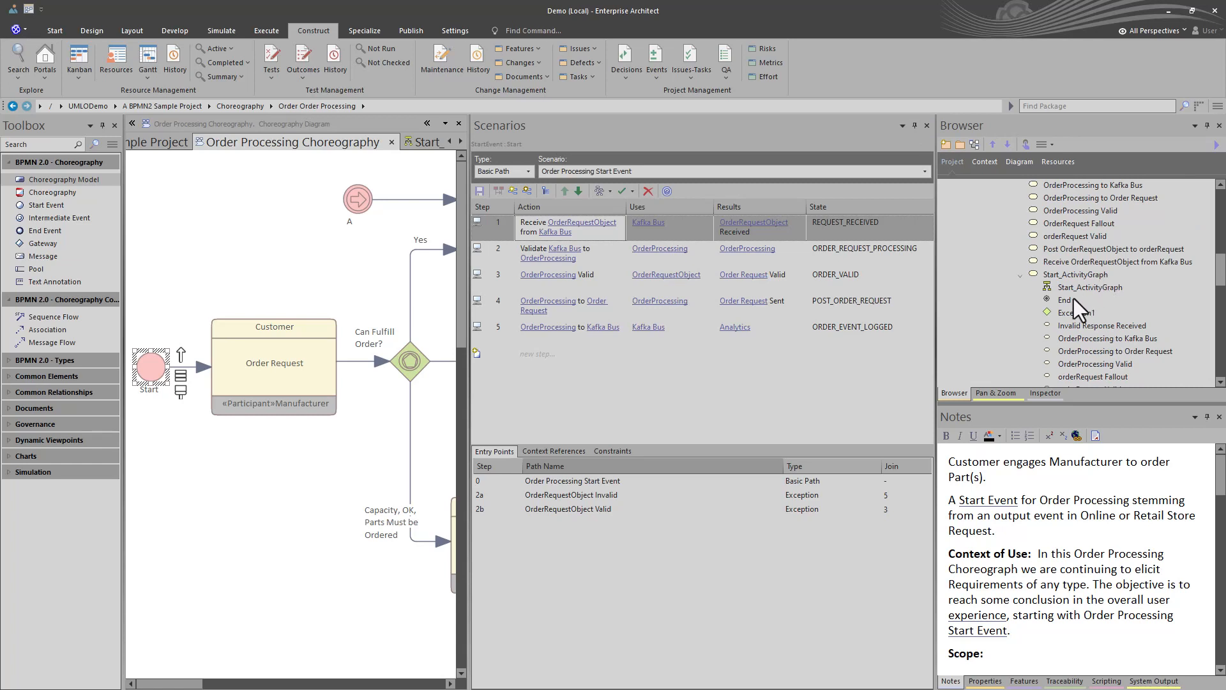
{"action": "scroll", "coordinate": [1074, 298], "scroll_direction": "up", "scroll_amount": 3}
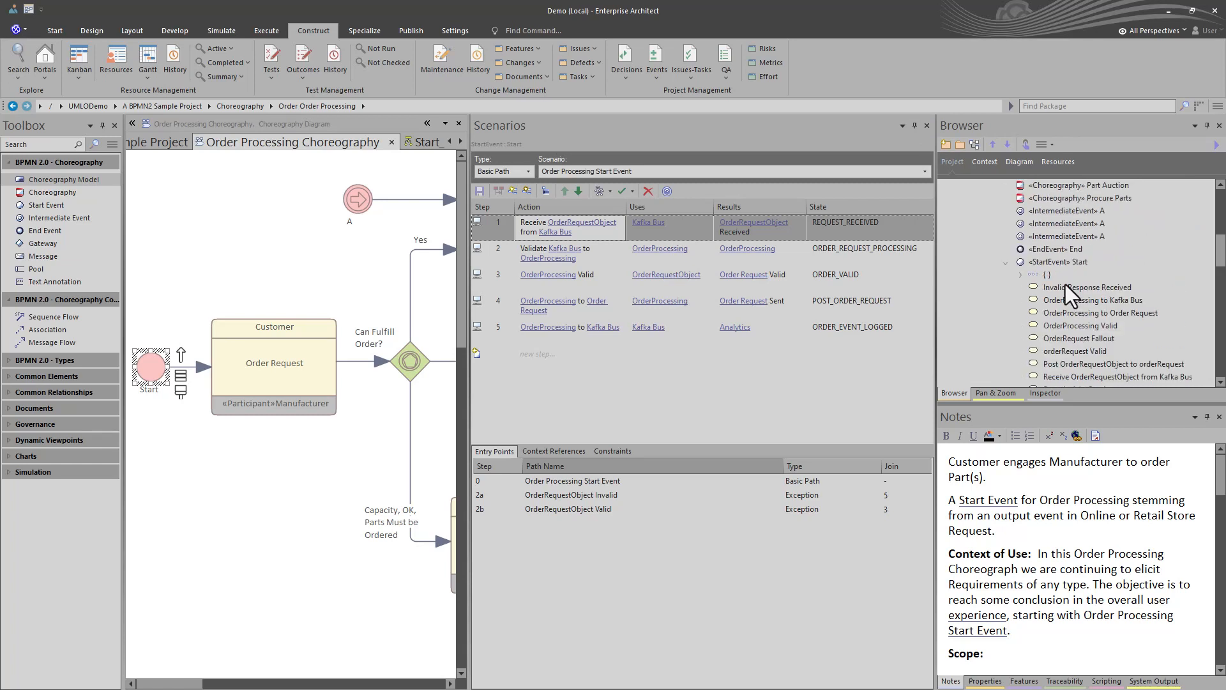
{"action": "scroll", "coordinate": [1071, 262], "scroll_direction": "up", "scroll_amount": 4}
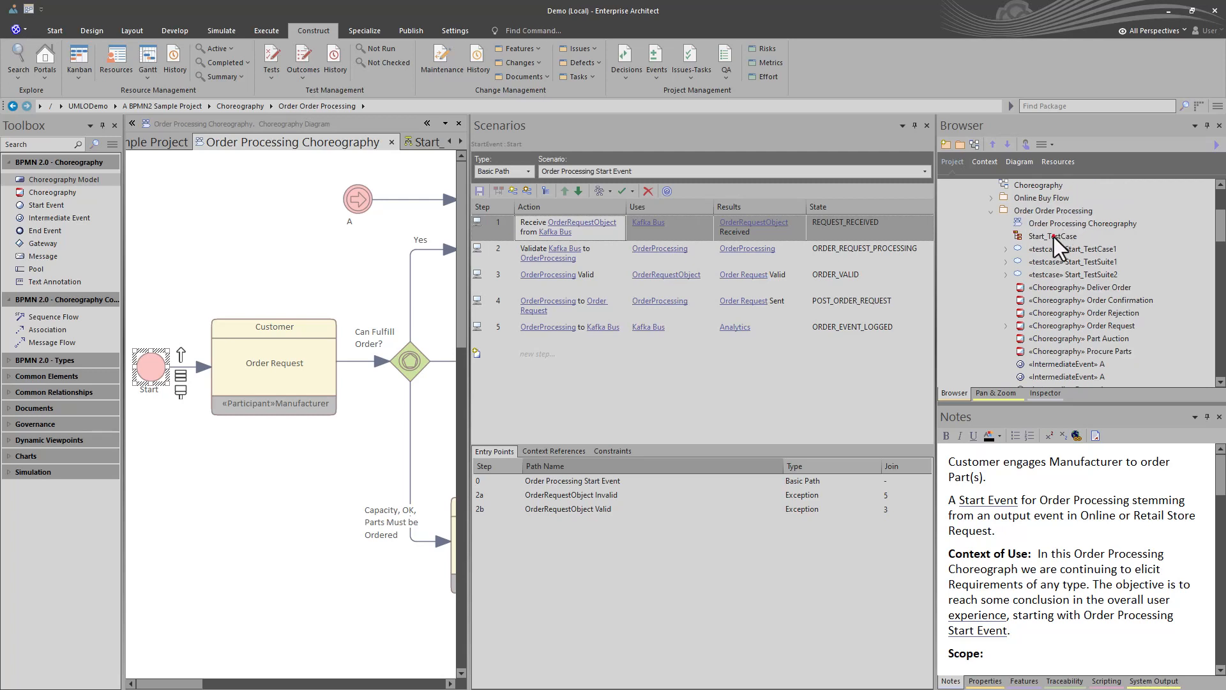
{"action": "left_click", "coordinate": [1054, 237]}
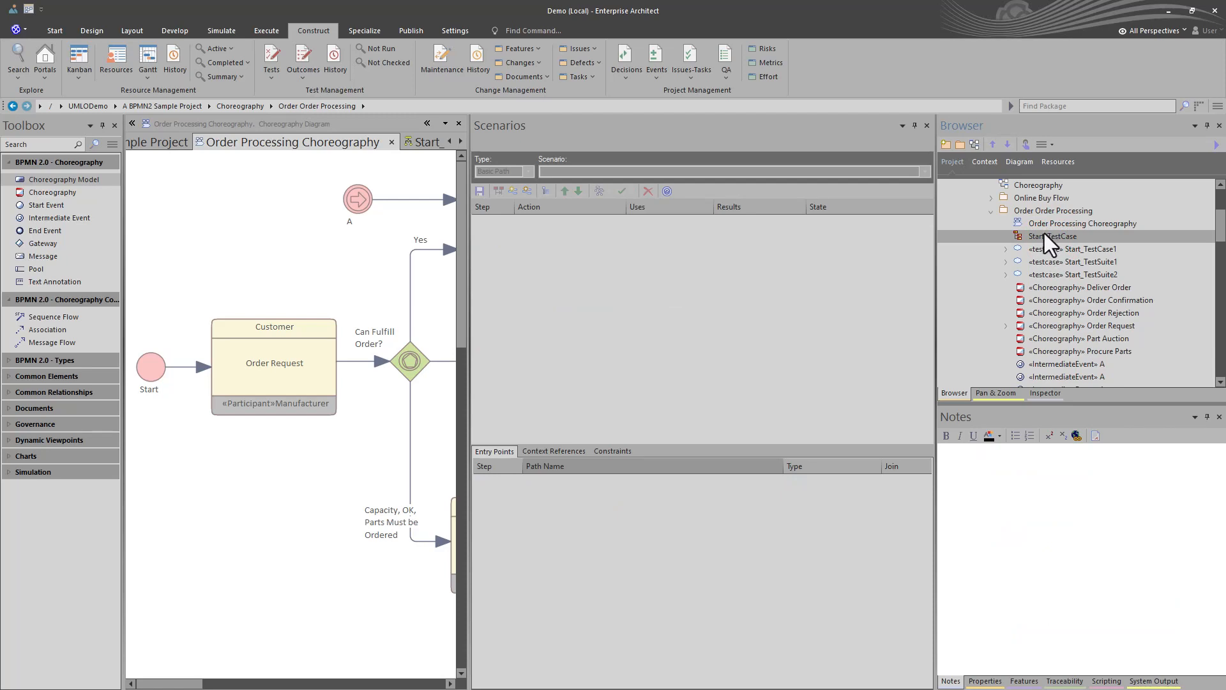
{"action": "double_click", "coordinate": [1044, 233]}
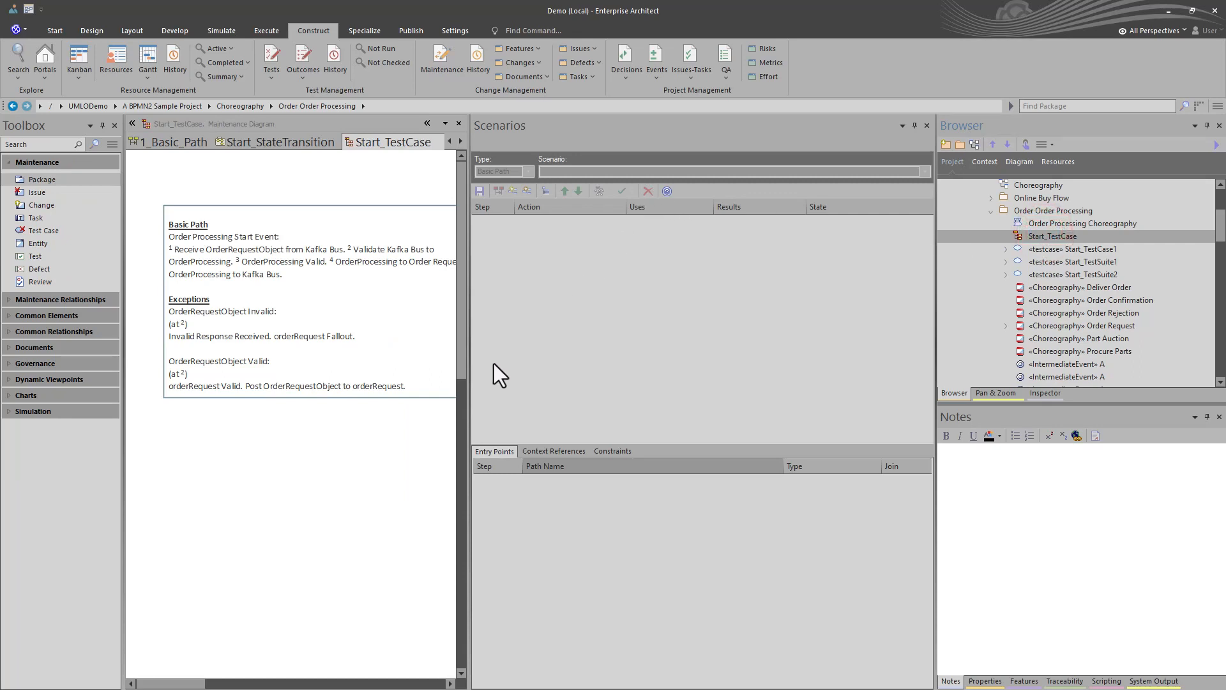
{"action": "left_click_drag", "start_coordinate": [470, 376], "coordinate": [763, 392]}
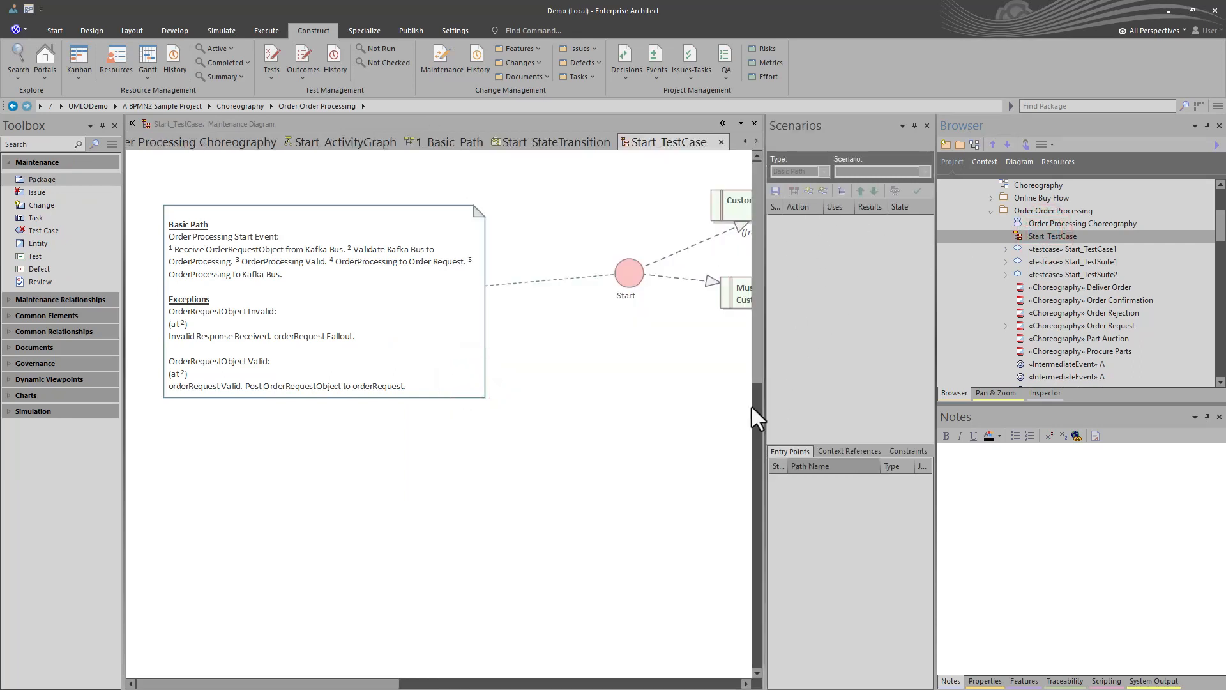
{"action": "left_click", "coordinate": [928, 125]}
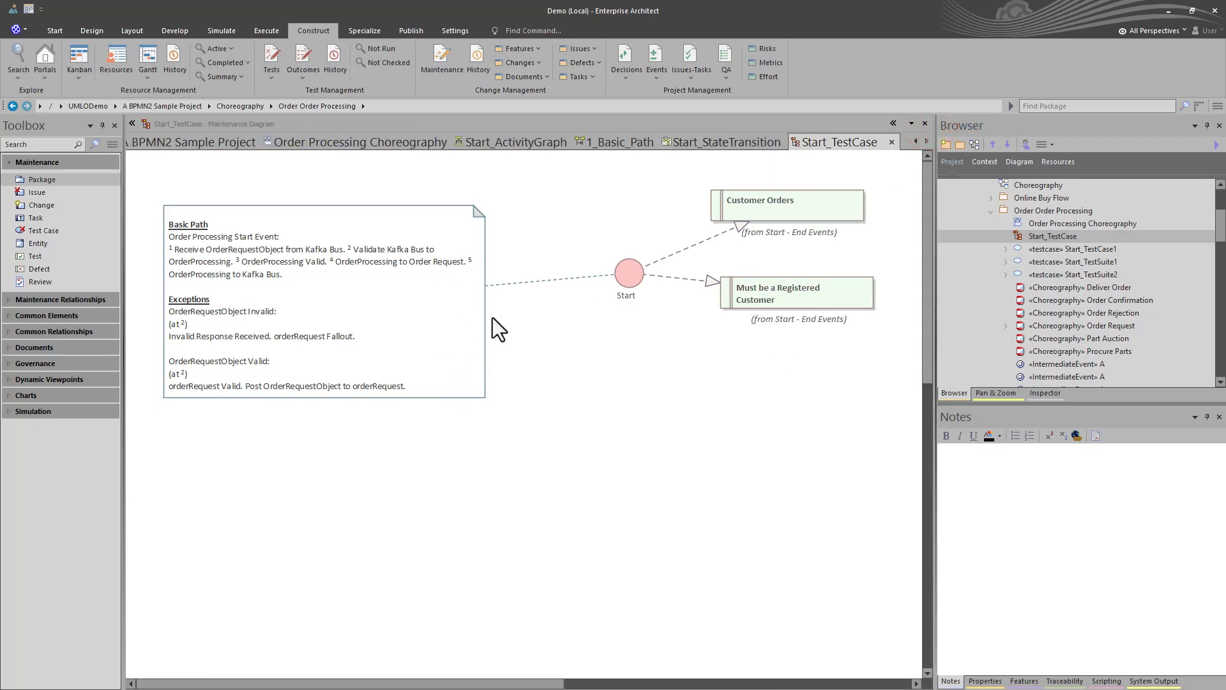
Step: Remove the Customer Orders and Must be a Registered Customer requirements from the Start_TestCase diagram, and undo the removal
{"action": "left_click_drag", "start_coordinate": [802, 364], "coordinate": [771, 200]}
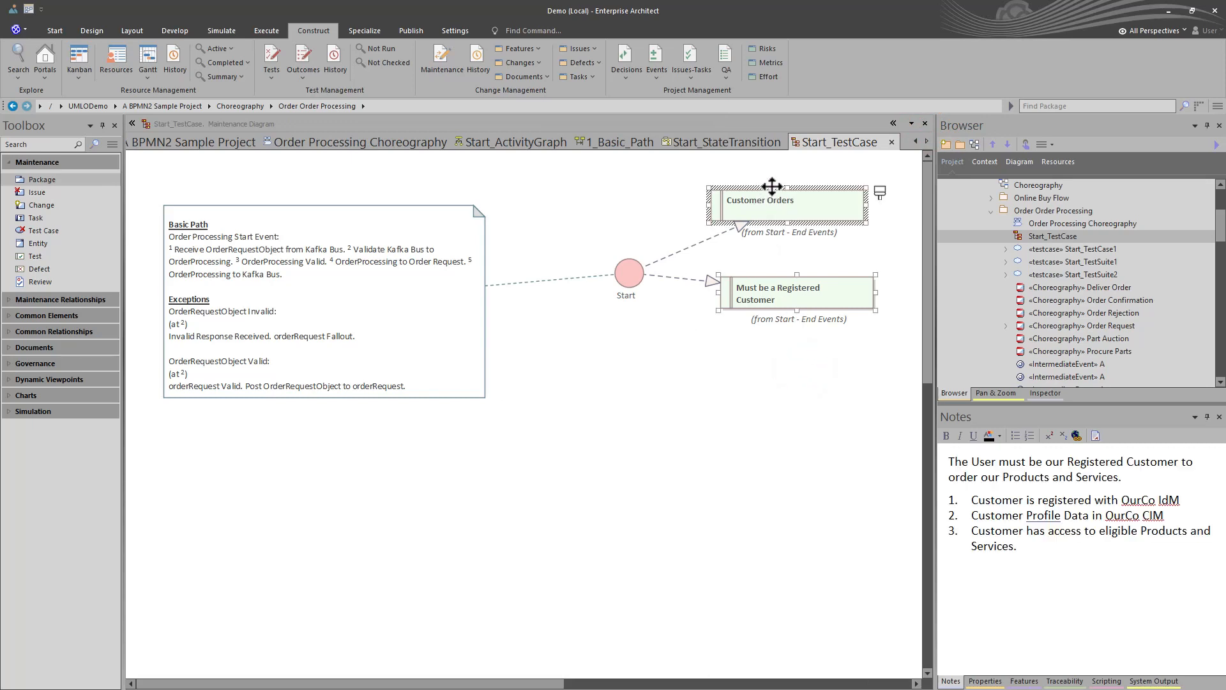
{"action": "key", "text": "Delete"}
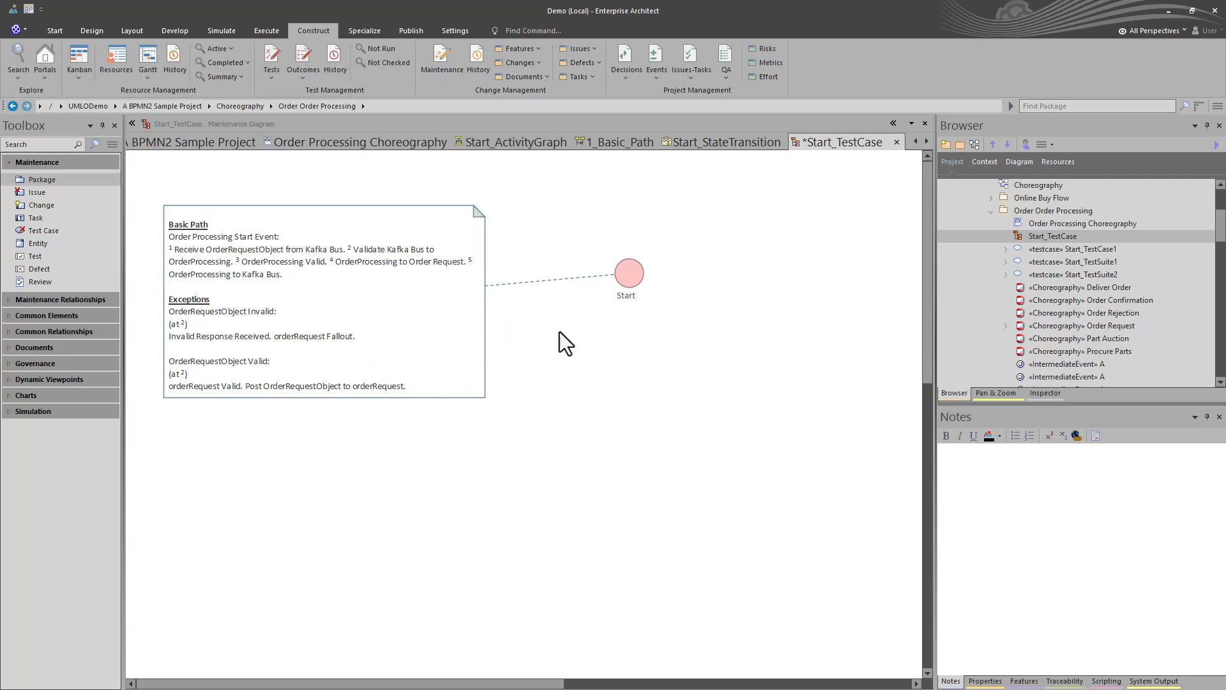
{"action": "key", "text": "ctrl+z"}
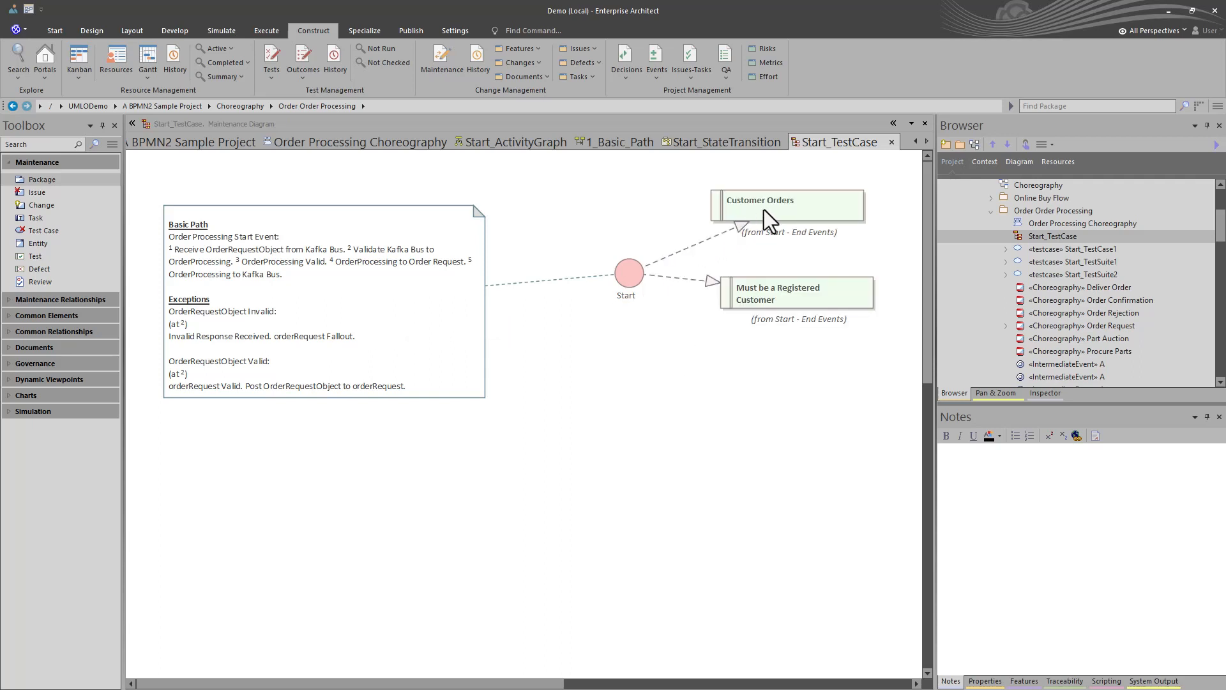
Step: Check the Must be a Registered Customer requirement's notes and display the Start event's details in the Inspector
{"action": "left_click", "coordinate": [798, 301]}
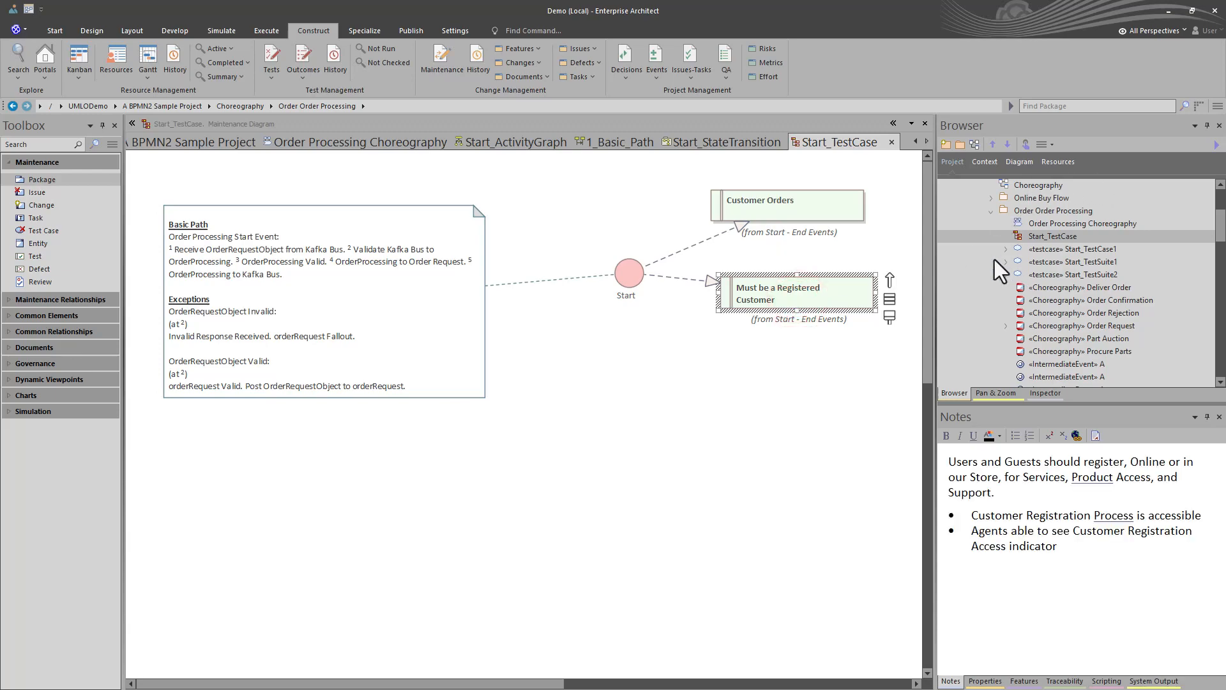
{"action": "left_click", "coordinate": [629, 278]}
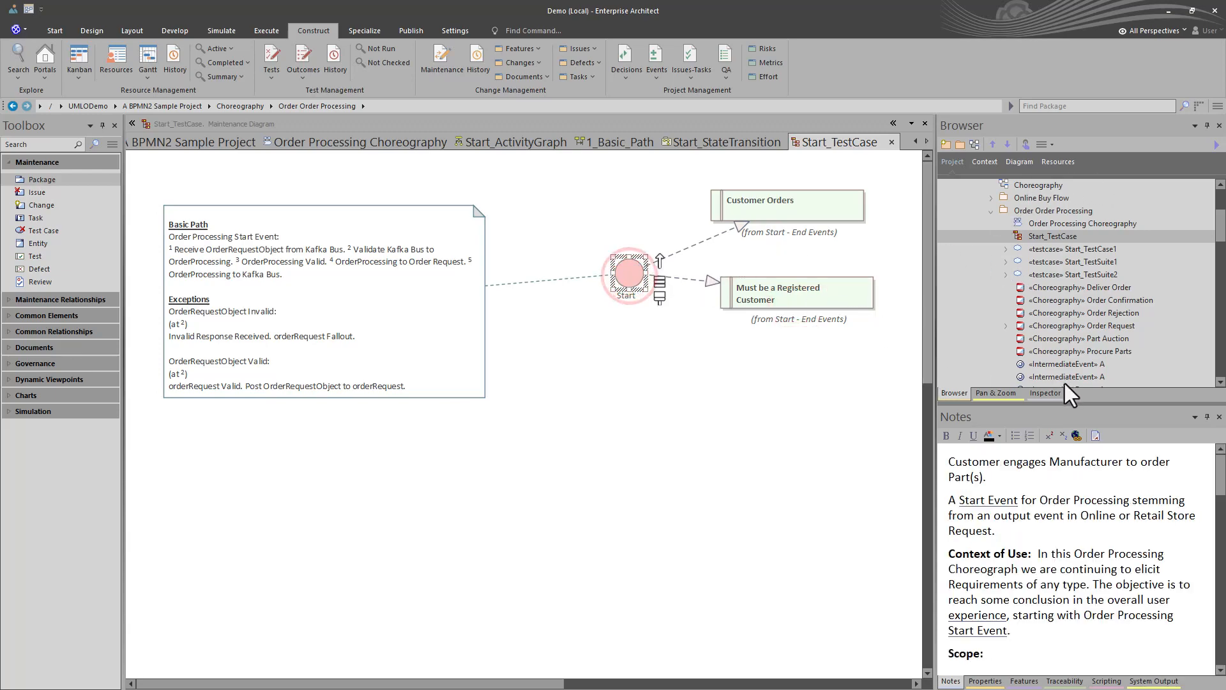
{"action": "left_click", "coordinate": [1050, 392]}
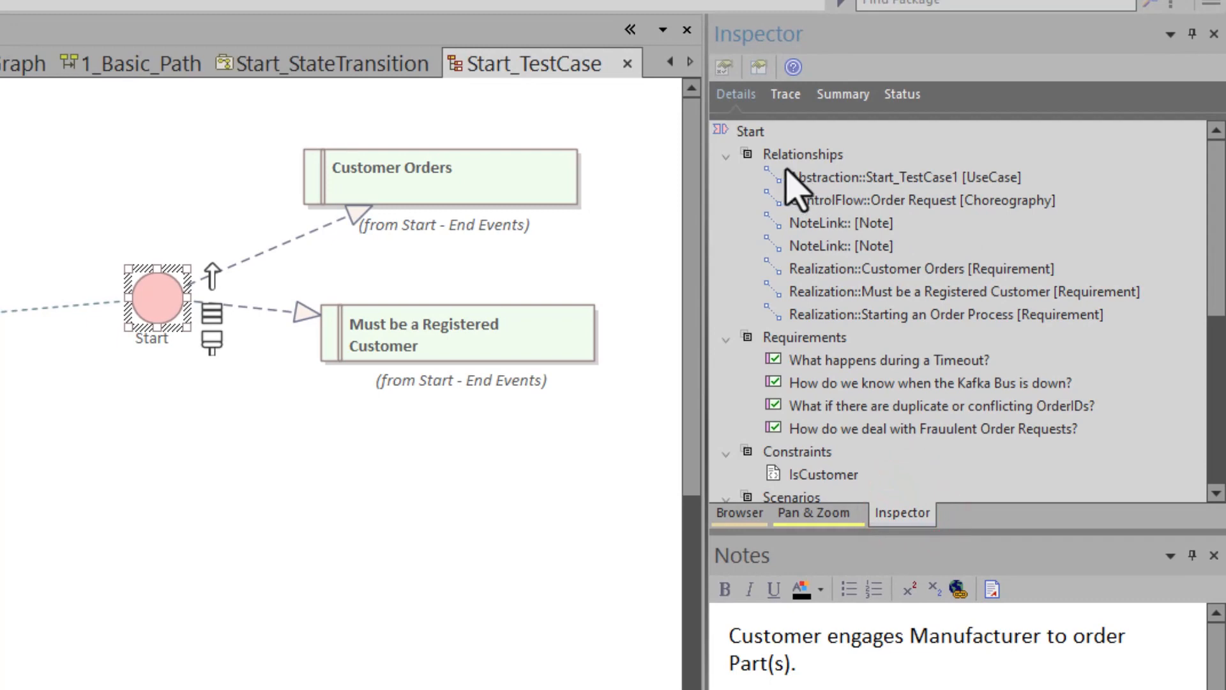
Step: Examine the Start event's Realization relationships to its three requirements in the Inspector
{"action": "left_click", "coordinate": [882, 273]}
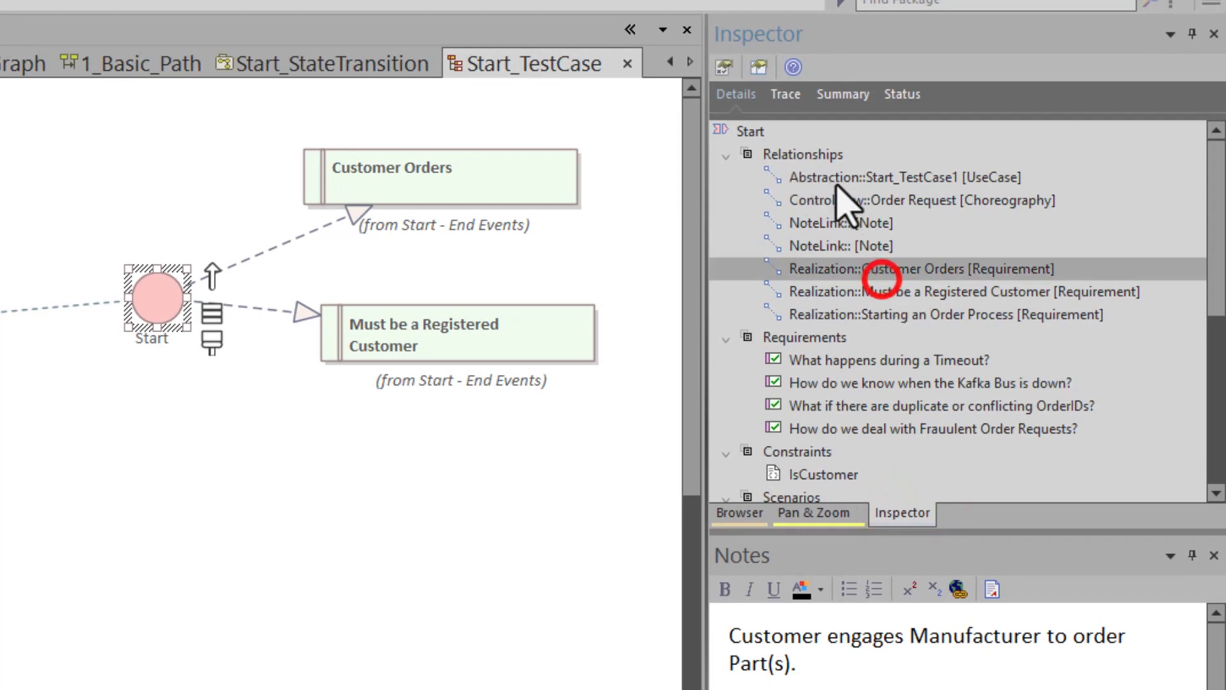
{"action": "left_click", "coordinate": [865, 288]}
{"action": "left_click", "coordinate": [870, 268]}
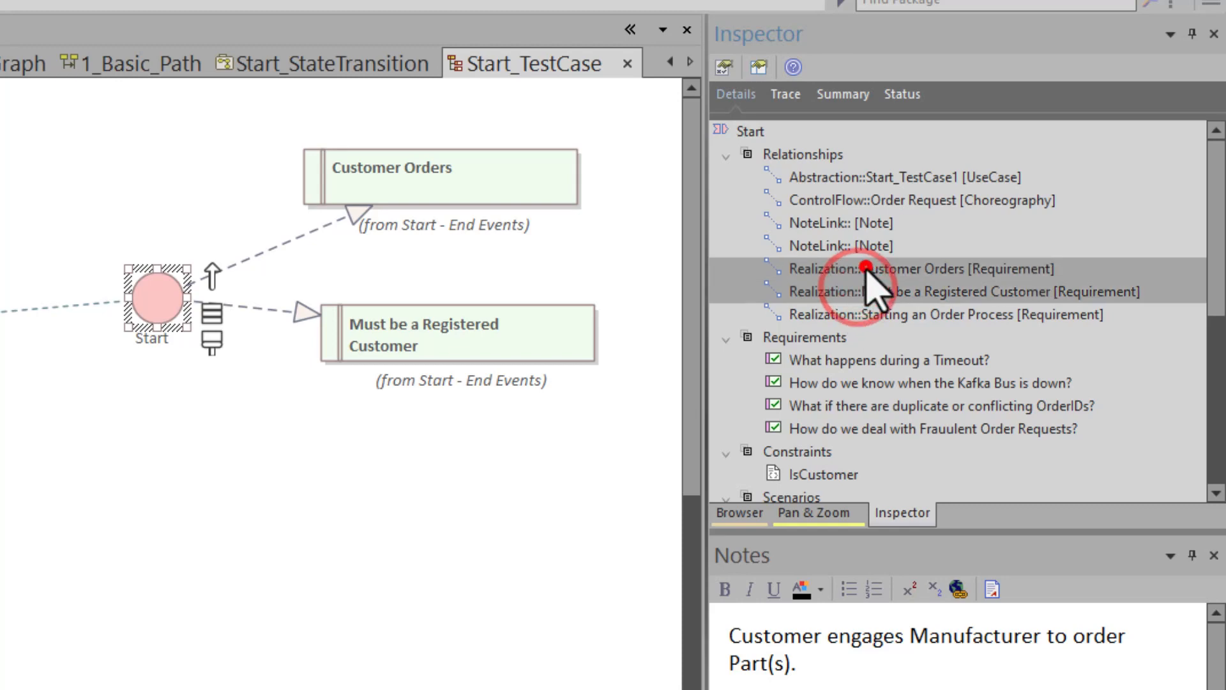
{"action": "left_click", "coordinate": [855, 288]}
{"action": "left_click", "coordinate": [845, 316]}
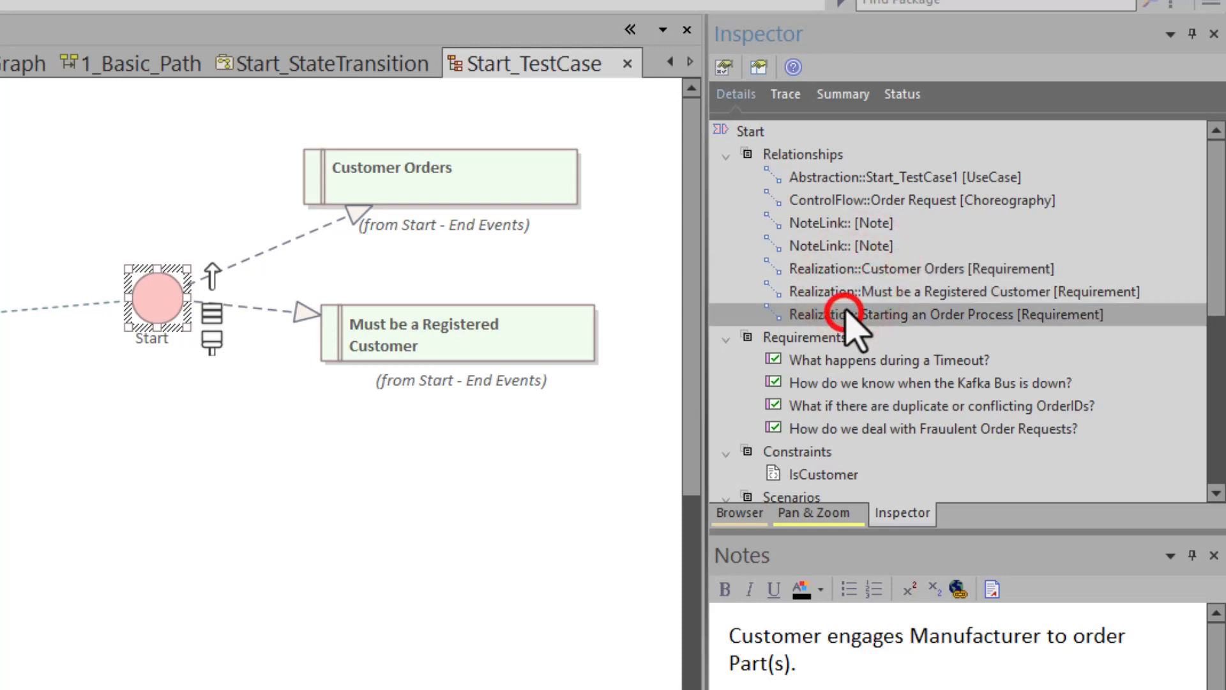
{"action": "left_click", "coordinate": [847, 289]}
{"action": "left_click", "coordinate": [848, 269]}
{"action": "left_click", "coordinate": [843, 290]}
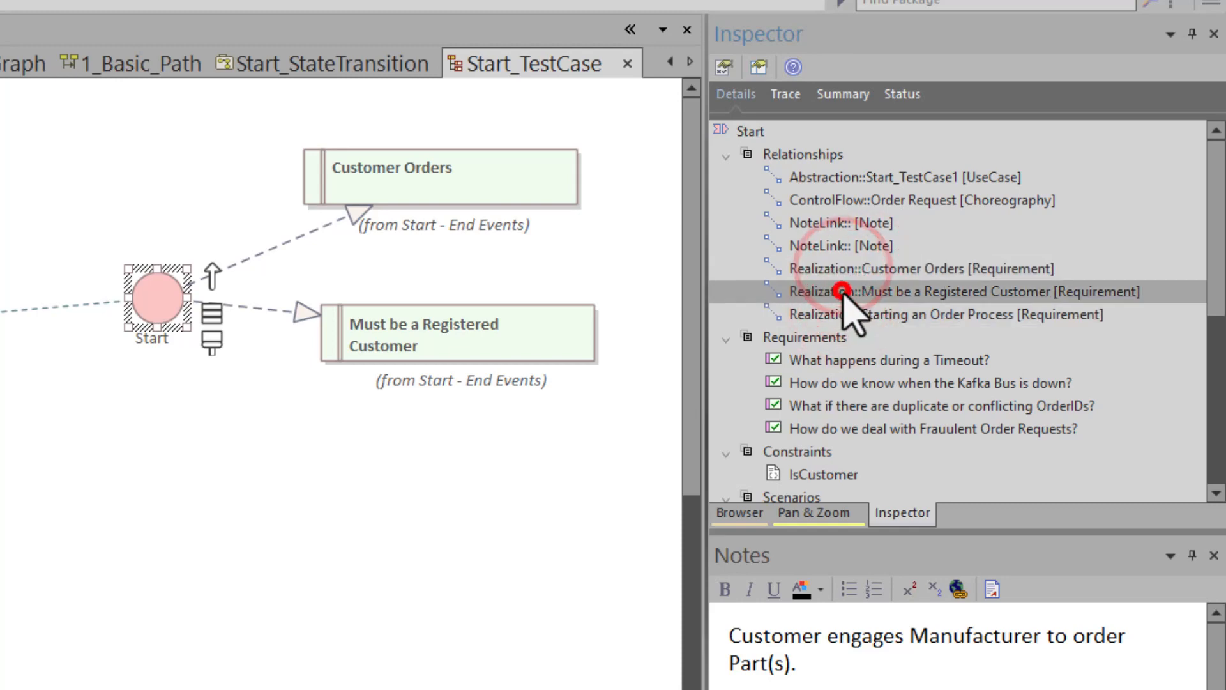
{"action": "left_click", "coordinate": [930, 268]}
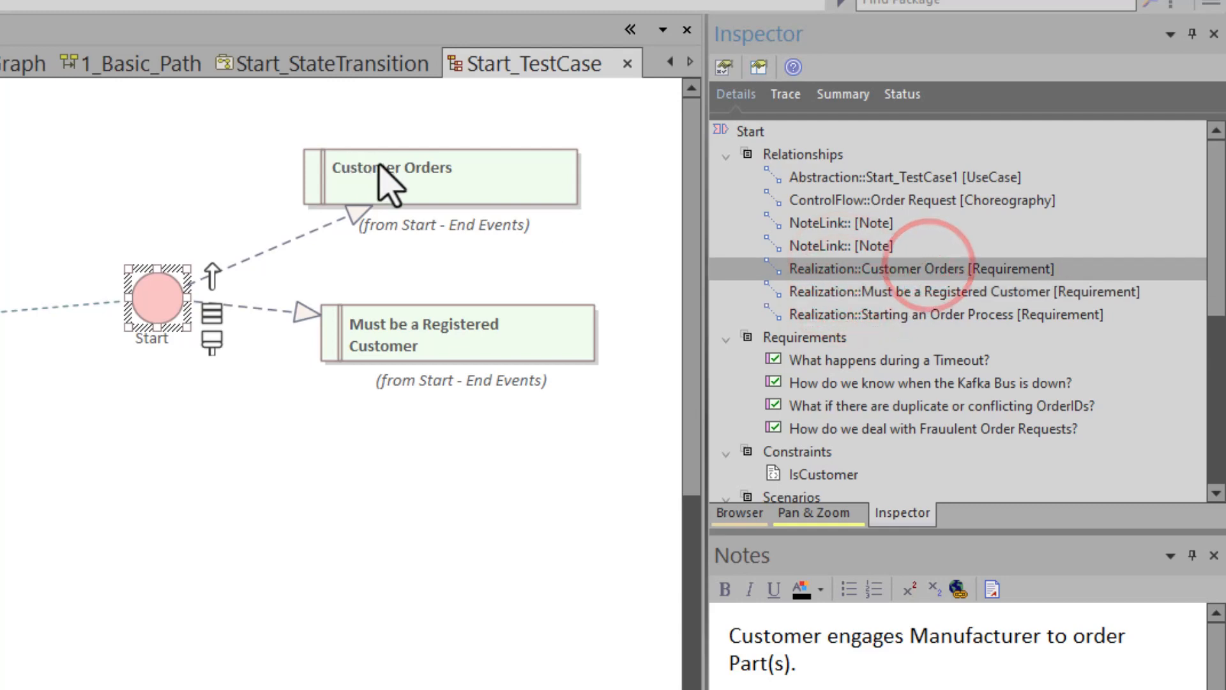
Step: Add the realized Starting an Order Process requirement from the Inspector to the Start_TestCase diagram, below the Start event
{"action": "left_click", "coordinate": [897, 288]}
{"action": "left_click", "coordinate": [926, 315]}
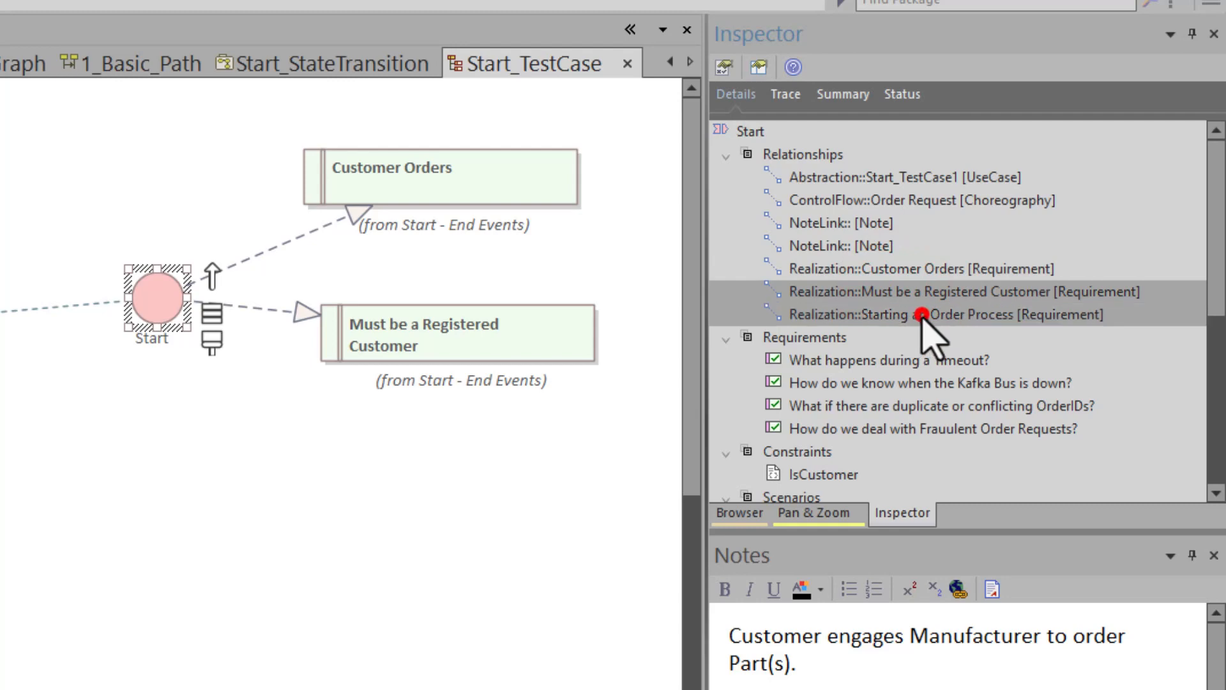
{"action": "left_click_drag", "start_coordinate": [924, 317], "coordinate": [164, 490]}
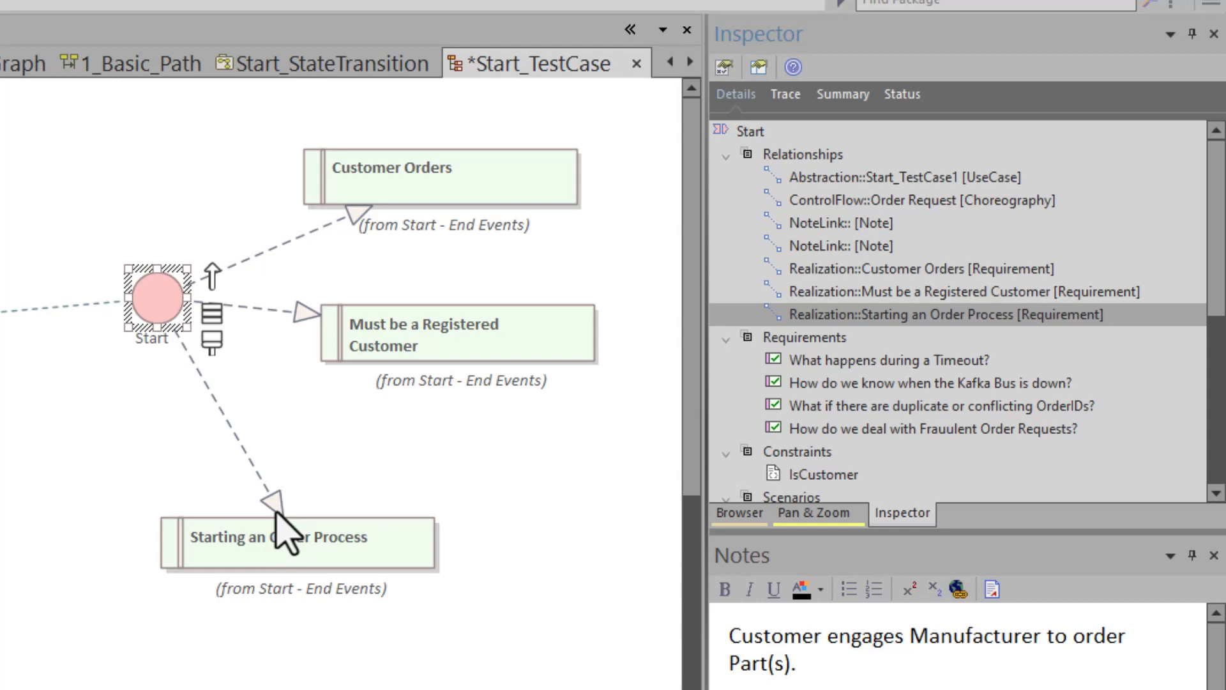
Step: Remove all three requirements from the Start_TestCase diagram together, undo the removal and clear the selection
{"action": "left_click_drag", "start_coordinate": [359, 648], "coordinate": [476, 170]}
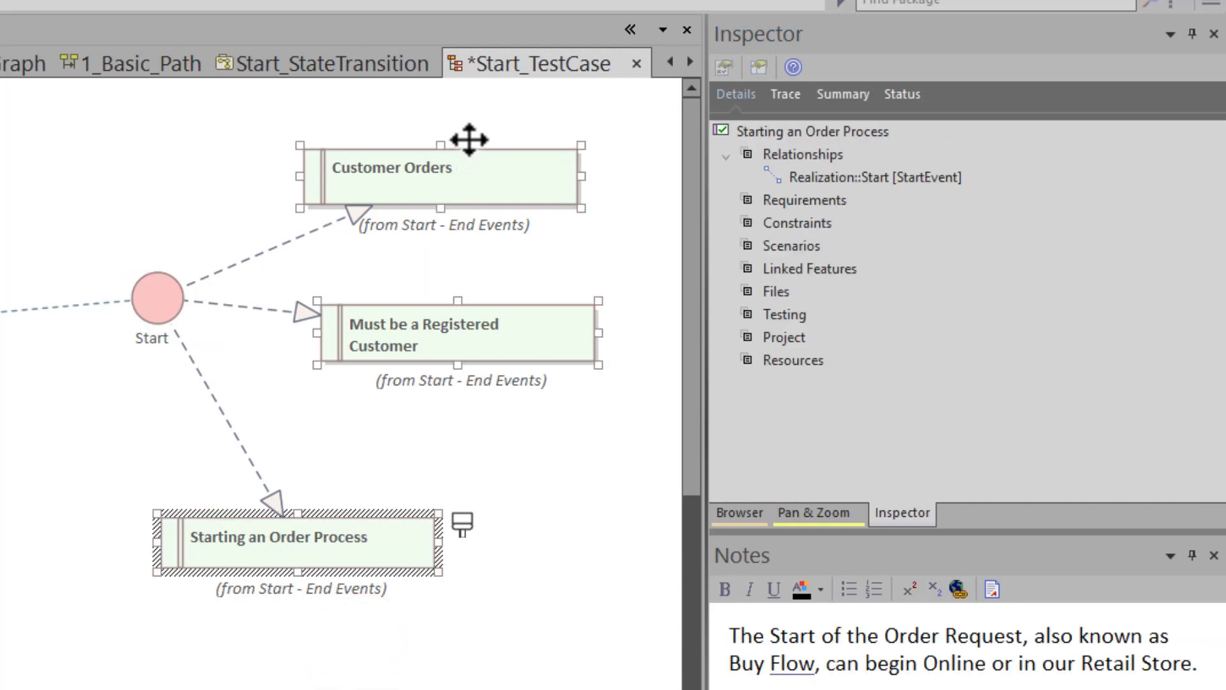
{"action": "key", "text": "Delete"}
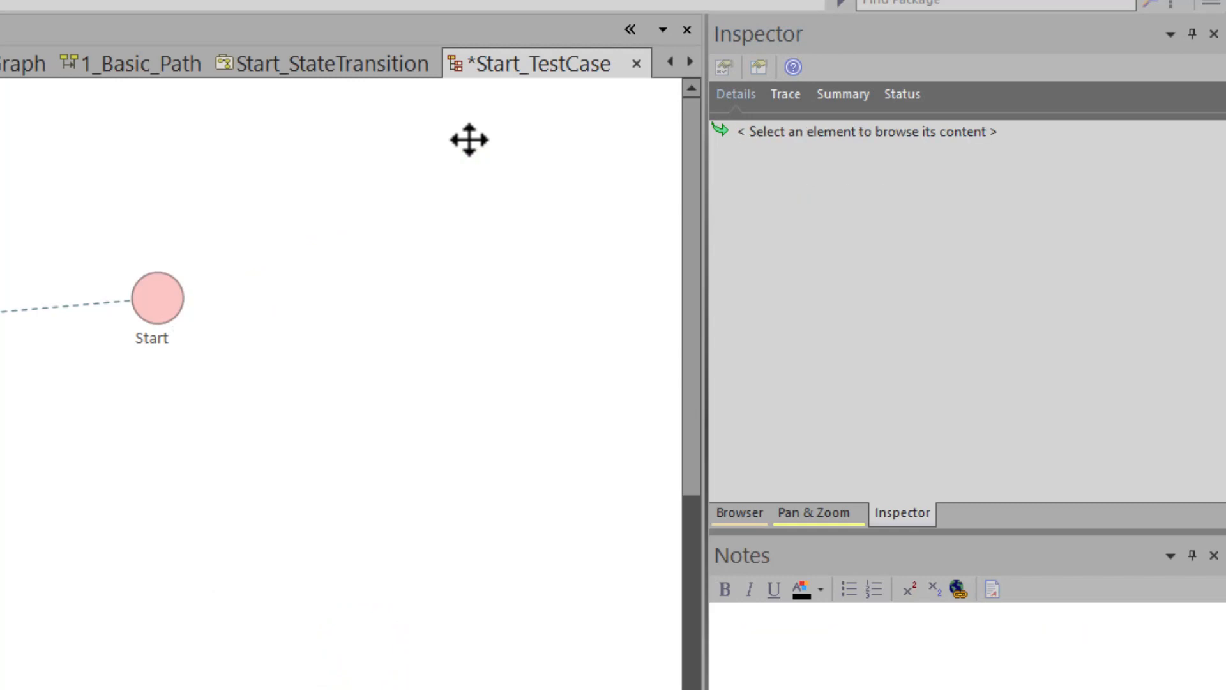
{"action": "key", "text": "ctrl+z"}
{"action": "left_click", "coordinate": [140, 381]}
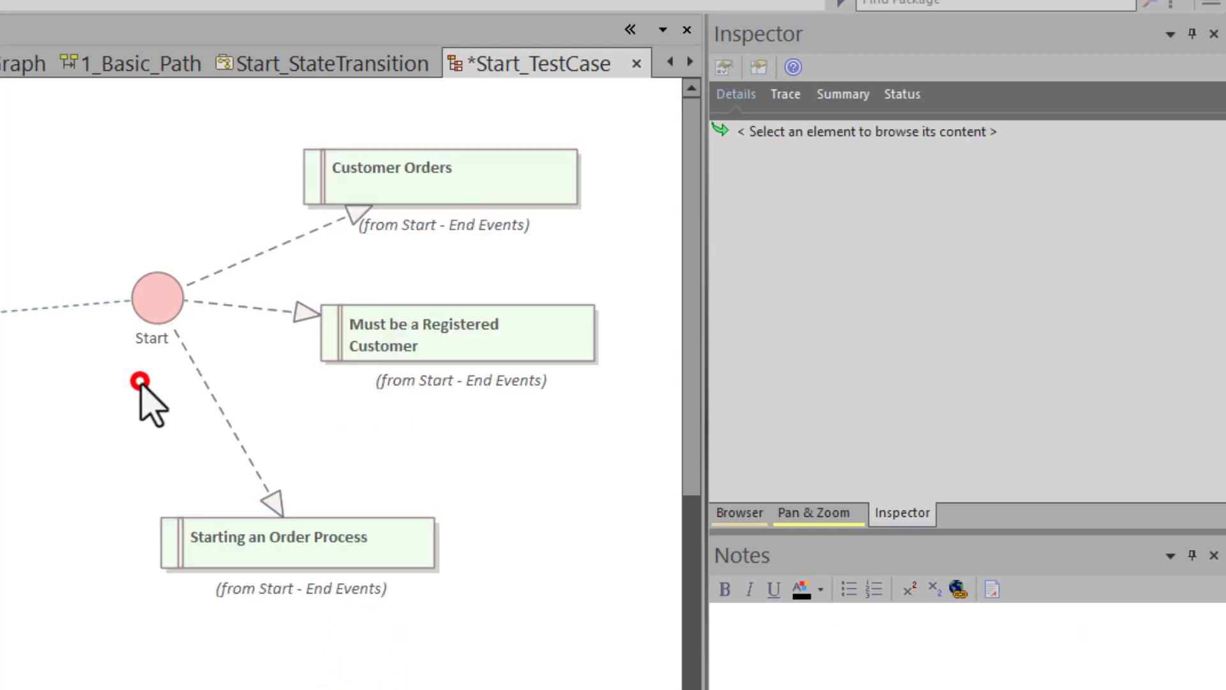
Step: Inspect the Start event's relationships in Start_TestCase, and select the same event in the Order Processing Choreography diagram
{"action": "left_click", "coordinate": [161, 288]}
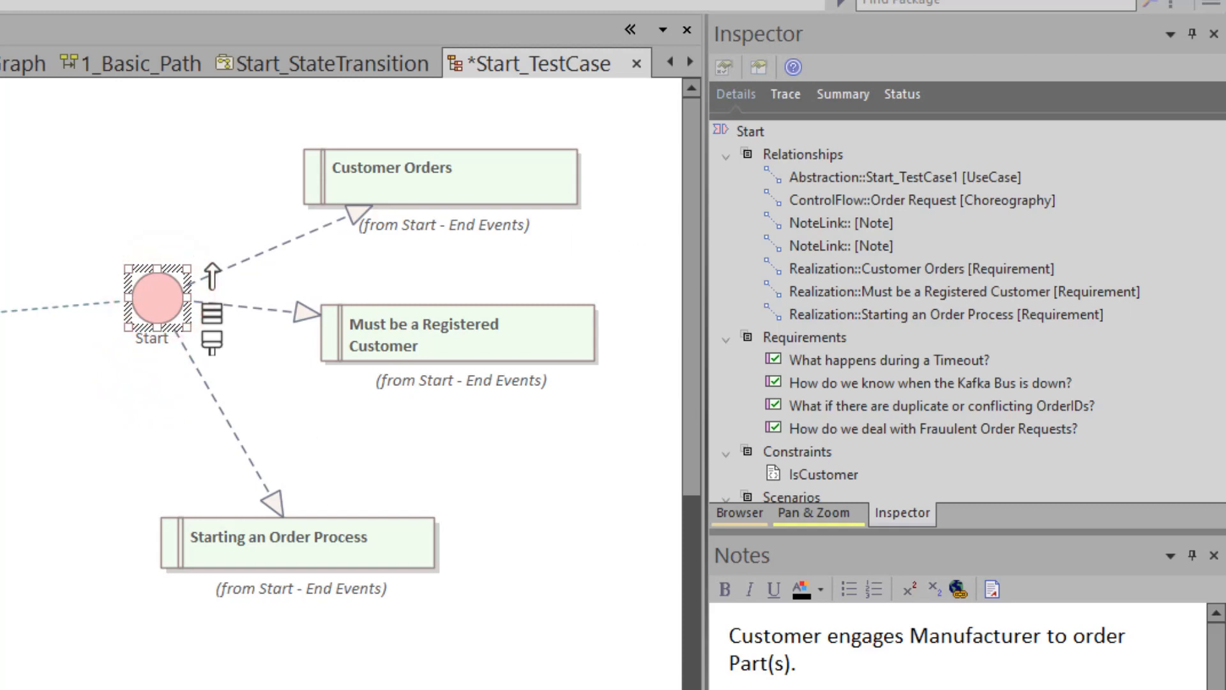
{"action": "left_click", "coordinate": [164, 303]}
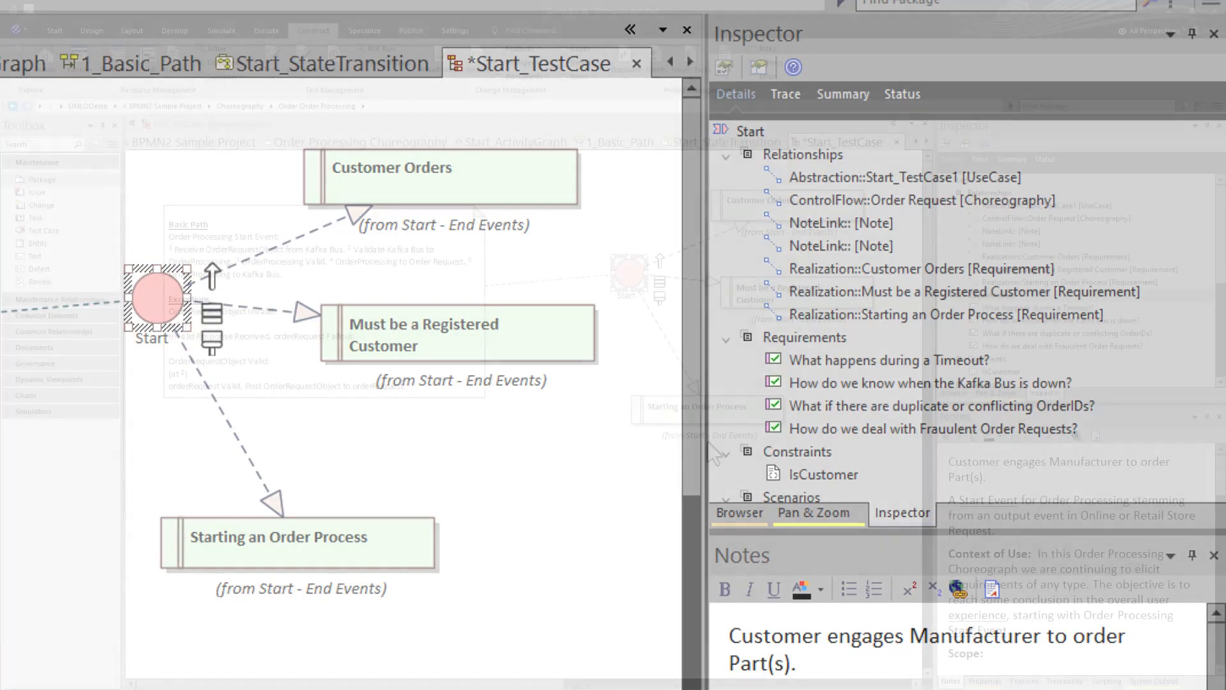
{"action": "left_click", "coordinate": [624, 325]}
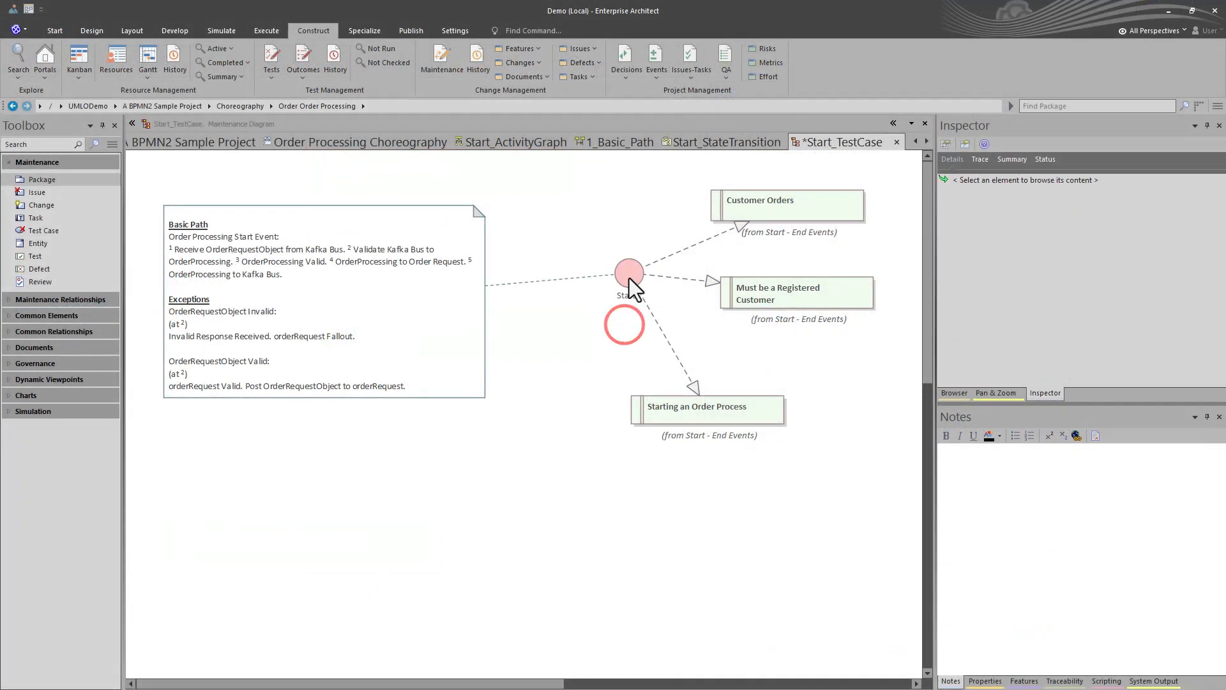
{"action": "left_click", "coordinate": [629, 278]}
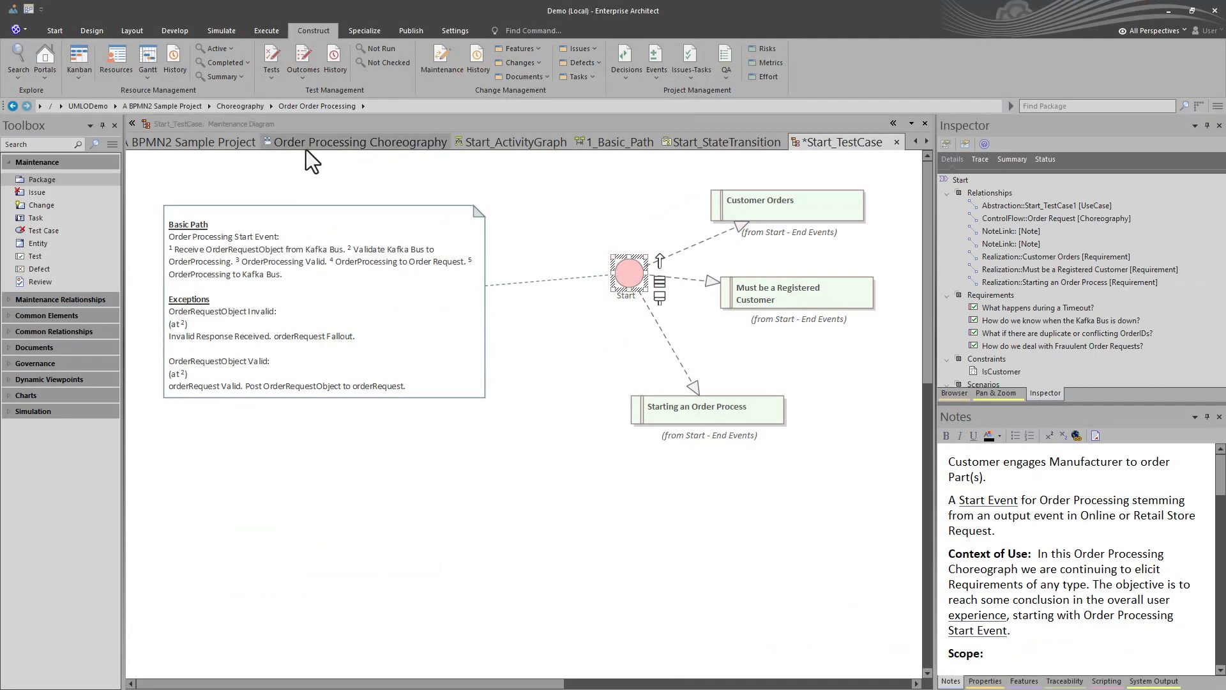
{"action": "left_click", "coordinate": [322, 142]}
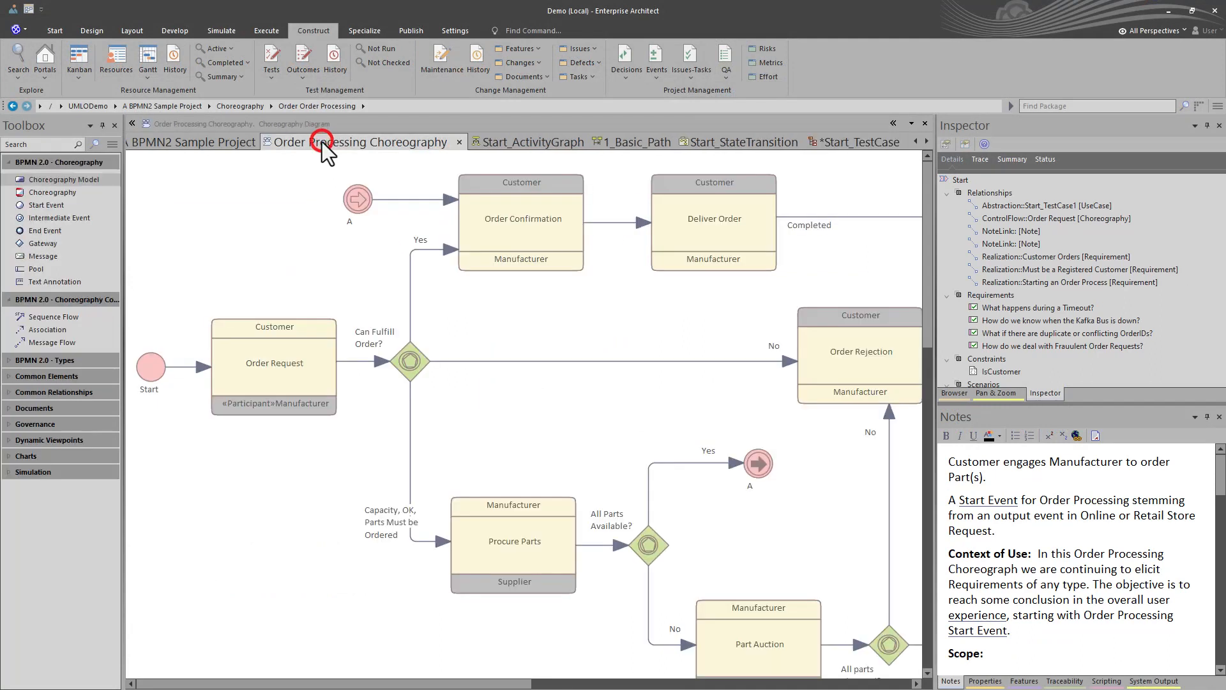
{"action": "left_click", "coordinate": [151, 375]}
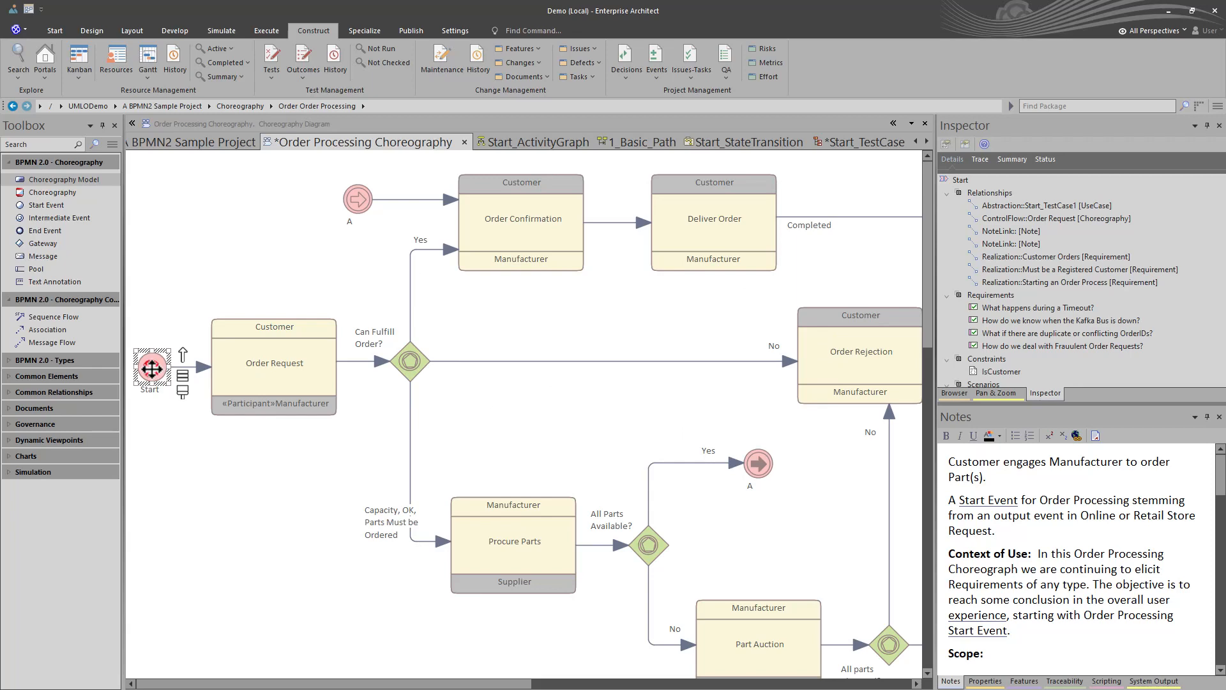
Step: Return to the Start_TestCase diagram and display the Requirements page of the Start event's properties
{"action": "left_click", "coordinate": [836, 140]}
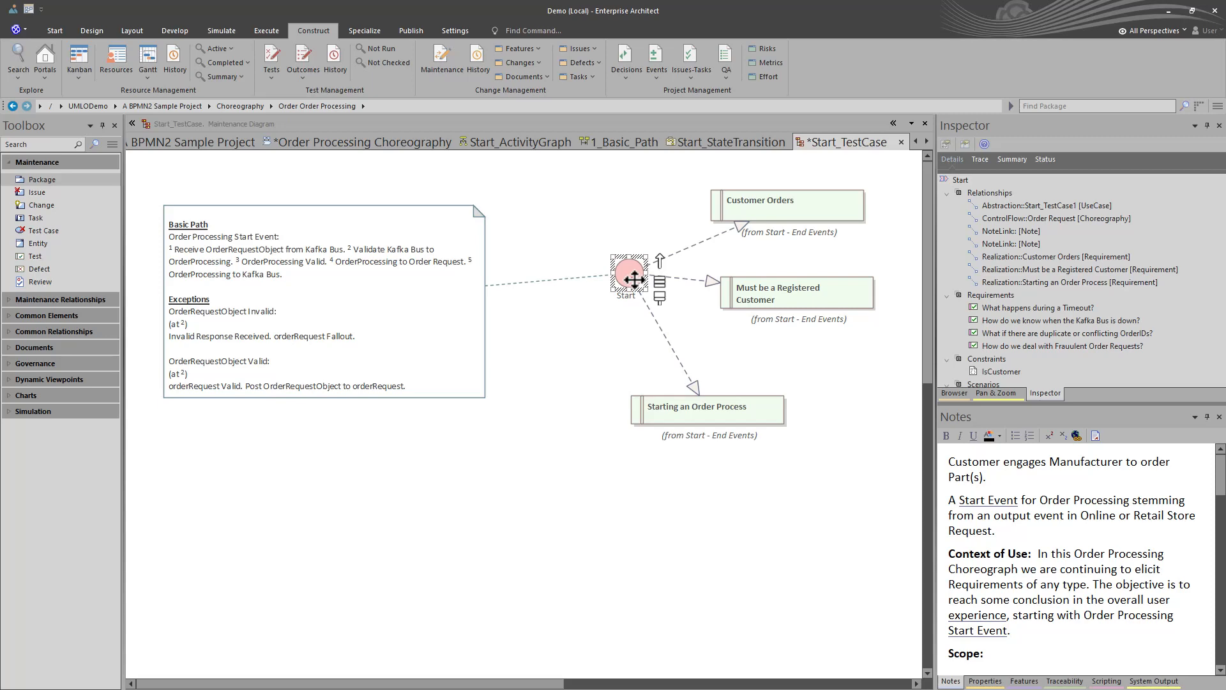
{"action": "double_click", "coordinate": [634, 278]}
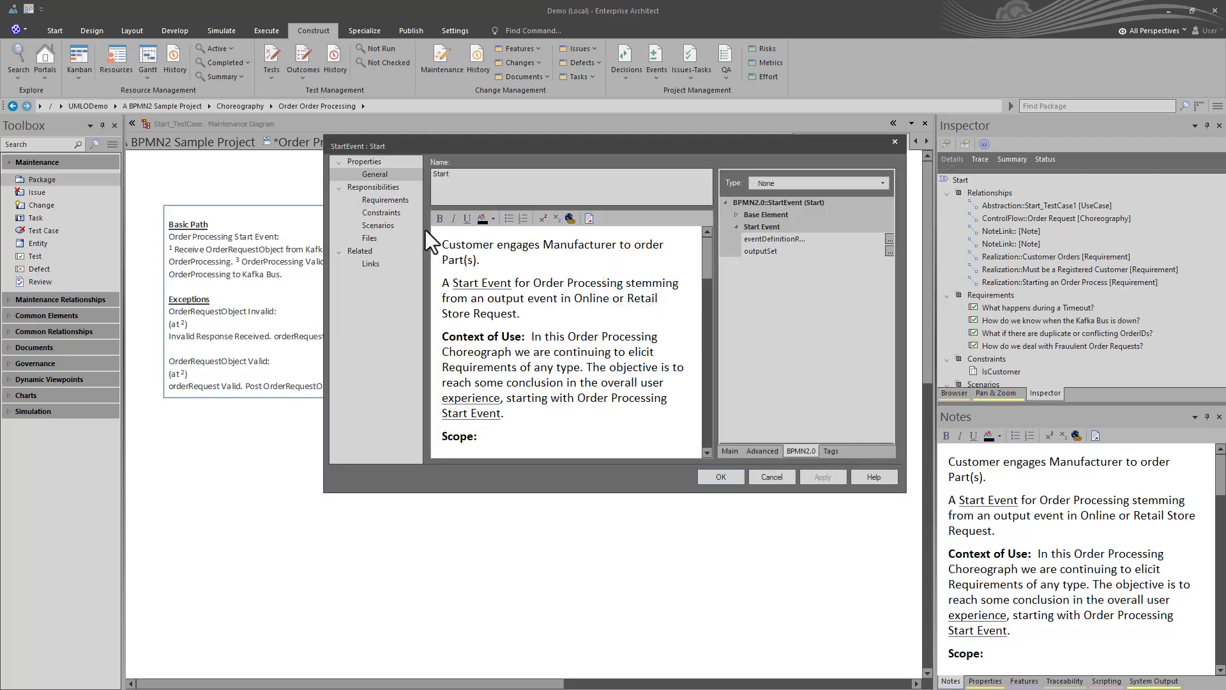
{"action": "left_click", "coordinate": [396, 201]}
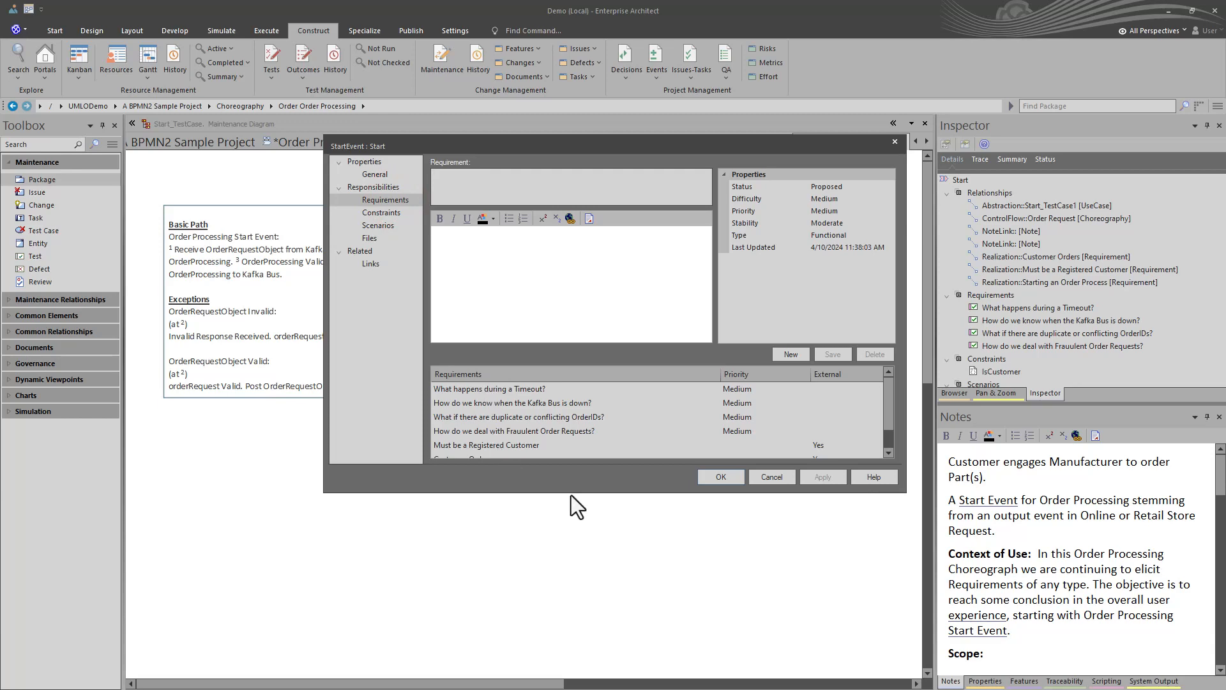
{"action": "left_click_drag", "start_coordinate": [567, 494], "coordinate": [548, 573]}
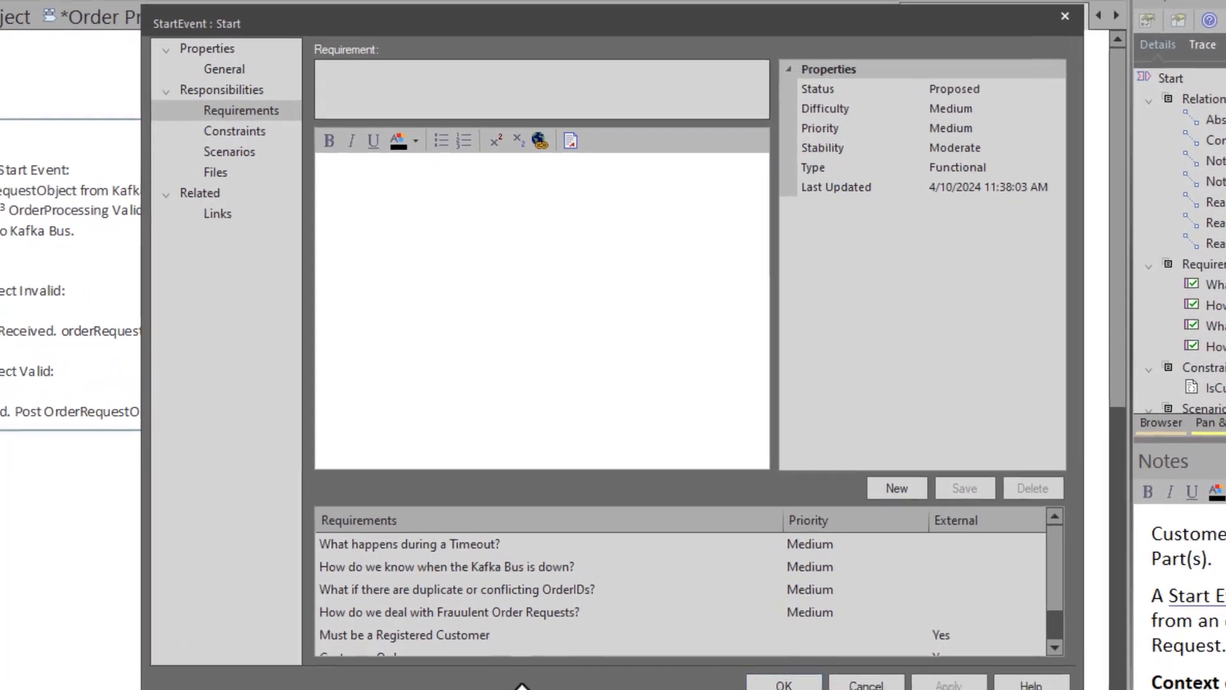
{"action": "left_click_drag", "start_coordinate": [522, 685], "coordinate": [460, 639]}
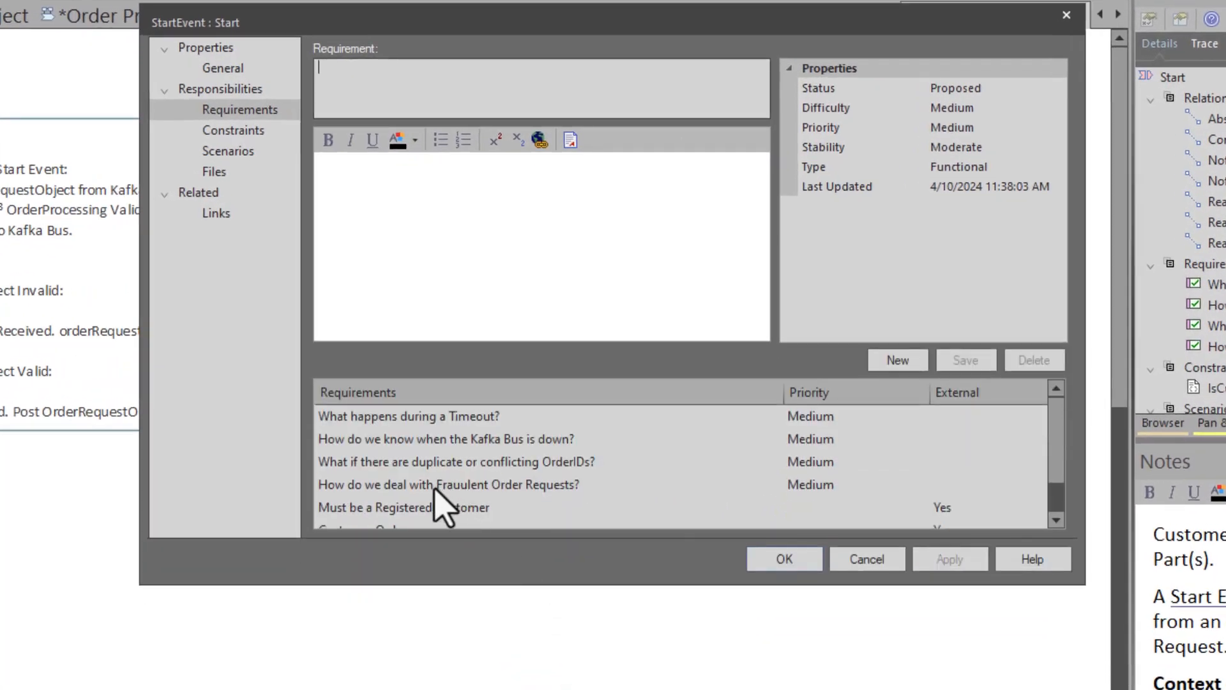
Step: Review the external requirements Must be a Registered Customer, Customer Orders and Starting an Order Process in the Start event's requirements list
{"action": "left_click", "coordinate": [441, 508]}
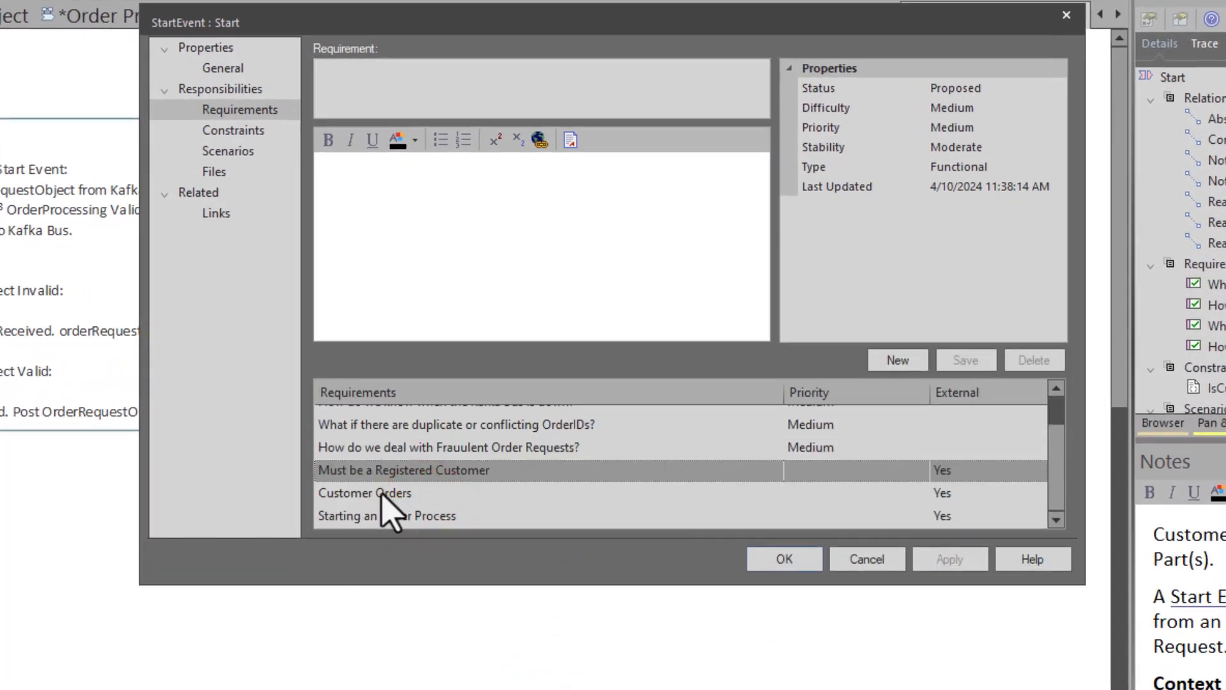
{"action": "left_click", "coordinate": [384, 498]}
{"action": "left_click", "coordinate": [389, 469]}
{"action": "left_click", "coordinate": [391, 493]}
{"action": "left_click", "coordinate": [392, 517]}
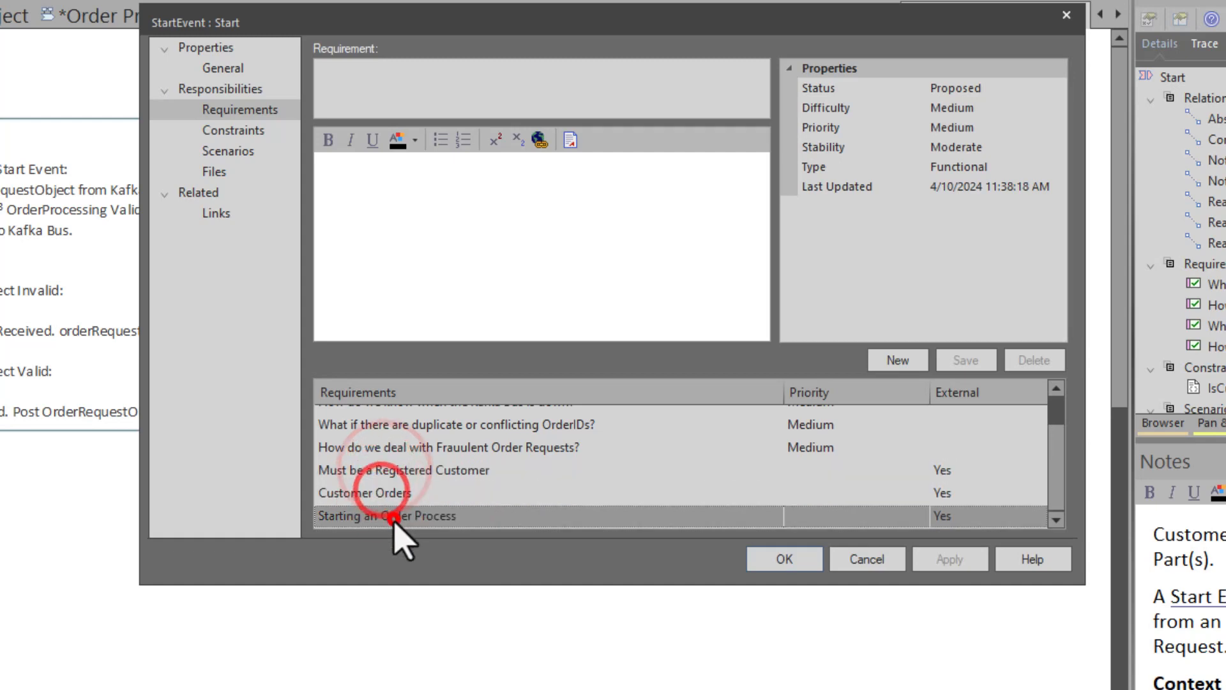
{"action": "left_click", "coordinate": [388, 497]}
{"action": "left_click", "coordinate": [393, 473]}
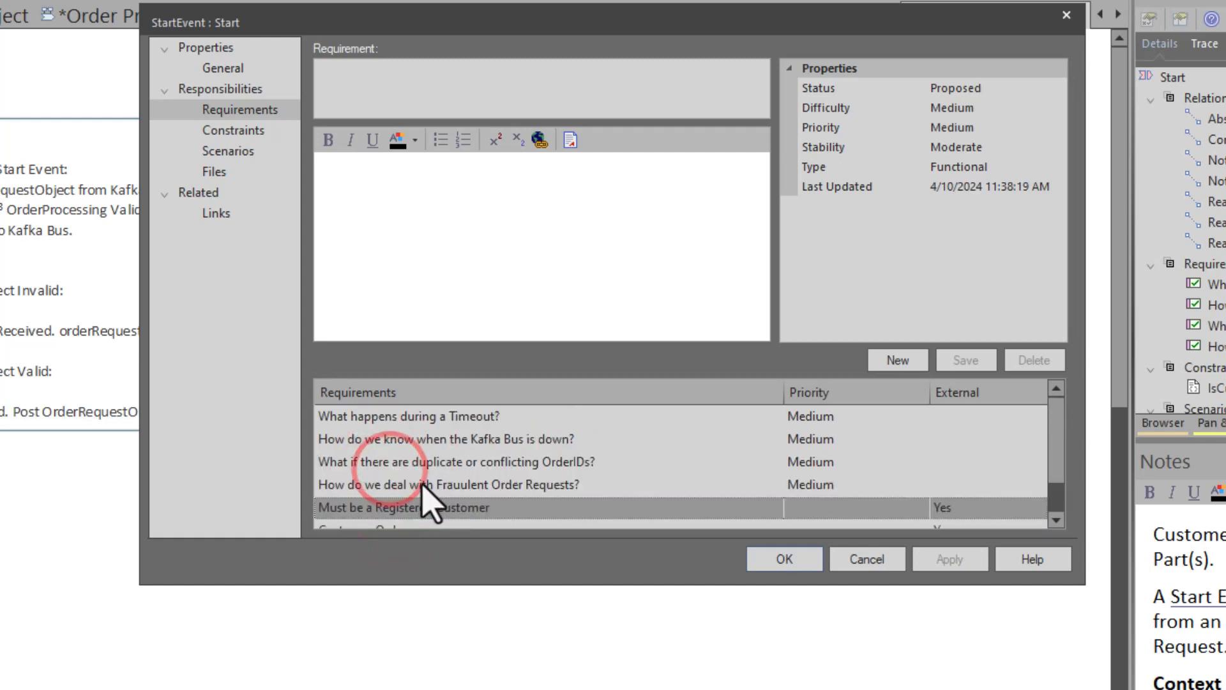
Step: Review the Start event's internal requirements about timeouts, Kafka Bus outages, duplicate or conflicting OrderIDs and fraudulent order requests
{"action": "left_click", "coordinate": [406, 415]}
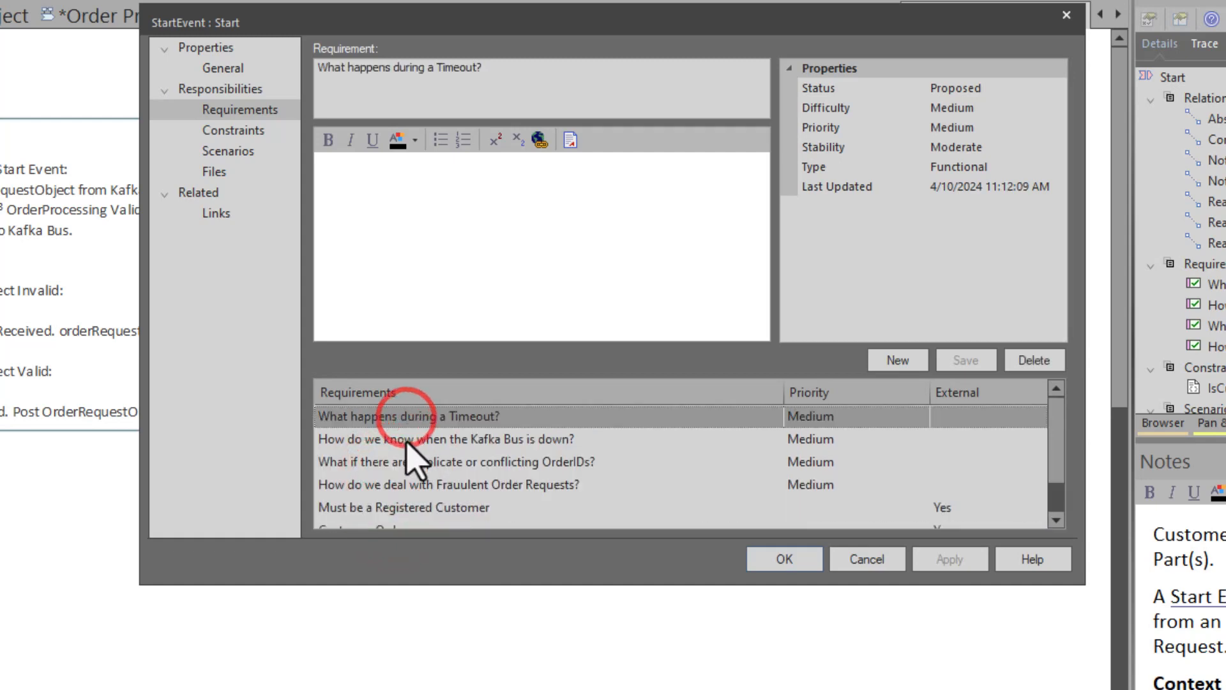
{"action": "left_click", "coordinate": [407, 439]}
{"action": "left_click", "coordinate": [412, 461]}
{"action": "left_click", "coordinate": [420, 484]}
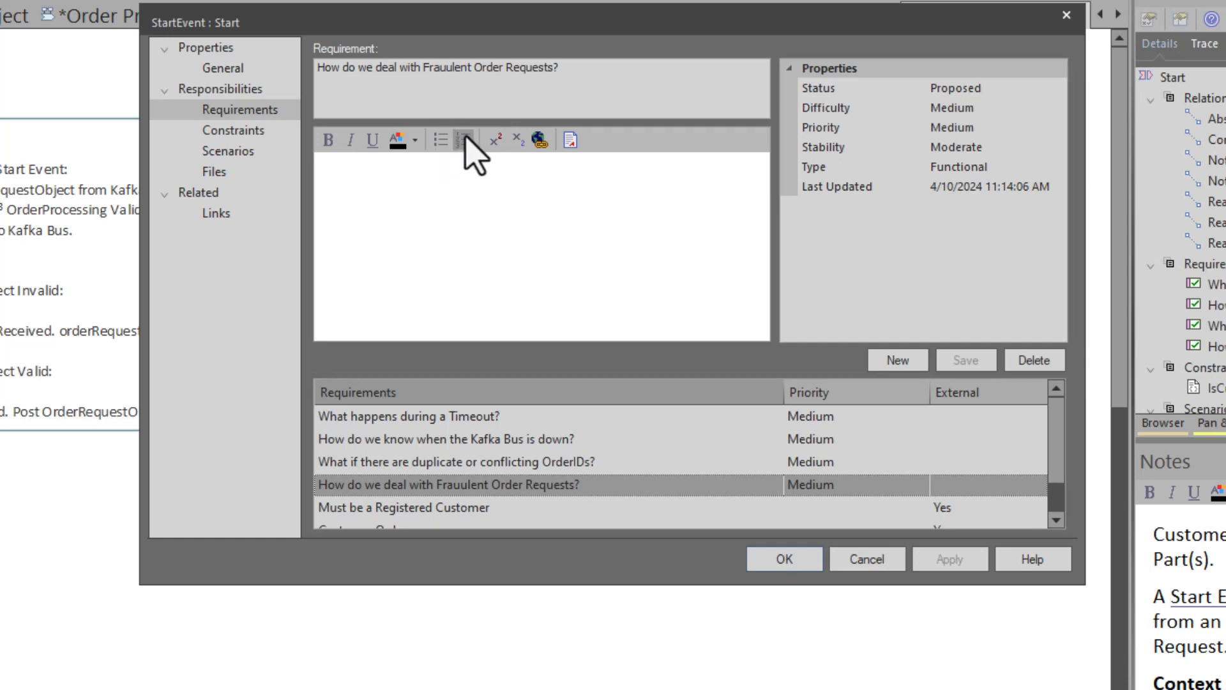
{"action": "left_click", "coordinate": [388, 416]}
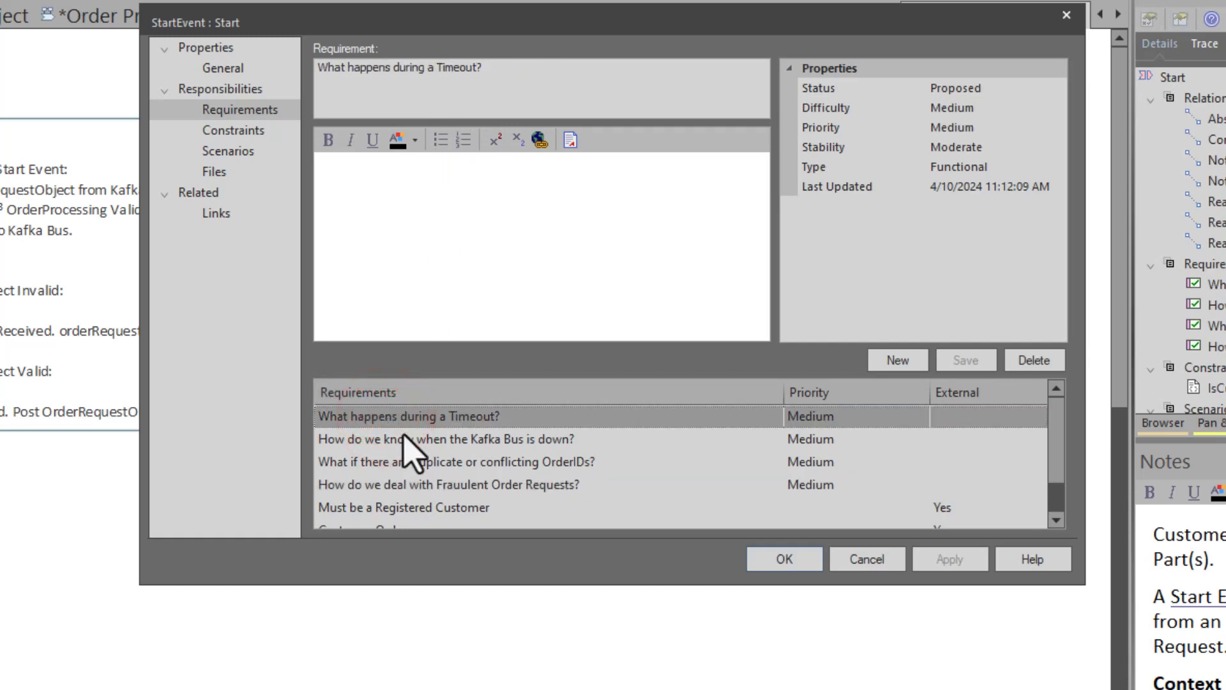
{"action": "left_click", "coordinate": [404, 438]}
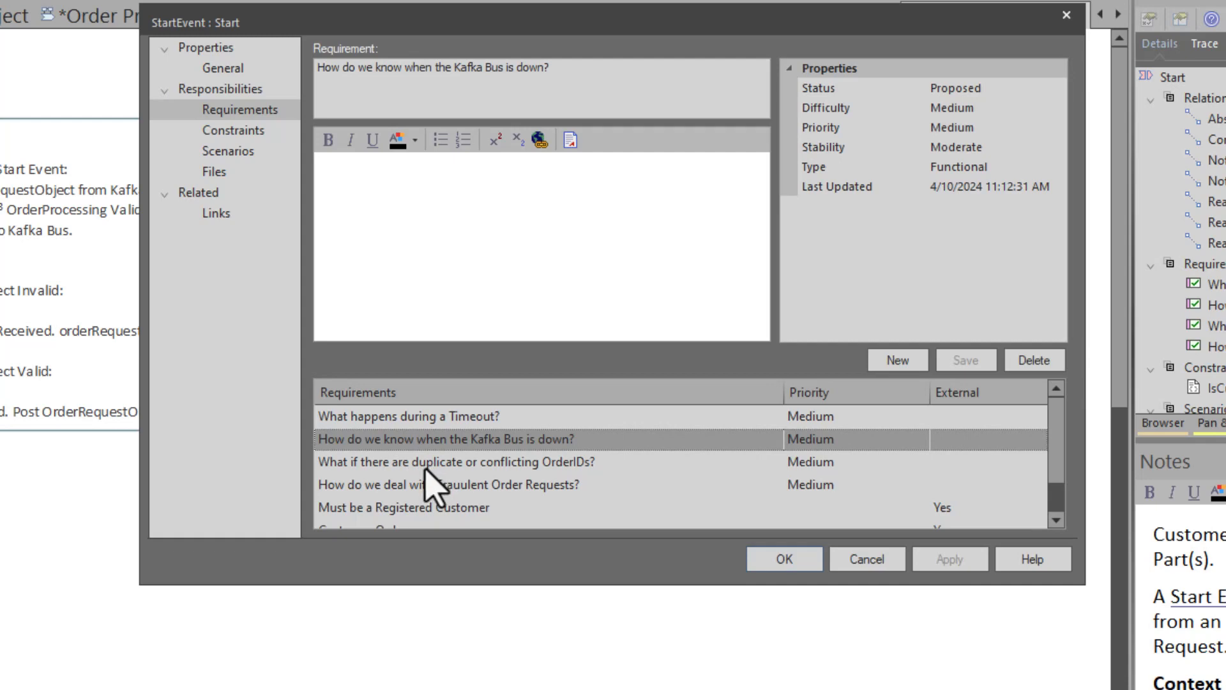
{"action": "left_click", "coordinate": [412, 461]}
{"action": "left_click", "coordinate": [408, 416]}
{"action": "left_click", "coordinate": [415, 440]}
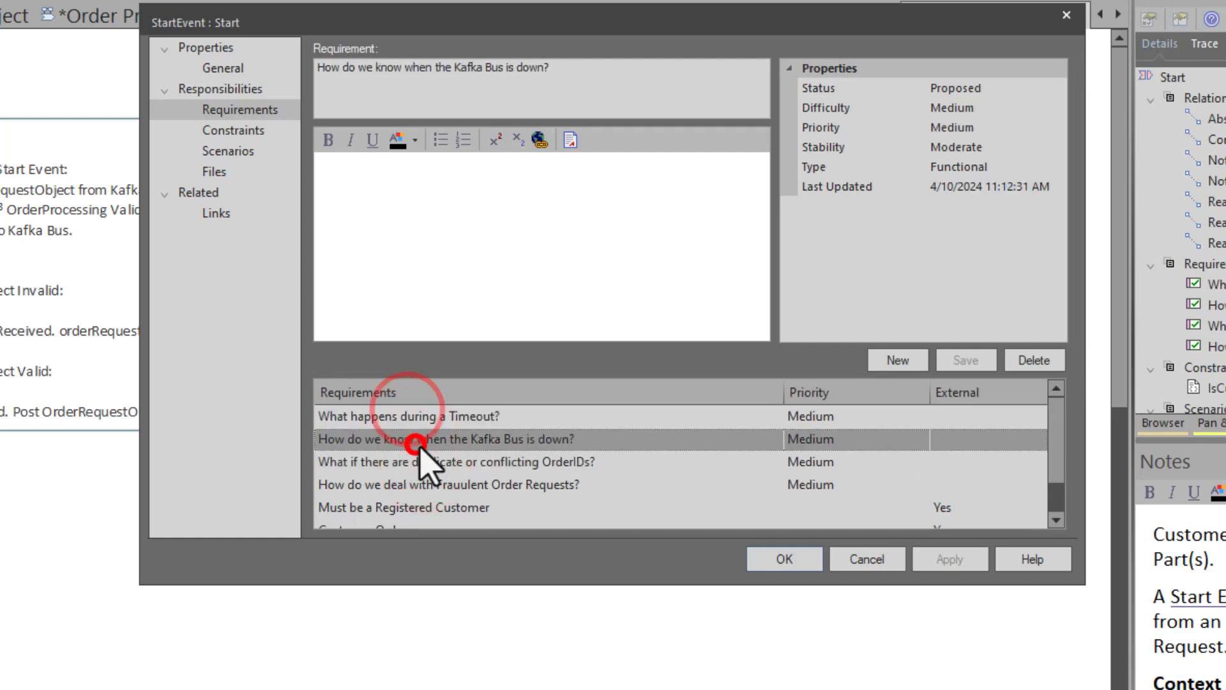
Step: Compare the Start event's internal requirements with the external Must be a Registered Customer requirement, and close its properties
{"action": "left_click", "coordinate": [421, 461]}
{"action": "left_click", "coordinate": [415, 484]}
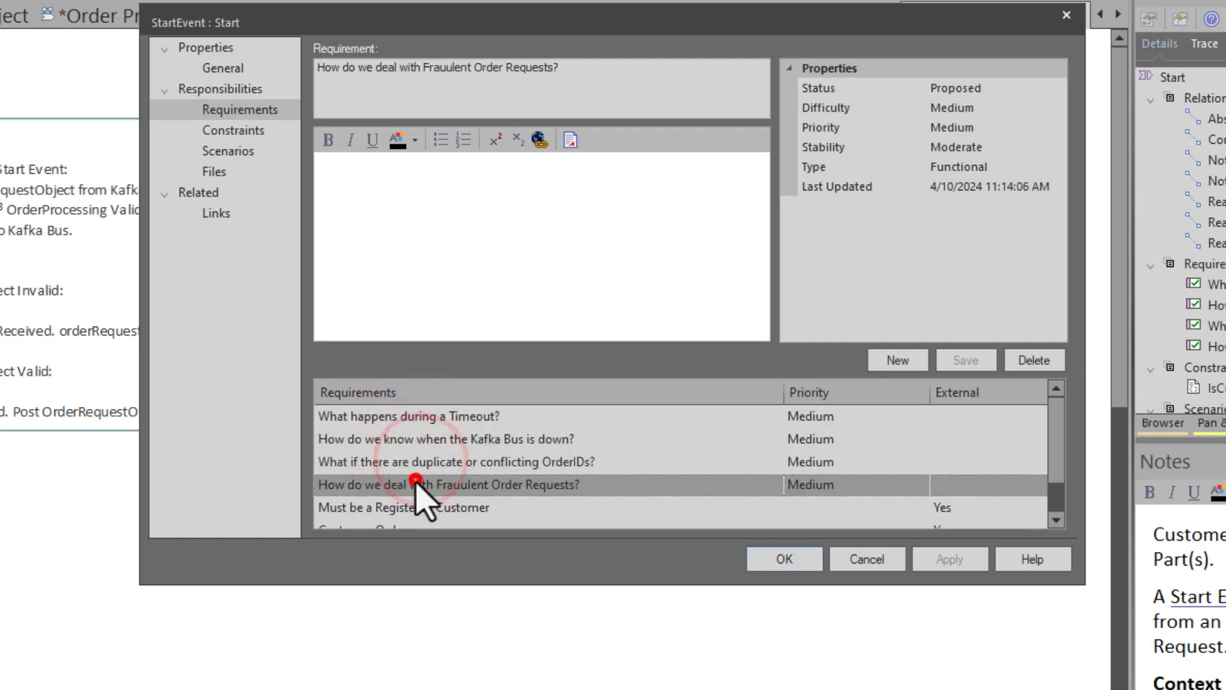
{"action": "left_click", "coordinate": [402, 417]}
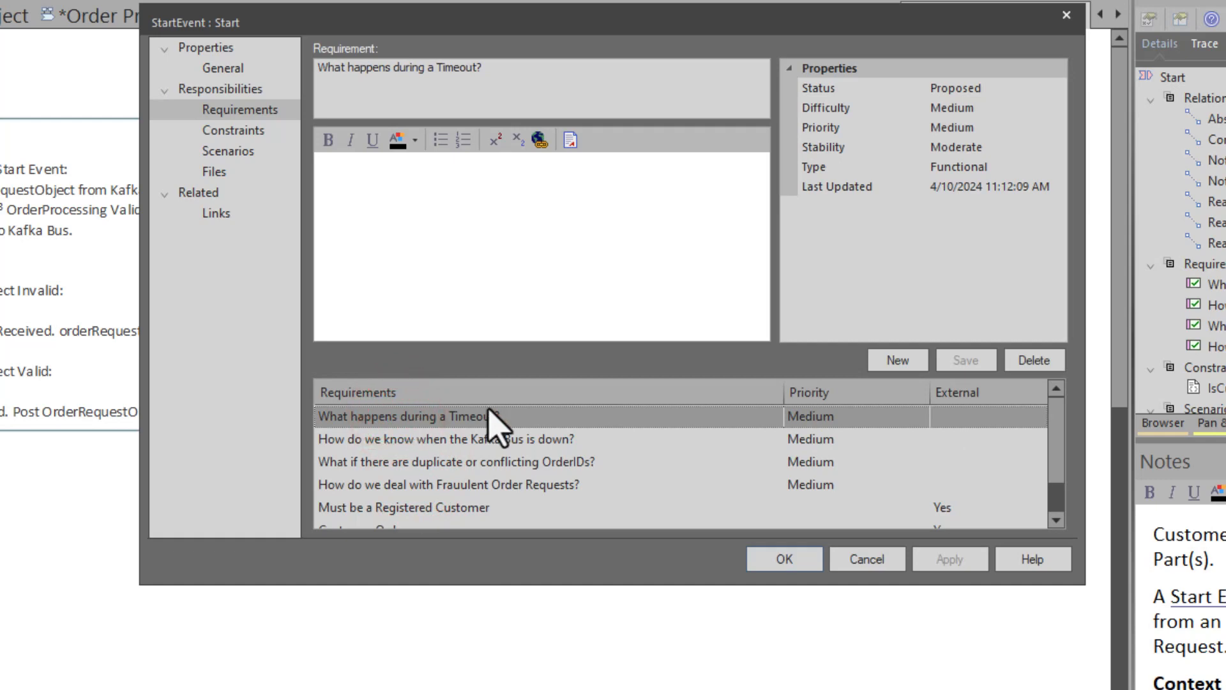
{"action": "left_click_drag", "start_coordinate": [486, 68], "coordinate": [311, 80]}
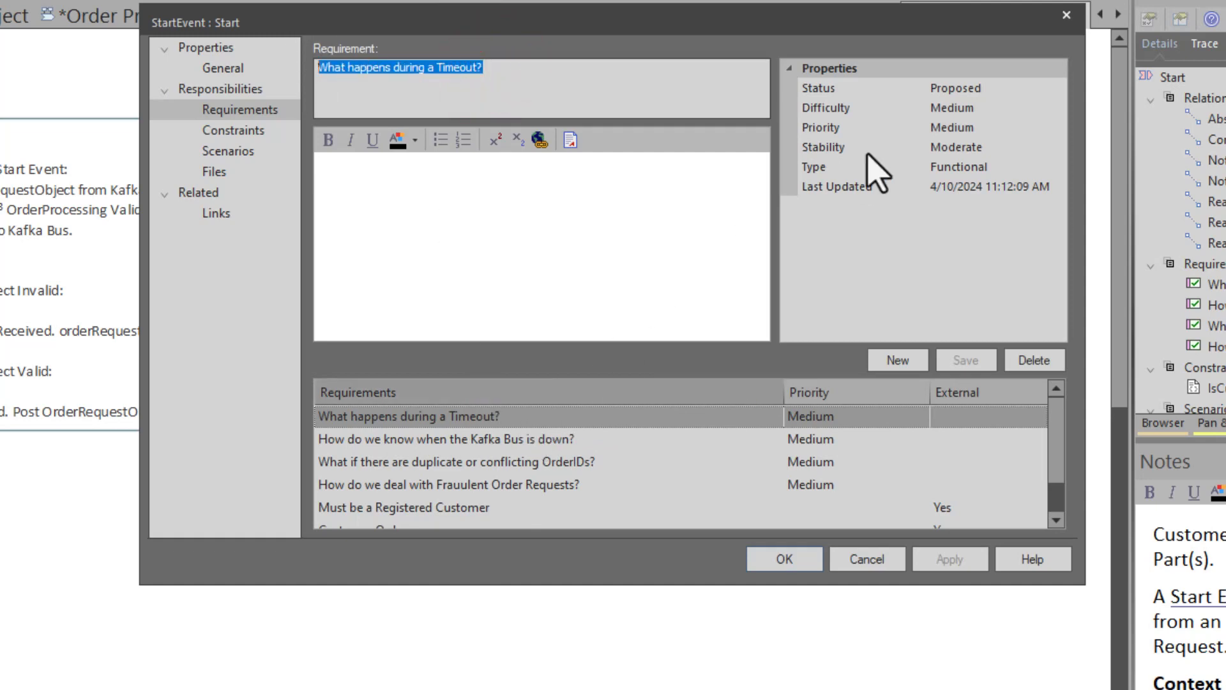
{"action": "scroll", "coordinate": [623, 456], "scroll_direction": "down", "scroll_amount": 2}
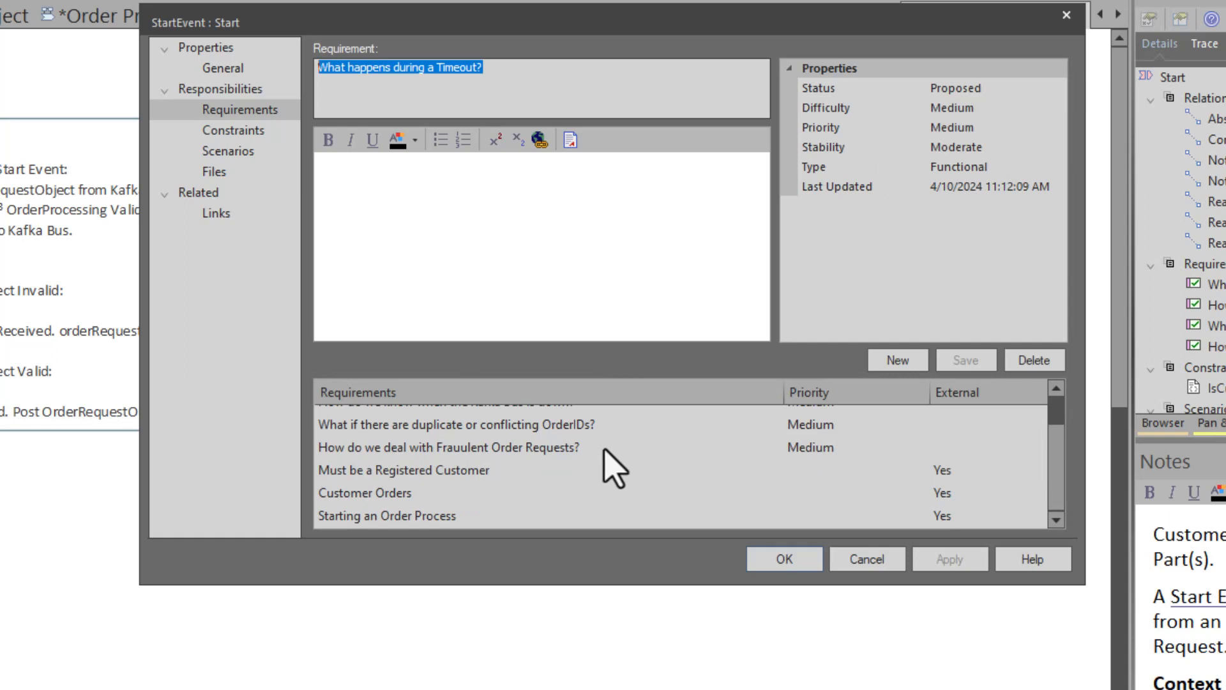
{"action": "left_click", "coordinate": [495, 467]}
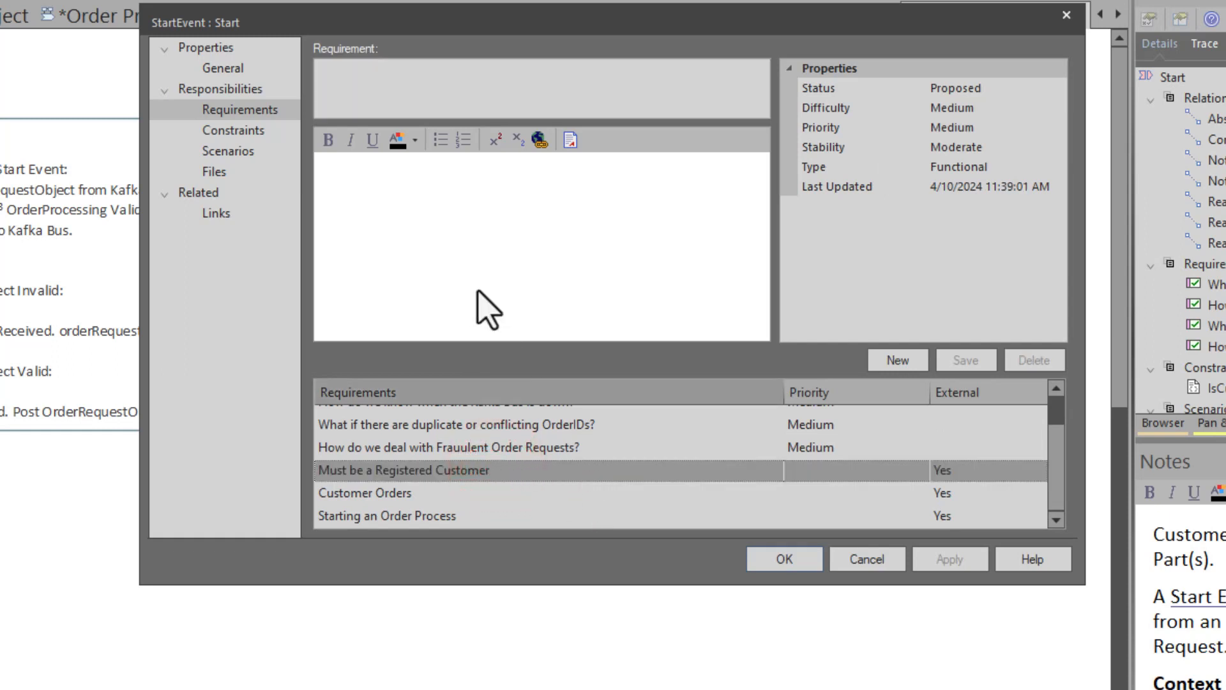
{"action": "scroll", "coordinate": [415, 473], "scroll_direction": "up", "scroll_amount": 1}
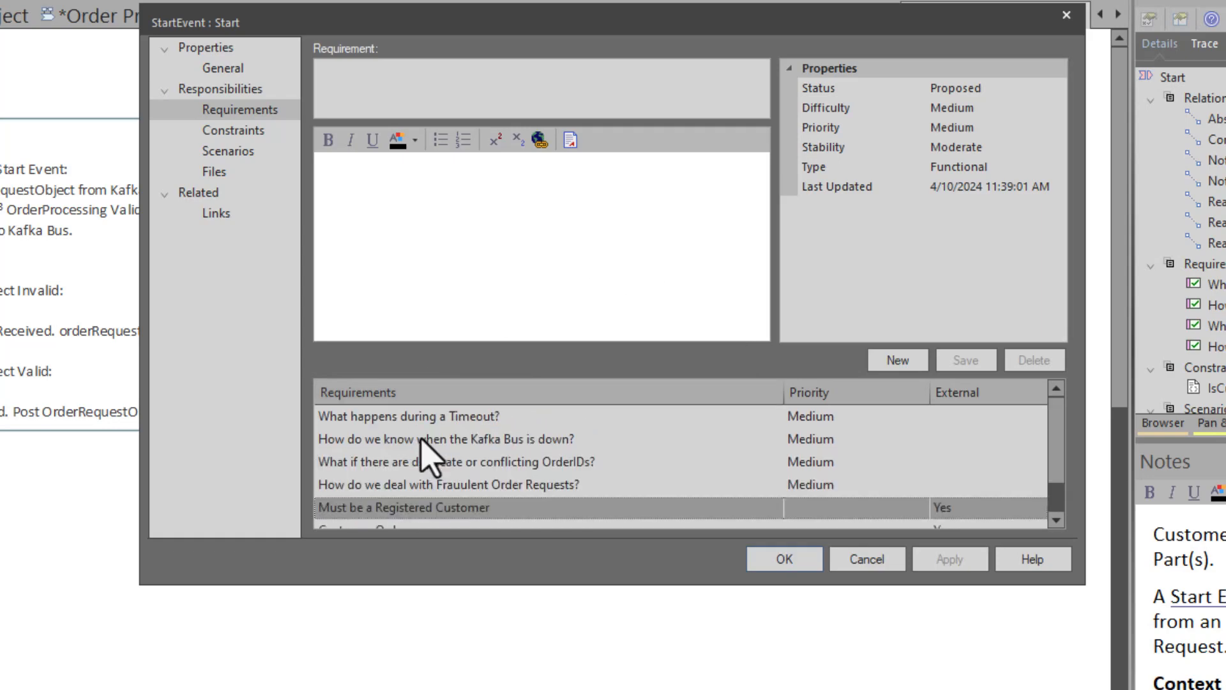
{"action": "left_click", "coordinate": [415, 416]}
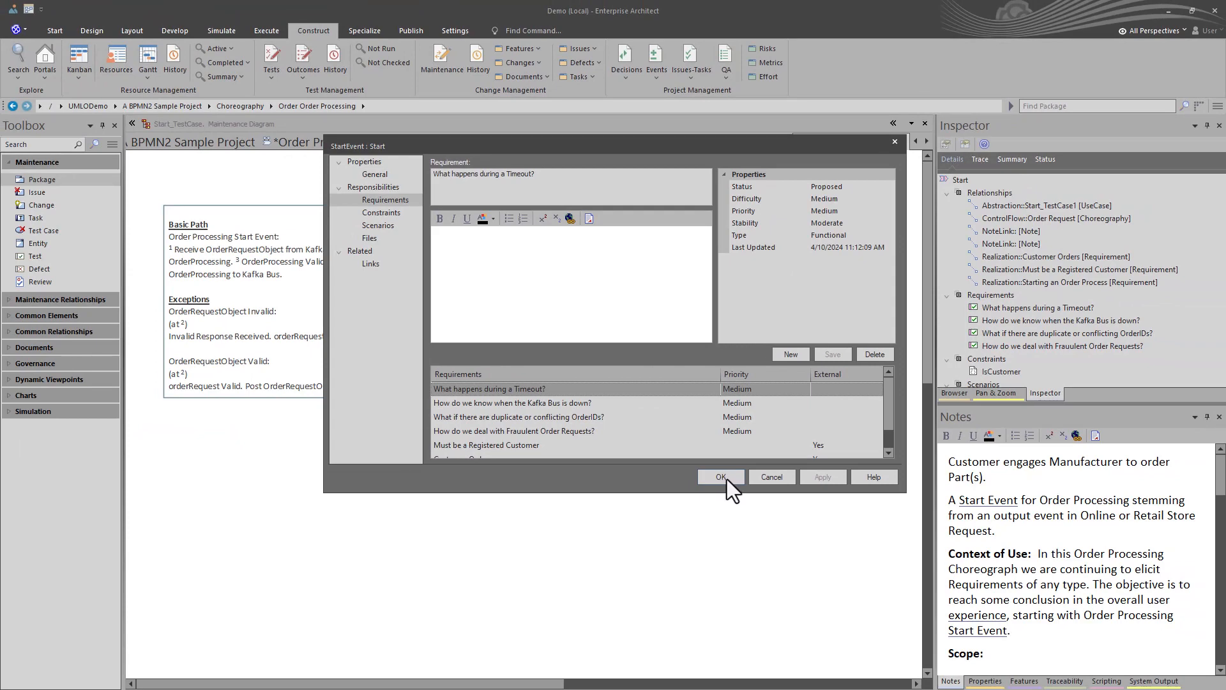
{"action": "left_click", "coordinate": [721, 478]}
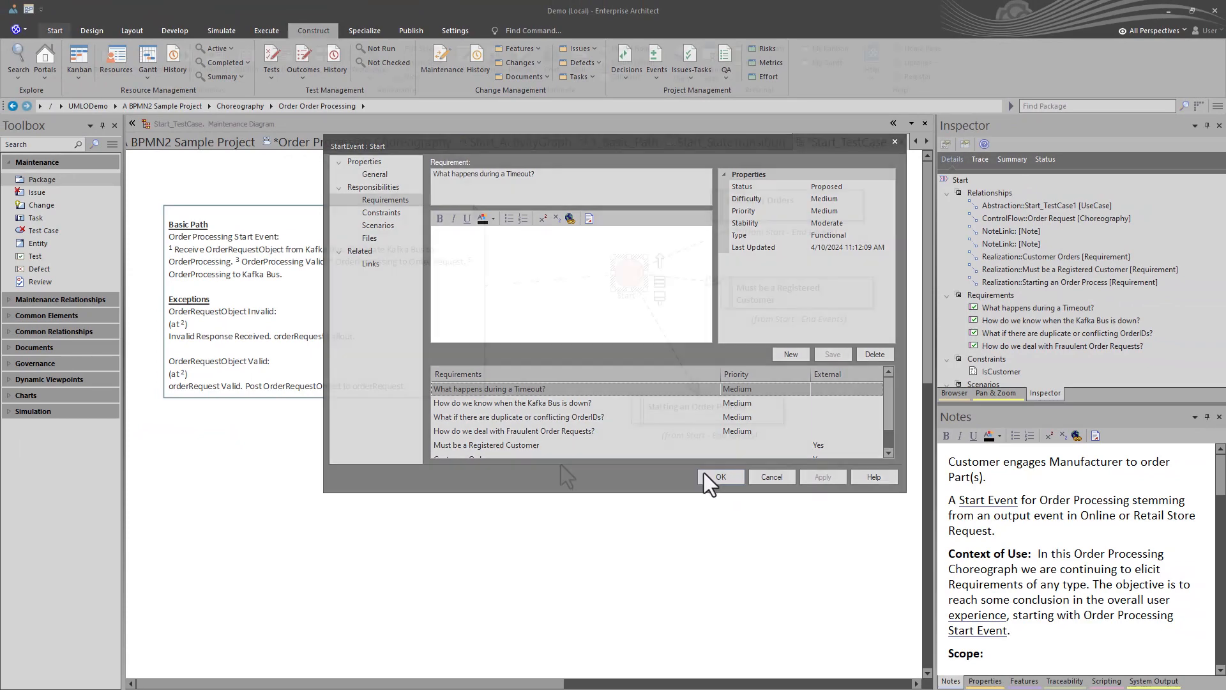
{"action": "left_click", "coordinate": [571, 467]}
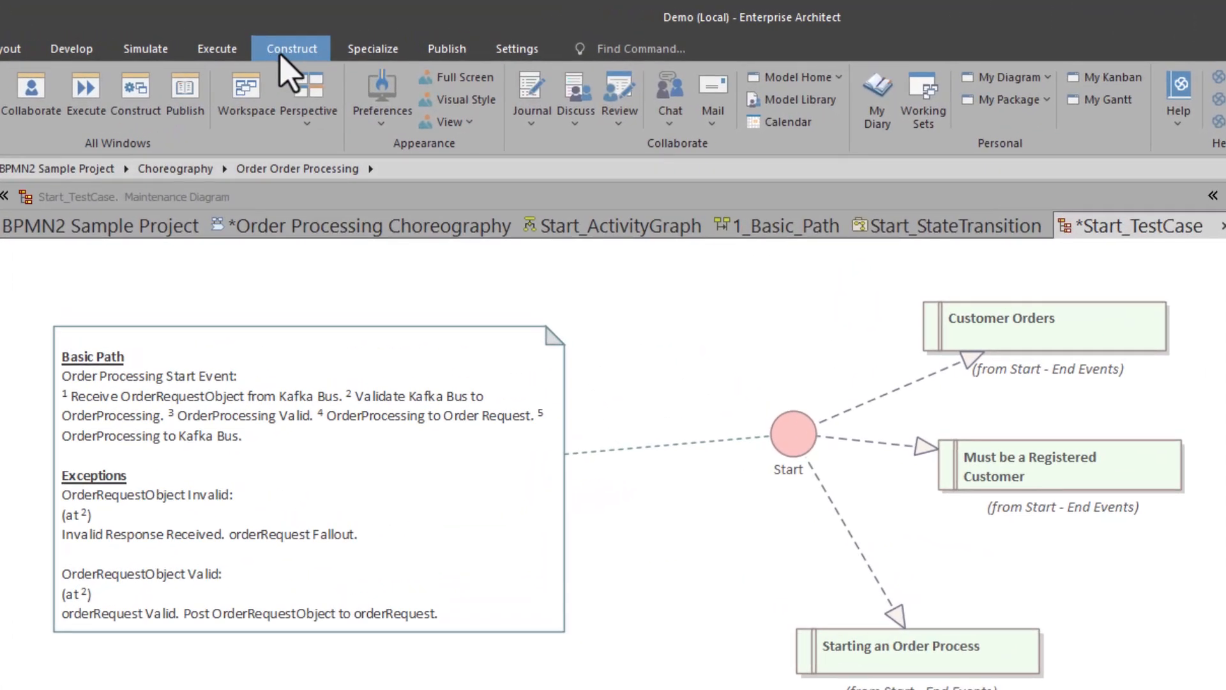
Step: Display the full suite of test cases below the Start_TestCase diagram, enlarge that area, and select the Start event
{"action": "left_click", "coordinate": [281, 52]}
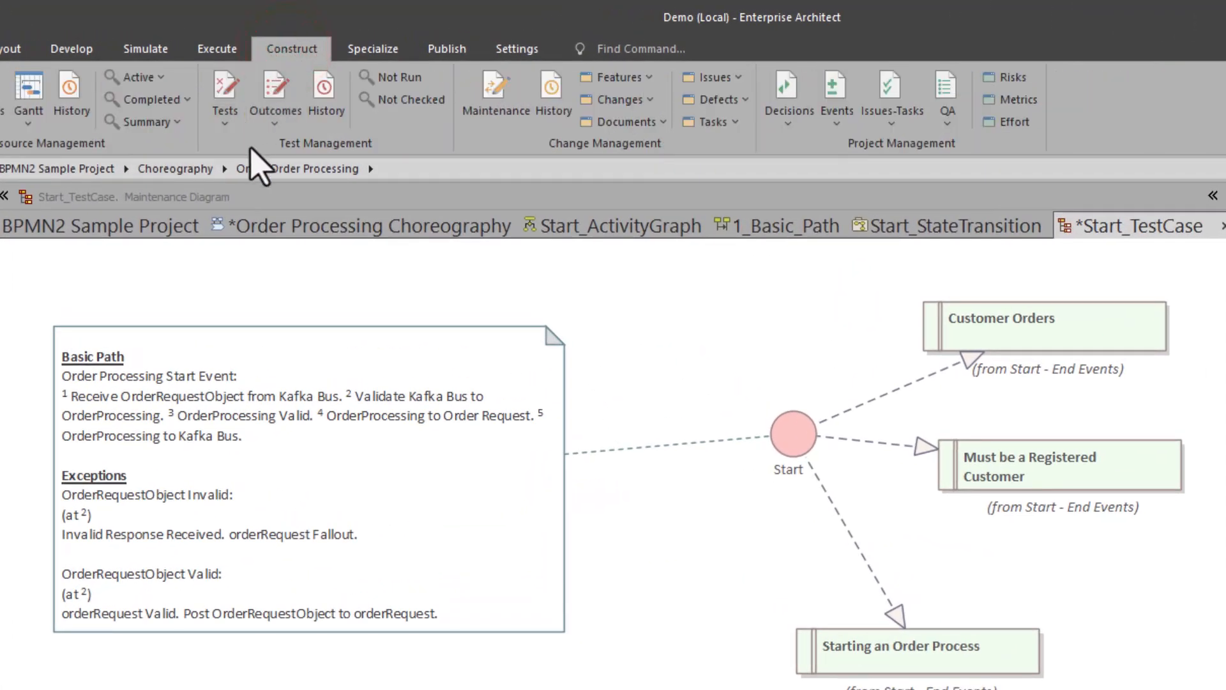
{"action": "left_click", "coordinate": [224, 126]}
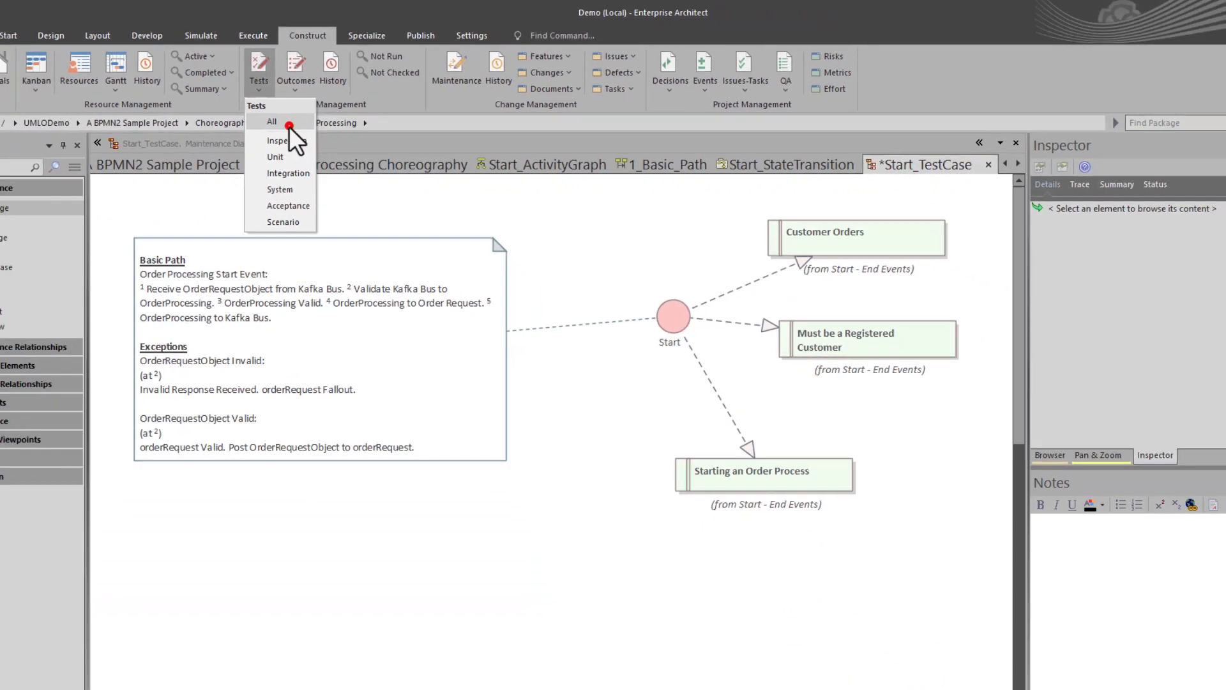
{"action": "left_click", "coordinate": [266, 172]}
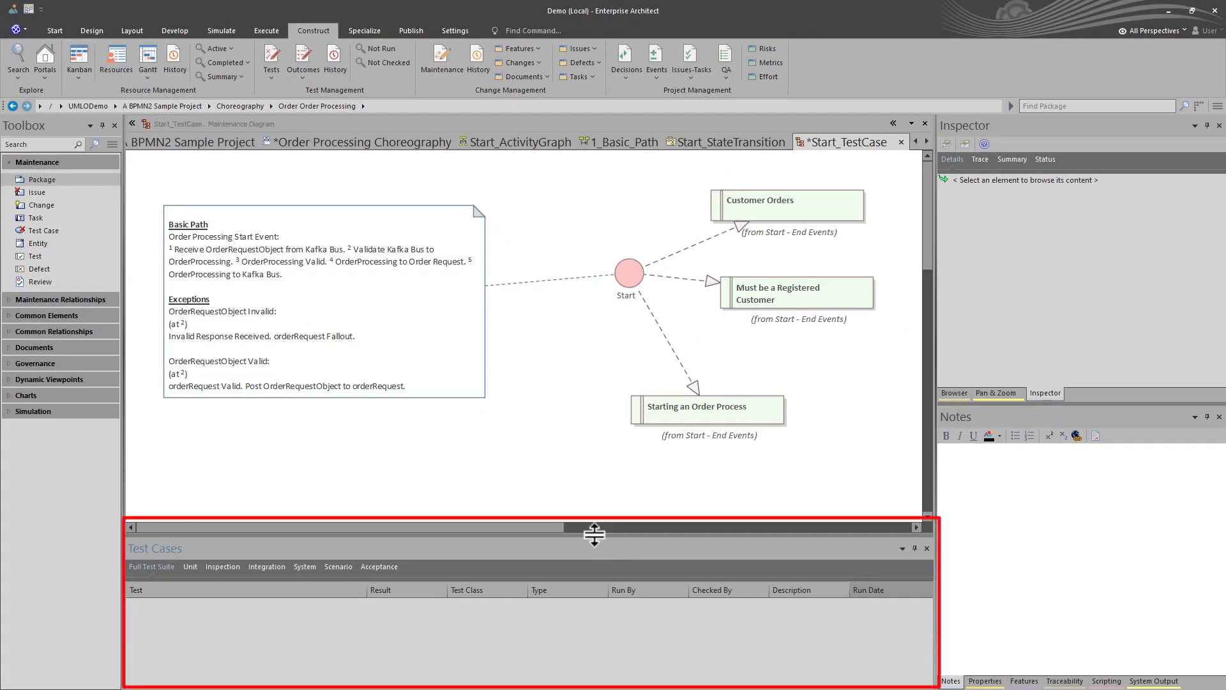
{"action": "left_click_drag", "start_coordinate": [594, 534], "coordinate": [594, 469]}
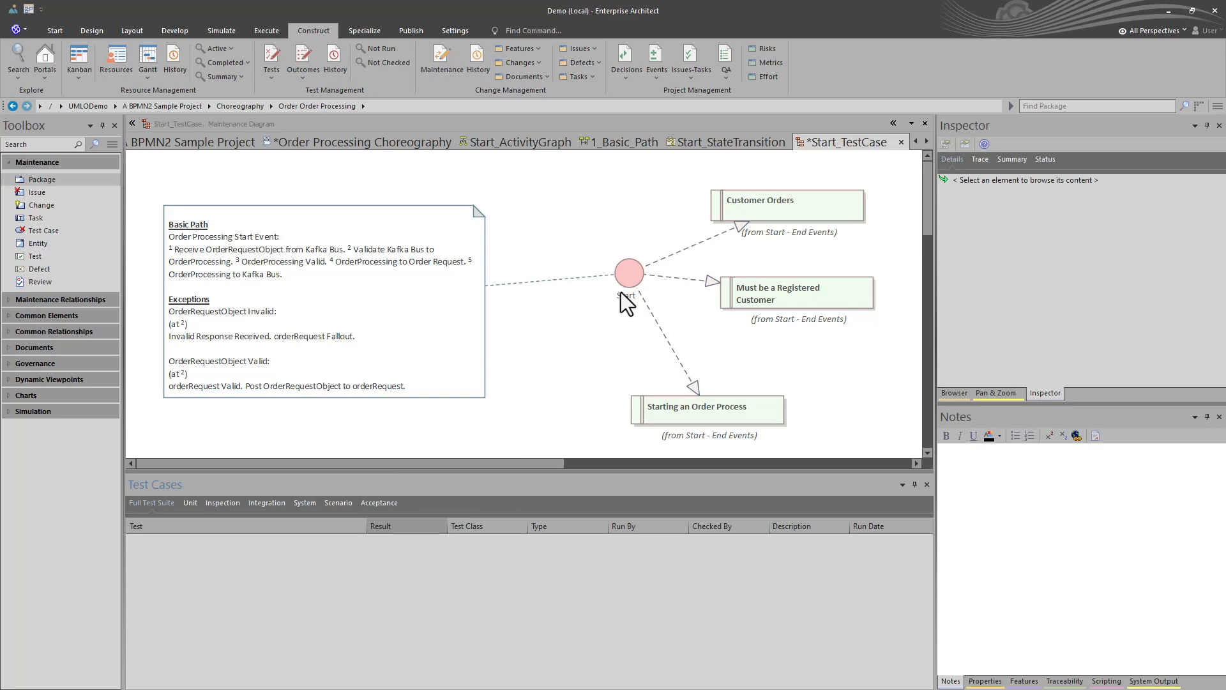
{"action": "left_click", "coordinate": [629, 276]}
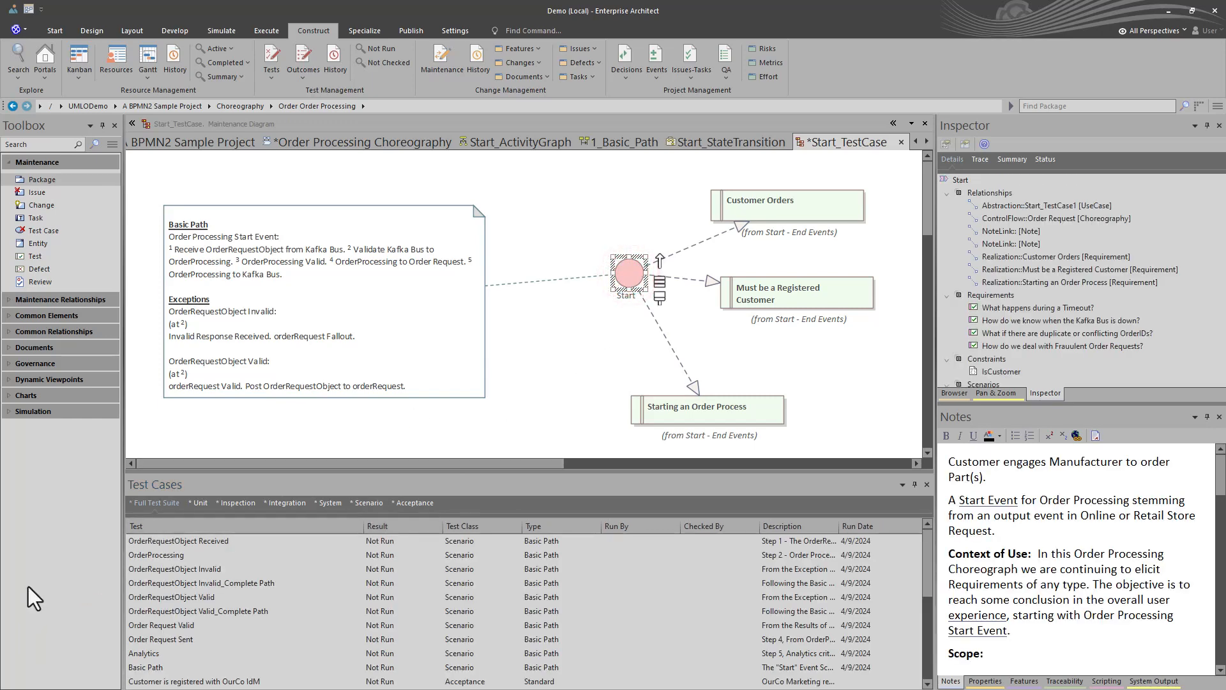
Step: Browse the Start event's Unit, Inspection, Integration, System and Scenario tests, and select the OrderRequestObject Received scenario test
{"action": "left_click", "coordinate": [200, 503]}
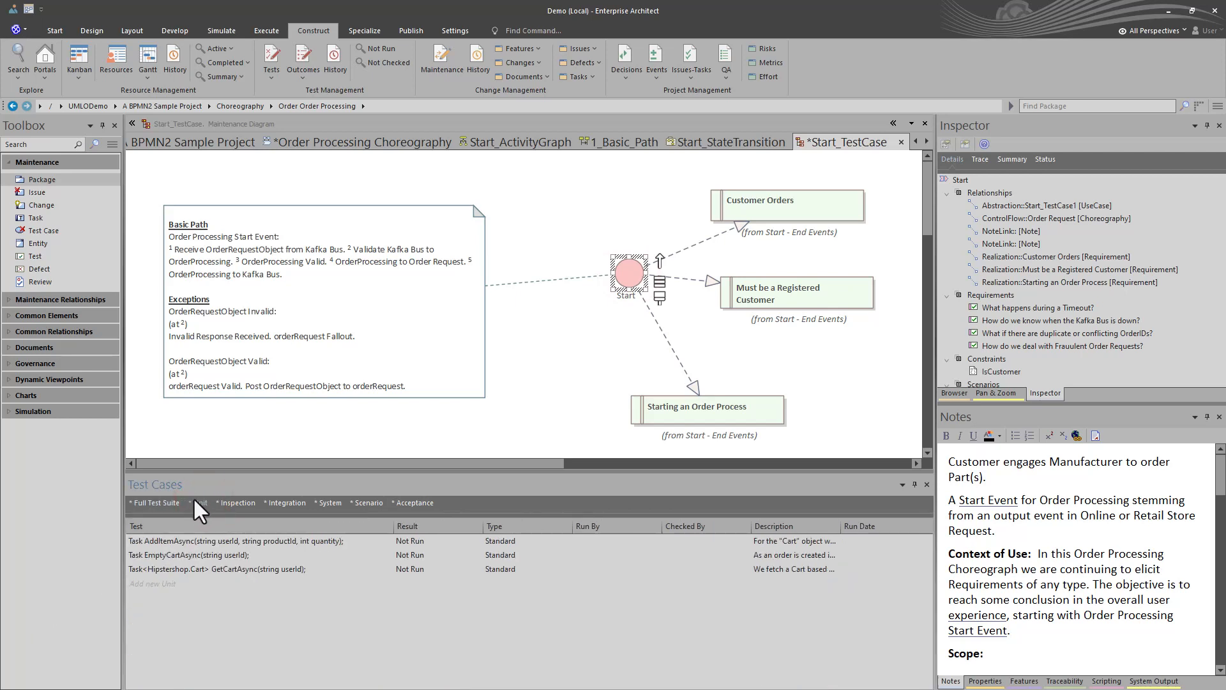
{"action": "left_click", "coordinate": [230, 504]}
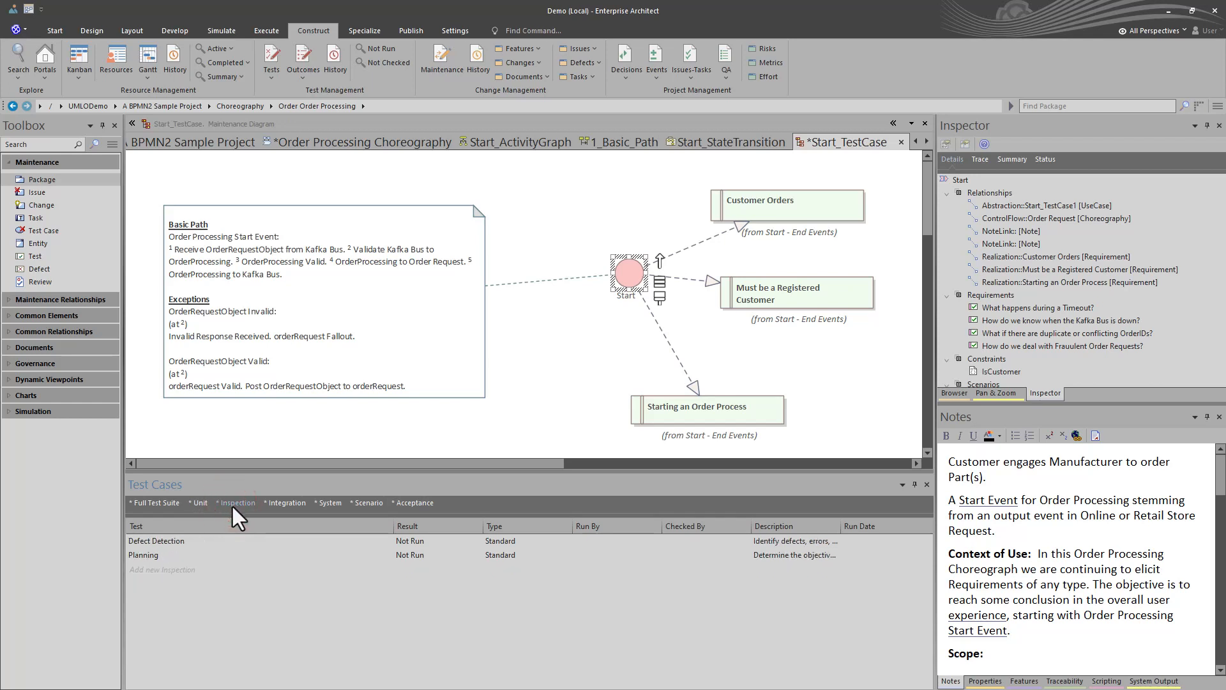
{"action": "left_click", "coordinate": [297, 505]}
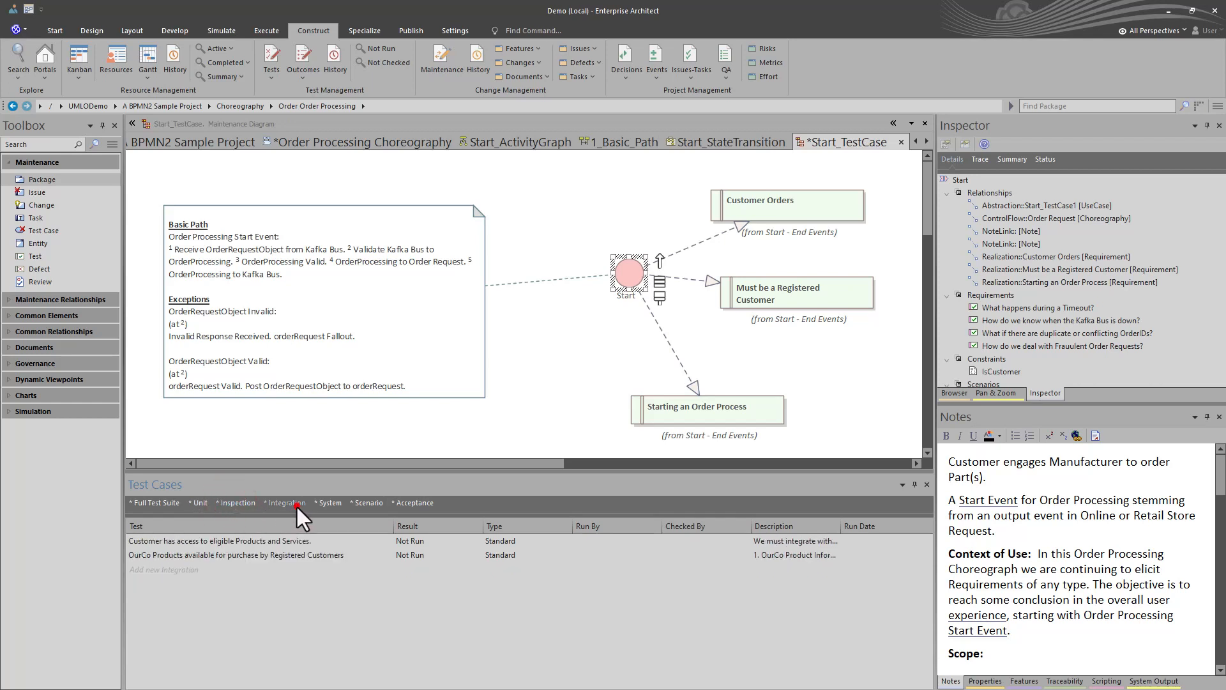
{"action": "left_click", "coordinate": [335, 502]}
{"action": "left_click", "coordinate": [369, 502]}
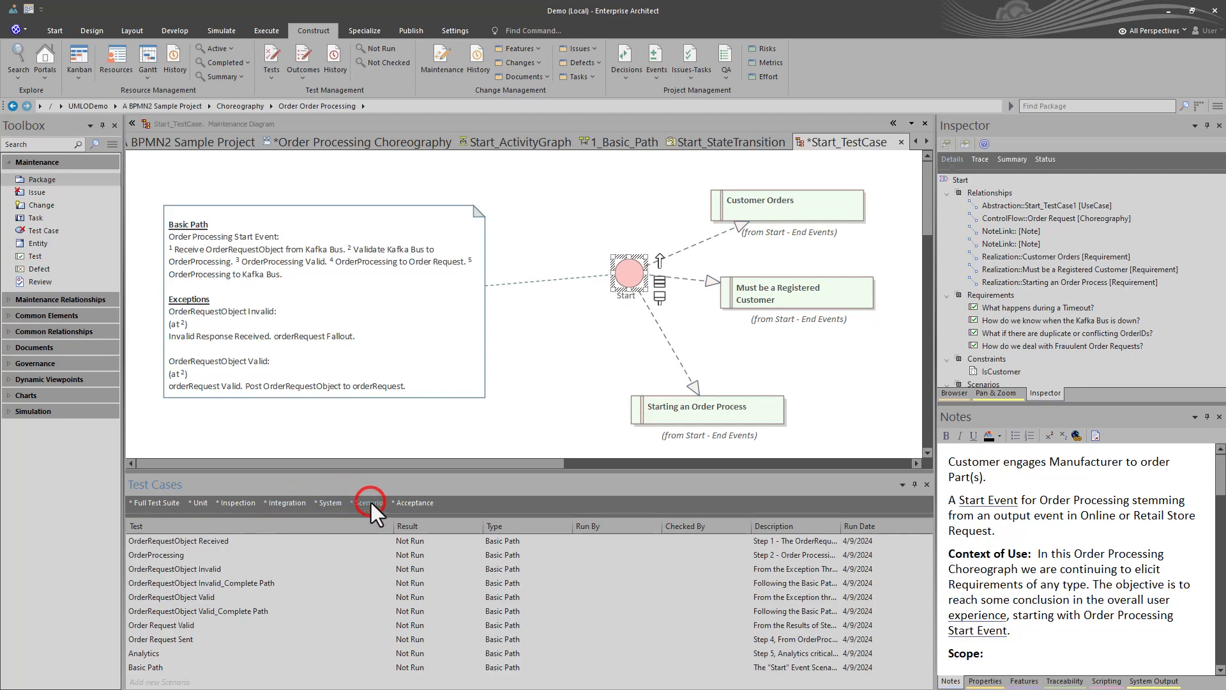
{"action": "left_click", "coordinate": [190, 540]}
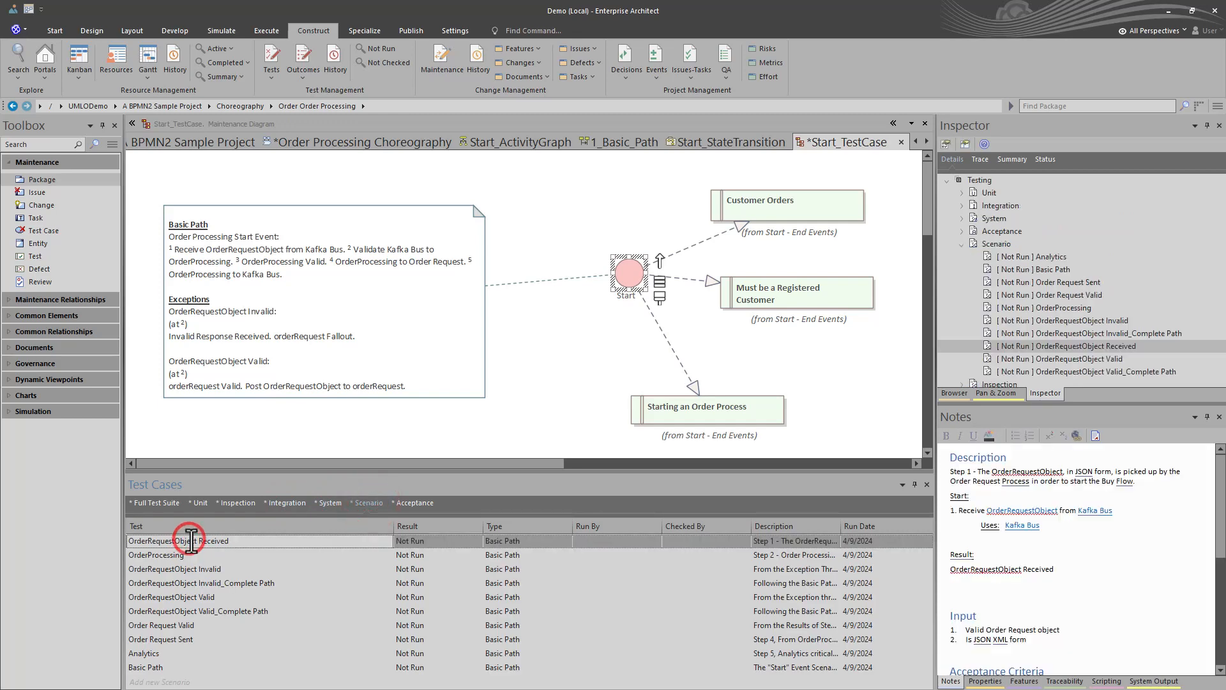
Step: Examine the description, input and acceptance criteria of the acceptance test Customer is registered with OurCo IdM, and close its details
{"action": "left_click", "coordinate": [420, 504]}
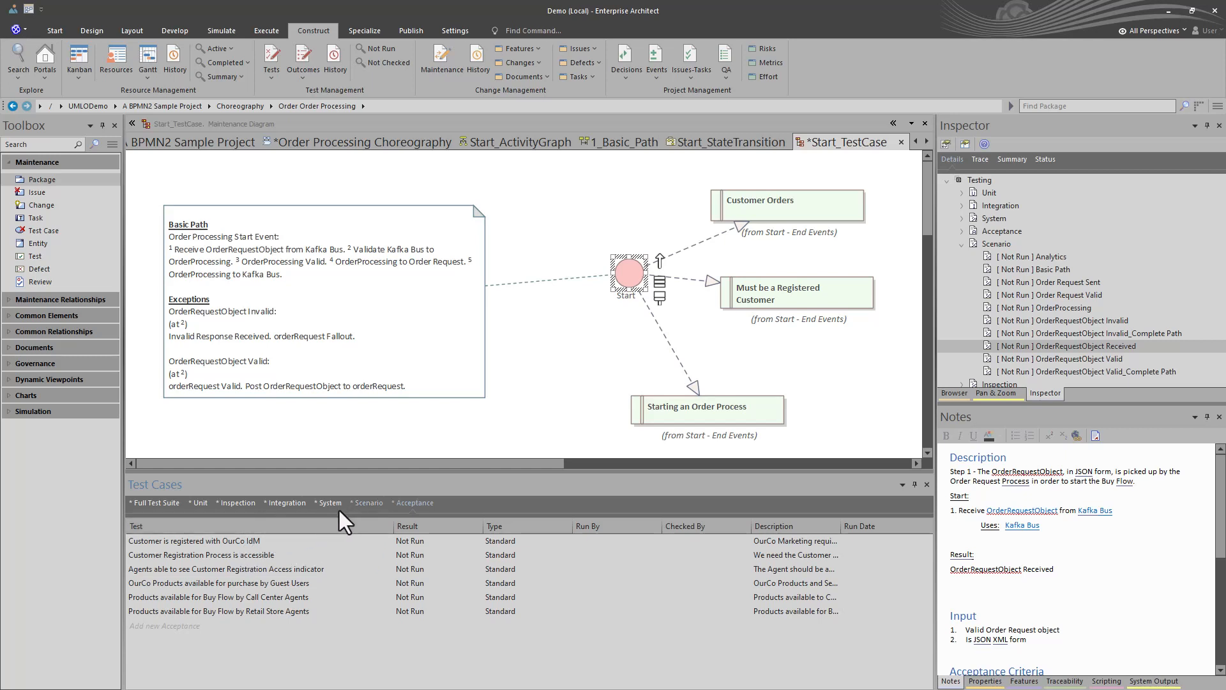
{"action": "left_click", "coordinate": [218, 541]}
{"action": "double_click", "coordinate": [218, 542]}
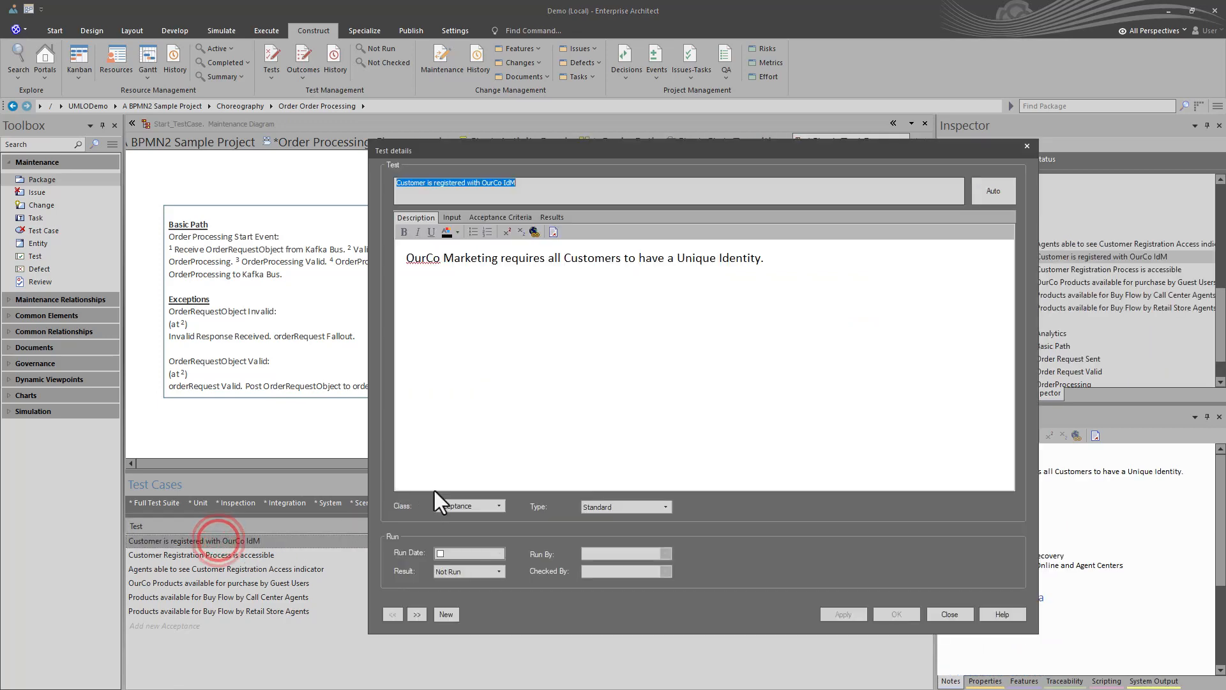
{"action": "left_click", "coordinate": [452, 224]}
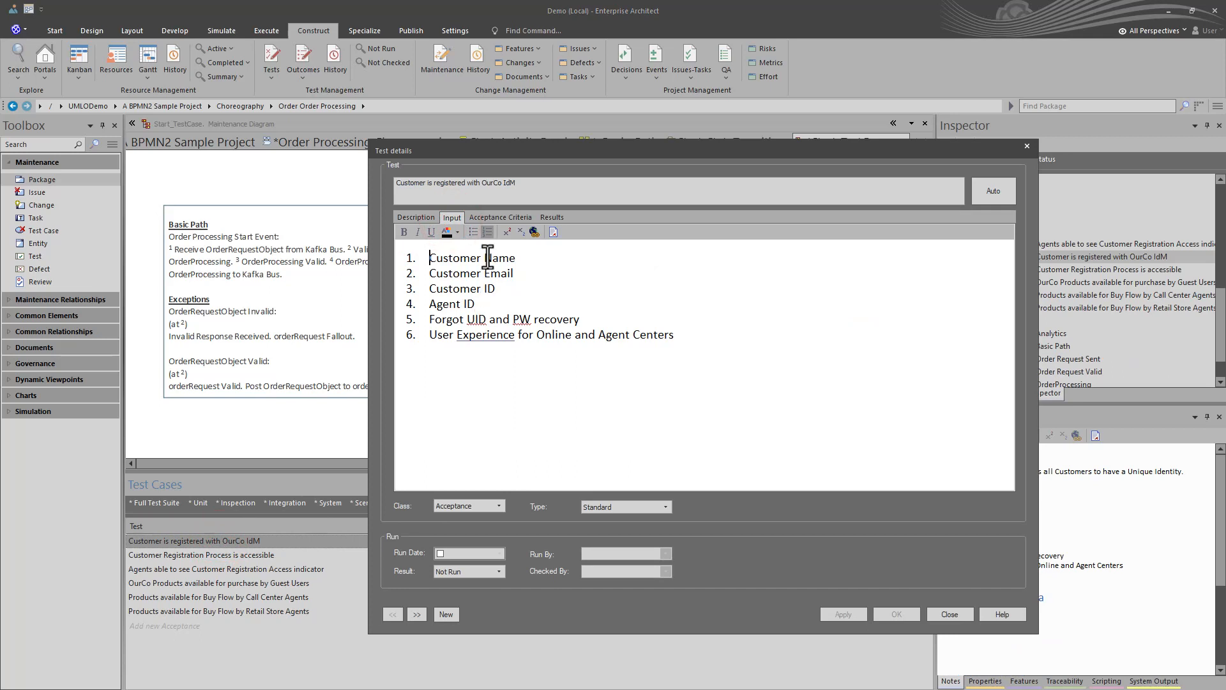
{"action": "left_click", "coordinate": [493, 218]}
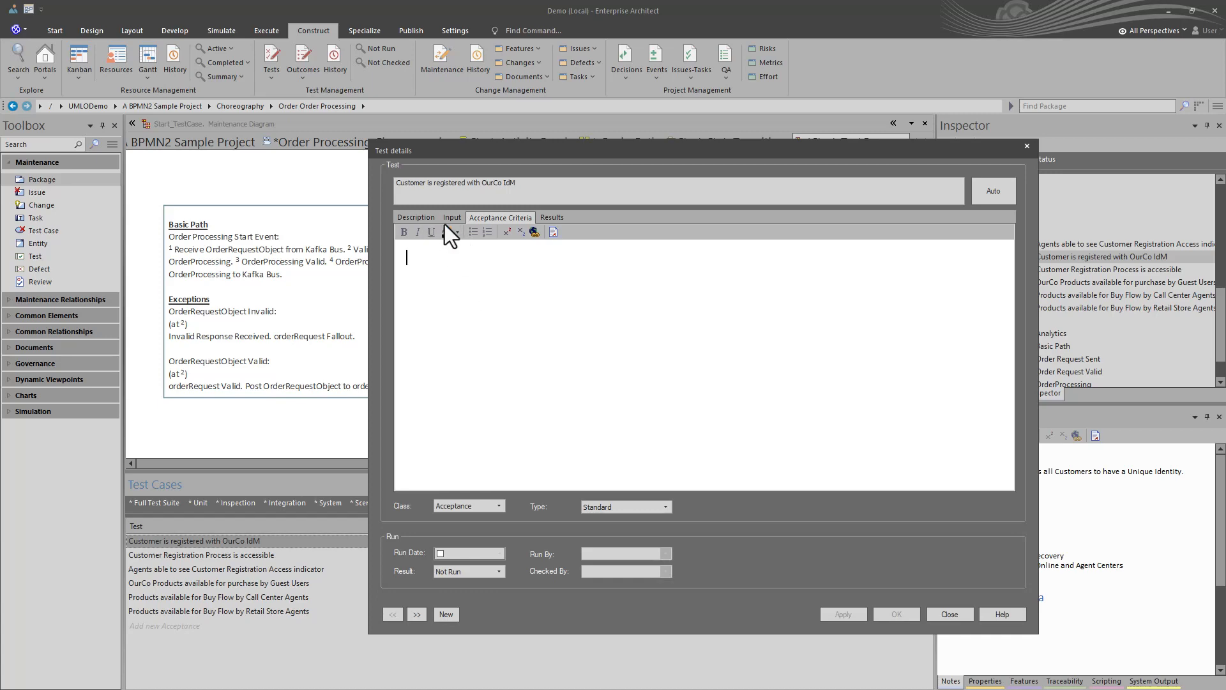
{"action": "left_click", "coordinate": [950, 614]}
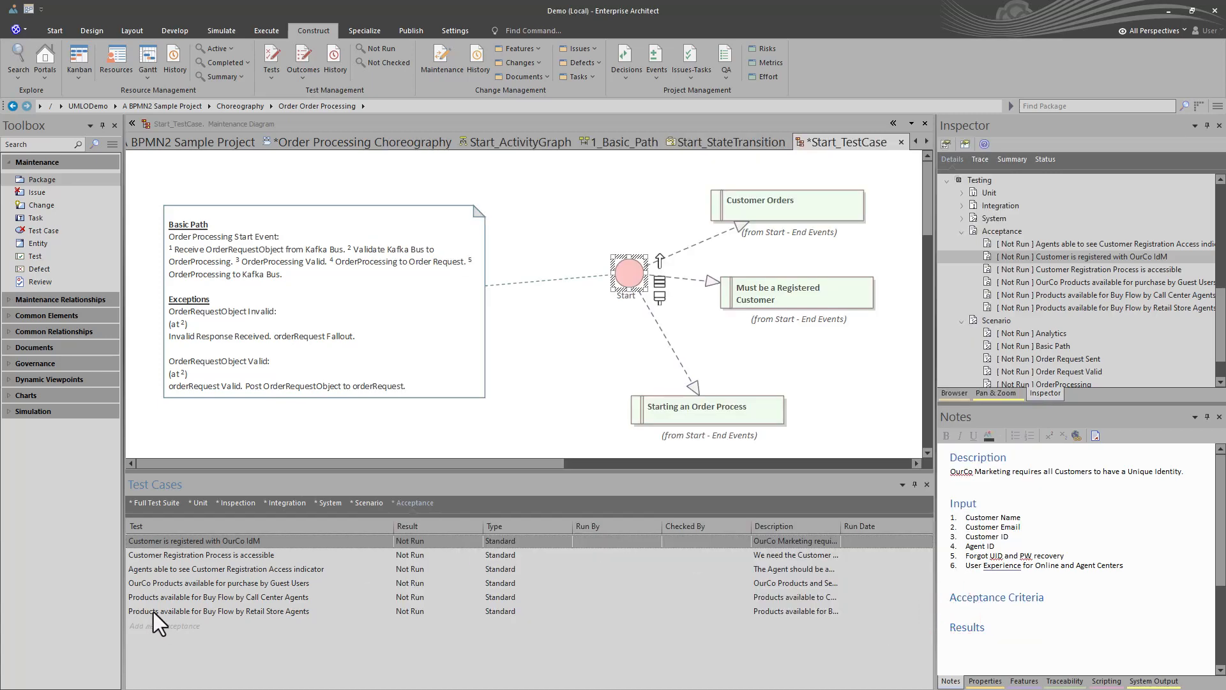
Step: Review the notes of the acceptance tests on customer registration, guest purchases and Call Center Agents, and display the System tests
{"action": "left_click", "coordinate": [178, 556]}
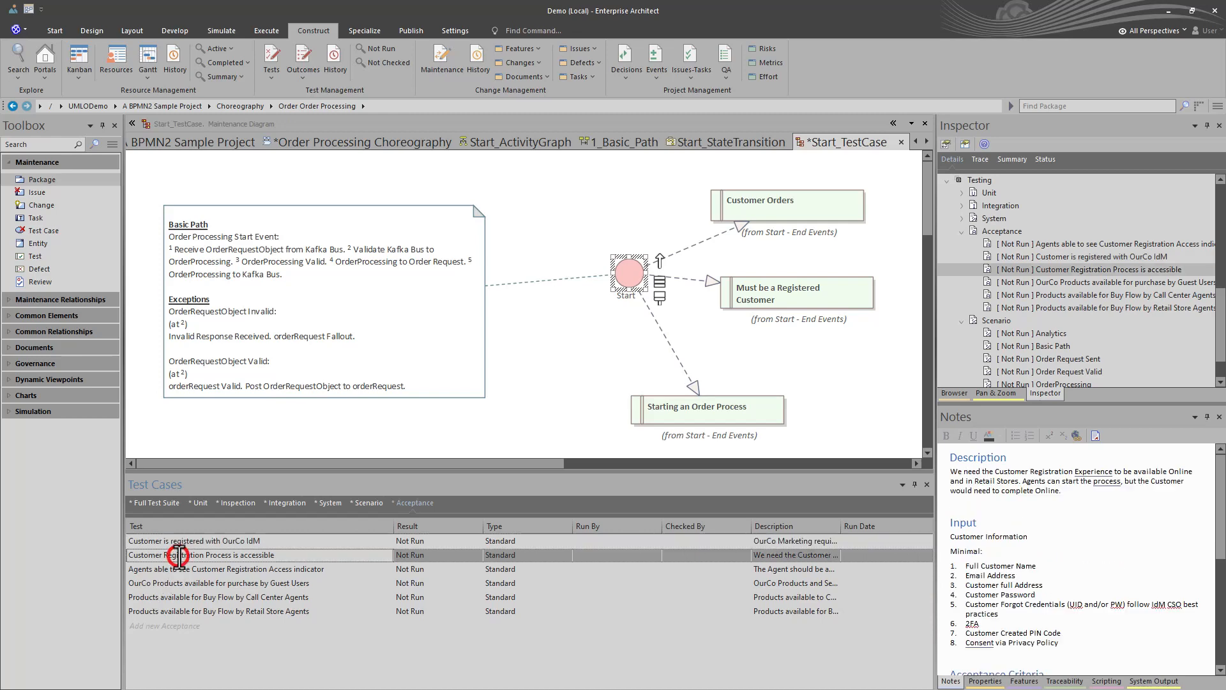
{"action": "left_click", "coordinate": [174, 573]}
{"action": "left_click", "coordinate": [177, 557]}
{"action": "left_click", "coordinate": [178, 579]}
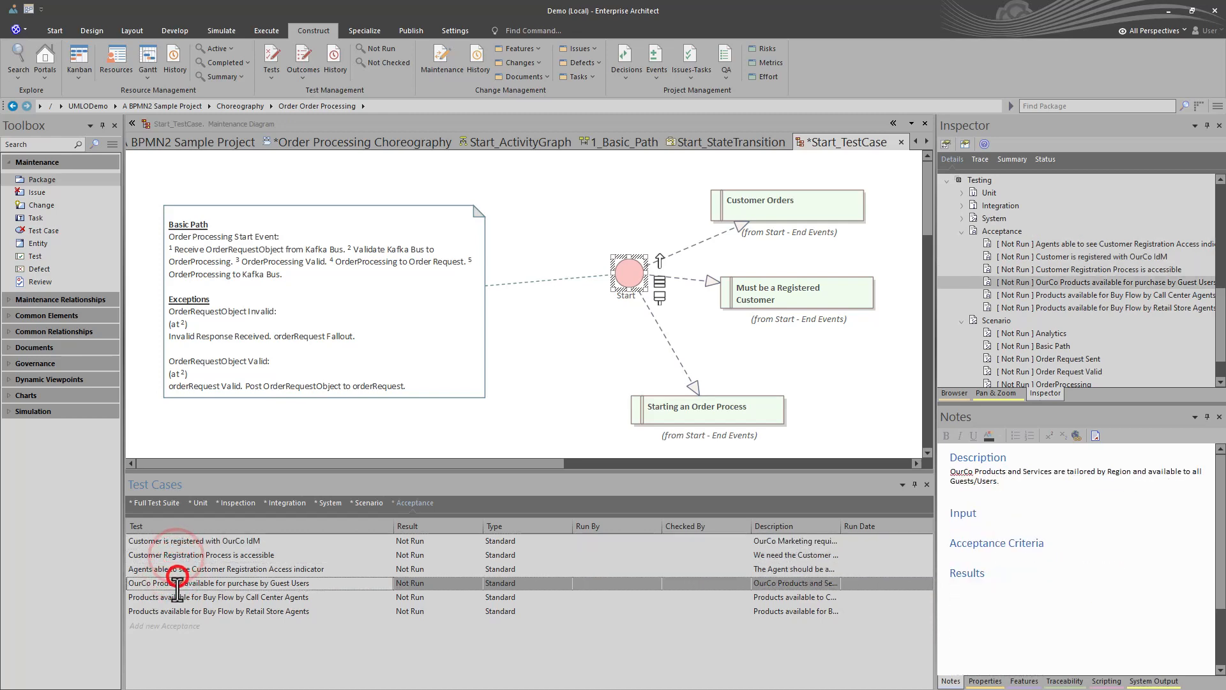
{"action": "left_click", "coordinate": [172, 597]}
{"action": "left_click", "coordinate": [158, 626]}
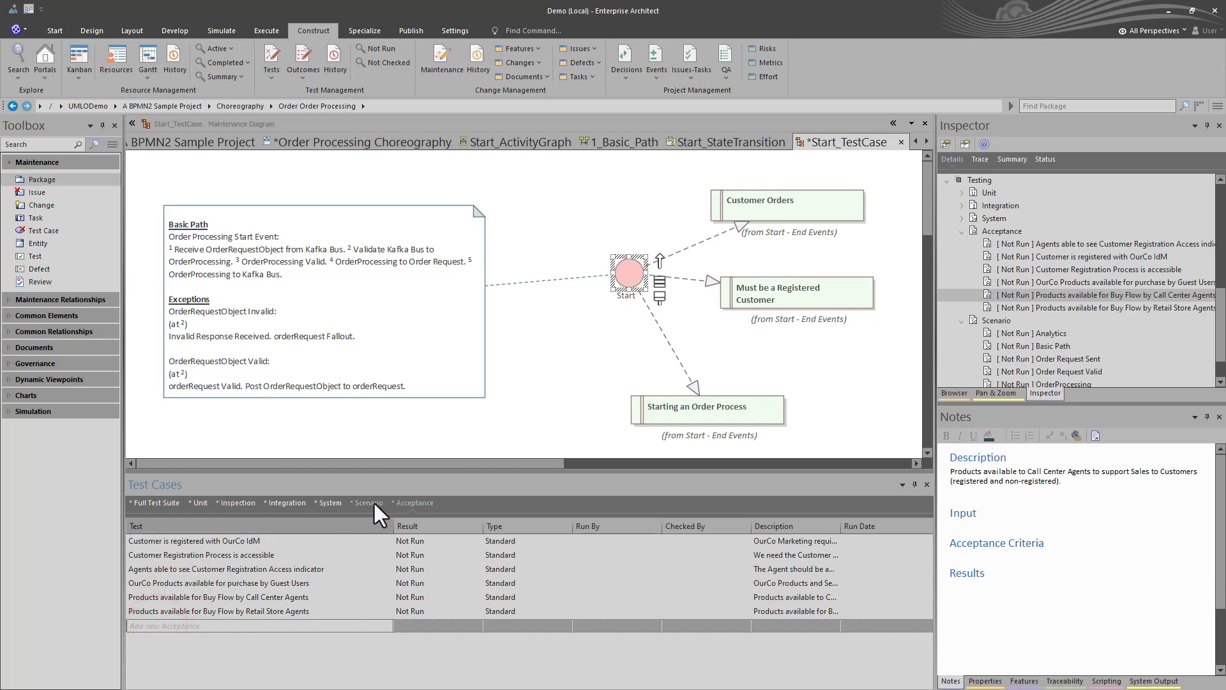
{"action": "left_click", "coordinate": [332, 502]}
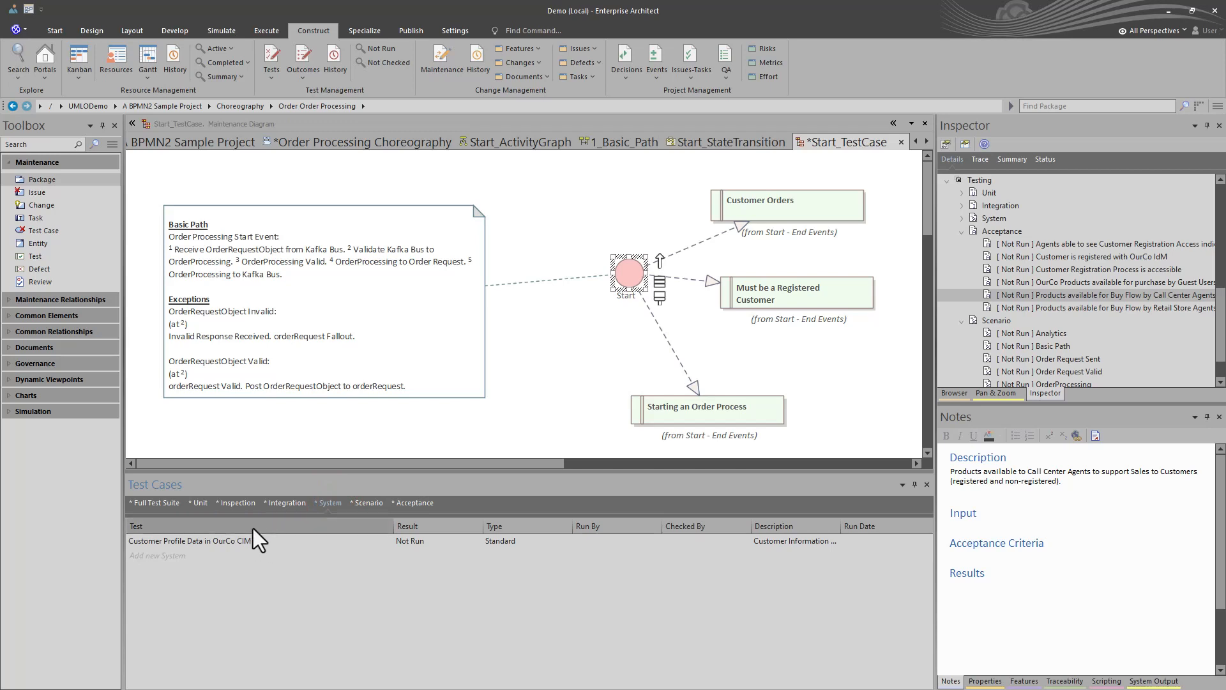
Step: Examine the description, input, acceptance criteria and results of the AddItemAsync unit test
{"action": "left_click", "coordinate": [200, 503]}
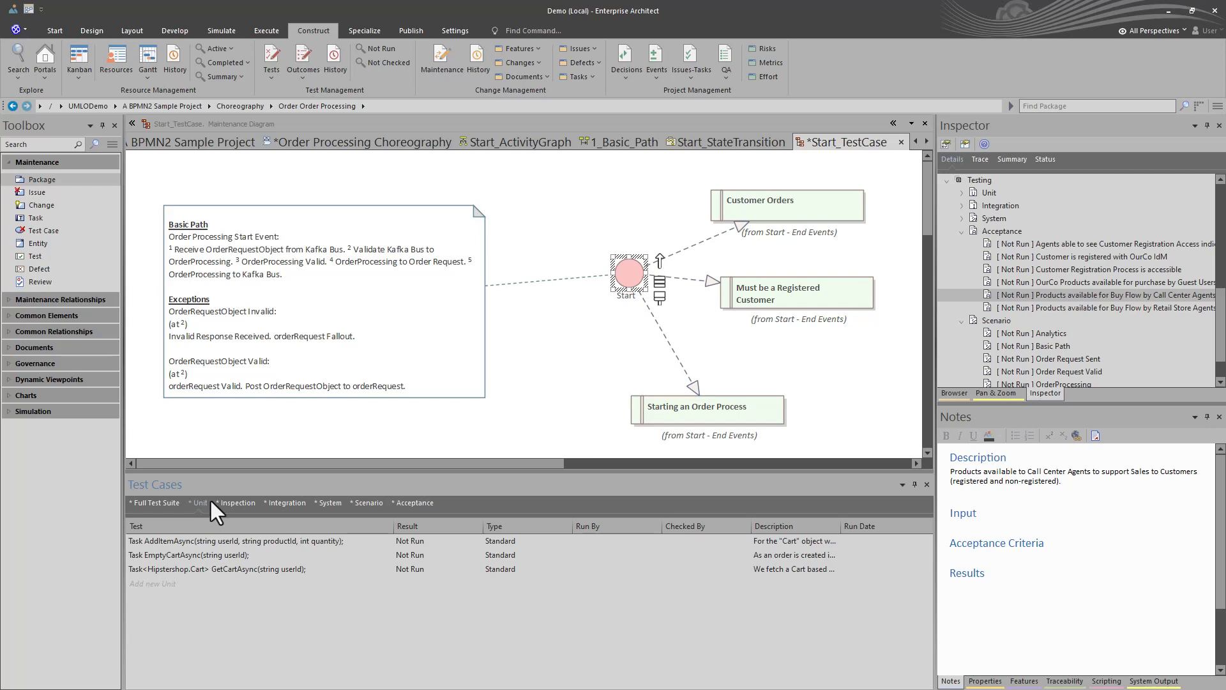
{"action": "double_click", "coordinate": [179, 543]}
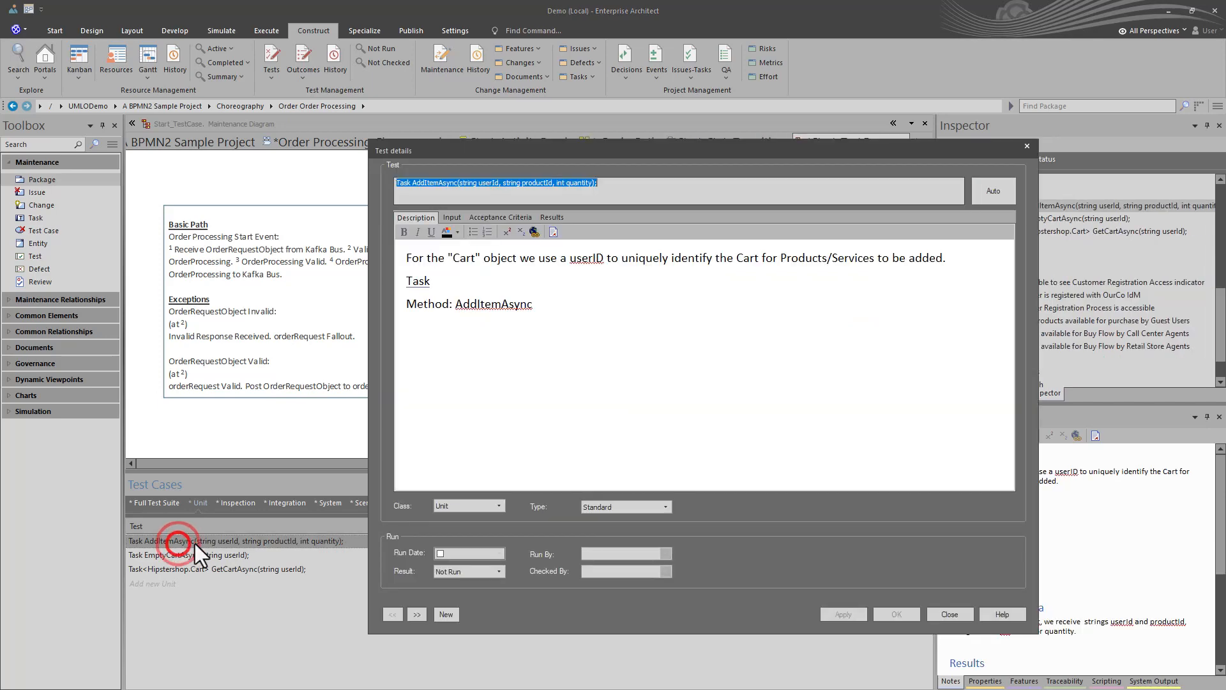
{"action": "left_click", "coordinate": [452, 217]}
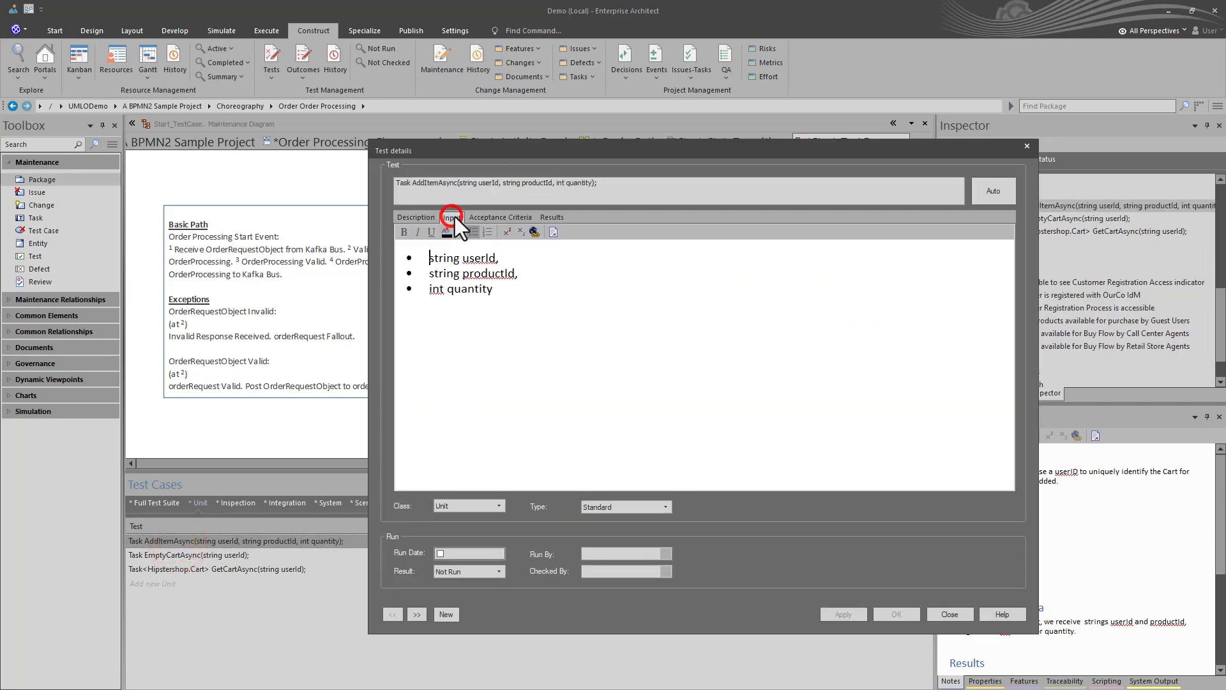
{"action": "left_click", "coordinate": [500, 218]}
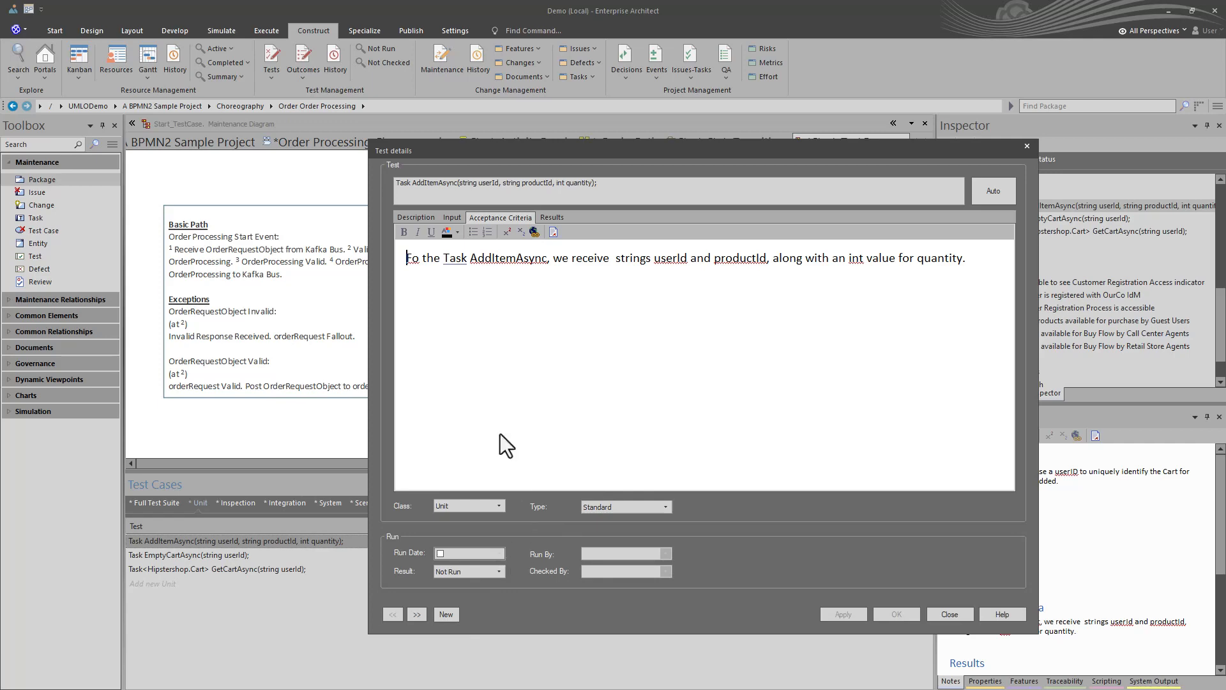
{"action": "left_click", "coordinate": [551, 216]}
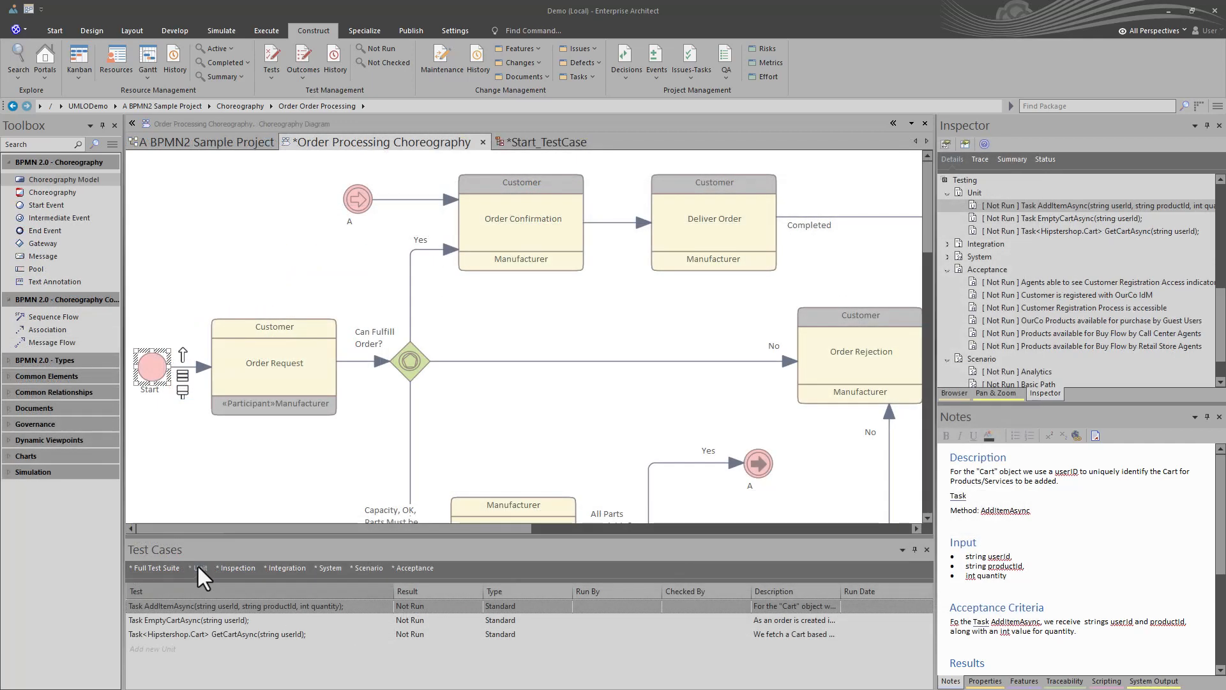
Step: Review the AddItemAsync, EmptyCartAsync and GetCartAsync unit tests from the Order Processing Choreography diagram, and enlarge the Notes area
{"action": "left_click", "coordinate": [199, 567]}
{"action": "left_click", "coordinate": [191, 607]}
{"action": "left_click", "coordinate": [191, 620]}
{"action": "left_click", "coordinate": [191, 635]}
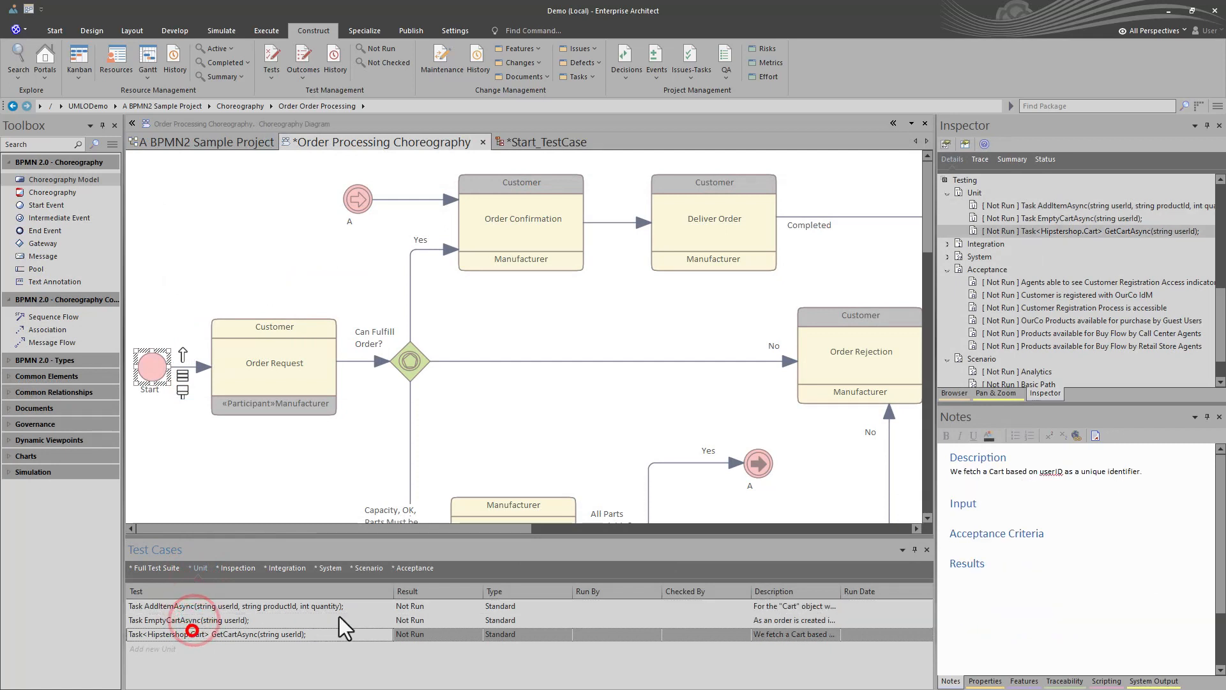
{"action": "left_click_drag", "start_coordinate": [1096, 404], "coordinate": [1095, 283]}
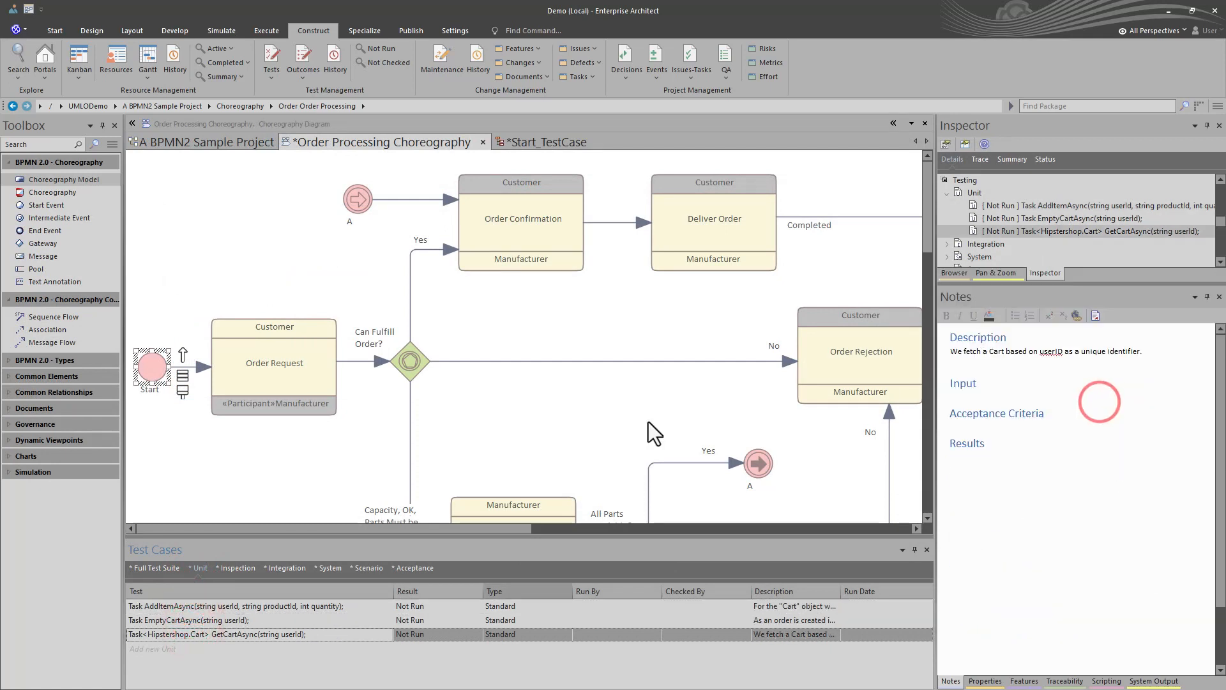
Step: Compare the descriptions, inputs and acceptance criteria of the three cart unit tests, returning to AddItemAsync
{"action": "left_click", "coordinate": [170, 607]}
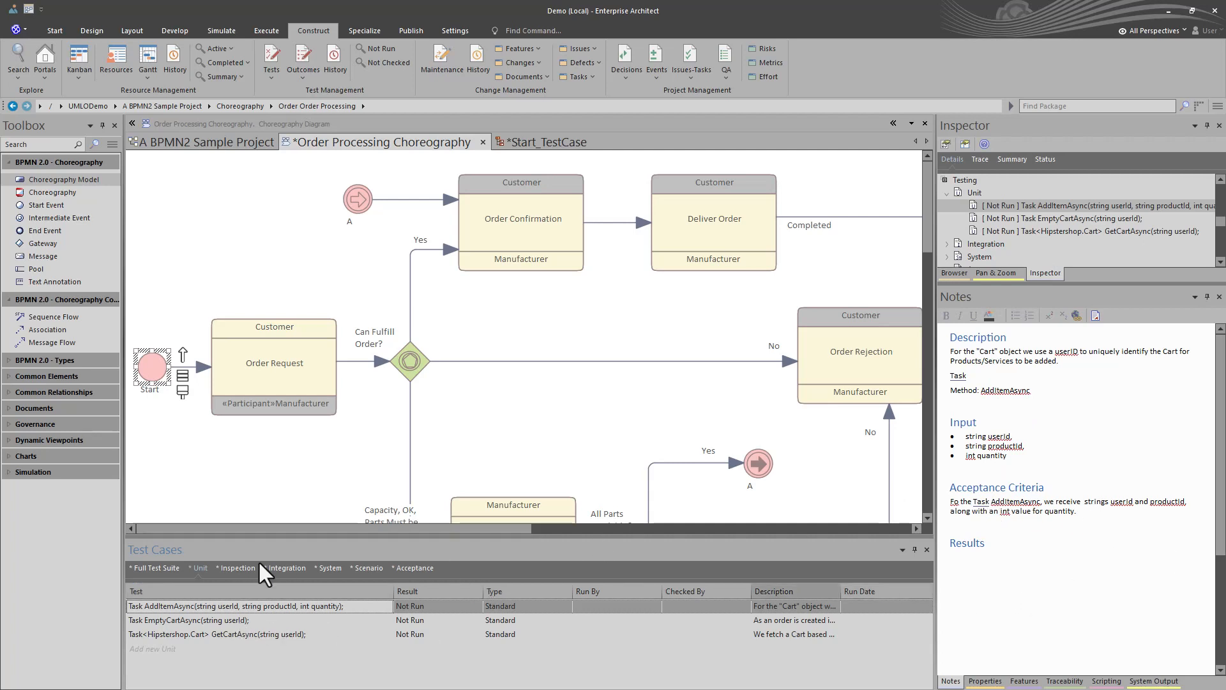
{"action": "left_click", "coordinate": [235, 620]}
{"action": "left_click", "coordinate": [233, 634]}
{"action": "left_click", "coordinate": [221, 620]}
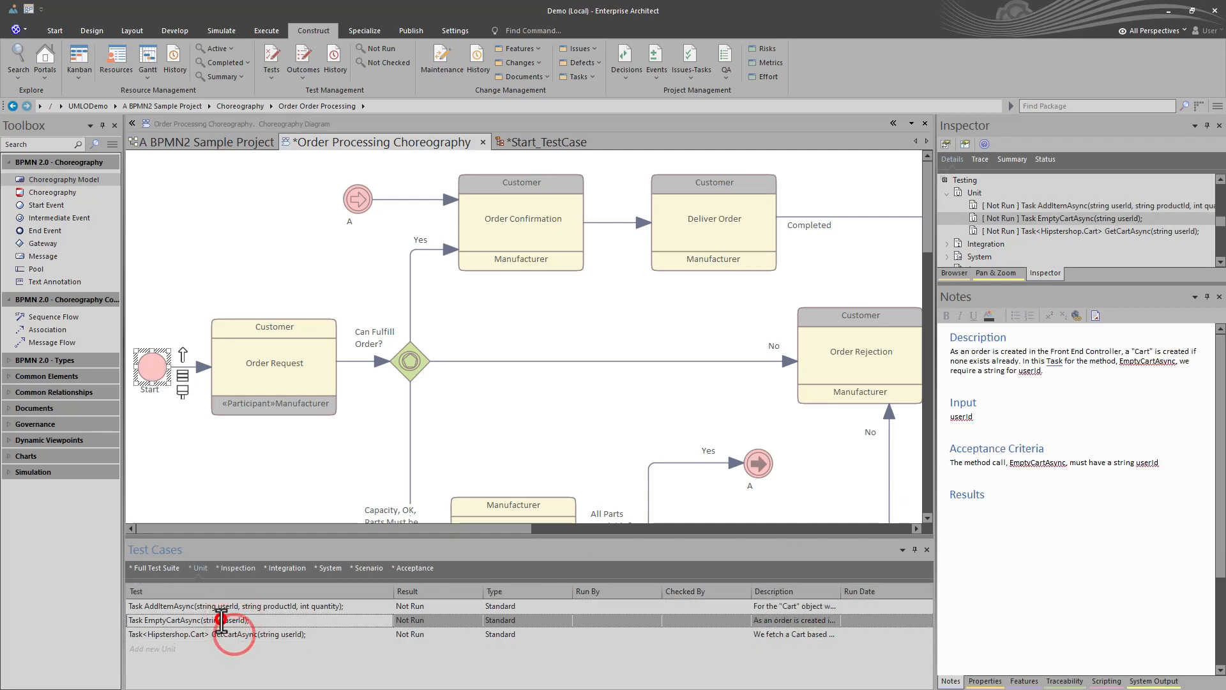
{"action": "left_click", "coordinate": [228, 607]}
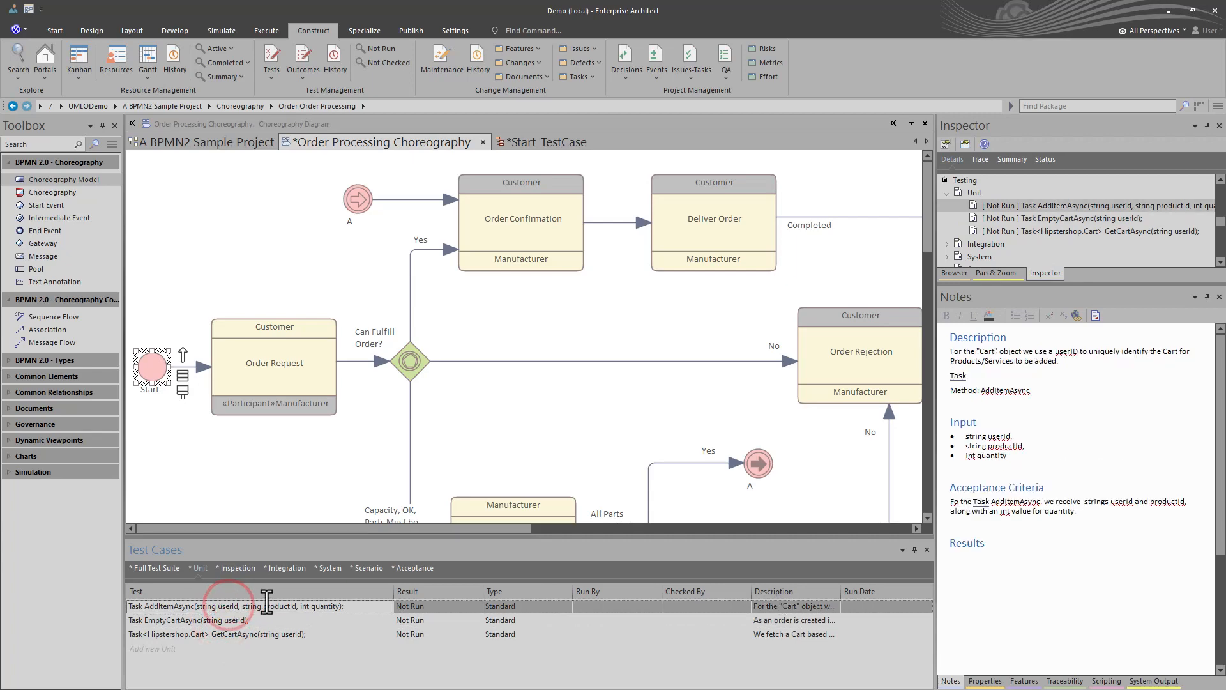
Step: Review the notes of the Scenario tests from OrderRequestObject Received through OrderProcessing, the Invalid and Valid exceptions, and the invalid complete path
{"action": "left_click", "coordinate": [362, 571]}
{"action": "left_click", "coordinate": [219, 607]}
{"action": "left_click", "coordinate": [183, 634]}
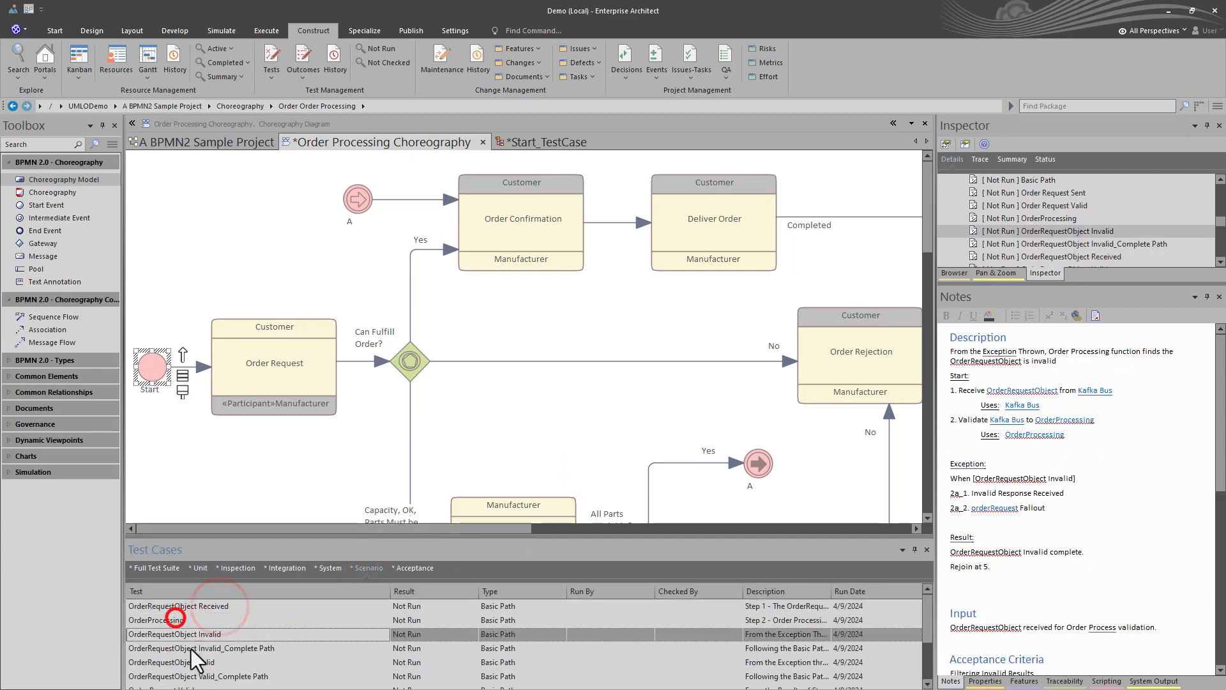
{"action": "left_click", "coordinate": [182, 648]}
{"action": "left_click", "coordinate": [183, 663]}
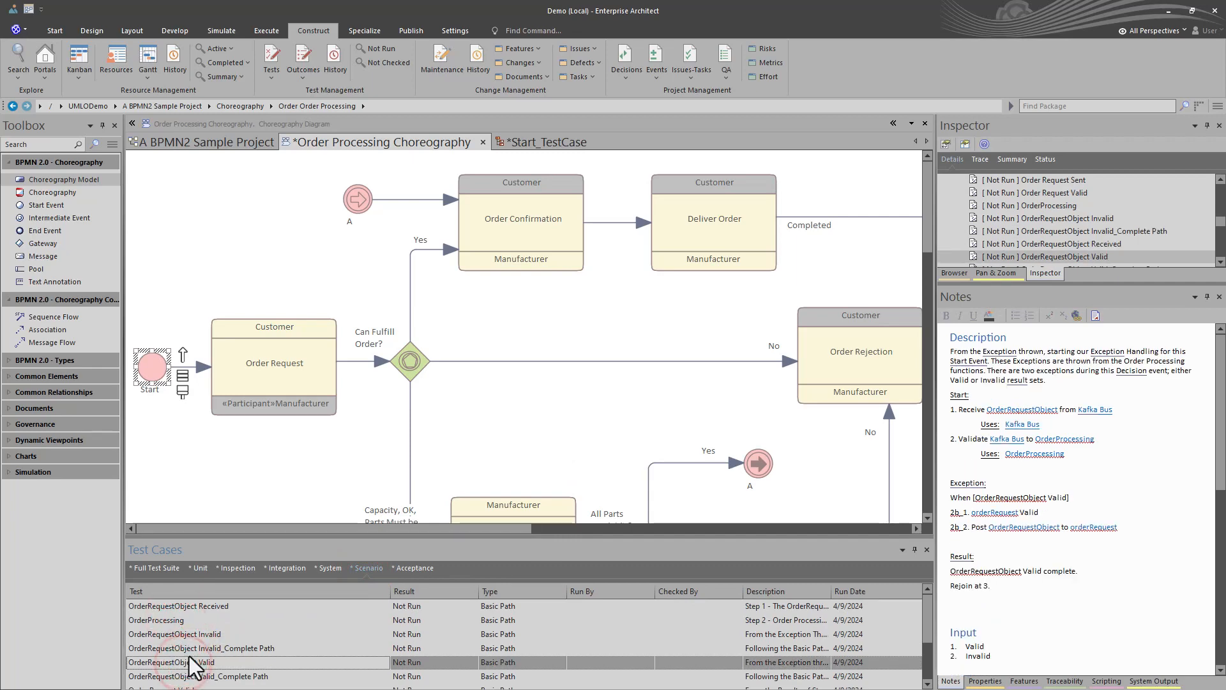
{"action": "left_click", "coordinate": [189, 607]}
{"action": "left_click", "coordinate": [168, 620]}
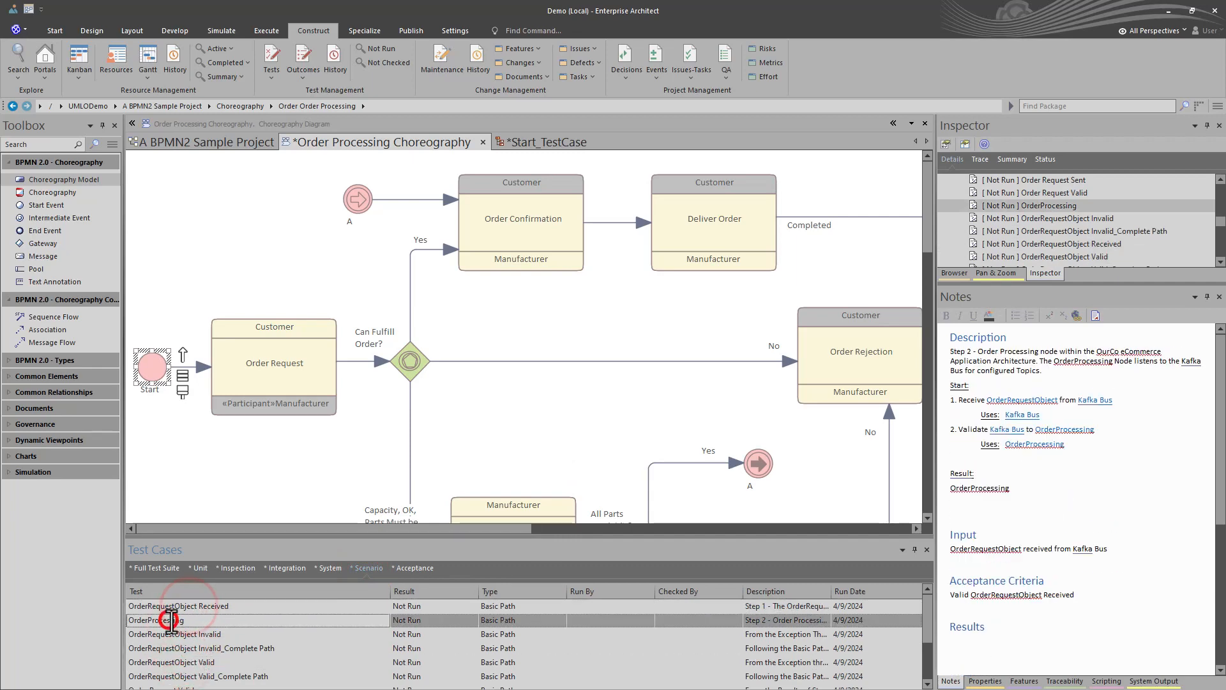
{"action": "left_click", "coordinate": [170, 633]}
{"action": "left_click", "coordinate": [173, 647]}
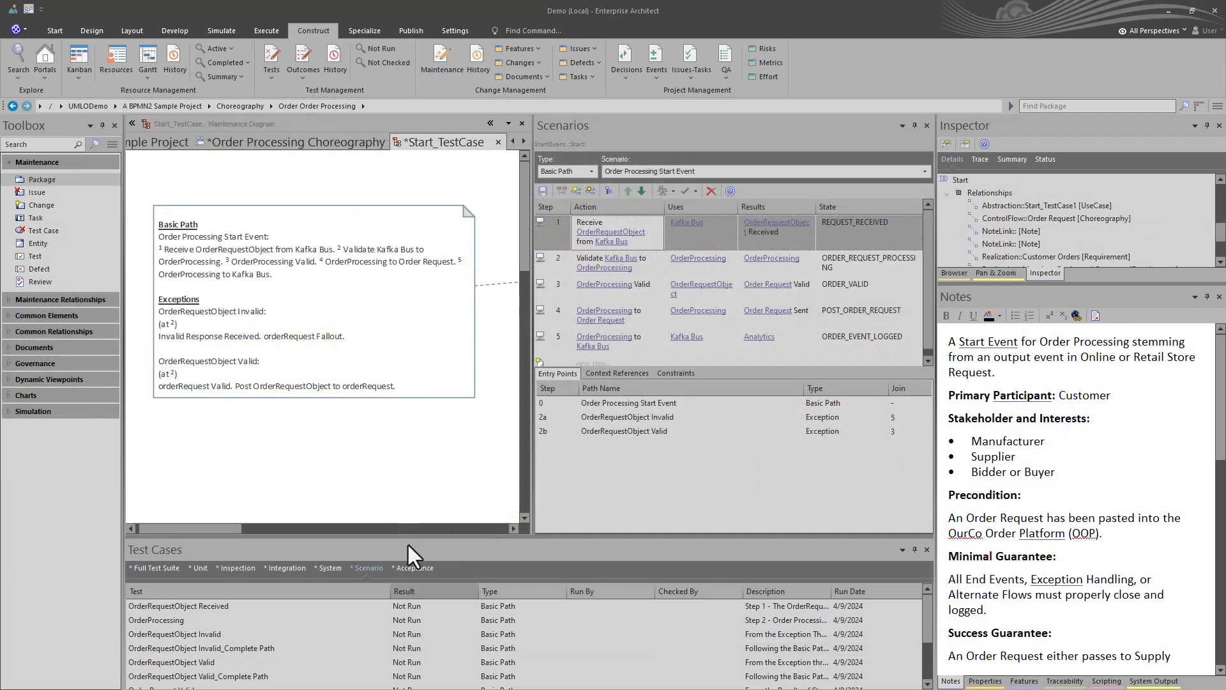
Step: Browse the full test suite for the Start event and read the OrderRequestObject Valid_Complete Path and Order Request Valid test notes
{"action": "left_click", "coordinate": [406, 547]}
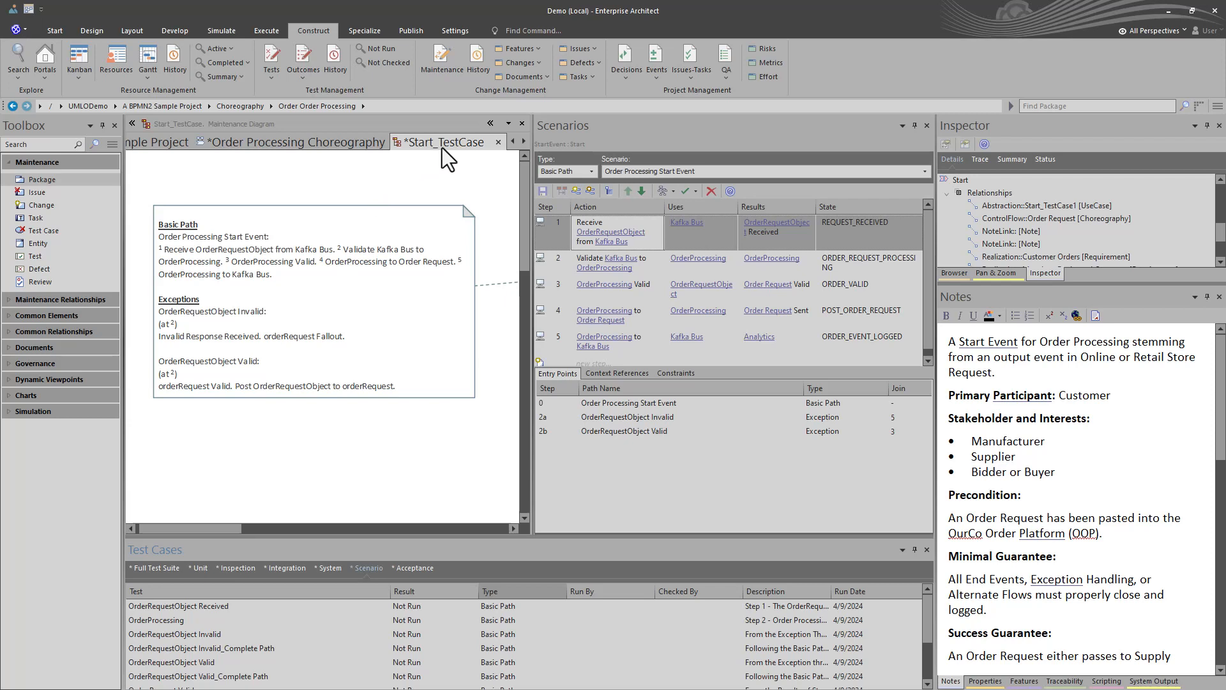
{"action": "left_click", "coordinate": [159, 567]}
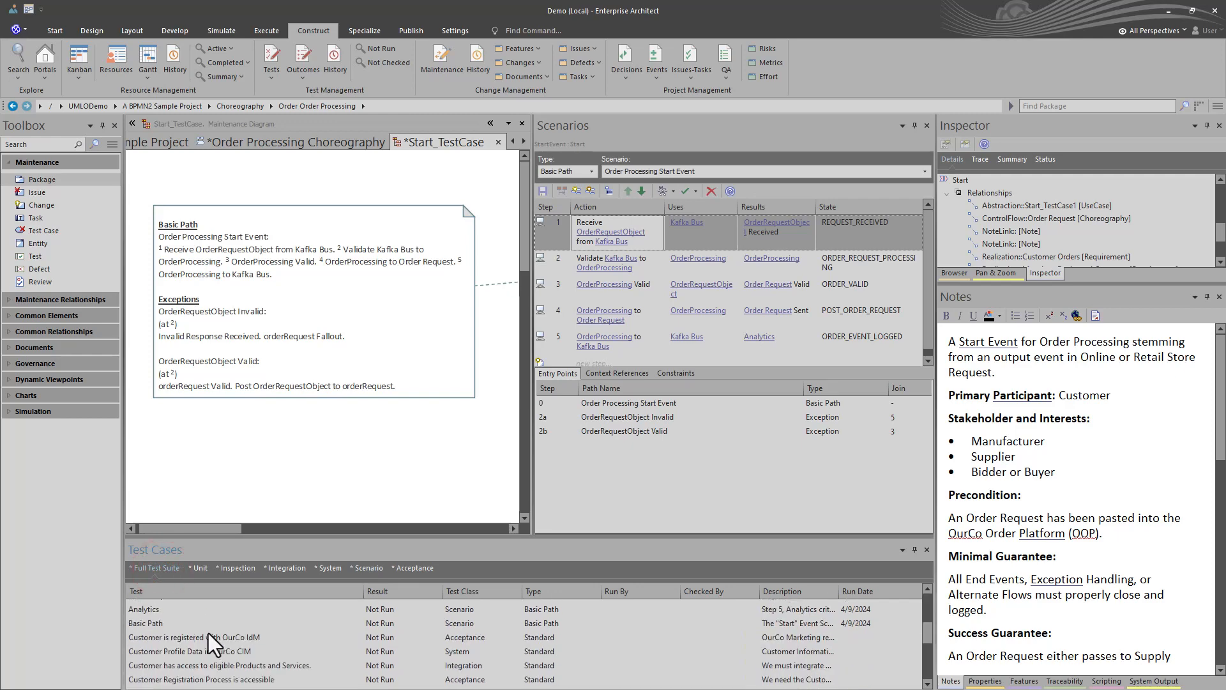
{"action": "scroll", "coordinate": [208, 634], "scroll_direction": "down", "scroll_amount": 5}
{"action": "scroll", "coordinate": [208, 634], "scroll_direction": "up", "scroll_amount": 8}
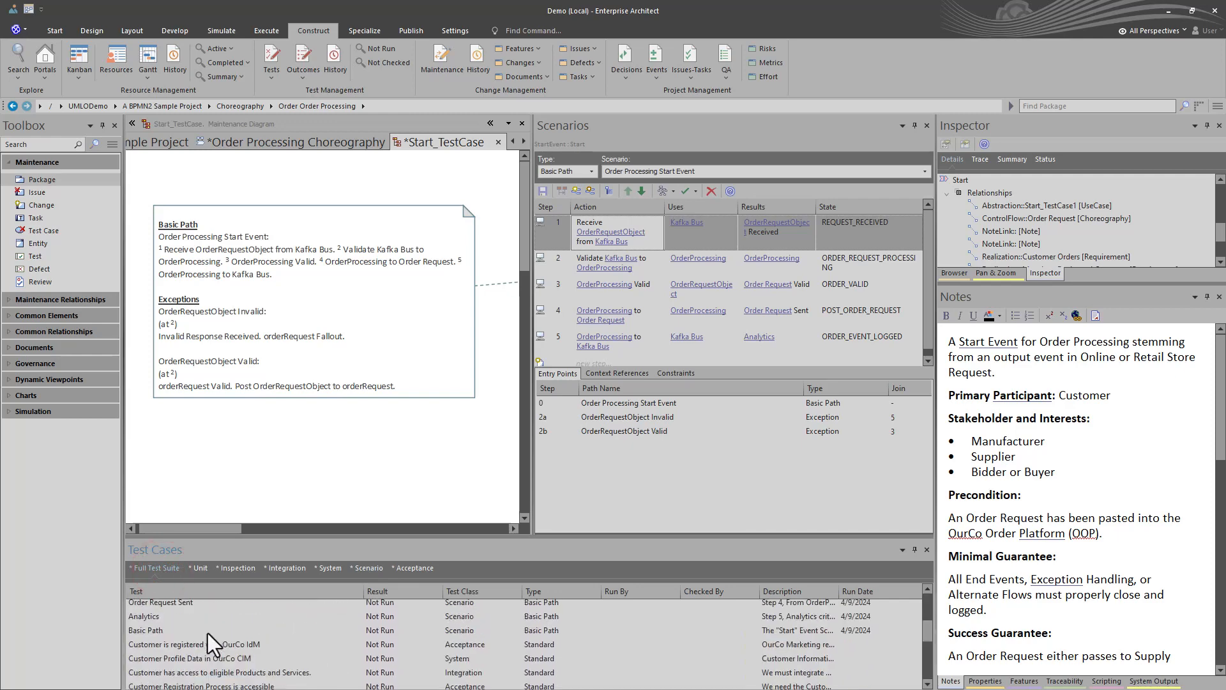
{"action": "scroll", "coordinate": [463, 619], "scroll_direction": "down", "scroll_amount": 5}
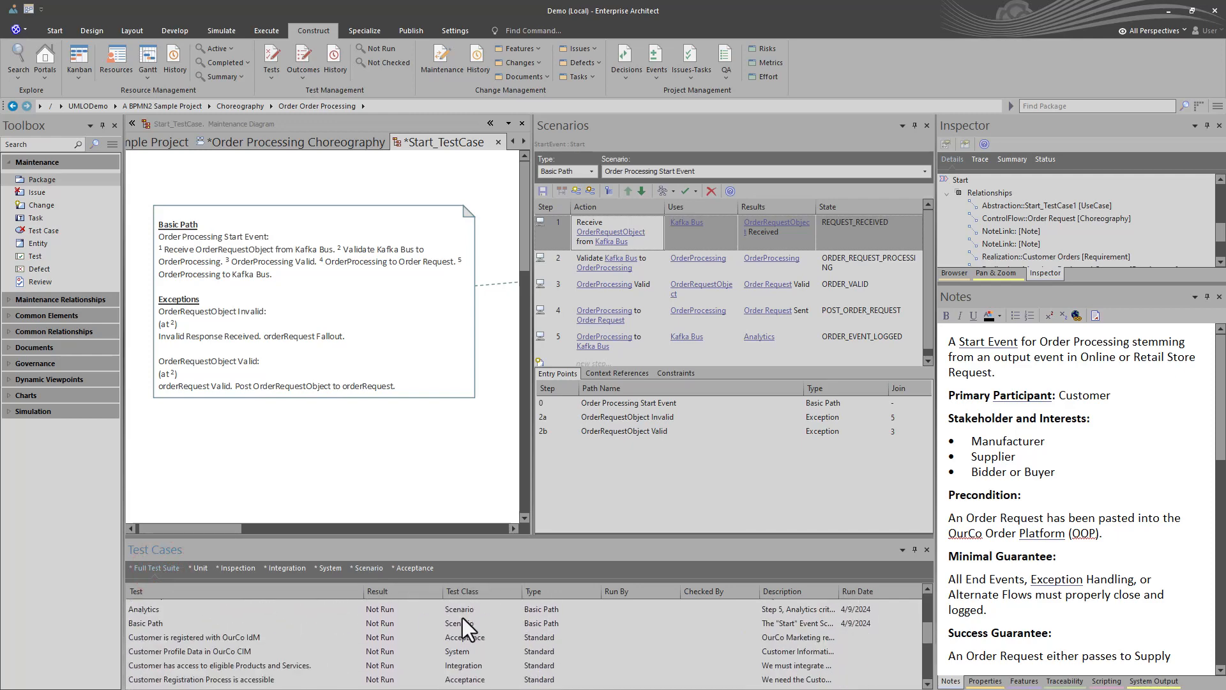
{"action": "scroll", "coordinate": [462, 618], "scroll_direction": "up", "scroll_amount": 3}
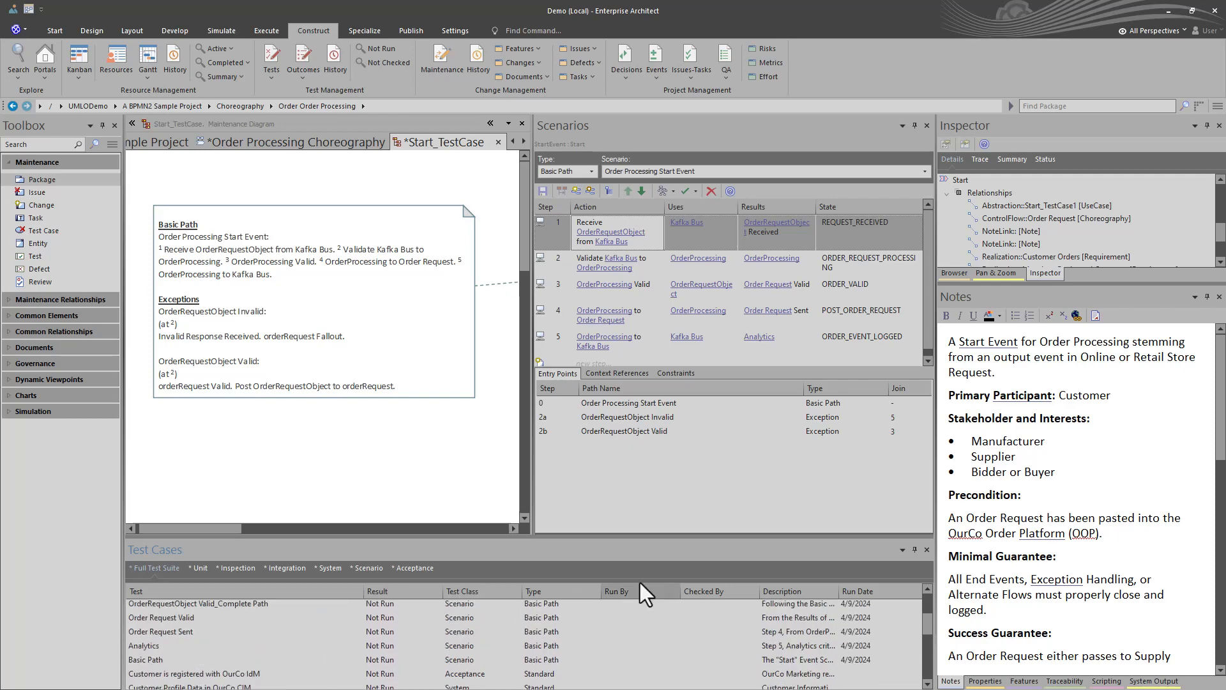
{"action": "mouse_move", "coordinate": [793, 617]}
{"action": "mouse_move", "coordinate": [791, 657]}
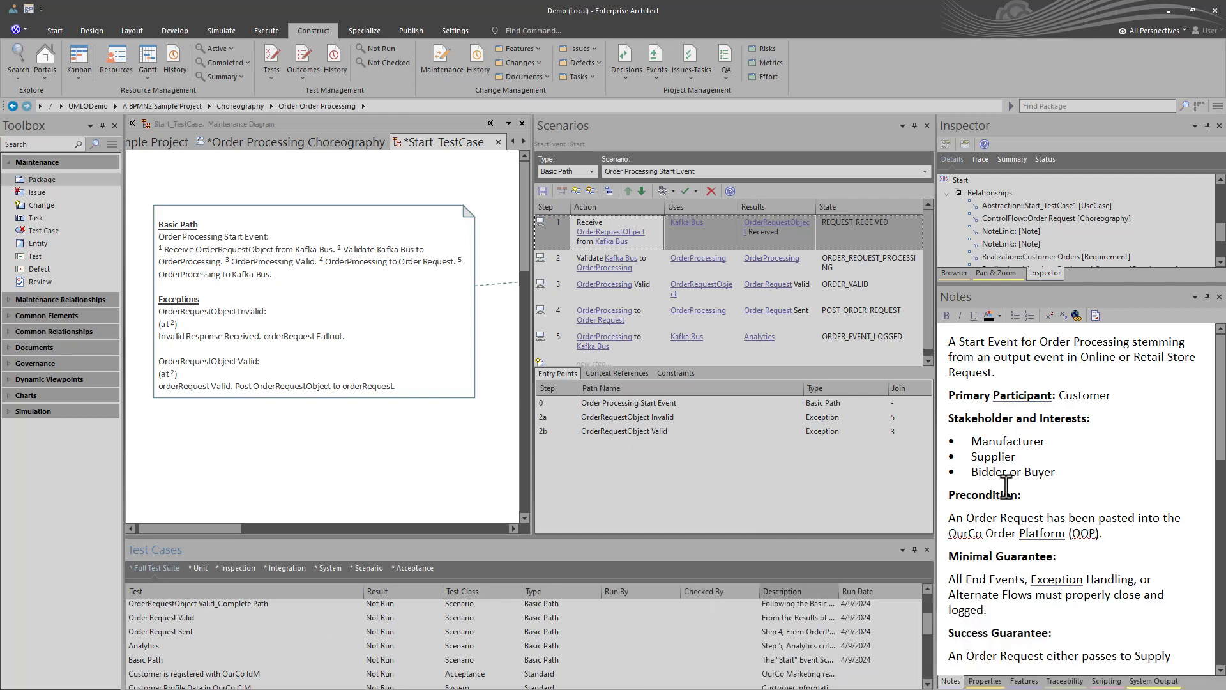
{"action": "left_click", "coordinate": [180, 604]}
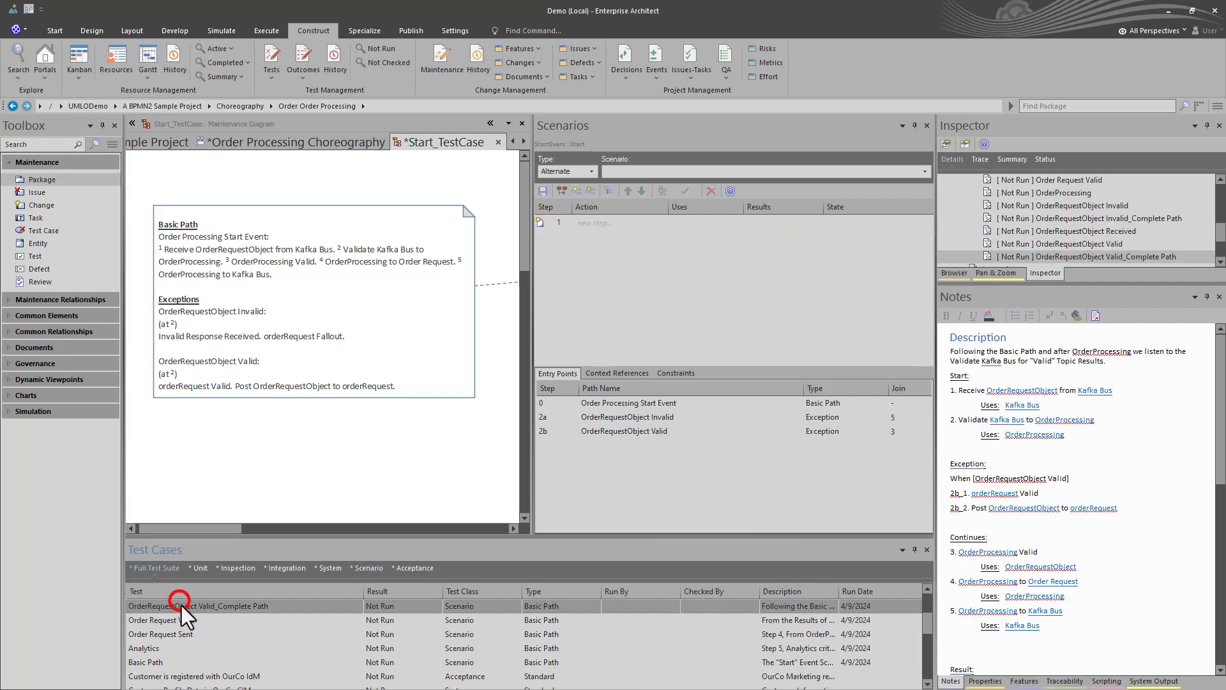
{"action": "left_click", "coordinate": [184, 620]}
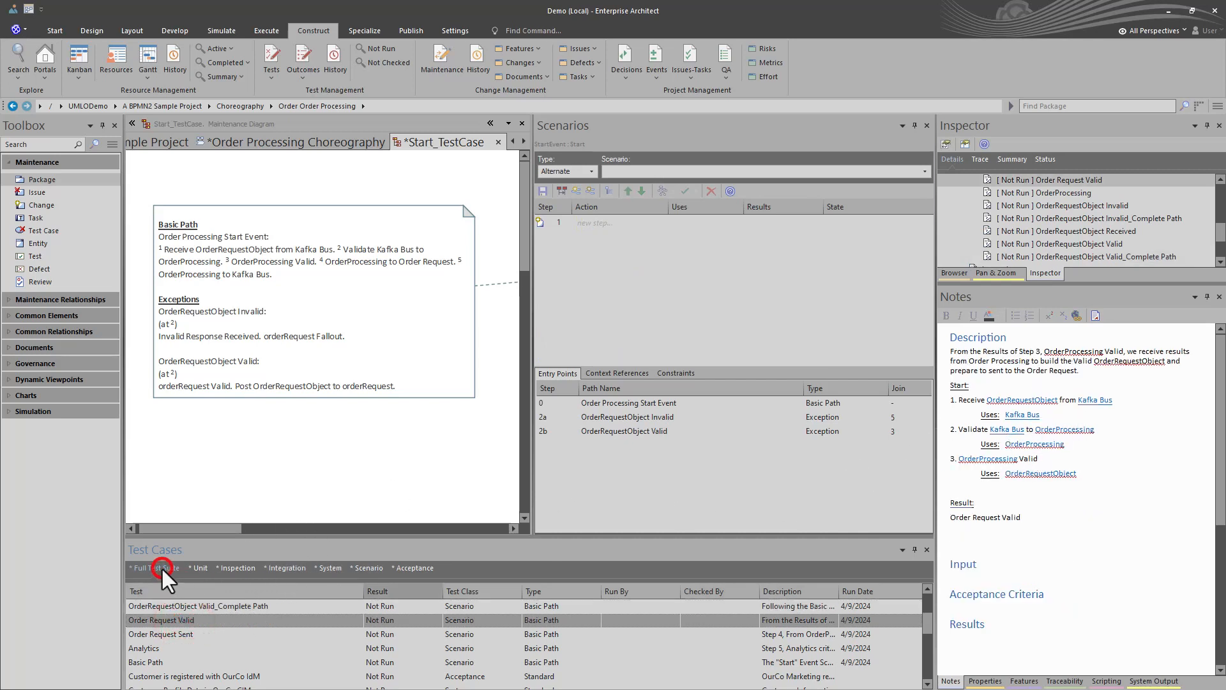
Step: Look over the Unit tests, and examine the notes of the Defect Detection and Planning inspection tests
{"action": "left_click", "coordinate": [202, 566]}
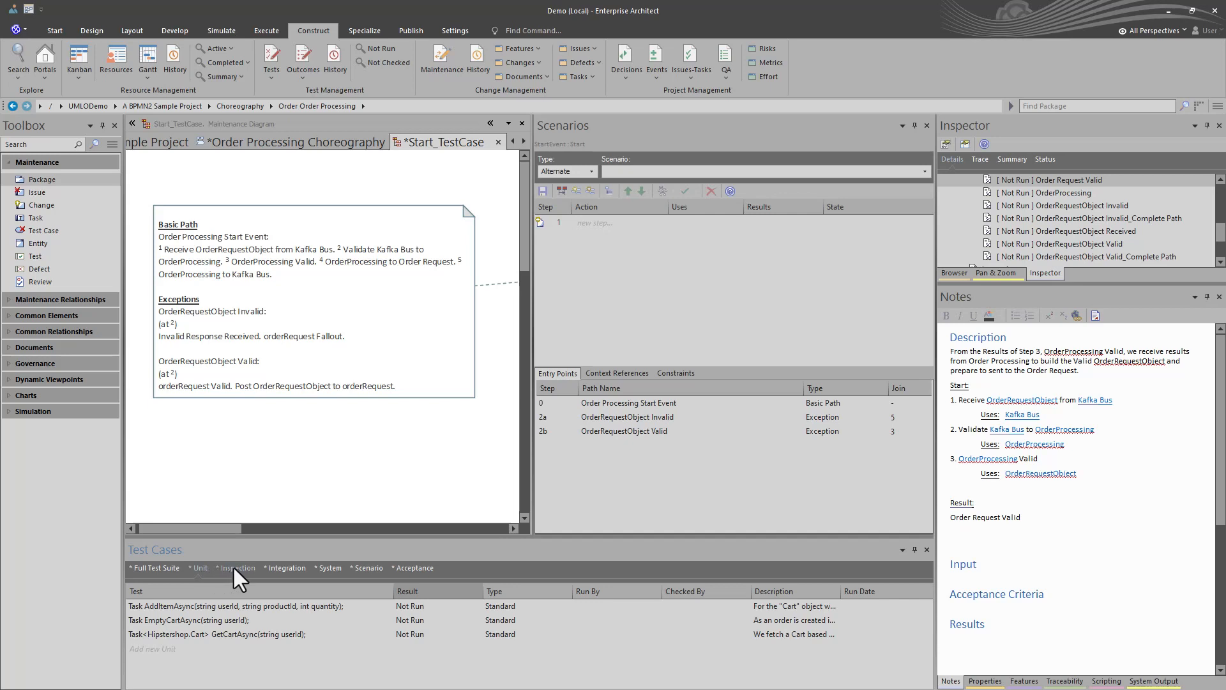
{"action": "left_click", "coordinate": [233, 566]}
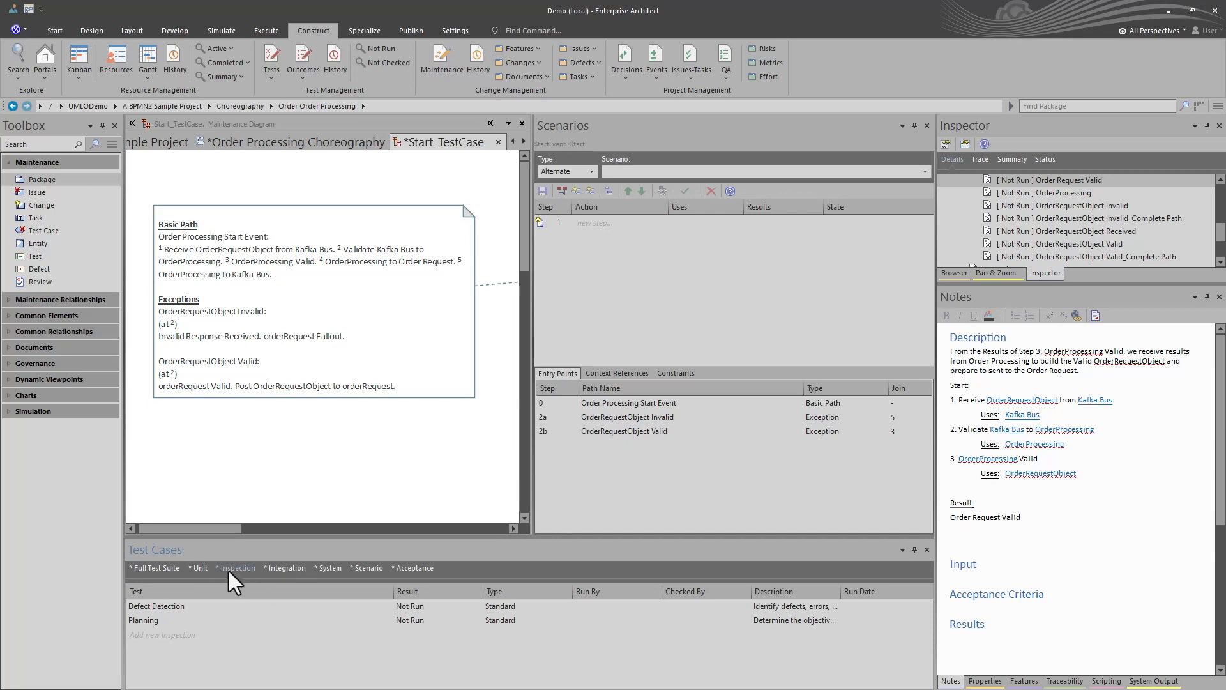
{"action": "left_click", "coordinate": [167, 606]}
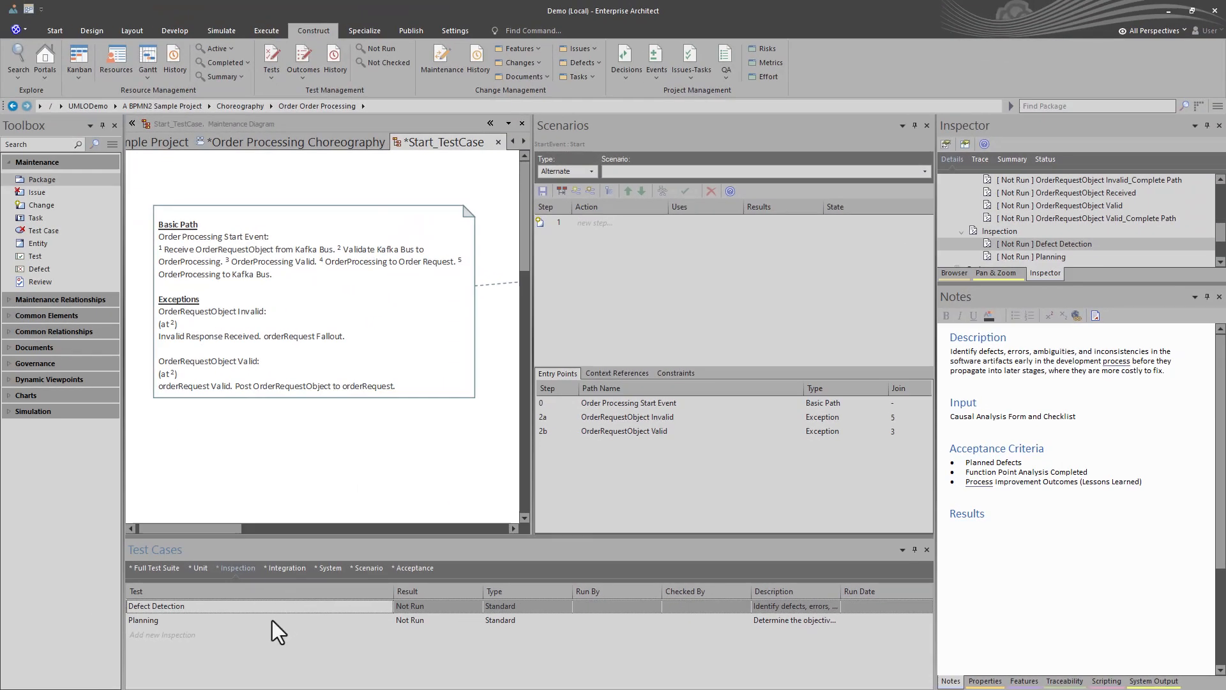
{"action": "left_click", "coordinate": [269, 622]}
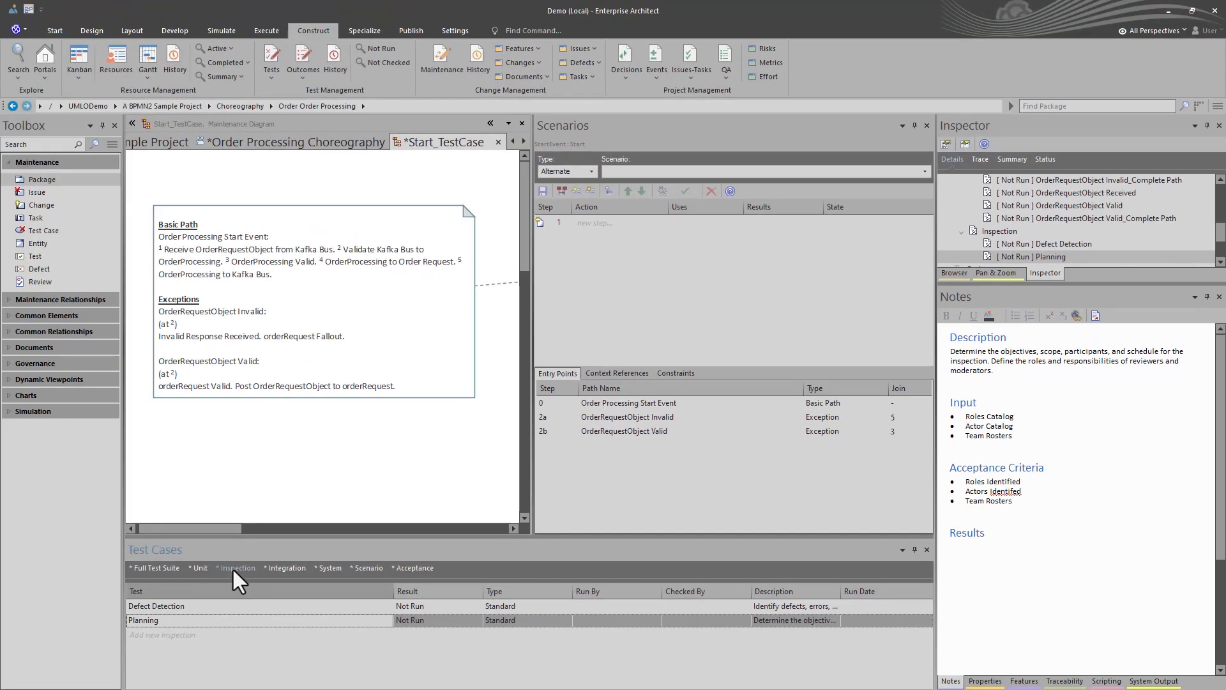
Step: Look through the Integration, System and Acceptance test lists of the Start event
{"action": "left_click", "coordinate": [281, 569]}
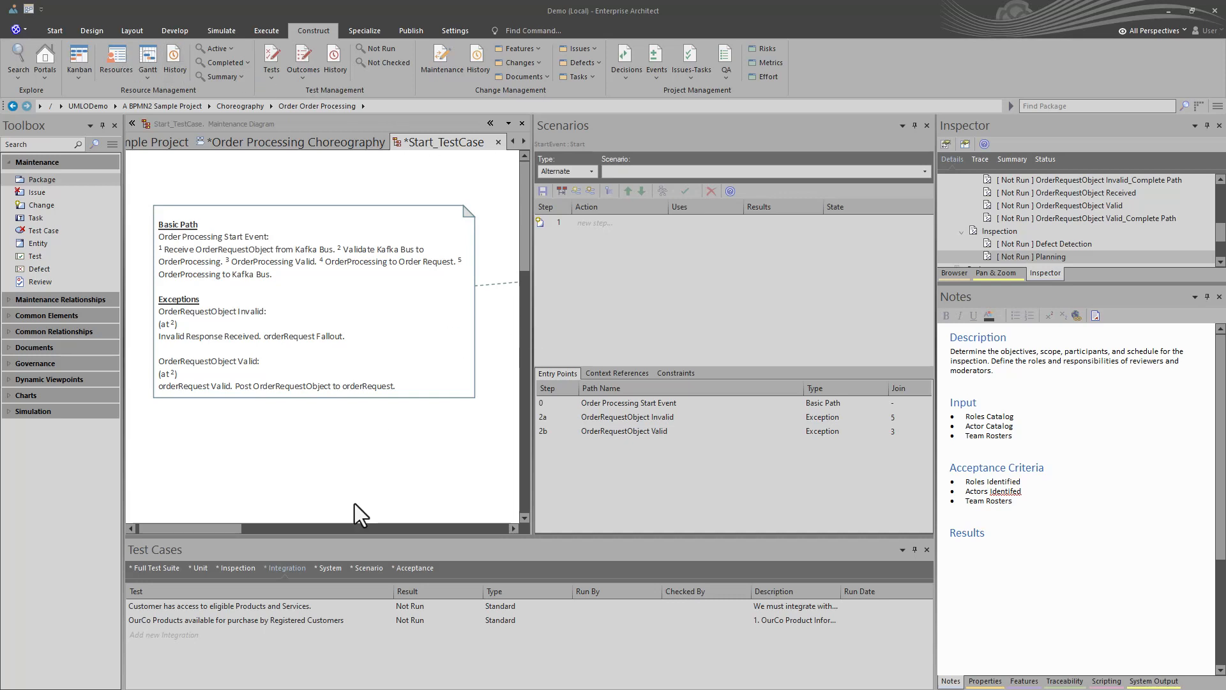
{"action": "left_click", "coordinate": [332, 566]}
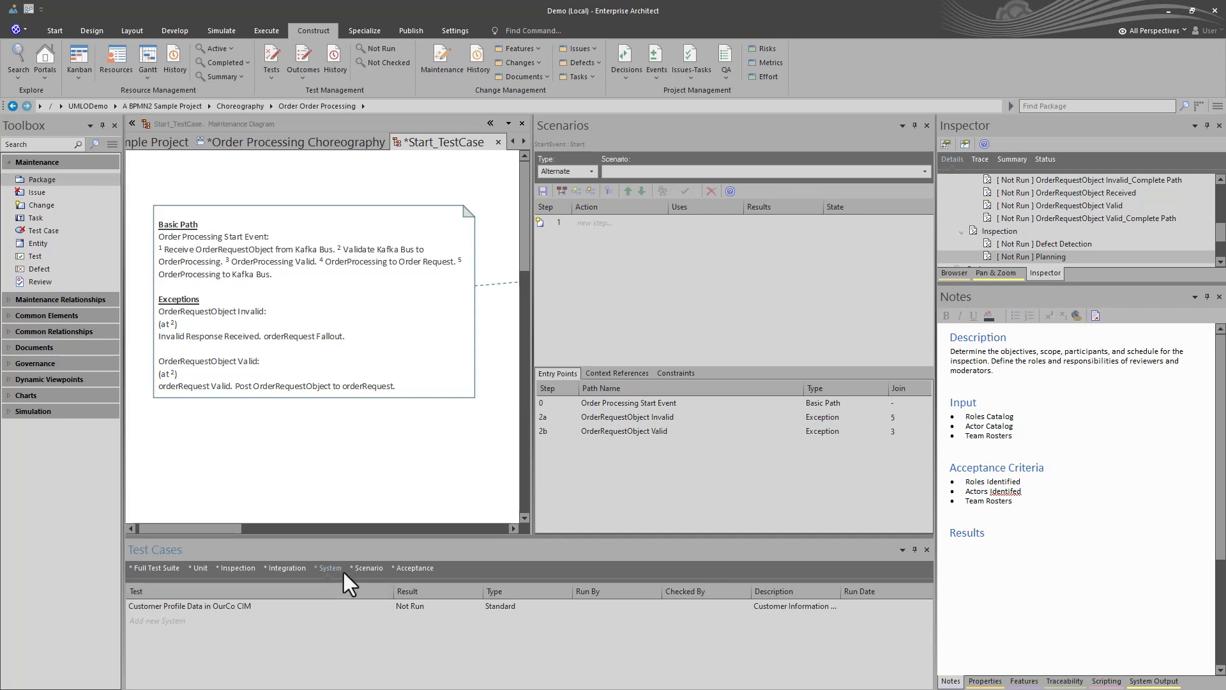
{"action": "left_click", "coordinate": [410, 567]}
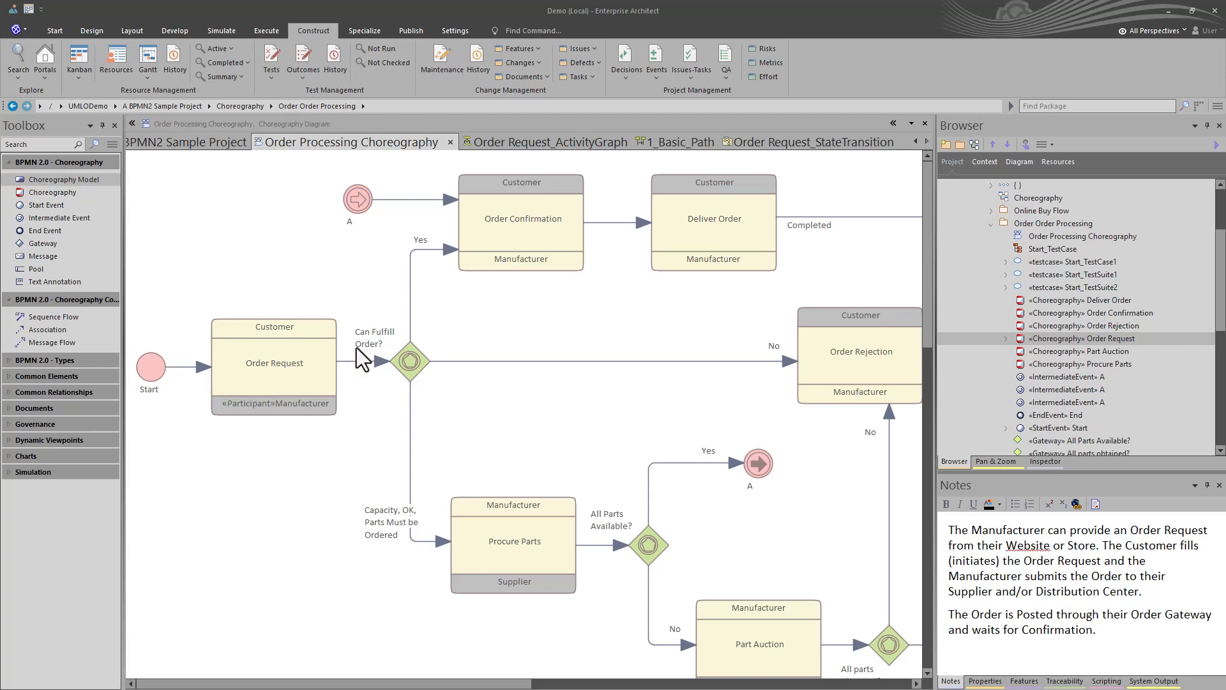
Step: Open the structured scenario editor for the Order Request choreography's Order Request Event basic path
{"action": "left_click", "coordinate": [275, 351]}
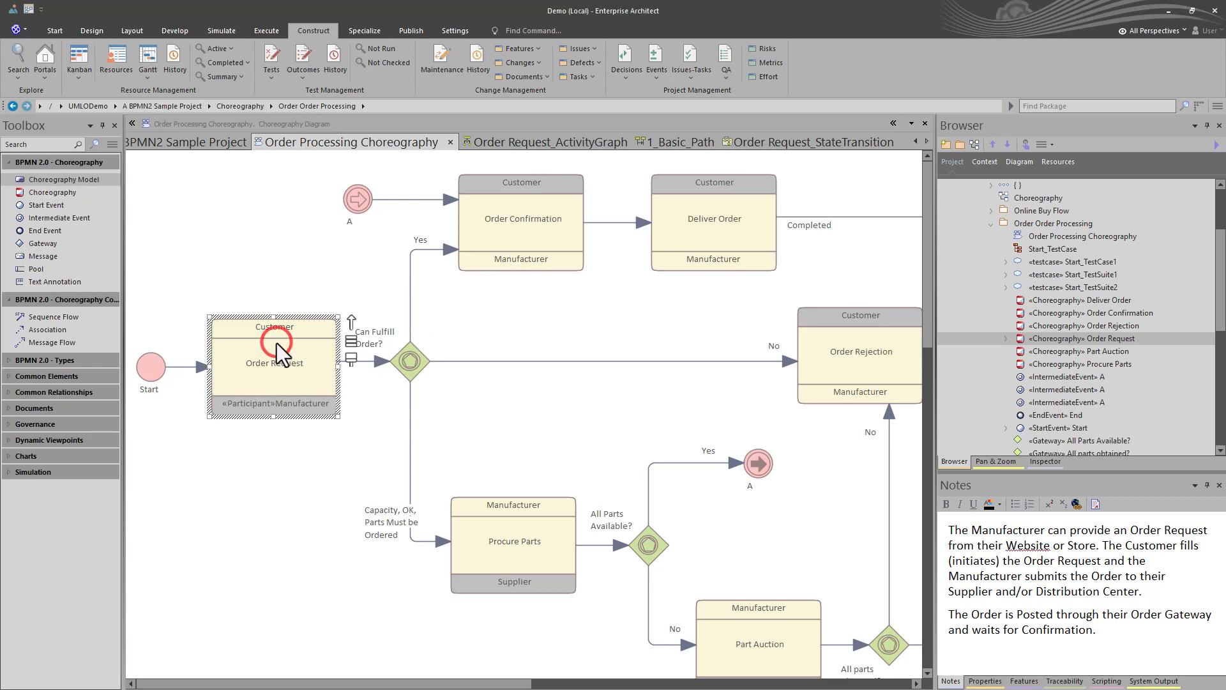
{"action": "left_click", "coordinate": [277, 461]}
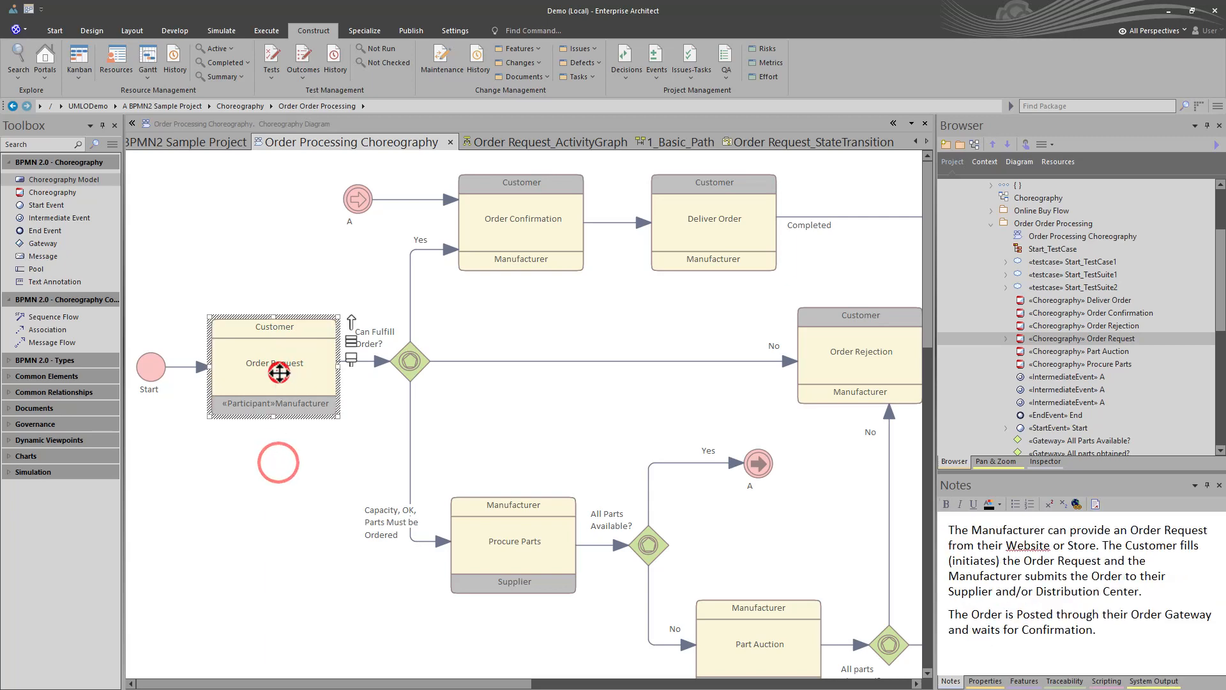
{"action": "double_click", "coordinate": [277, 372]}
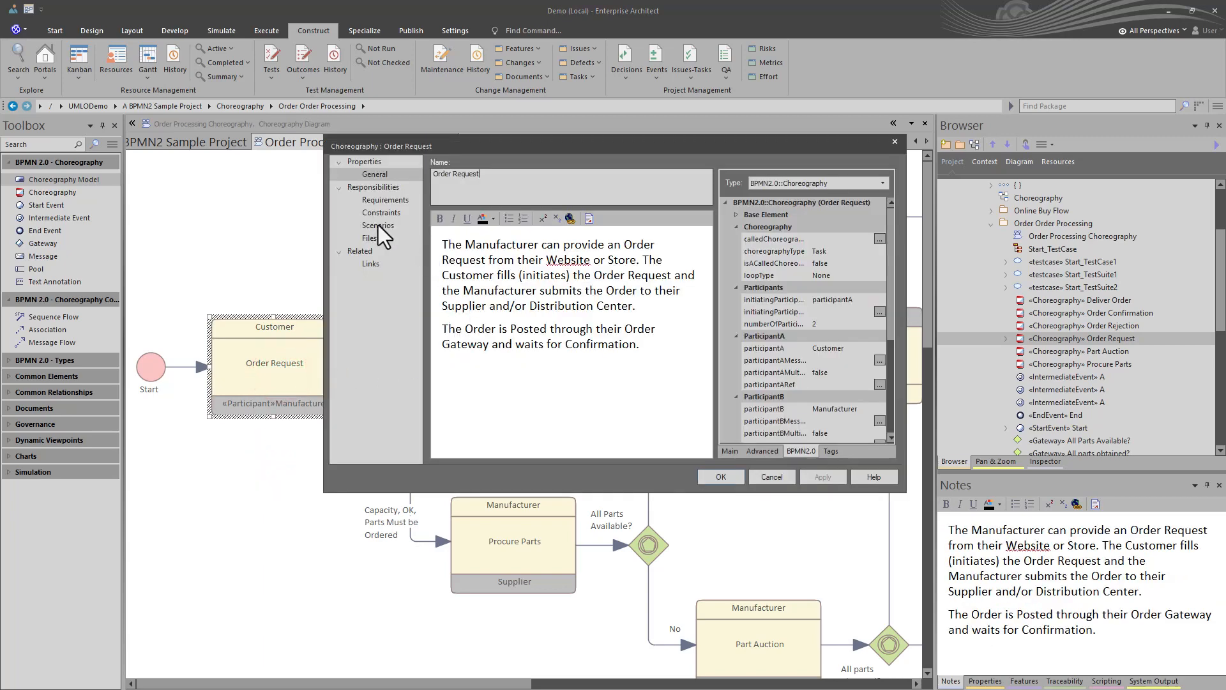
{"action": "left_click", "coordinate": [378, 225]}
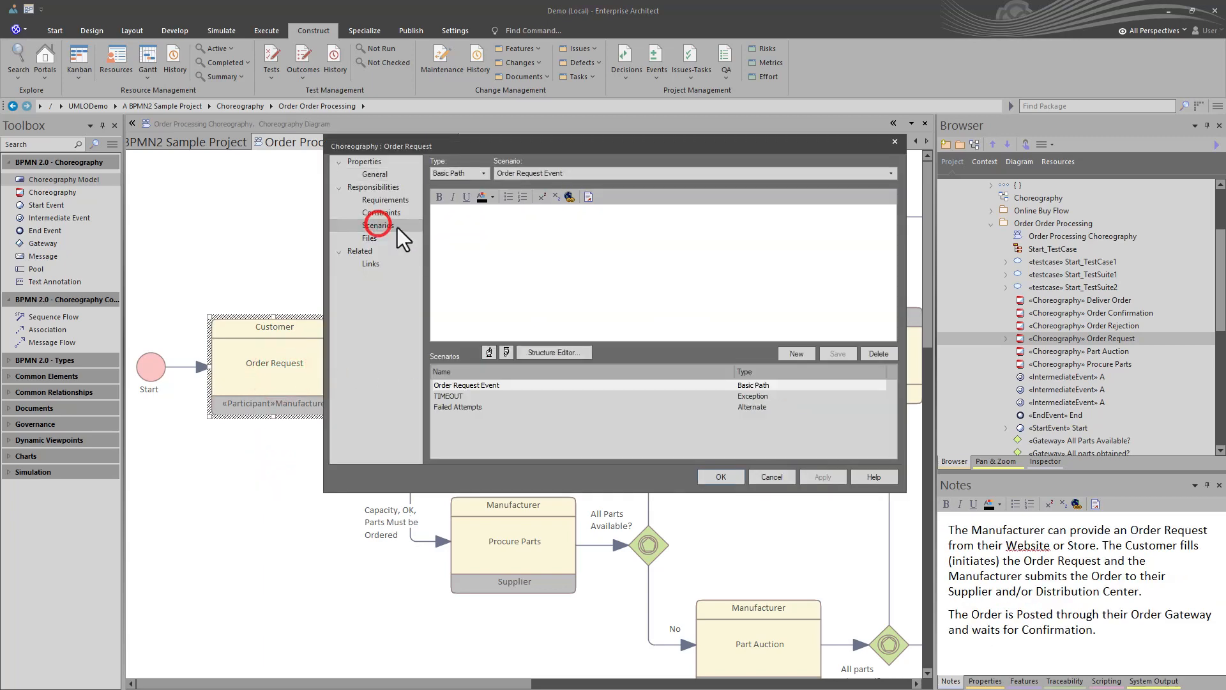
{"action": "left_click", "coordinate": [546, 352]}
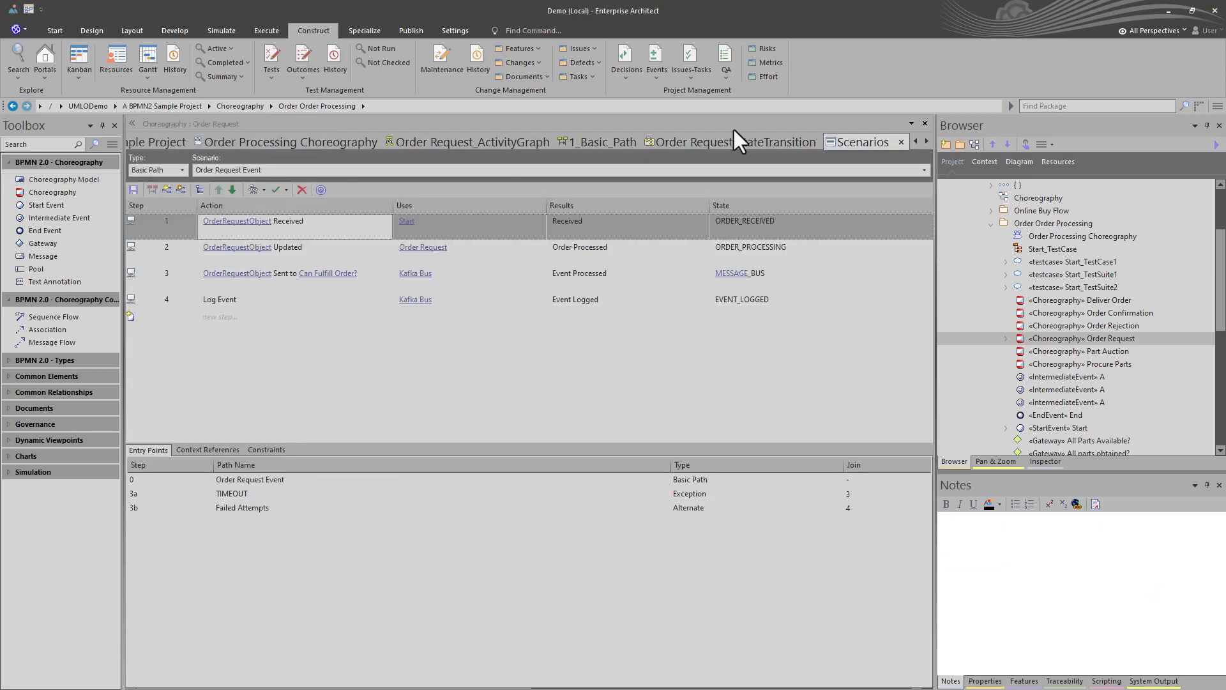
Step: Dock the Scenarios window beside the choreography diagram, widen it to read the Order Request Event steps, and close it
{"action": "left_click_drag", "start_coordinate": [857, 145], "coordinate": [555, 398]}
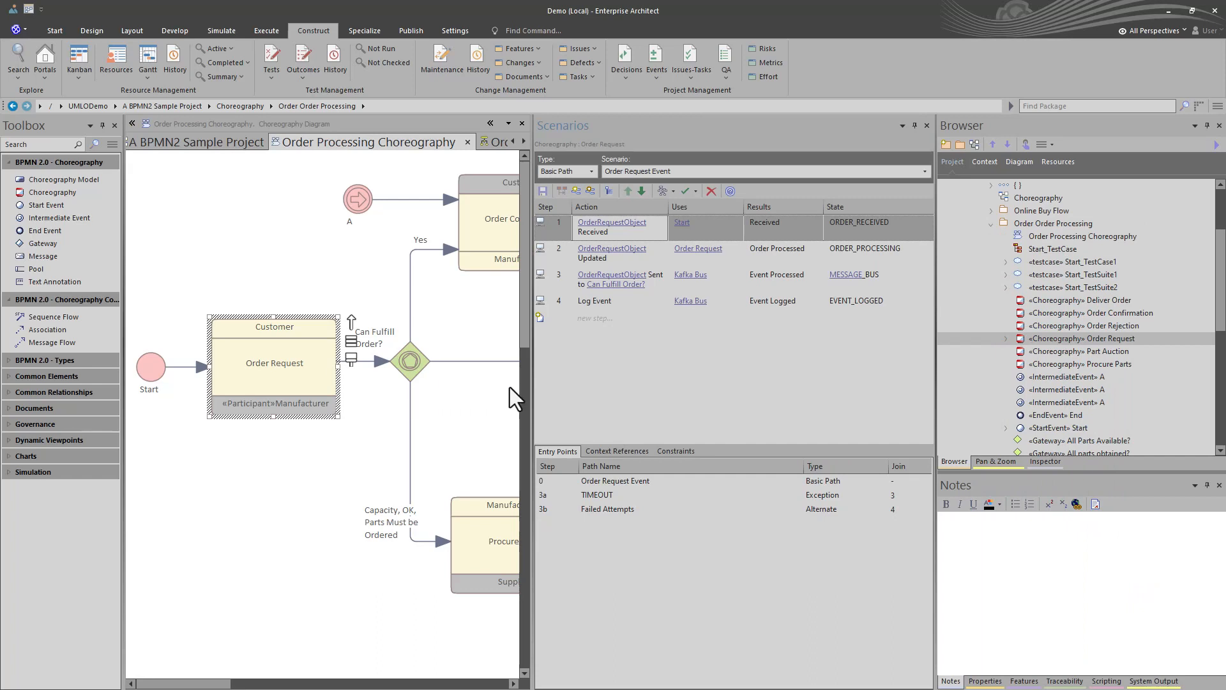
{"action": "left_click_drag", "start_coordinate": [530, 397], "coordinate": [424, 397]}
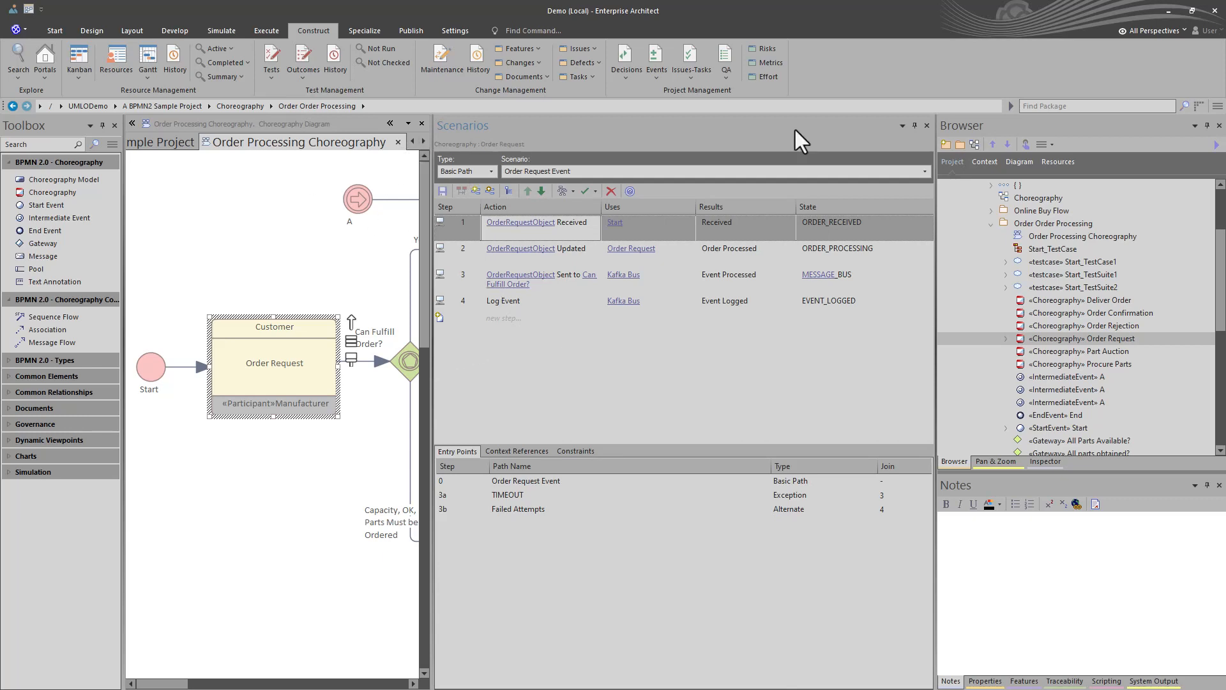
{"action": "left_click", "coordinate": [927, 126]}
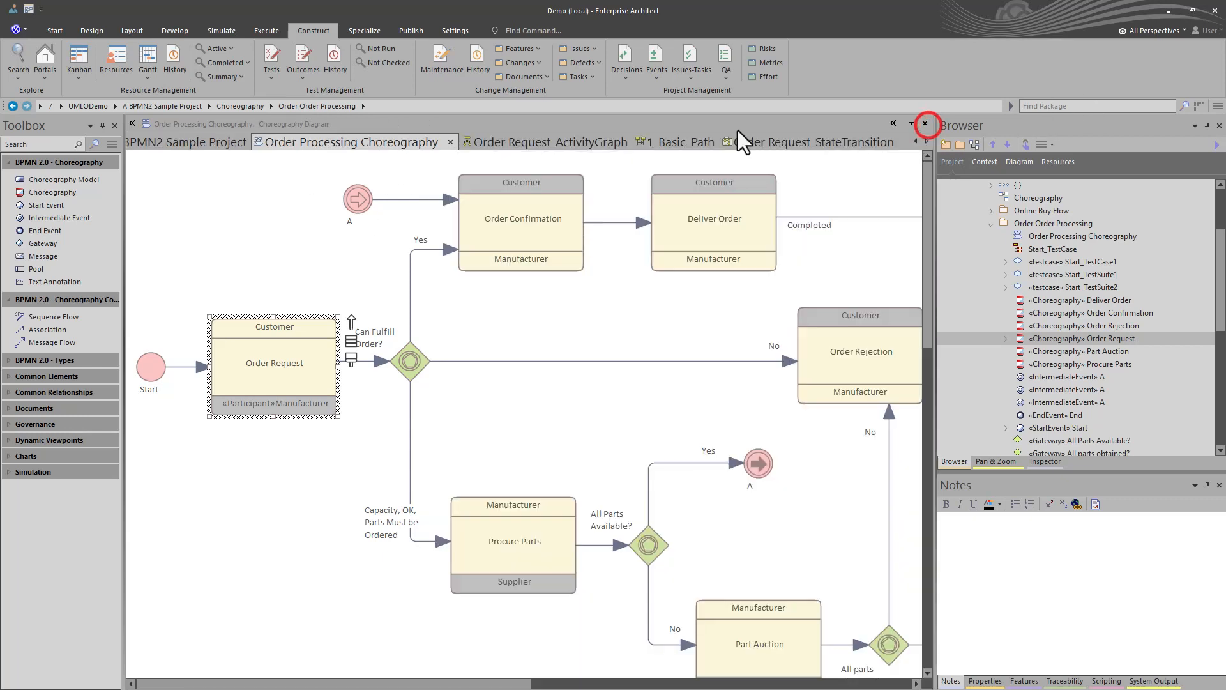
Step: Examine the Order Request_ActivityGraph diagram, including its Failed Attempts and TIMEOUT branches
{"action": "left_click", "coordinate": [550, 142]}
{"action": "scroll", "coordinate": [459, 496], "scroll_direction": "down", "scroll_amount": 6}
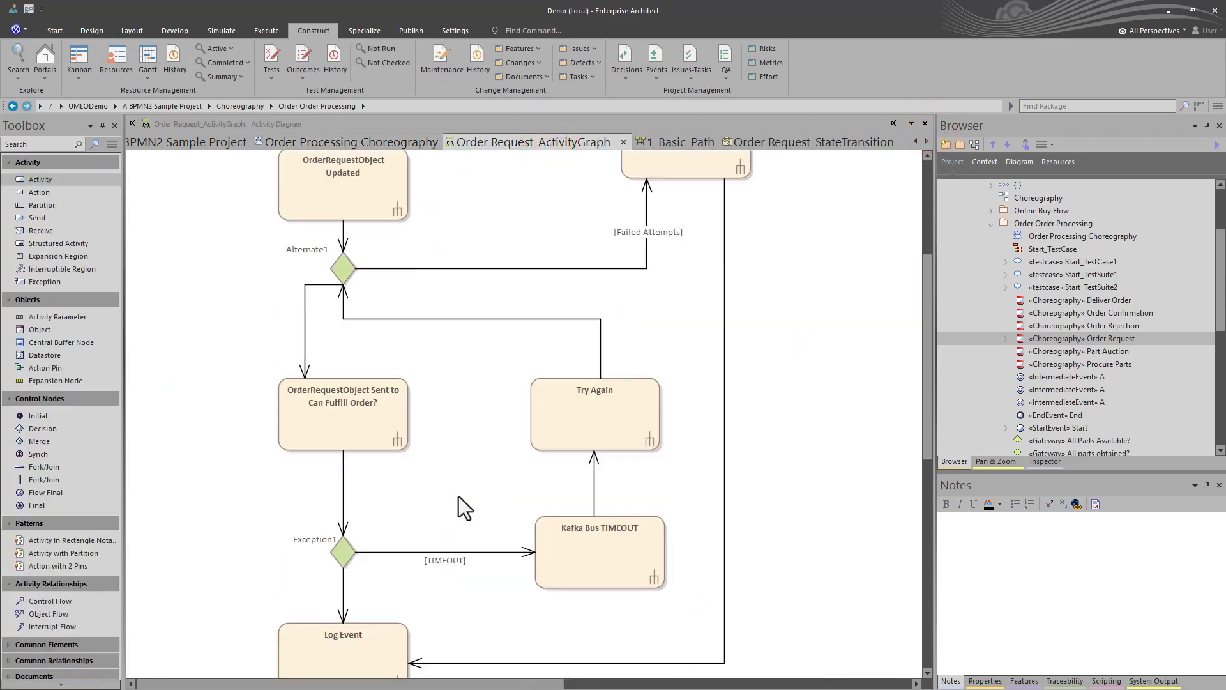
{"action": "scroll", "coordinate": [459, 496], "scroll_direction": "up", "scroll_amount": 6}
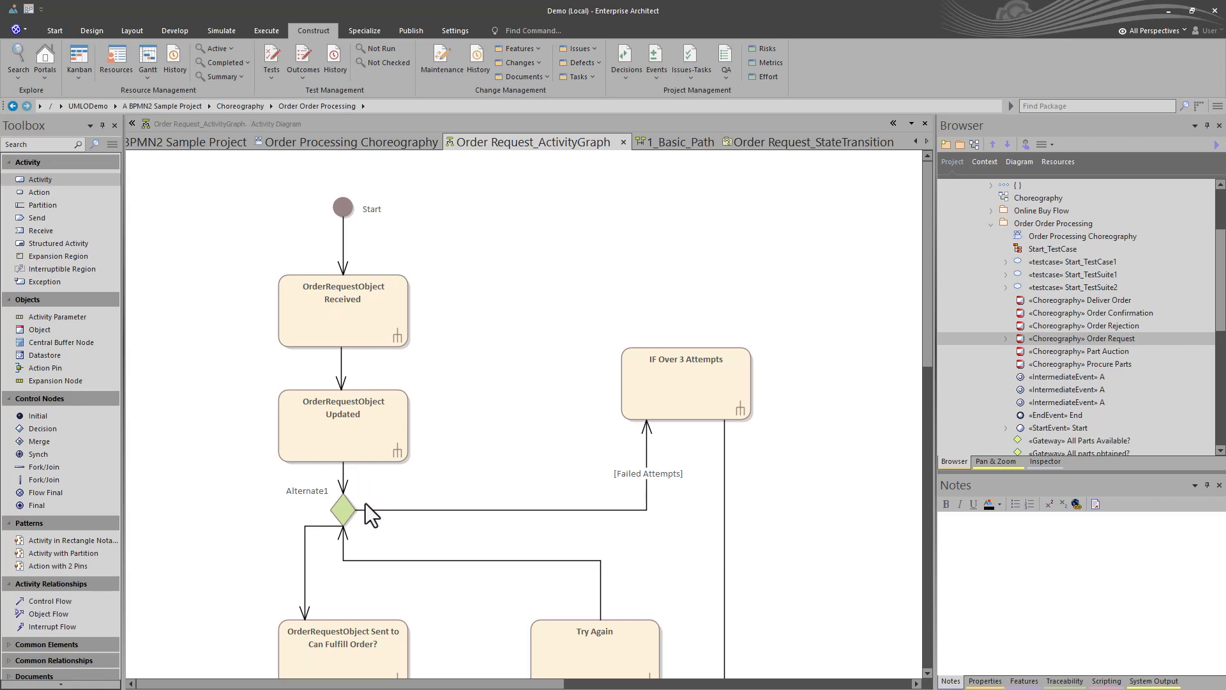
Step: Inspect the 1_Basic_Path sequence diagram and follow the Order Request_StateTransition diagram through to its end state
{"action": "left_click", "coordinate": [659, 151]}
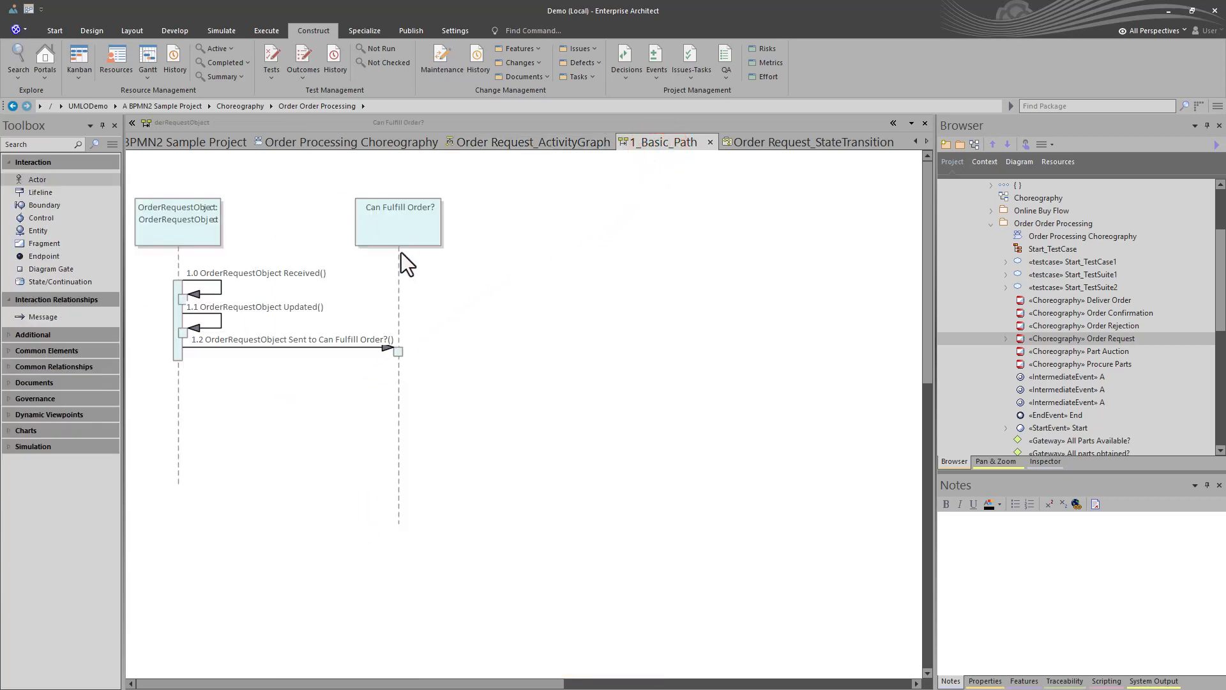
{"action": "left_click", "coordinate": [794, 140]}
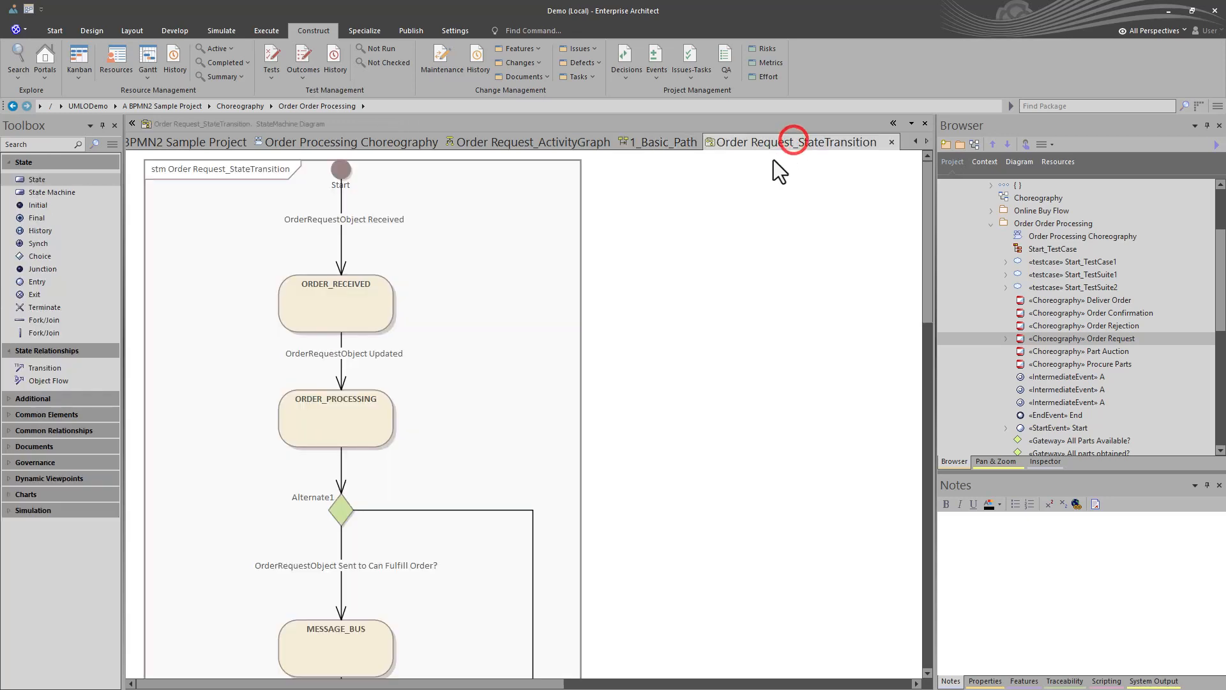
{"action": "scroll", "coordinate": [729, 270], "scroll_direction": "down", "scroll_amount": 3}
{"action": "scroll", "coordinate": [728, 270], "scroll_direction": "down", "scroll_amount": 8}
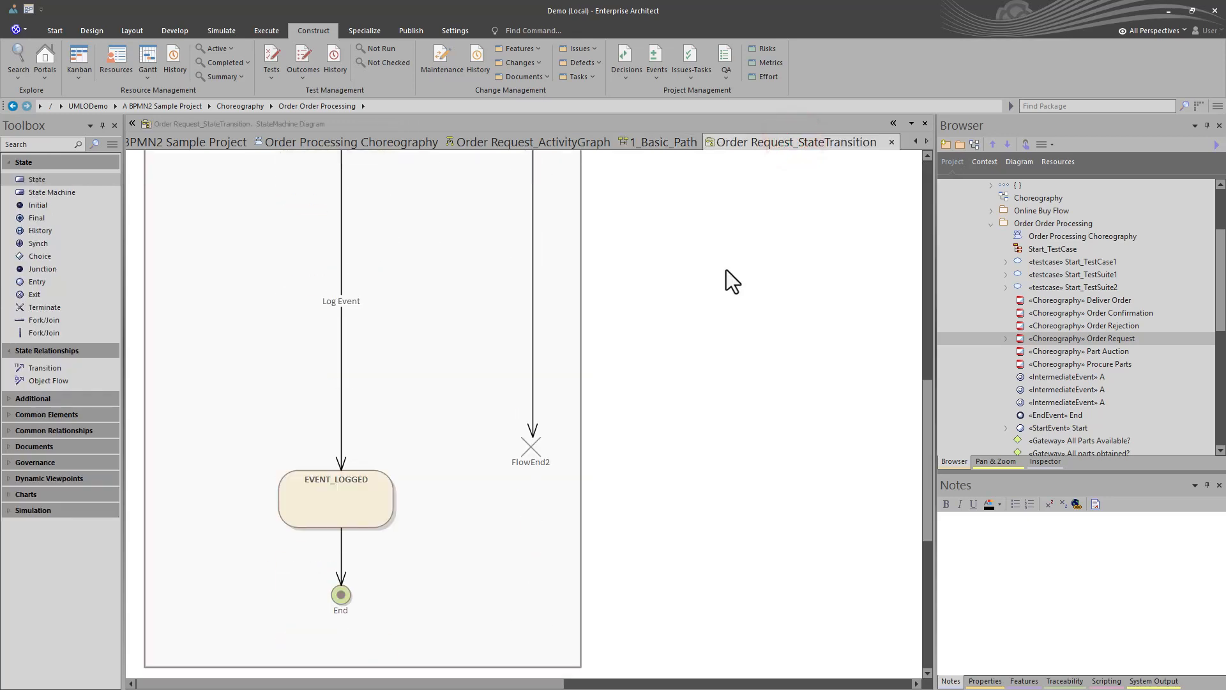
Step: Return to the Order Processing Choreography diagram and open the structured scenario editor for the Start event's Order Processing Start Event path
{"action": "scroll", "coordinate": [725, 271], "scroll_direction": "up", "scroll_amount": 10}
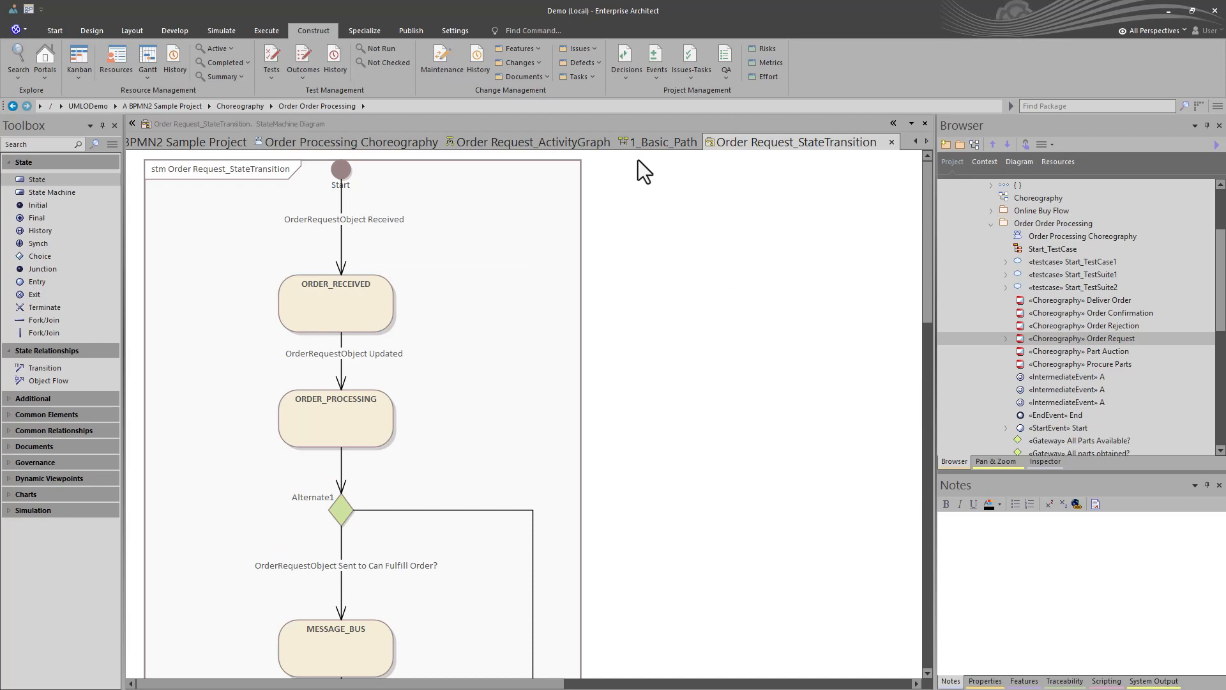
{"action": "left_click", "coordinate": [392, 144]}
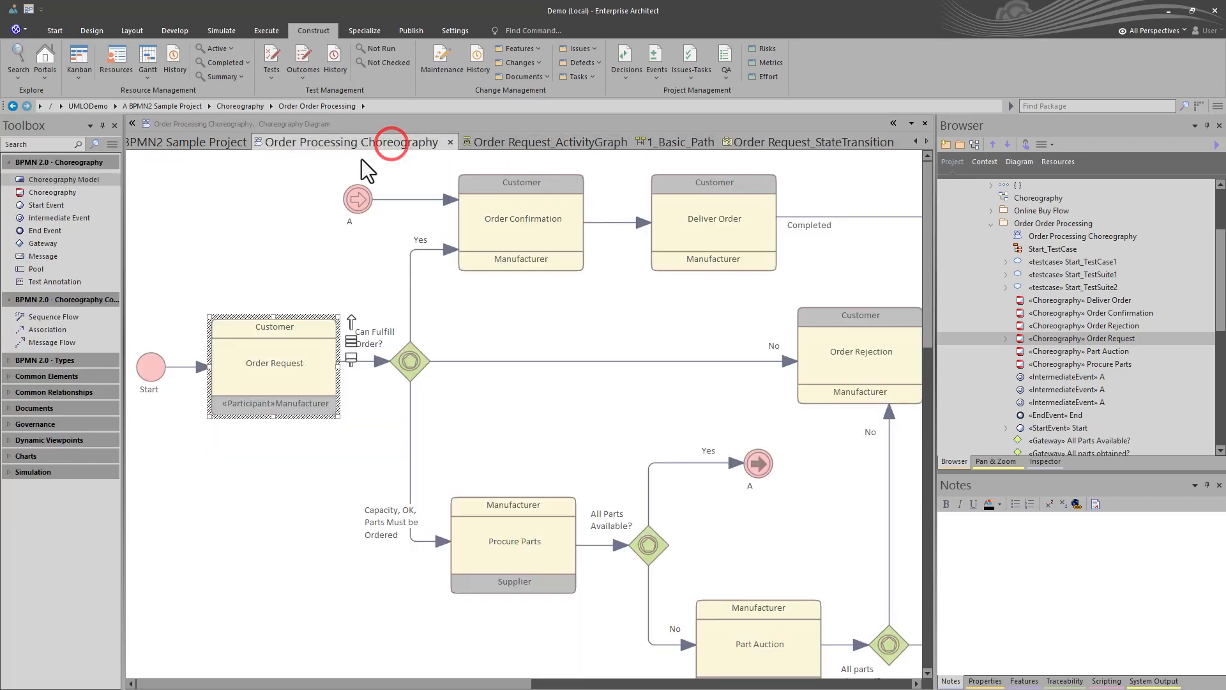
{"action": "left_click", "coordinate": [151, 359]}
{"action": "double_click", "coordinate": [153, 359]}
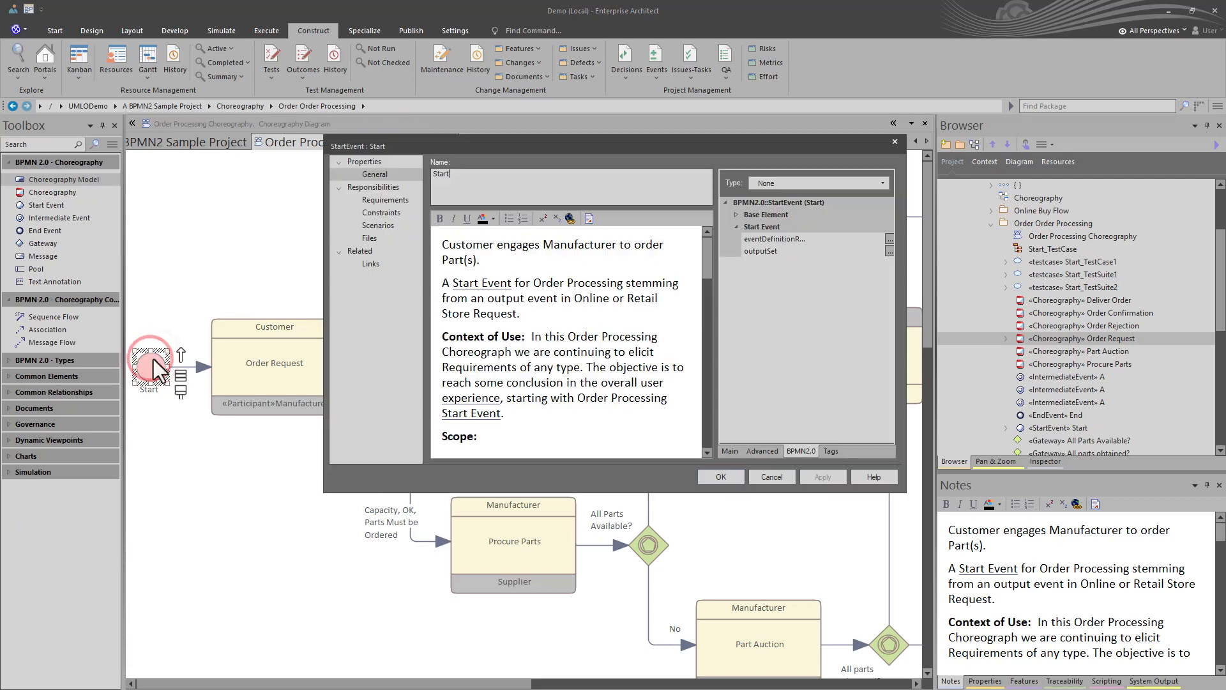
{"action": "left_click", "coordinate": [388, 228]}
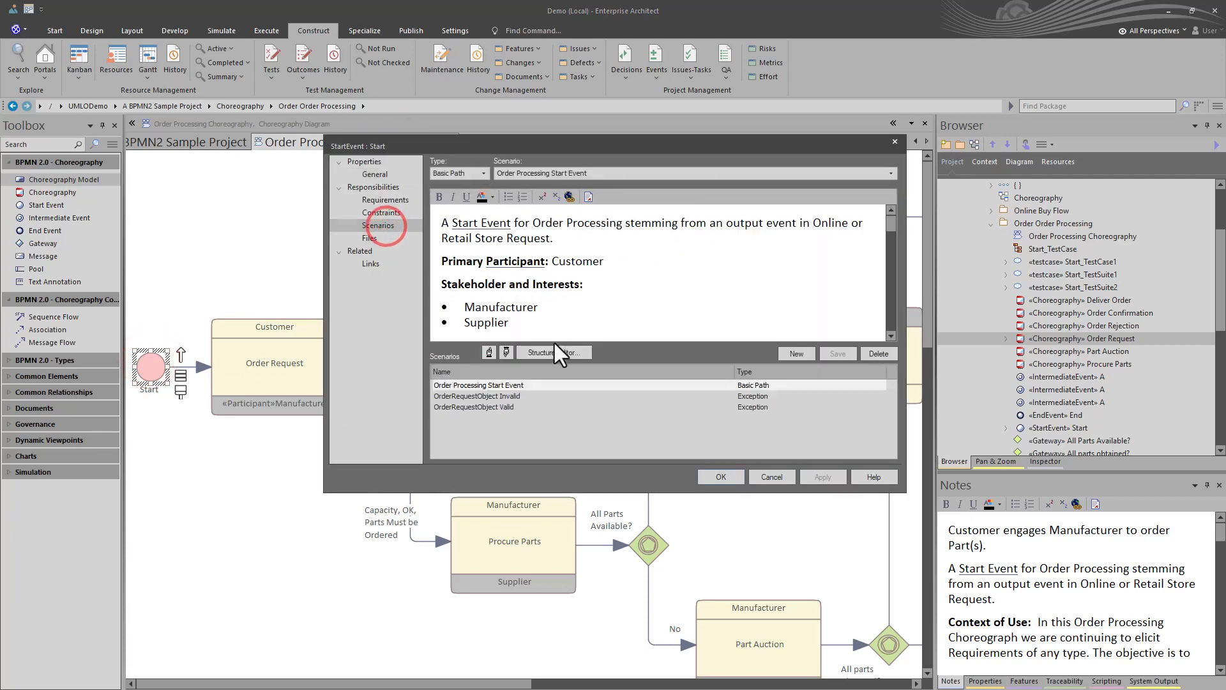
{"action": "left_click", "coordinate": [542, 355]}
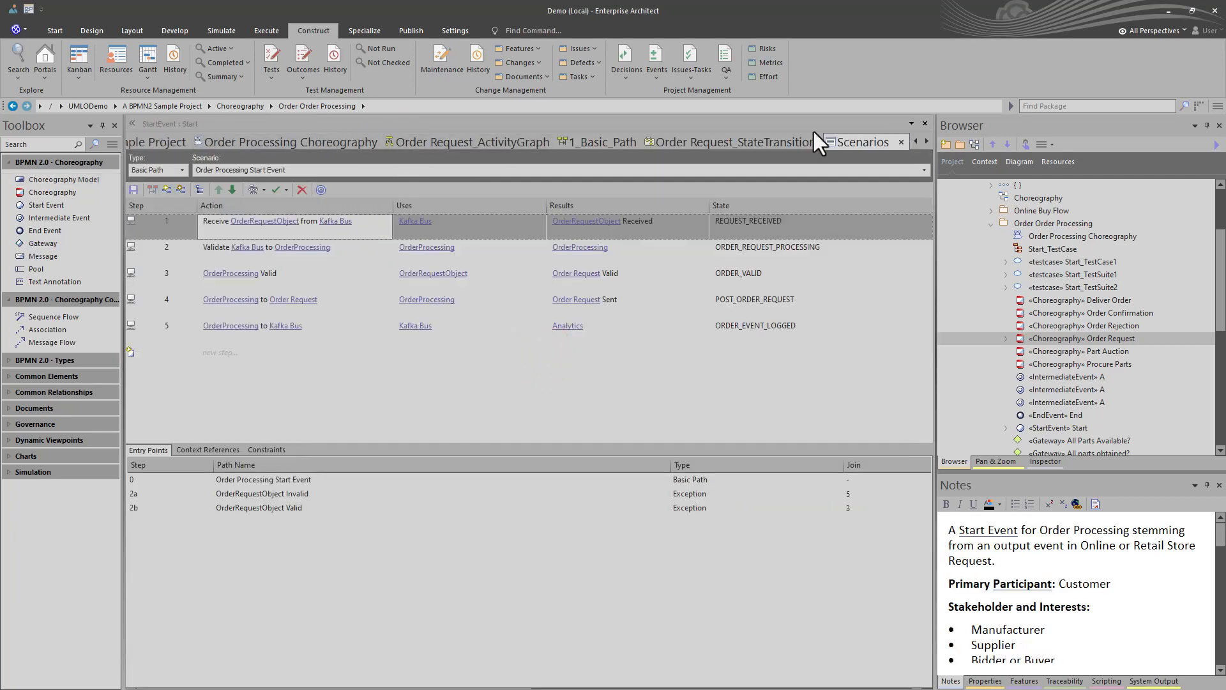
Step: Dock the Scenarios window beside the choreography diagram, widen it, and show the Order Request choreography's scenario in it
{"action": "left_click_drag", "start_coordinate": [865, 141], "coordinate": [559, 406]}
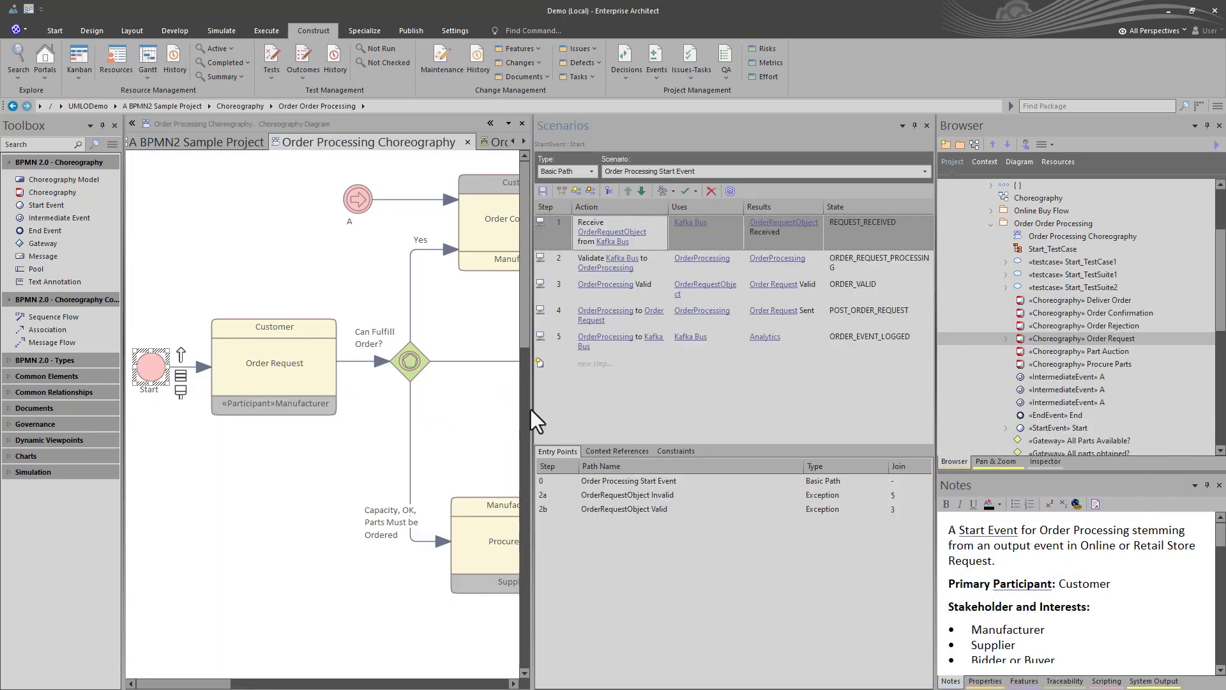
{"action": "left_click_drag", "start_coordinate": [532, 408], "coordinate": [477, 416]}
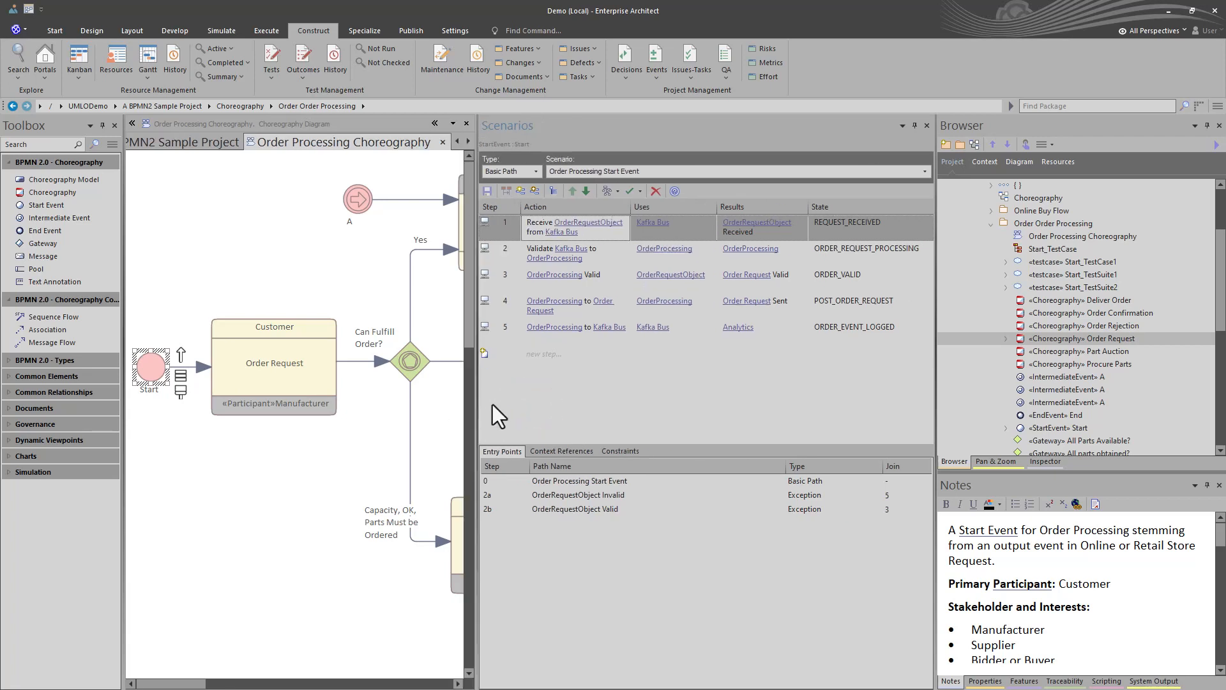
{"action": "left_click", "coordinate": [271, 379]}
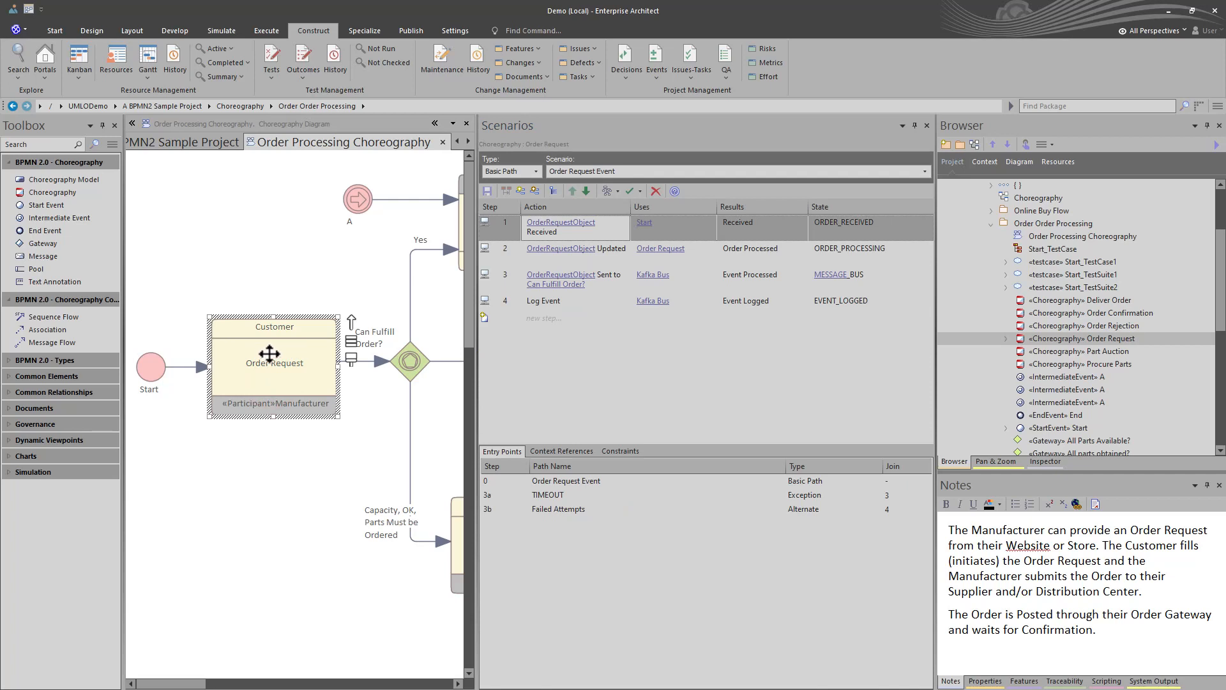
Step: Generate an internal test case from the Order Request Event scenario and widen the diagram area beside the Scenarios window
{"action": "mouse_move", "coordinate": [590, 281]}
{"action": "left_click", "coordinate": [639, 191]}
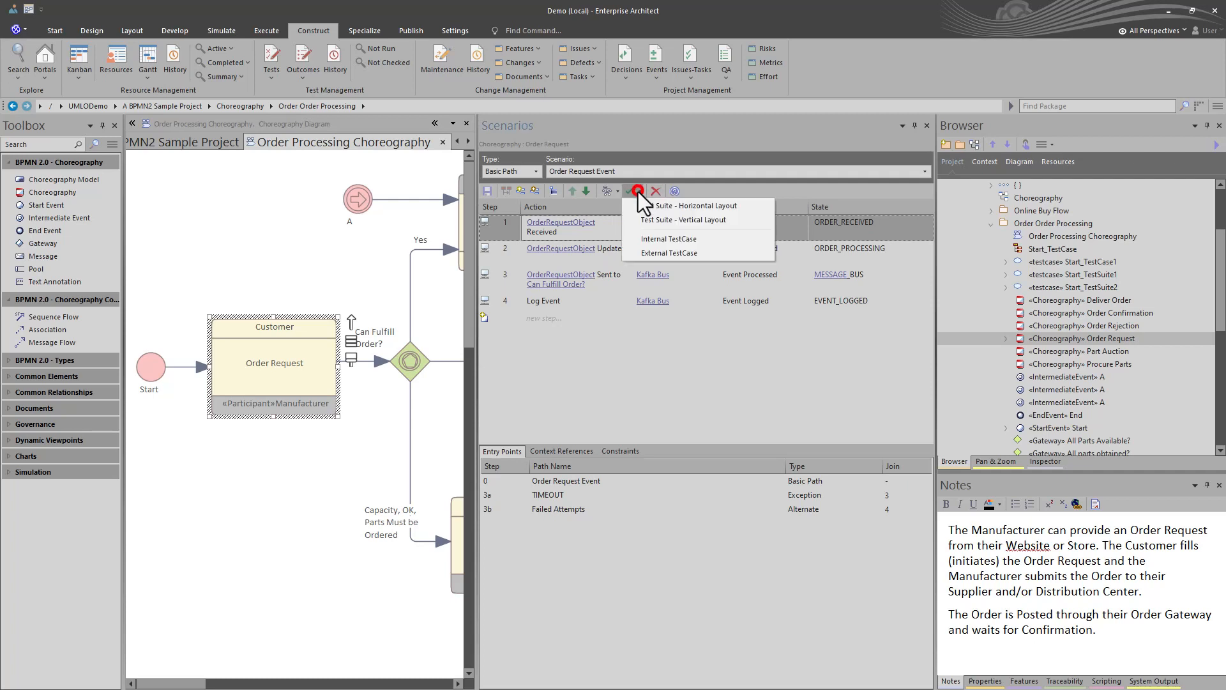
{"action": "left_click", "coordinate": [673, 240]}
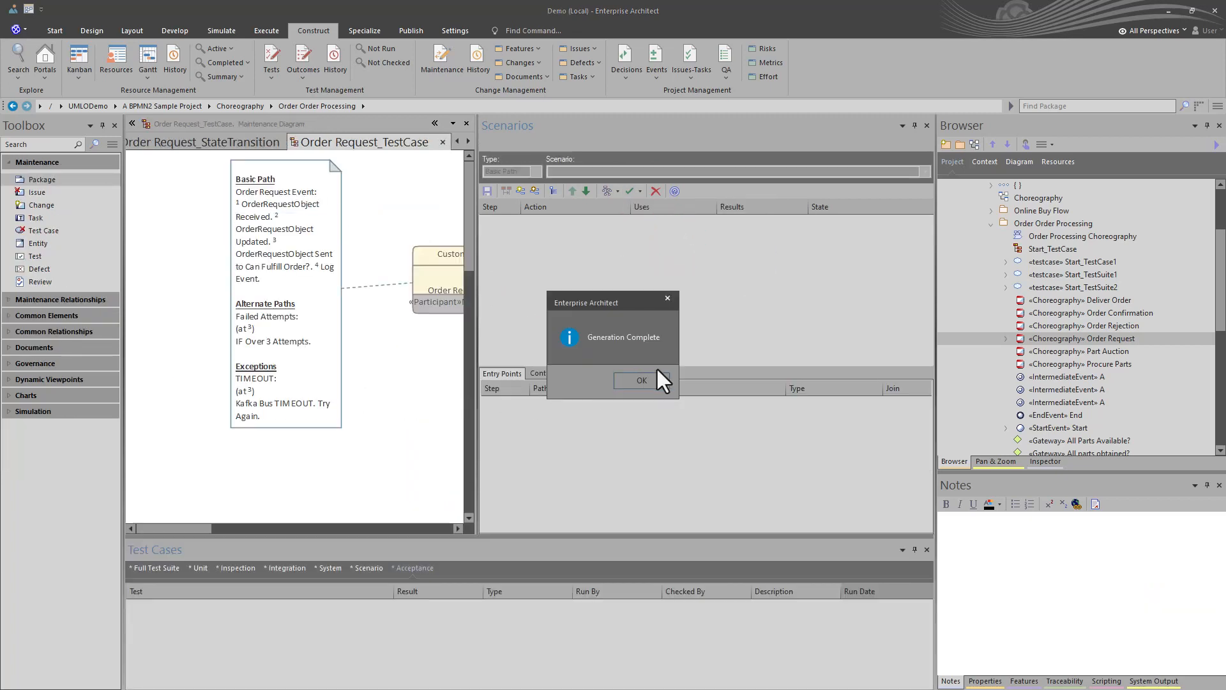
{"action": "left_click", "coordinate": [641, 379]}
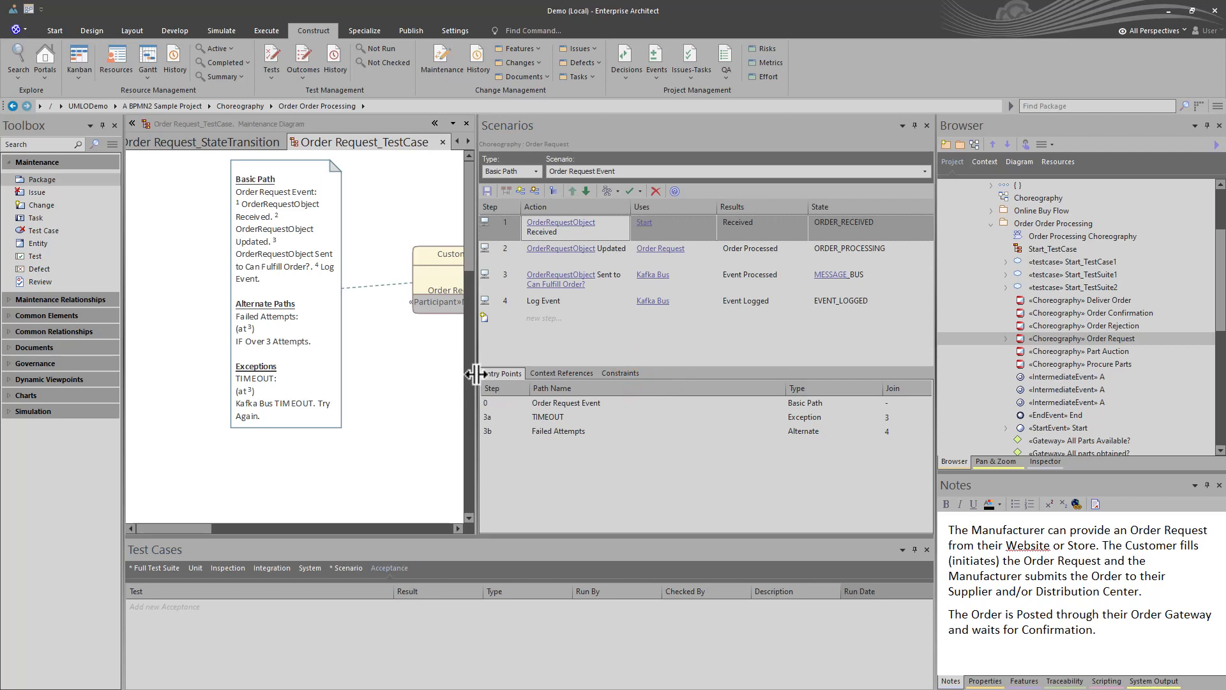
{"action": "left_click_drag", "start_coordinate": [477, 374], "coordinate": [626, 390]}
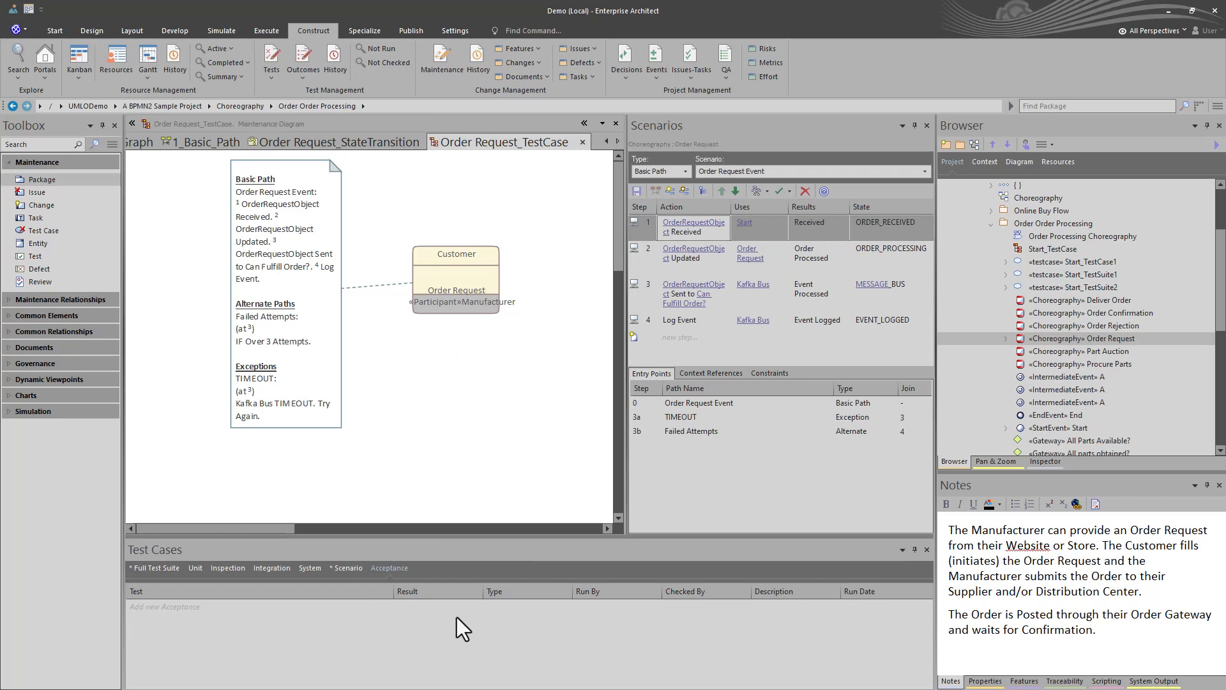
Step: Check the Unit, Inspection and Integration test classes for Order Request and select its element in the test case diagram
{"action": "left_click", "coordinate": [198, 567]}
{"action": "left_click", "coordinate": [228, 568]}
{"action": "left_click", "coordinate": [271, 568]}
{"action": "left_click", "coordinate": [465, 278]}
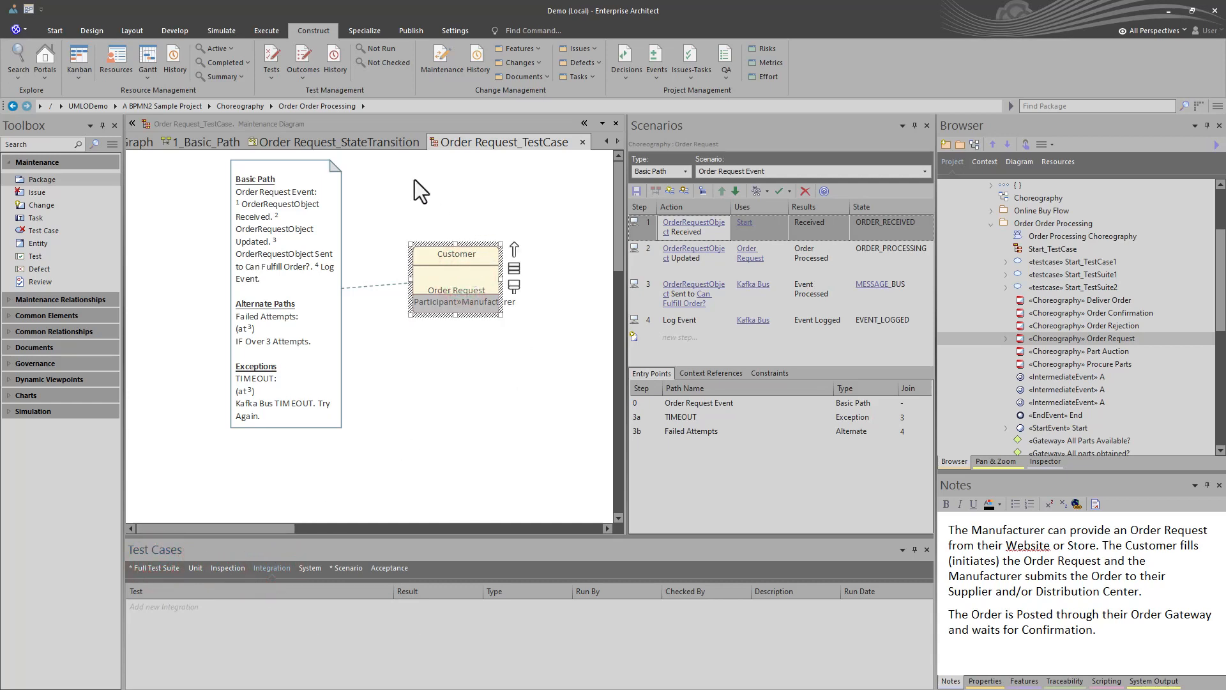
Step: Close the Order Request_StateTransition, 1_Basic_Path and Order Request_ActivityGraph diagrams, ending on the Order Request_TestCase diagram
{"action": "left_click", "coordinate": [359, 134]}
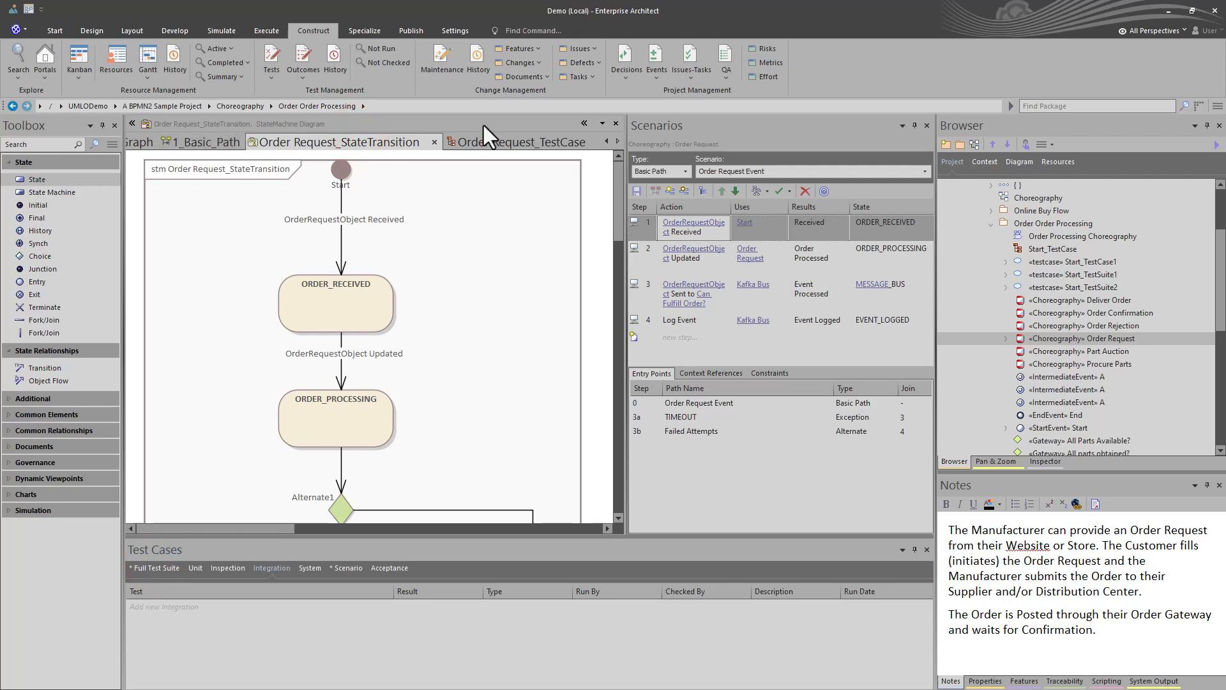
{"action": "left_click", "coordinate": [435, 141]}
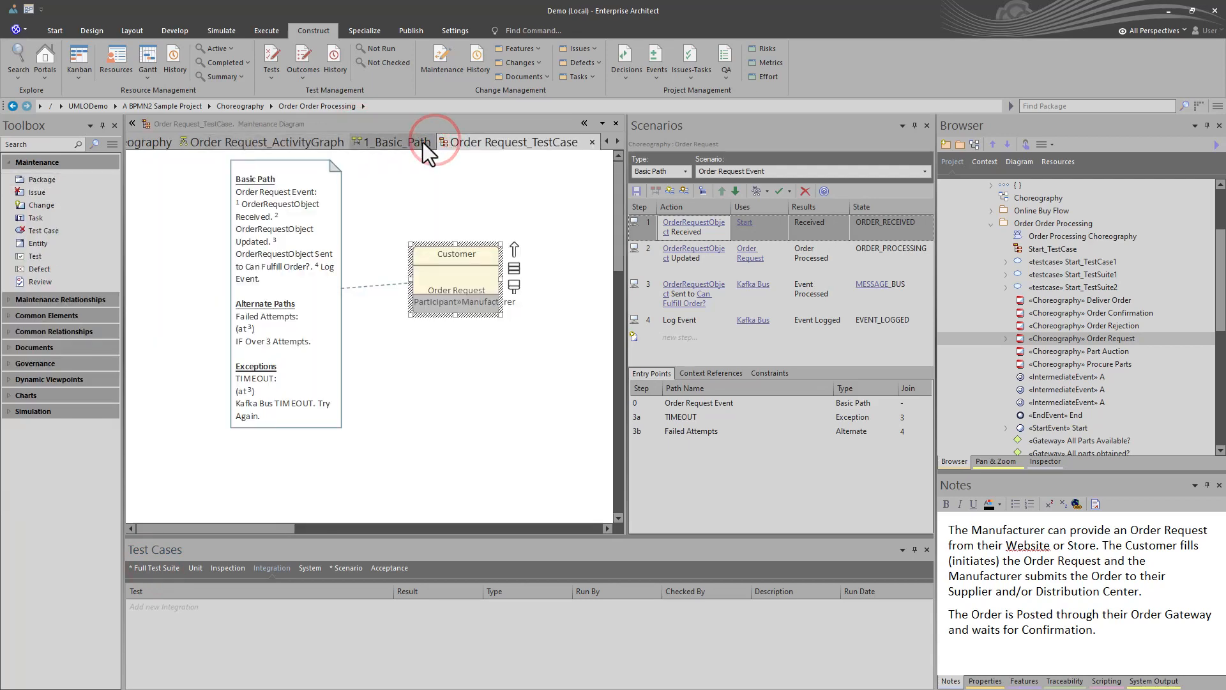
{"action": "left_click", "coordinate": [410, 142]}
{"action": "left_click", "coordinate": [443, 142]}
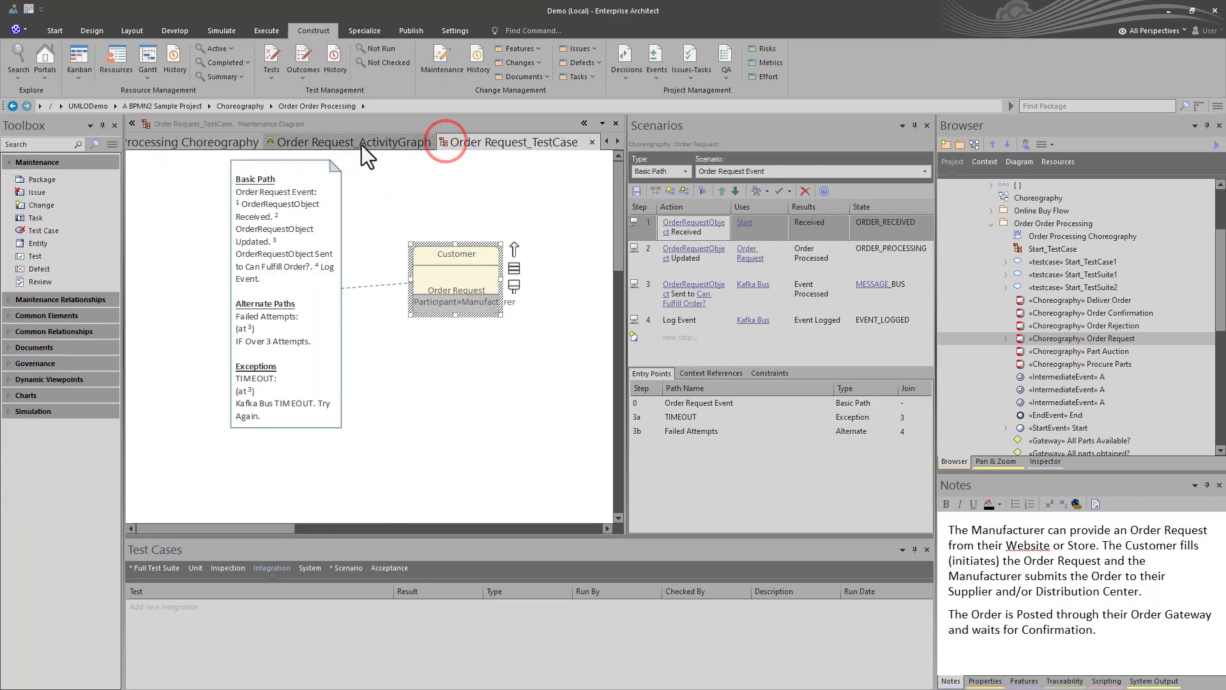
{"action": "left_click", "coordinate": [362, 143]}
{"action": "left_click", "coordinate": [444, 142]}
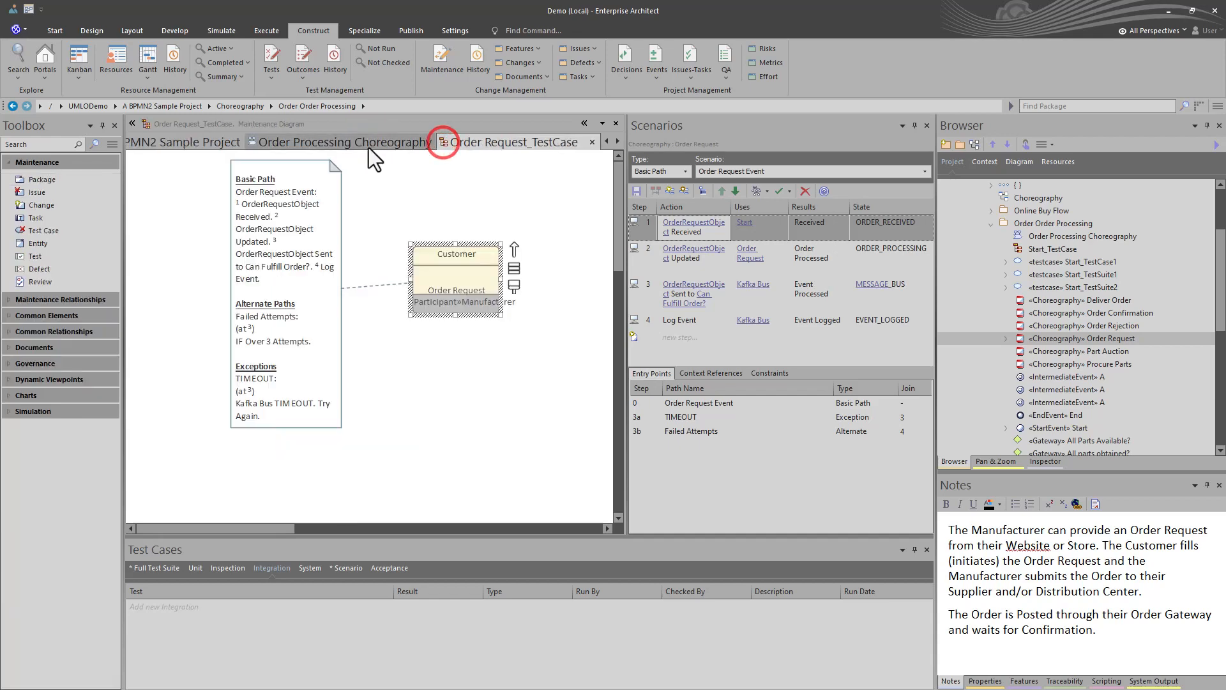
{"action": "left_click", "coordinate": [340, 141]}
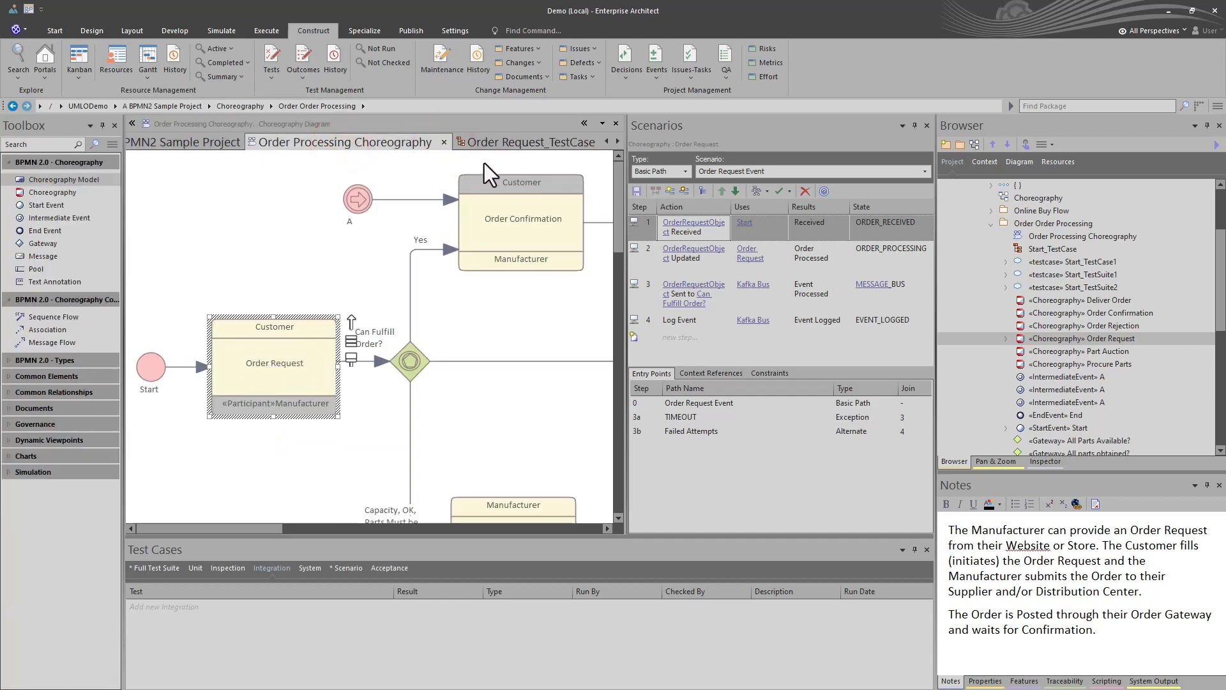
{"action": "left_click", "coordinate": [499, 142]}
Step: Display the Scenario test cases of the Order Request element and read through the whole list of generated tests
{"action": "left_click", "coordinate": [399, 345]}
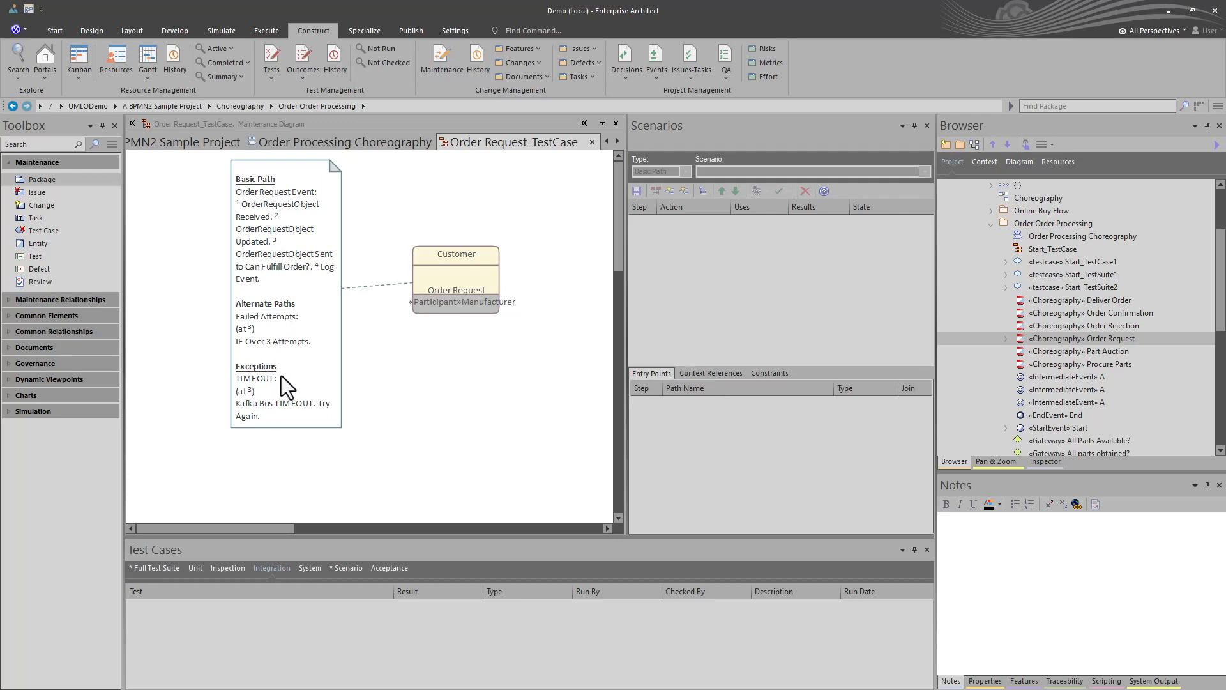
{"action": "left_click", "coordinate": [428, 289]}
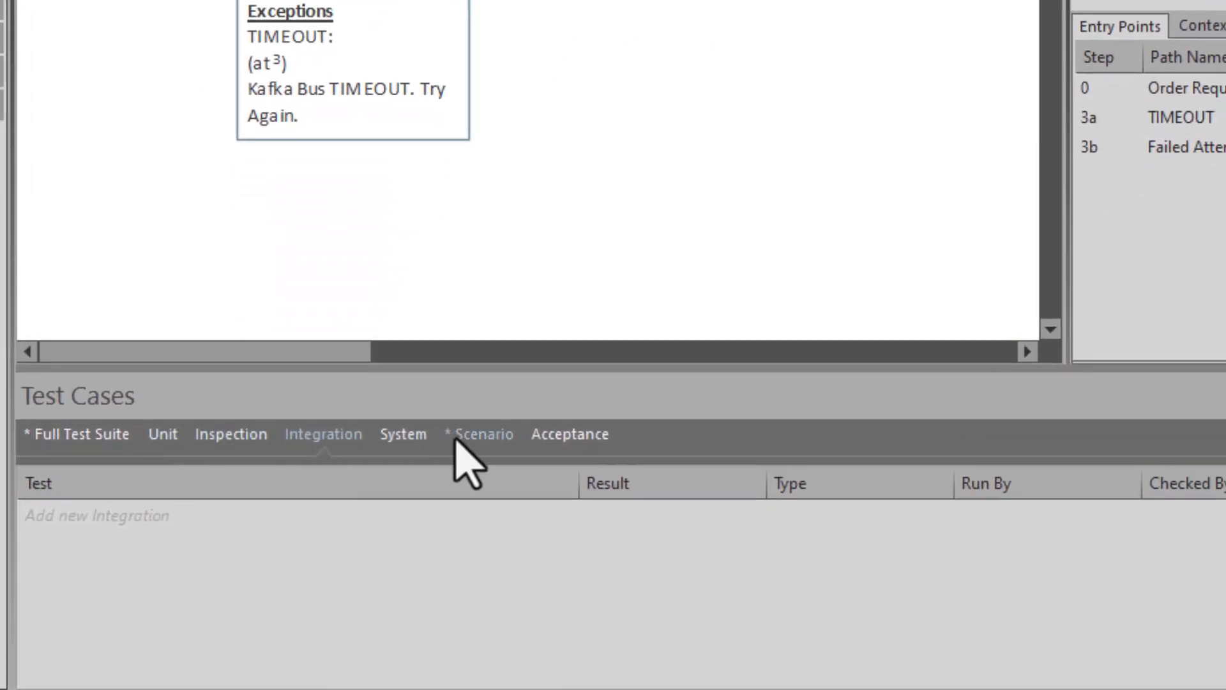
{"action": "left_click", "coordinate": [479, 438]}
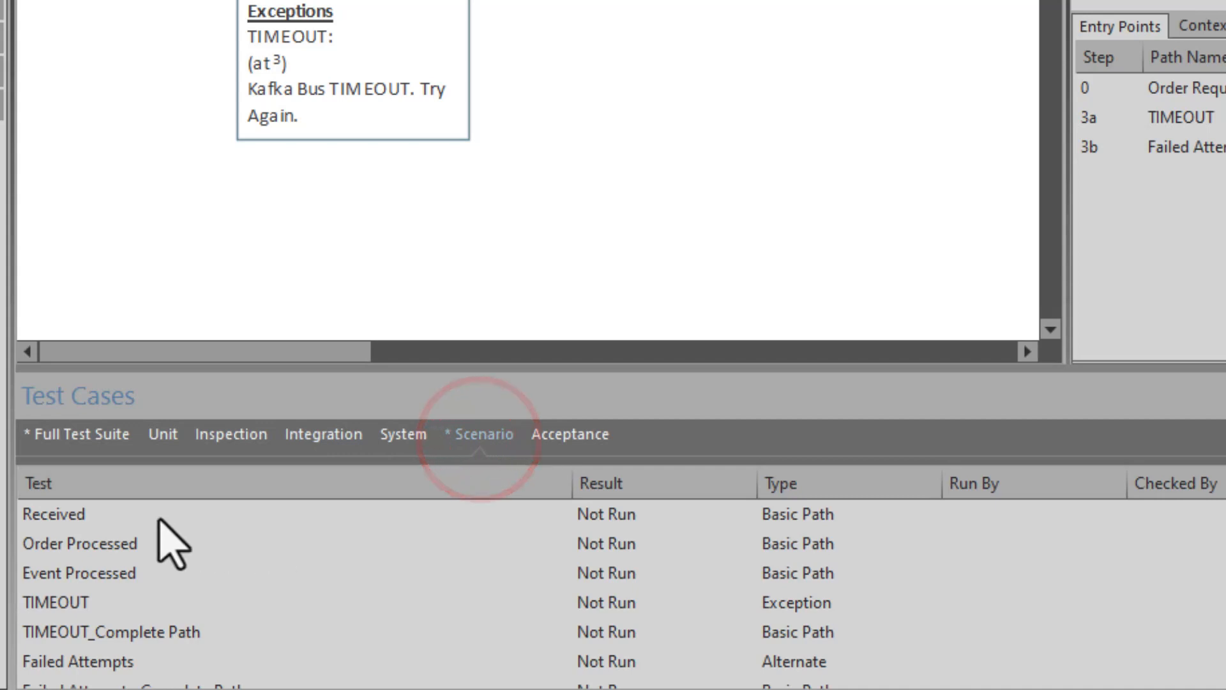
{"action": "left_click", "coordinate": [106, 514]}
{"action": "left_click", "coordinate": [125, 544]}
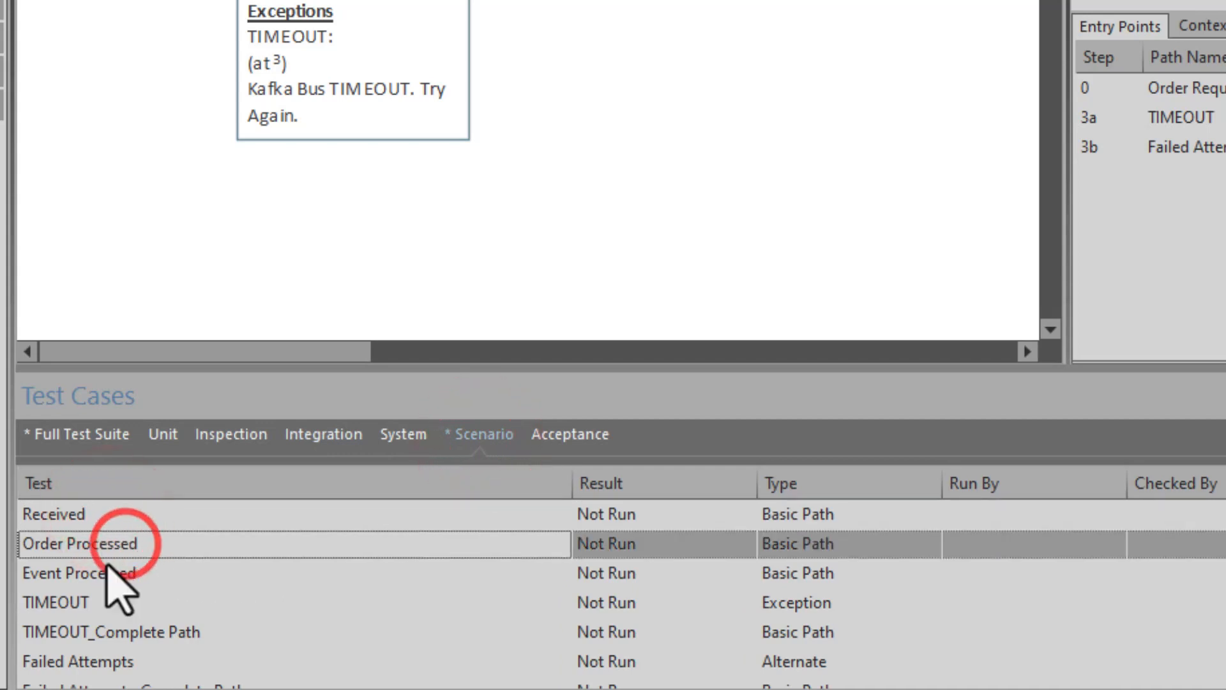
{"action": "left_click", "coordinate": [105, 571]}
{"action": "scroll", "coordinate": [127, 613], "scroll_direction": "down", "scroll_amount": 1}
{"action": "scroll", "coordinate": [131, 629], "scroll_direction": "down", "scroll_amount": 1}
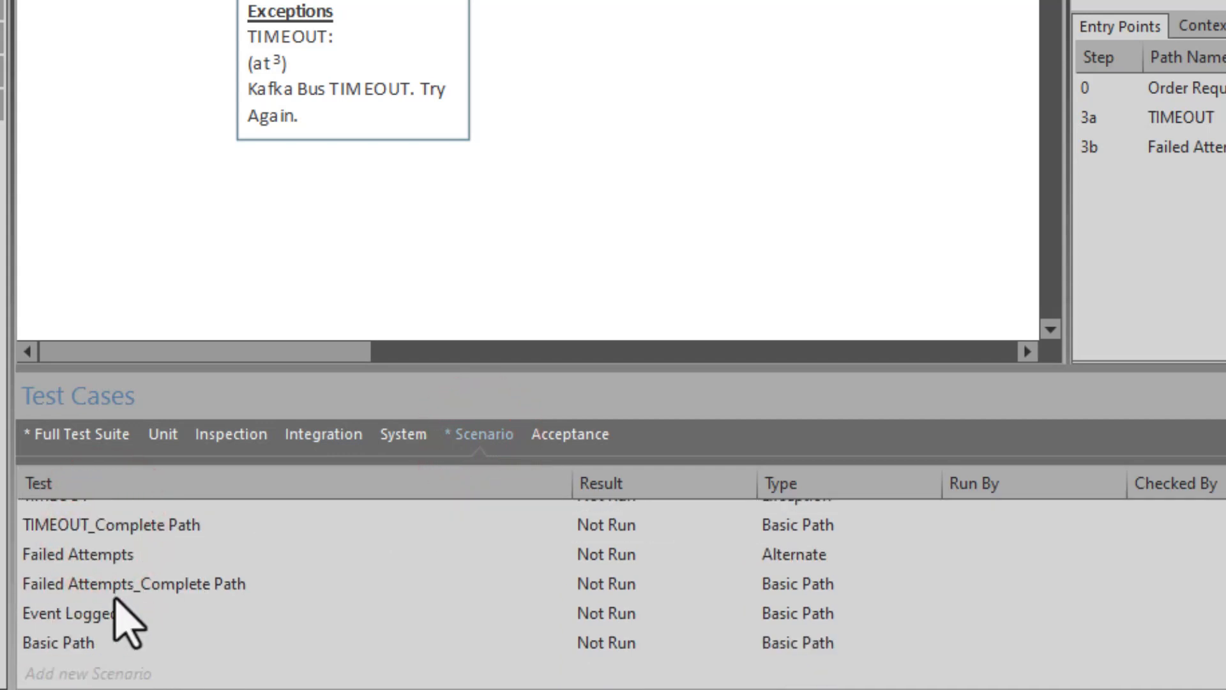
{"action": "scroll", "coordinate": [122, 613], "scroll_direction": "up", "scroll_amount": 2}
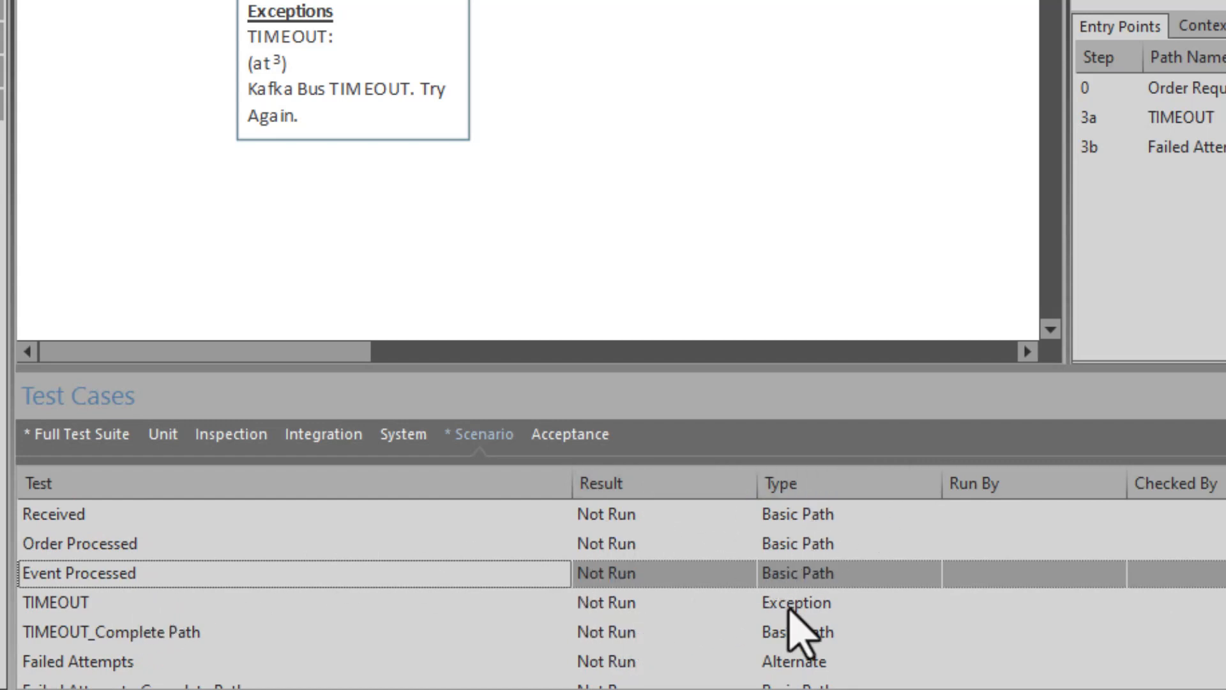
Step: Examine the types assigned to the Received, TIMEOUT and Failed Attempts scenario tests
{"action": "left_click", "coordinate": [800, 514]}
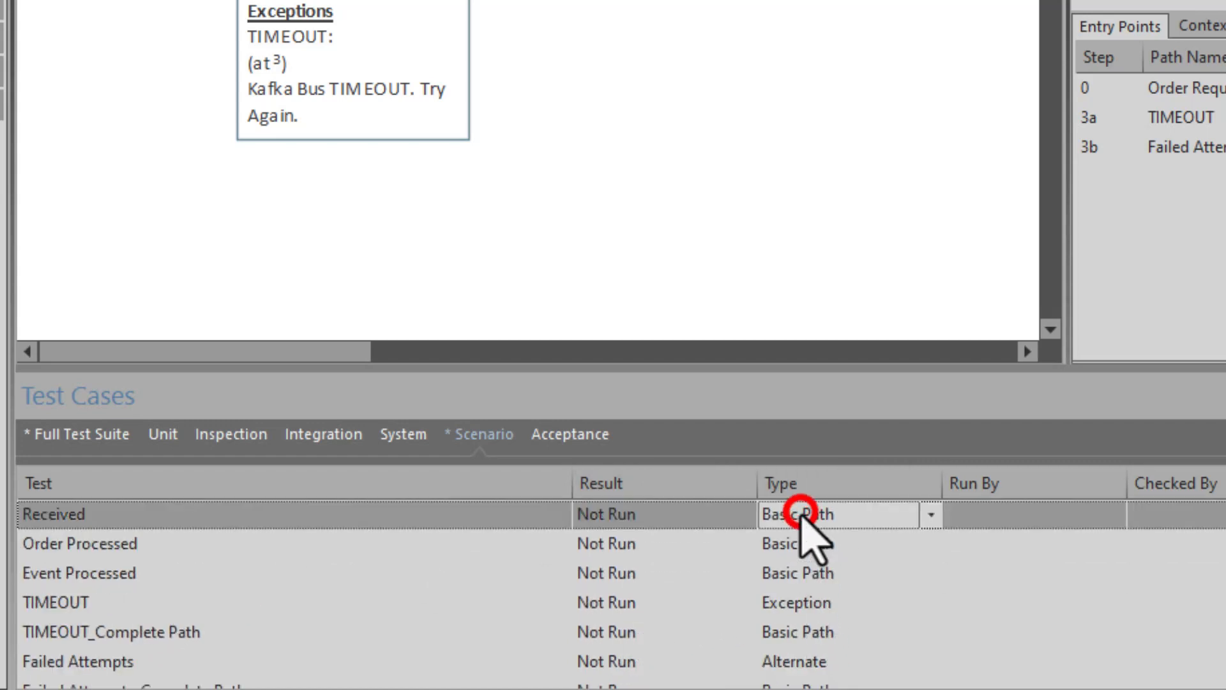
{"action": "left_click", "coordinate": [795, 602]}
{"action": "scroll", "coordinate": [797, 594], "scroll_direction": "down", "scroll_amount": 2}
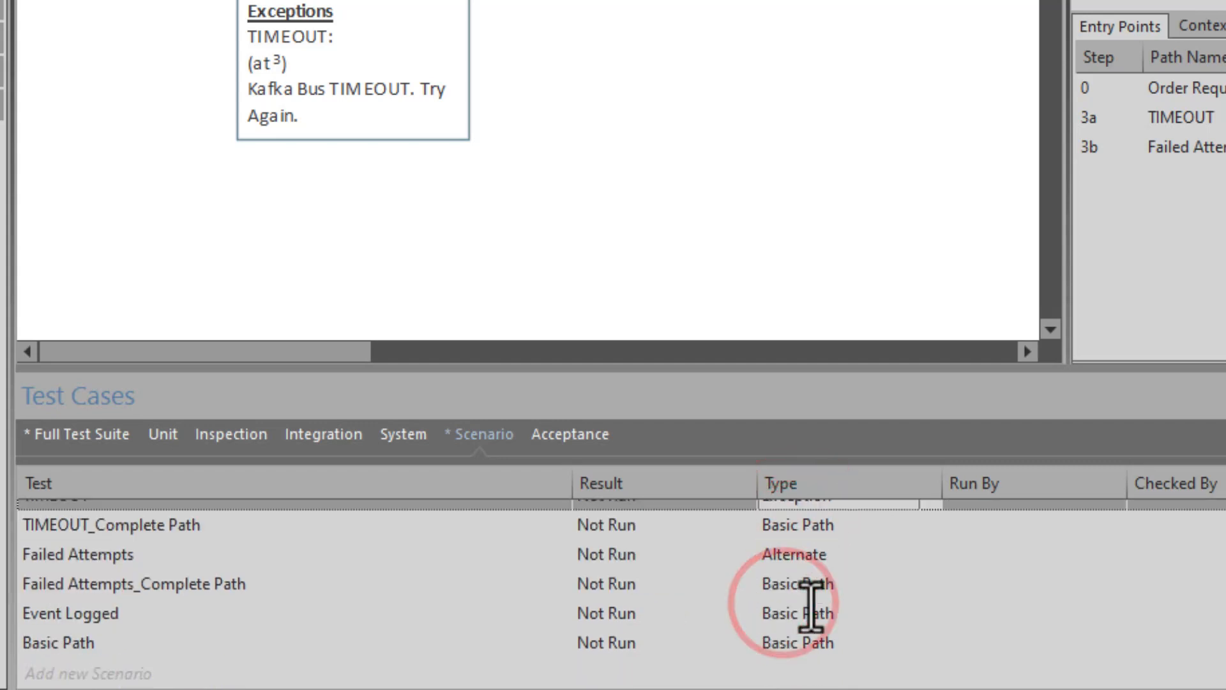
{"action": "left_click", "coordinate": [793, 552]}
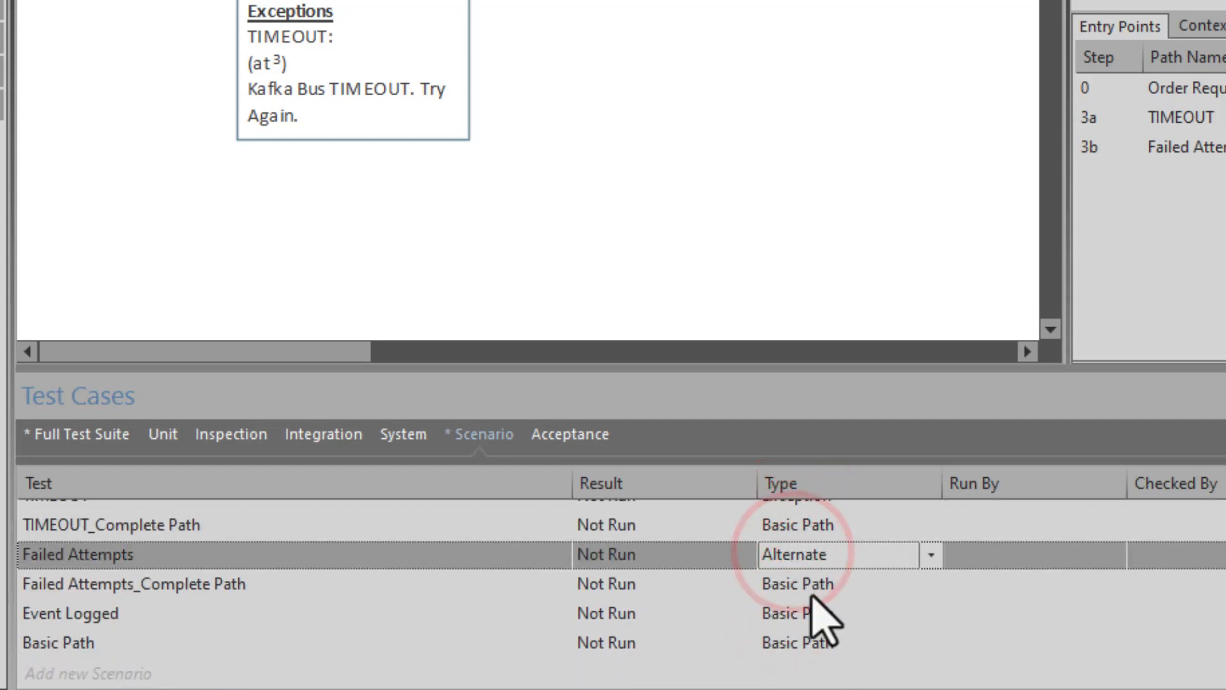
{"action": "scroll", "coordinate": [818, 610], "scroll_direction": "up", "scroll_amount": 2}
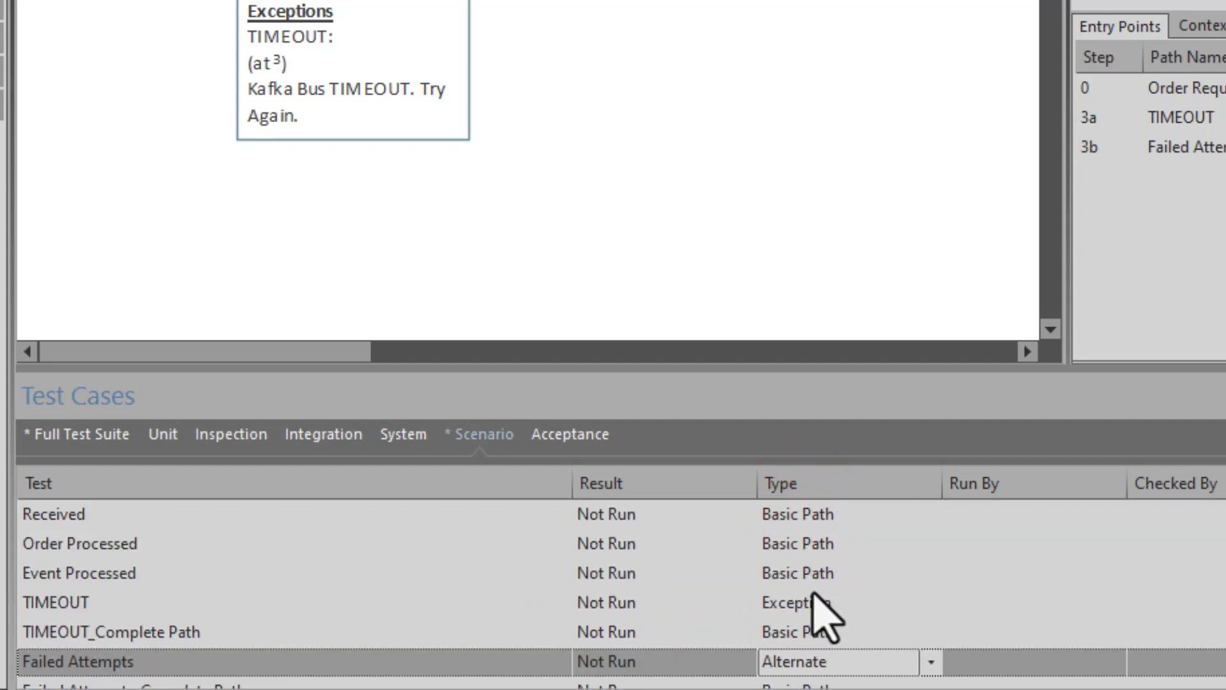
Step: Compare Order Request's System, Integration, Inspection, Unit and Scenario tests, finishing on the Full Test Suite list
{"action": "left_click", "coordinate": [539, 425]}
{"action": "left_click", "coordinate": [332, 434]}
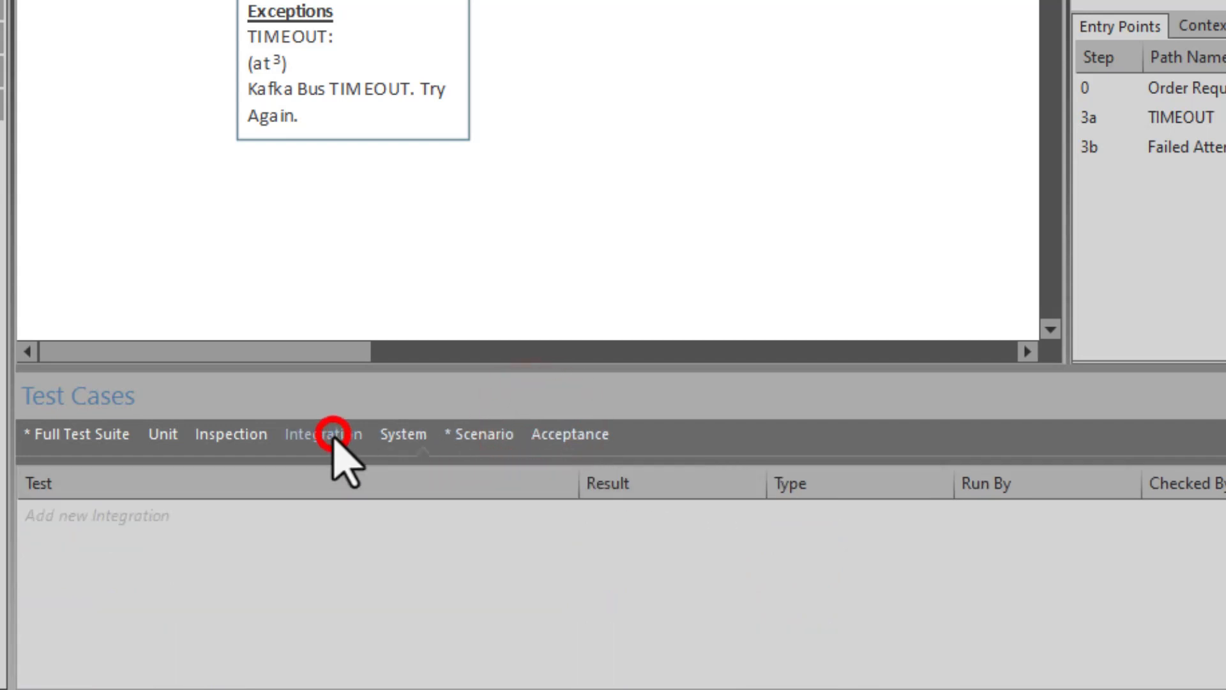
{"action": "left_click", "coordinate": [236, 435]}
{"action": "left_click", "coordinate": [166, 434]}
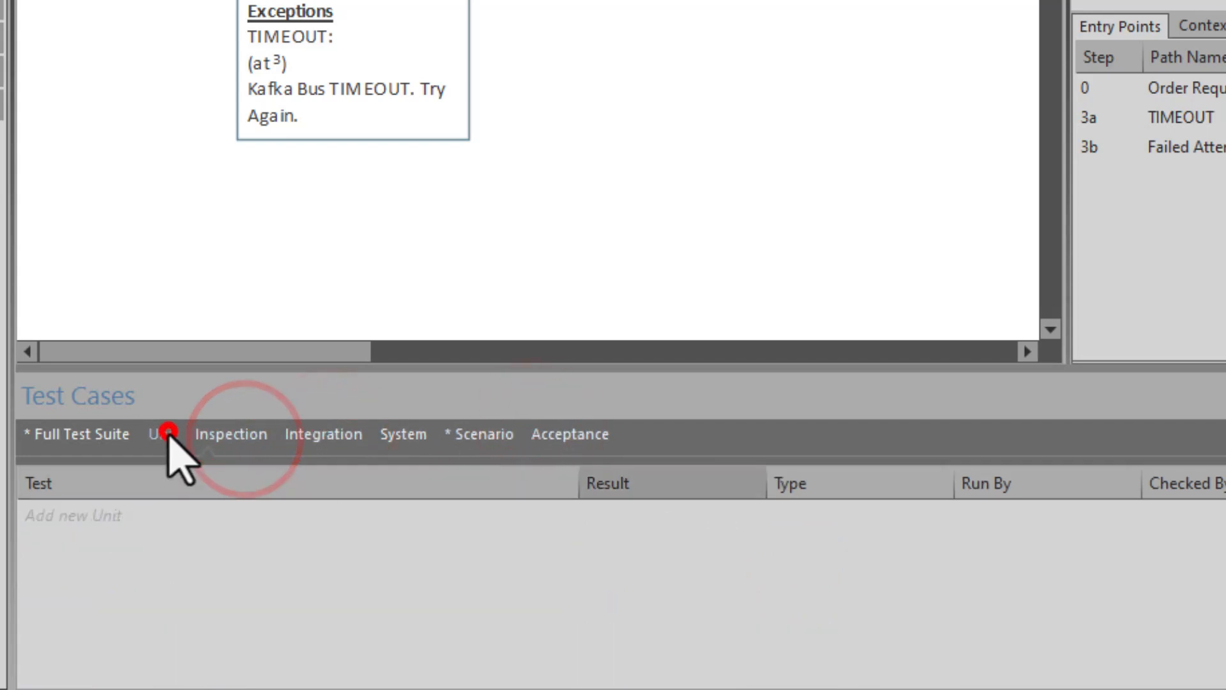
{"action": "left_click", "coordinate": [84, 434]}
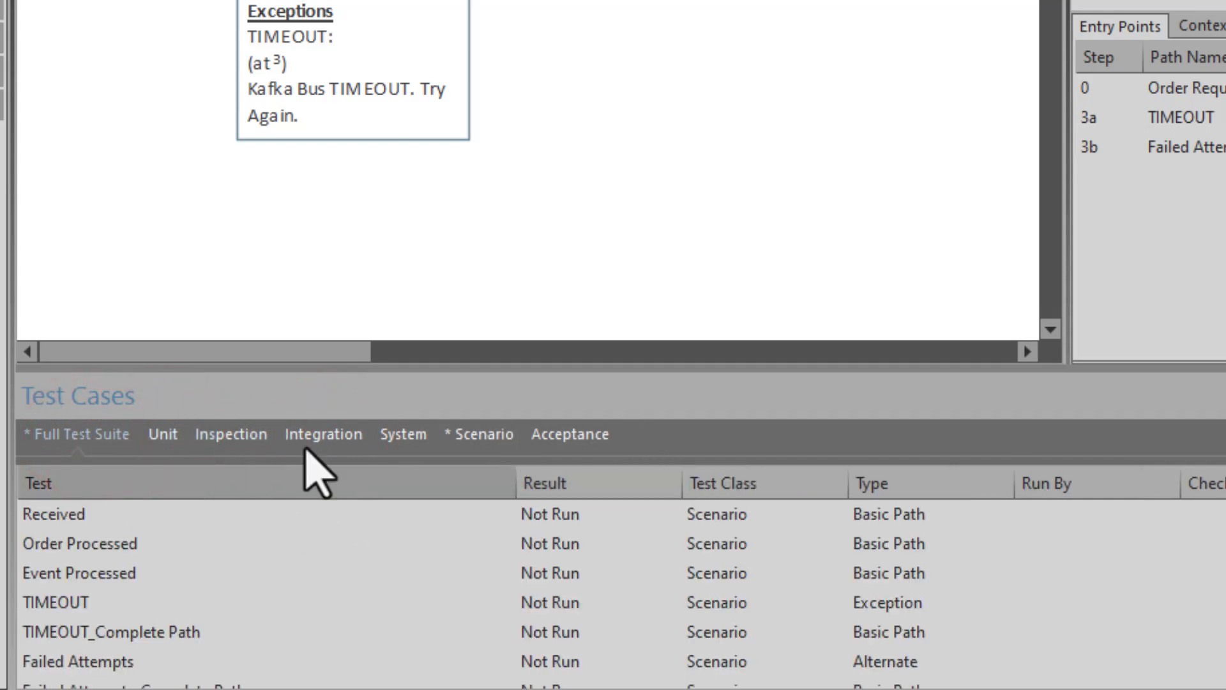
{"action": "left_click", "coordinate": [473, 434]}
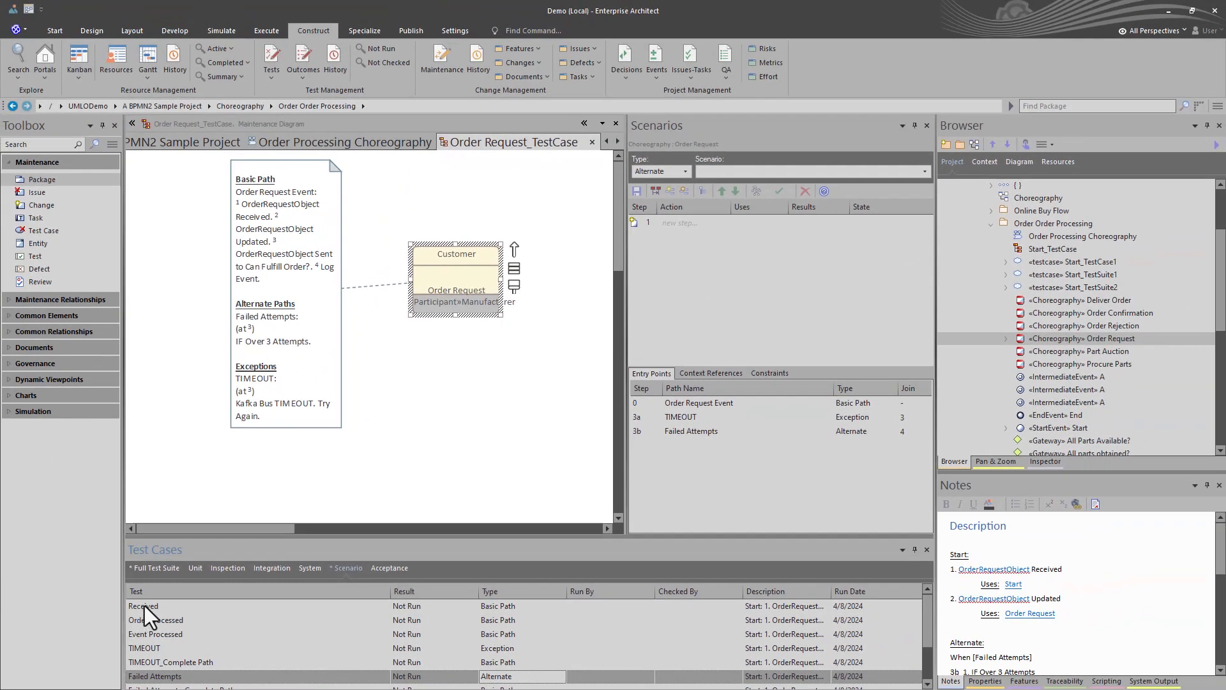
{"action": "left_click", "coordinate": [159, 567]}
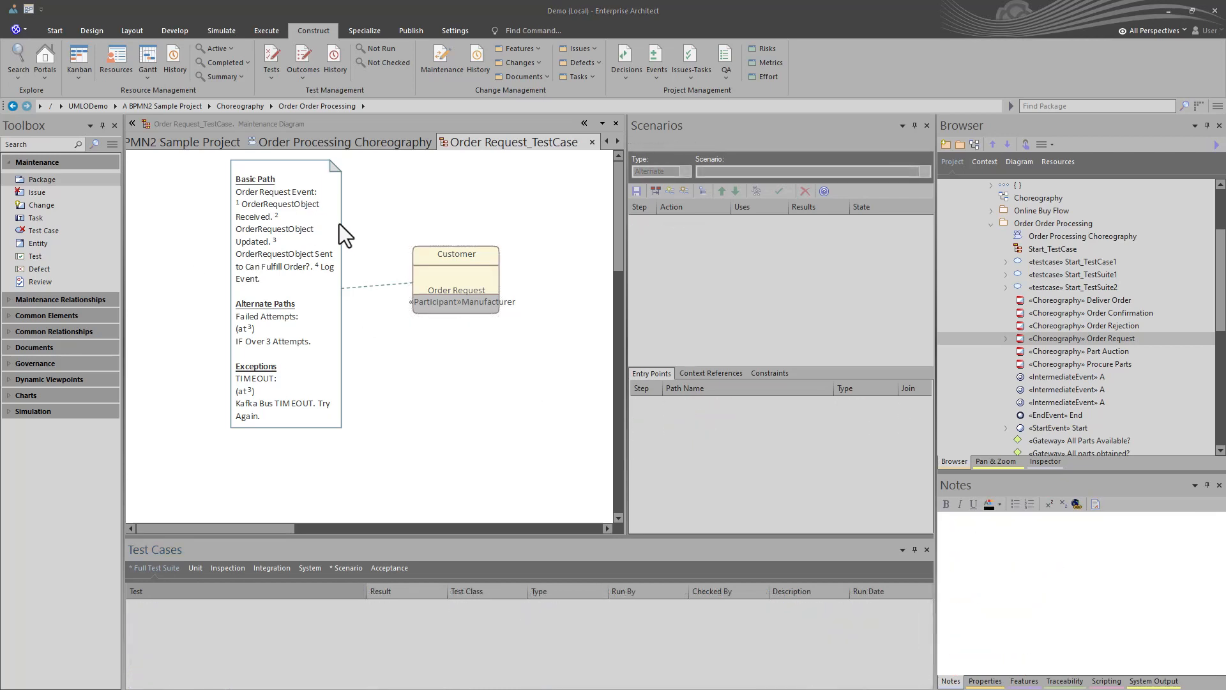
Step: Locate the Order Request_TestCase diagram under the Order Request choreography in the project Browser
{"action": "right_click", "coordinate": [385, 359]}
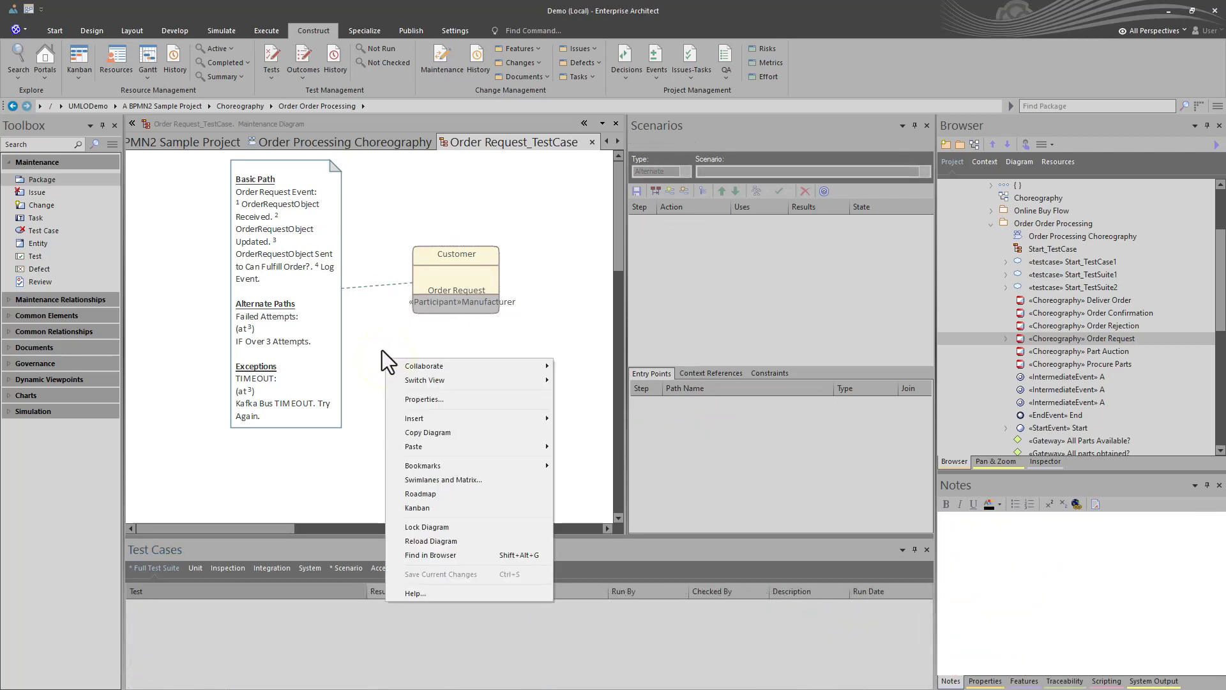
{"action": "left_click", "coordinate": [435, 558]}
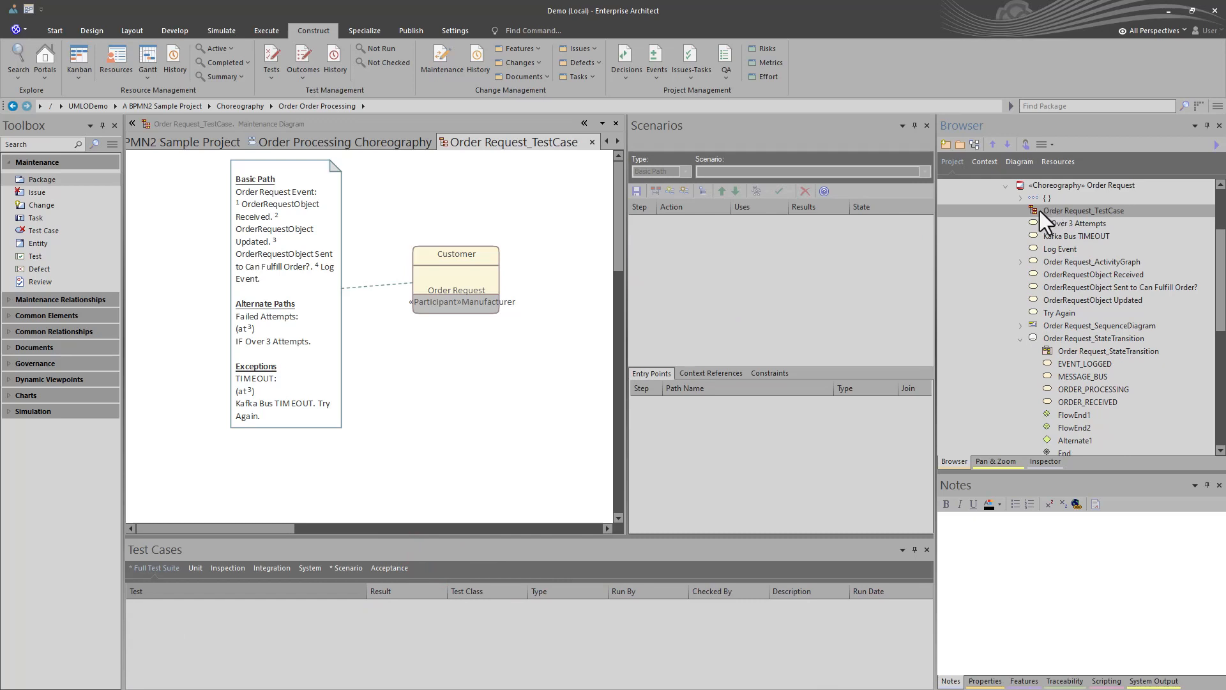
Step: Locate the diagram's Order Request element in the project Browser and collapse its Order Request_StateTransition branch
{"action": "left_click", "coordinate": [462, 285]}
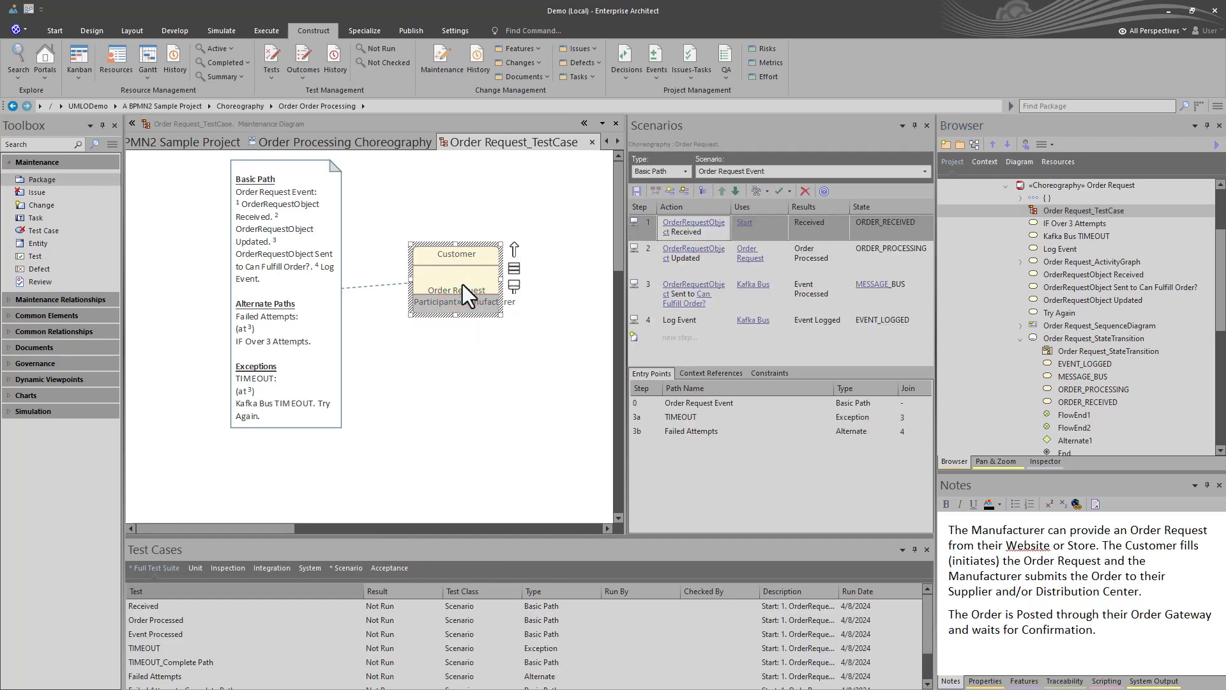
{"action": "key", "text": "alt+g"}
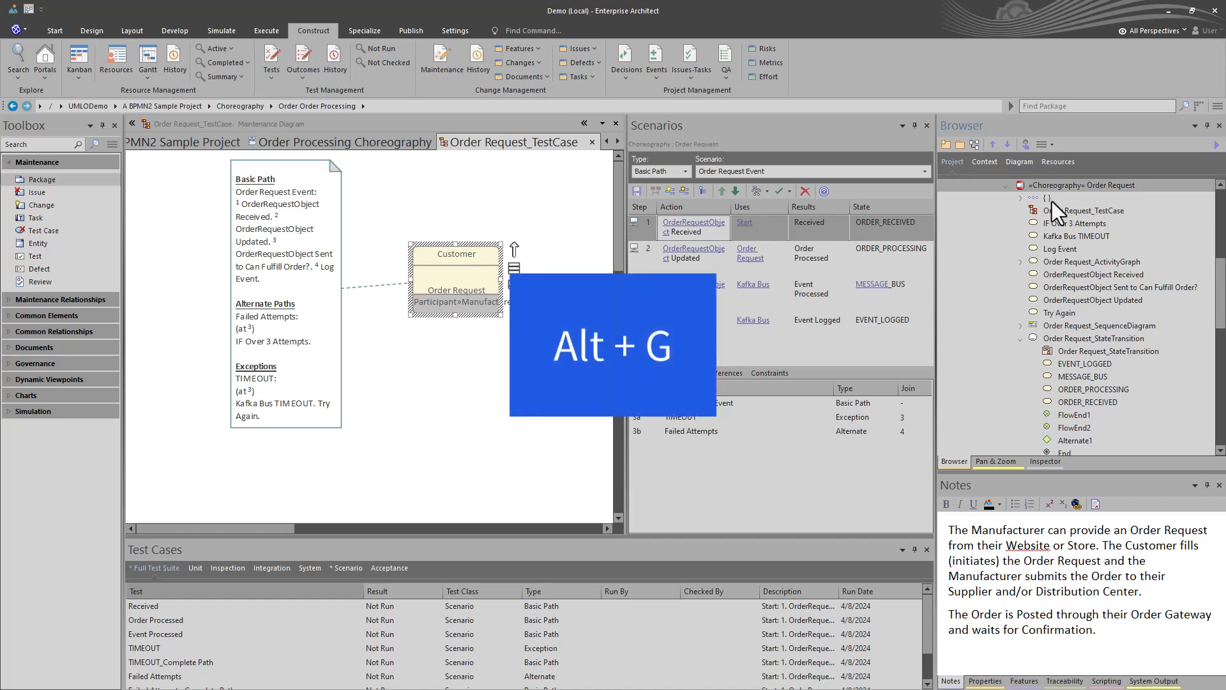
{"action": "left_click", "coordinate": [1052, 186]}
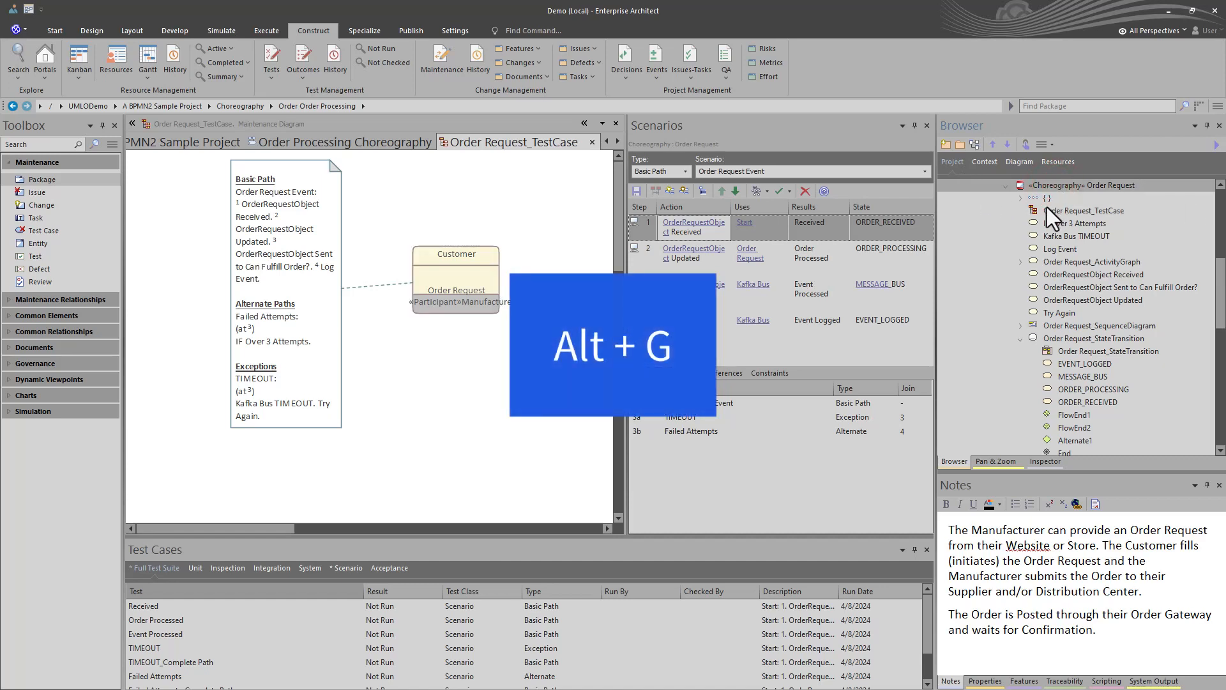
{"action": "left_click", "coordinate": [1044, 212]}
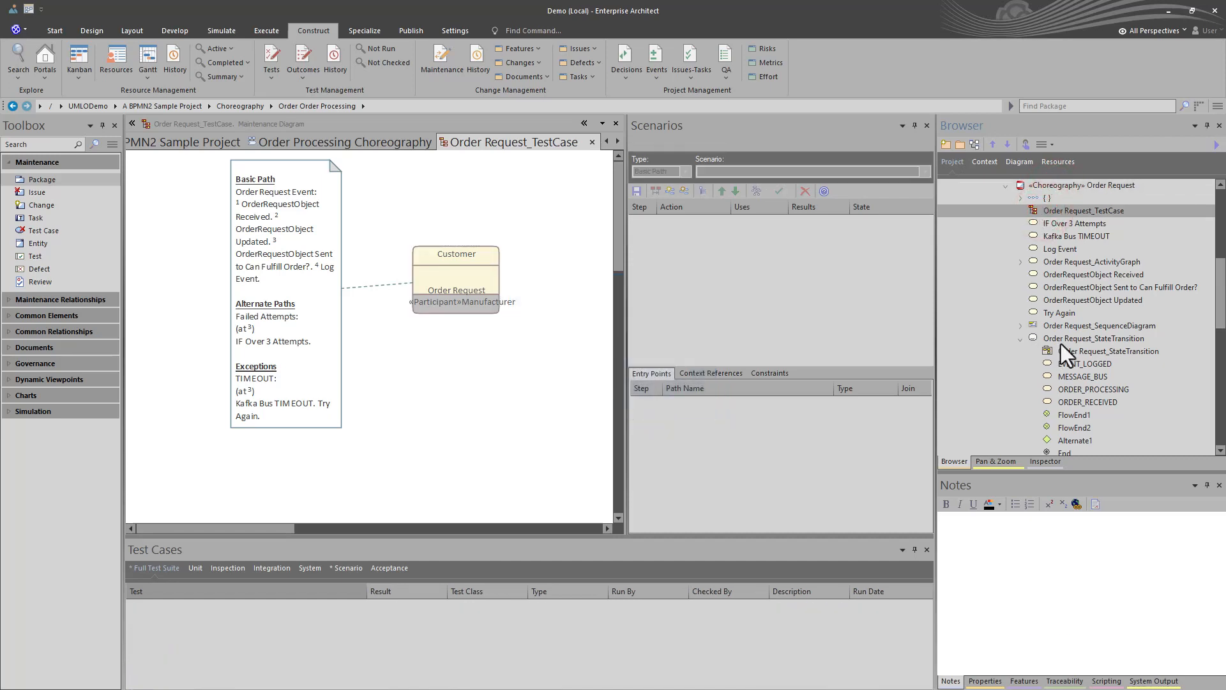
{"action": "left_click", "coordinate": [1020, 339]}
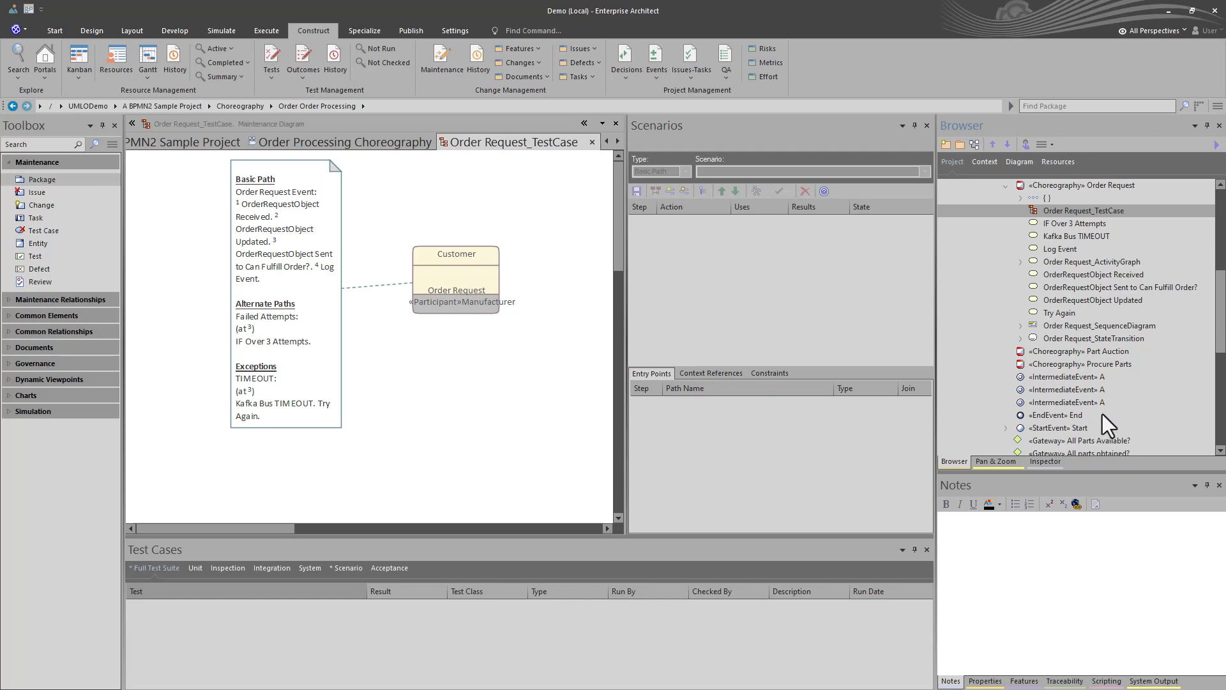
Step: Inspect the Order Request element's details in the Inspector, expanding its Scenarios and its Scenario tests under Testing
{"action": "left_click", "coordinate": [1045, 463]}
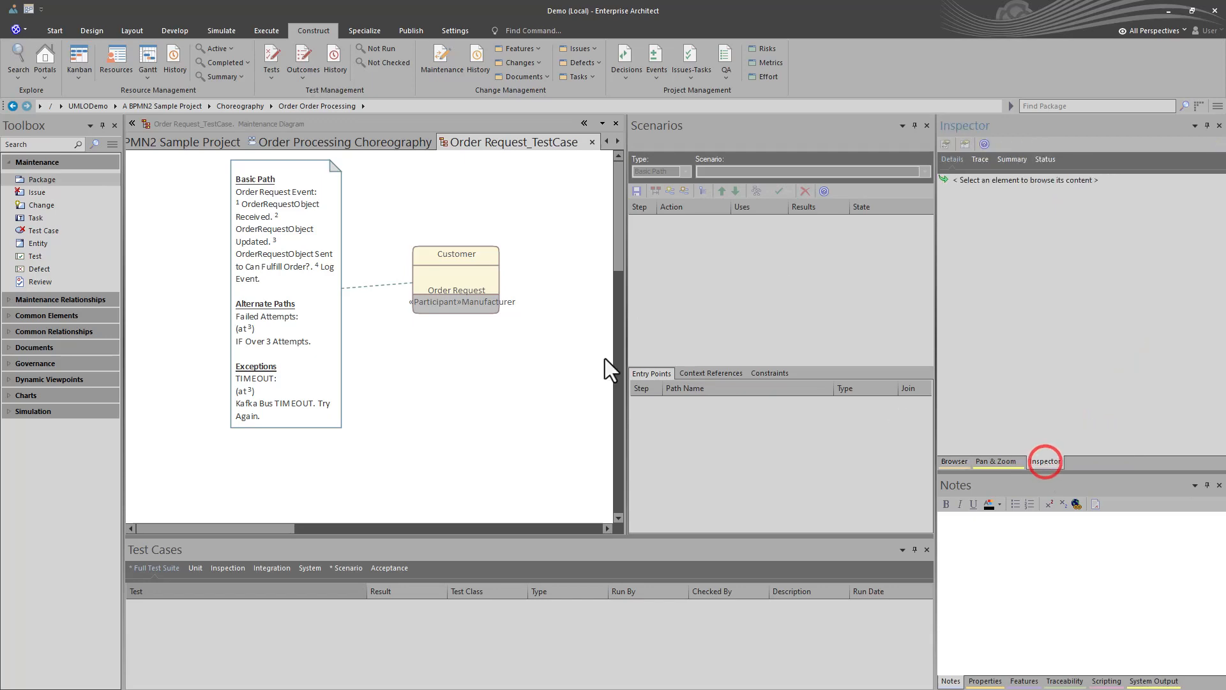
{"action": "left_click", "coordinate": [460, 273]}
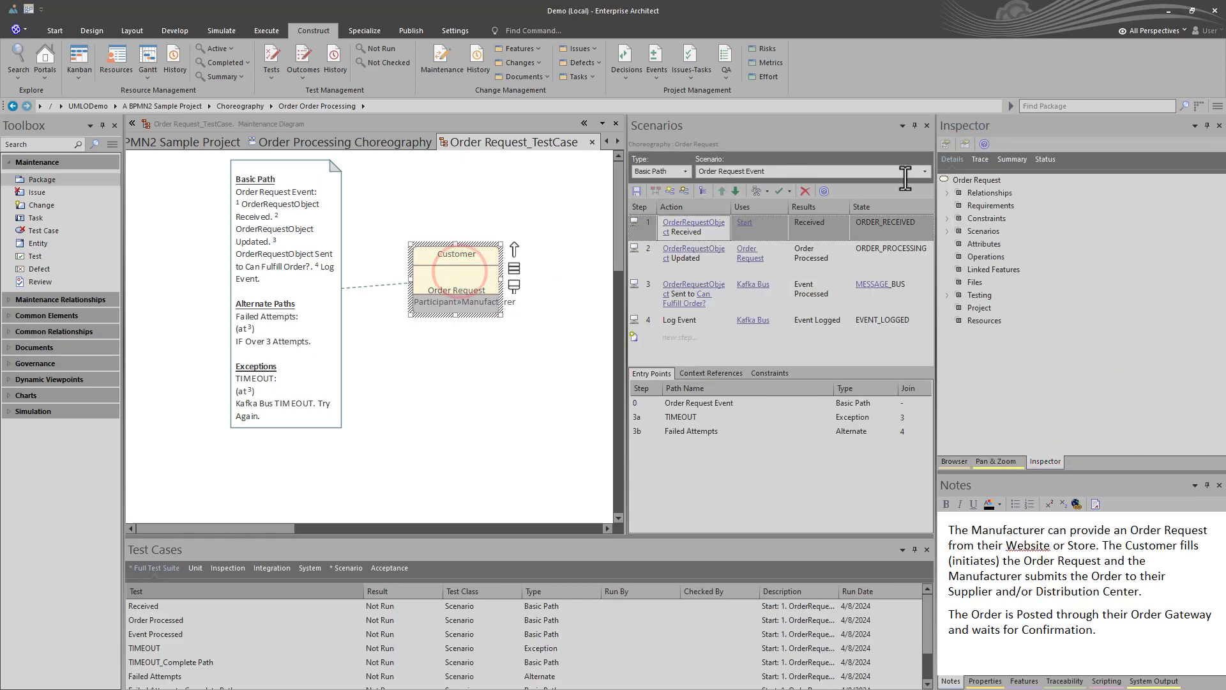
{"action": "left_click", "coordinate": [947, 231]}
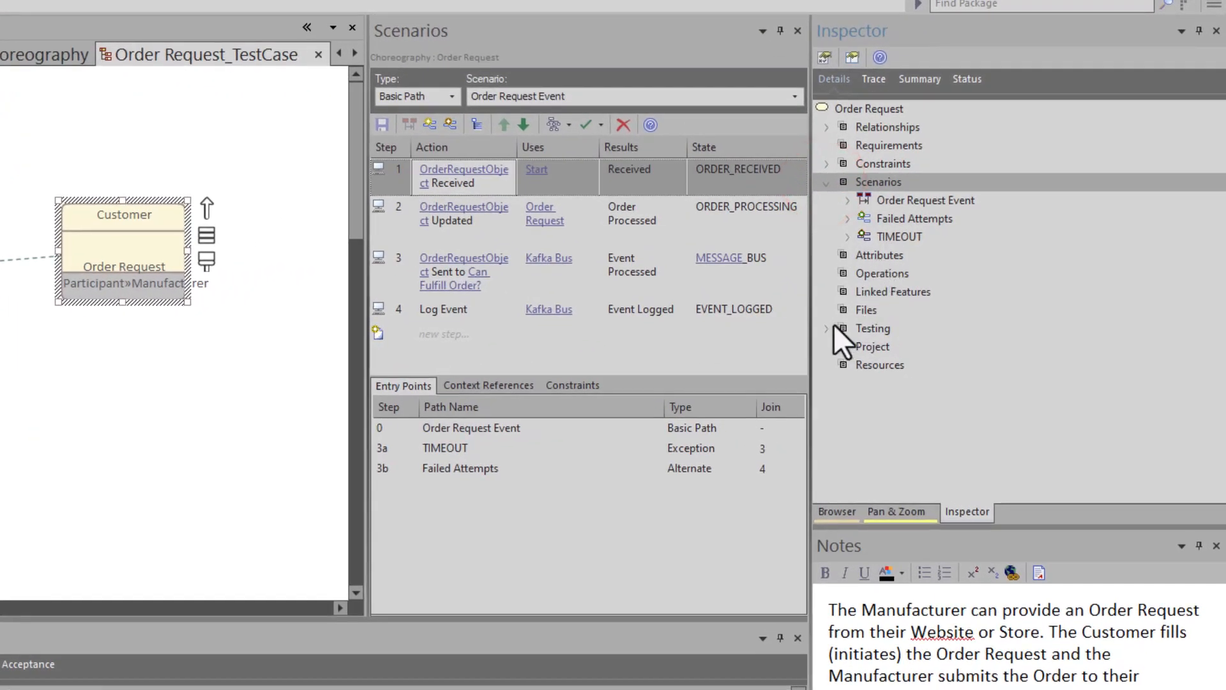
{"action": "left_click", "coordinate": [826, 326]}
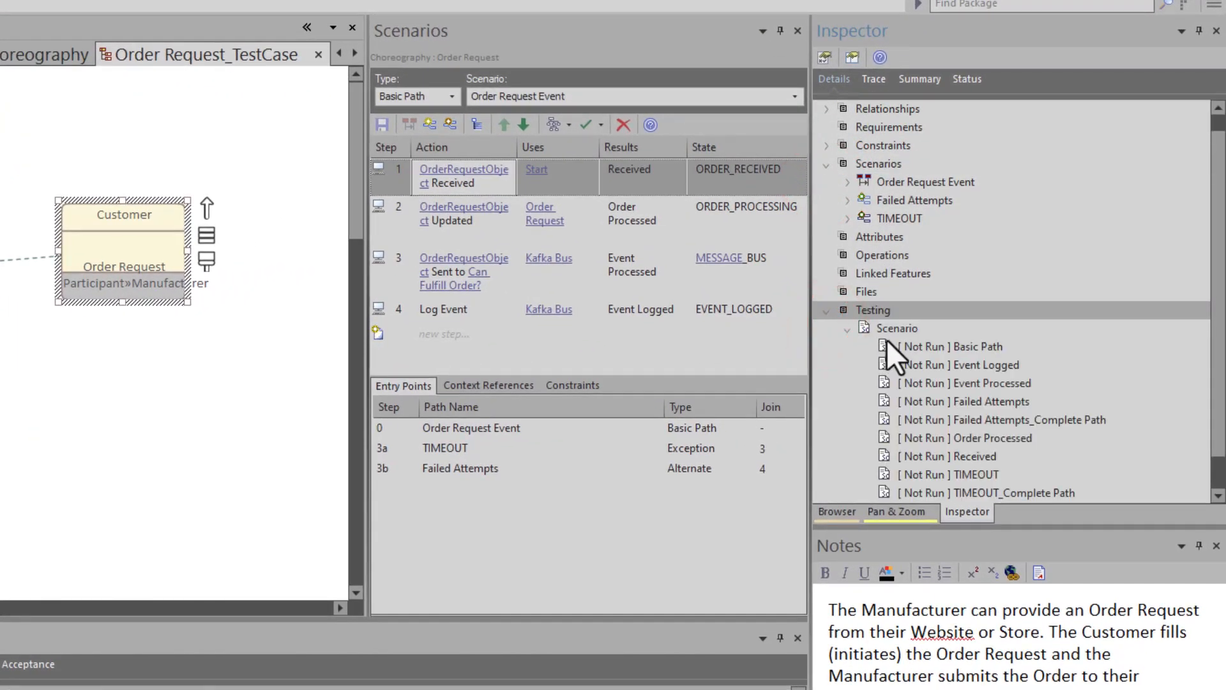
{"action": "left_click", "coordinate": [848, 331]}
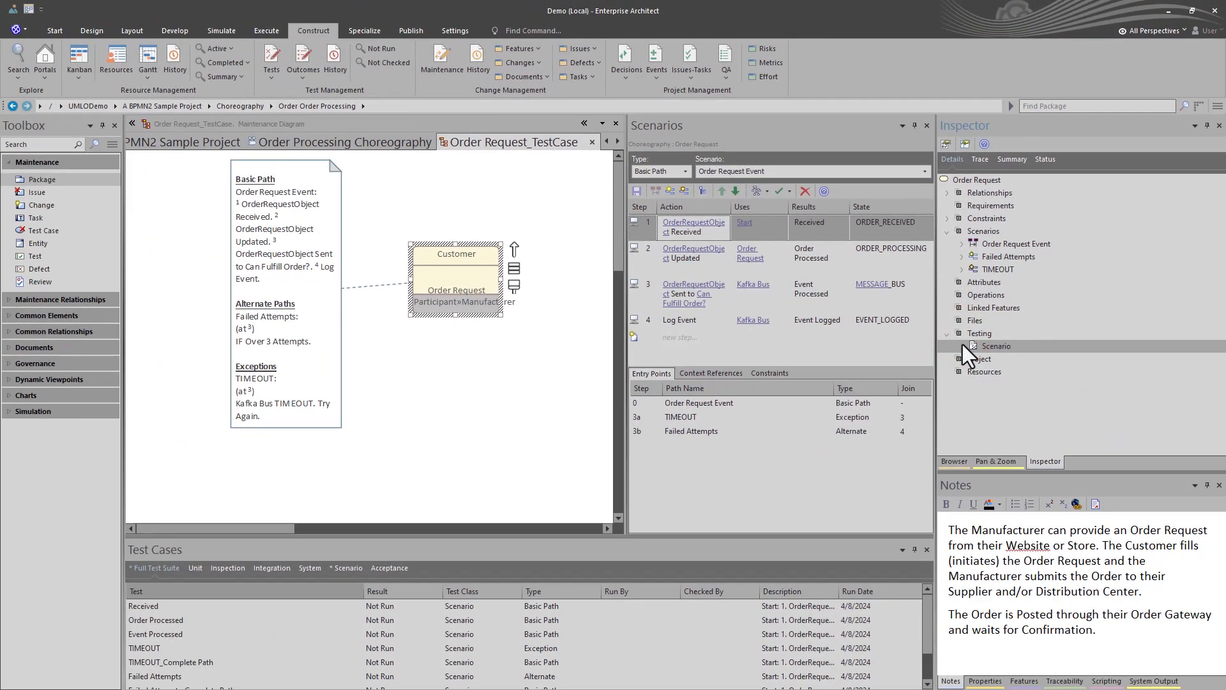
{"action": "left_click", "coordinate": [964, 343]}
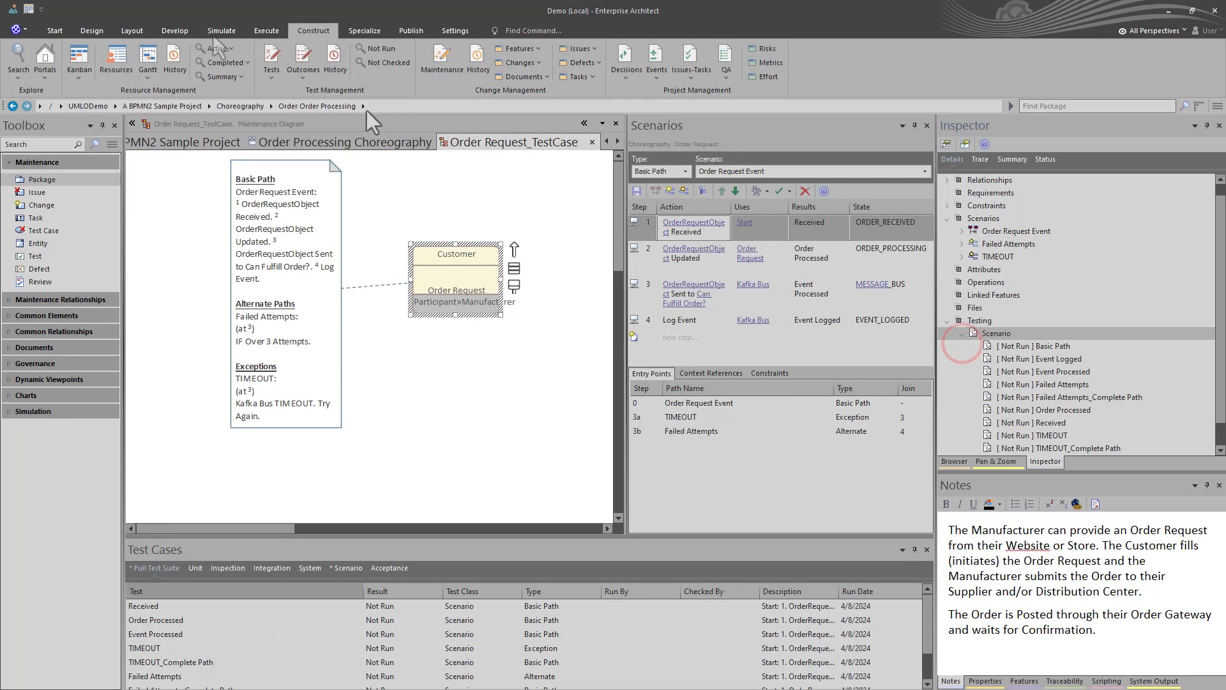
Step: Close the Scenarios window and shift the Order Request element slightly up and away from the scenario note
{"action": "left_click", "coordinate": [927, 125]}
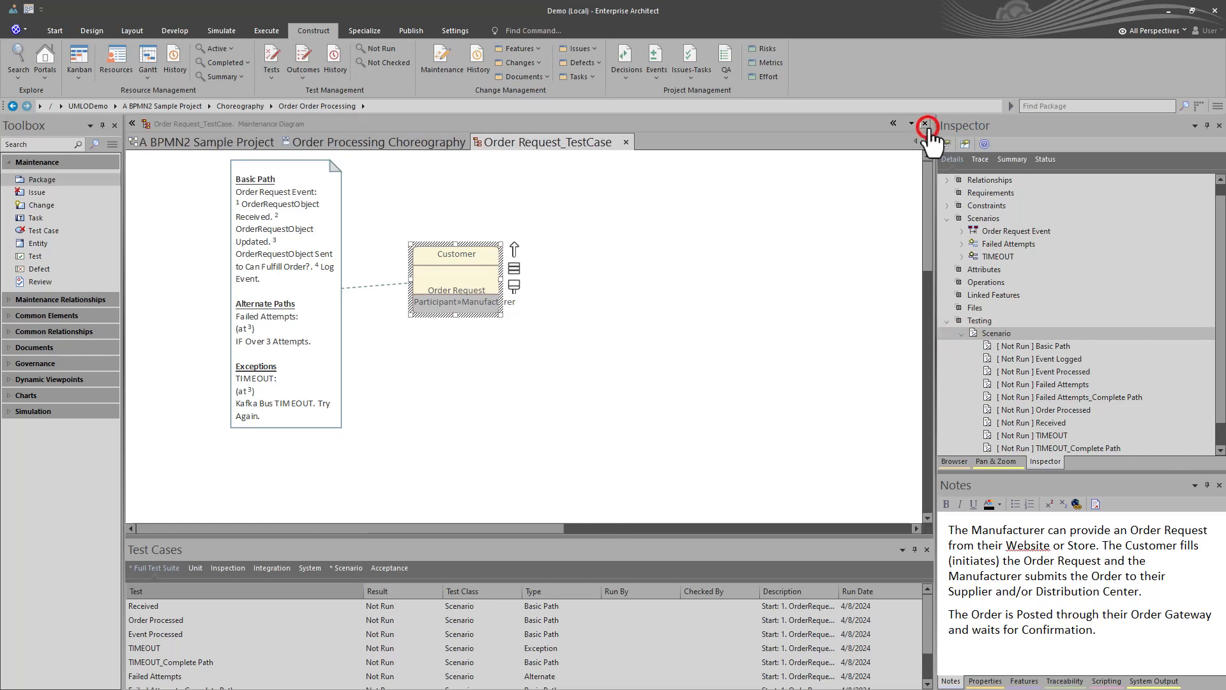
{"action": "left_click_drag", "start_coordinate": [477, 259], "coordinate": [487, 253]}
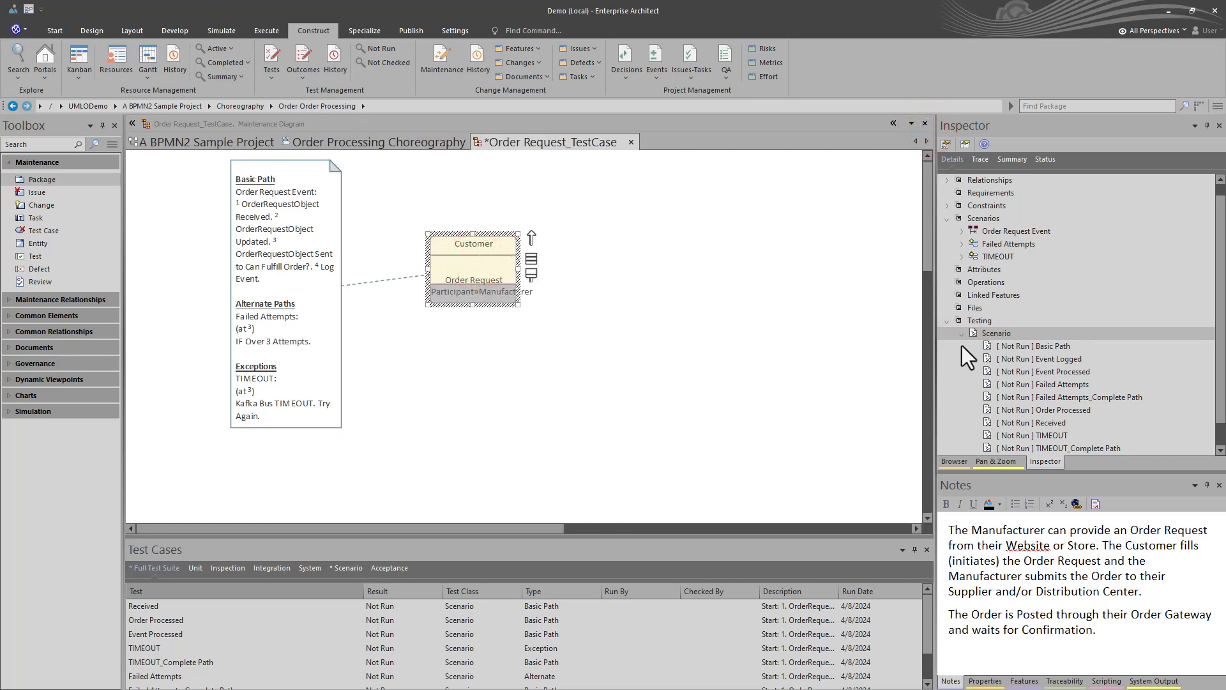
Step: Expand Order Request's Relationships in the Inspector and examine its ControlFlow and NoteLink connections
{"action": "scroll", "coordinate": [1005, 299], "scroll_direction": "up", "scroll_amount": 1}
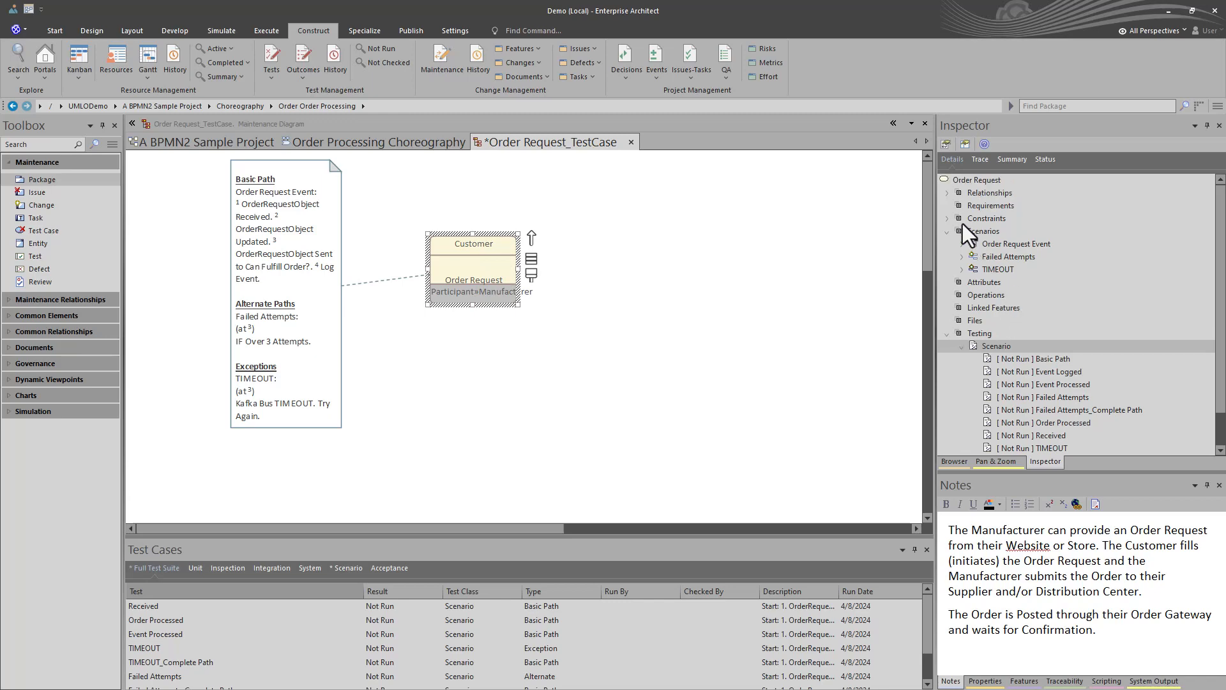
{"action": "left_click", "coordinate": [949, 192]}
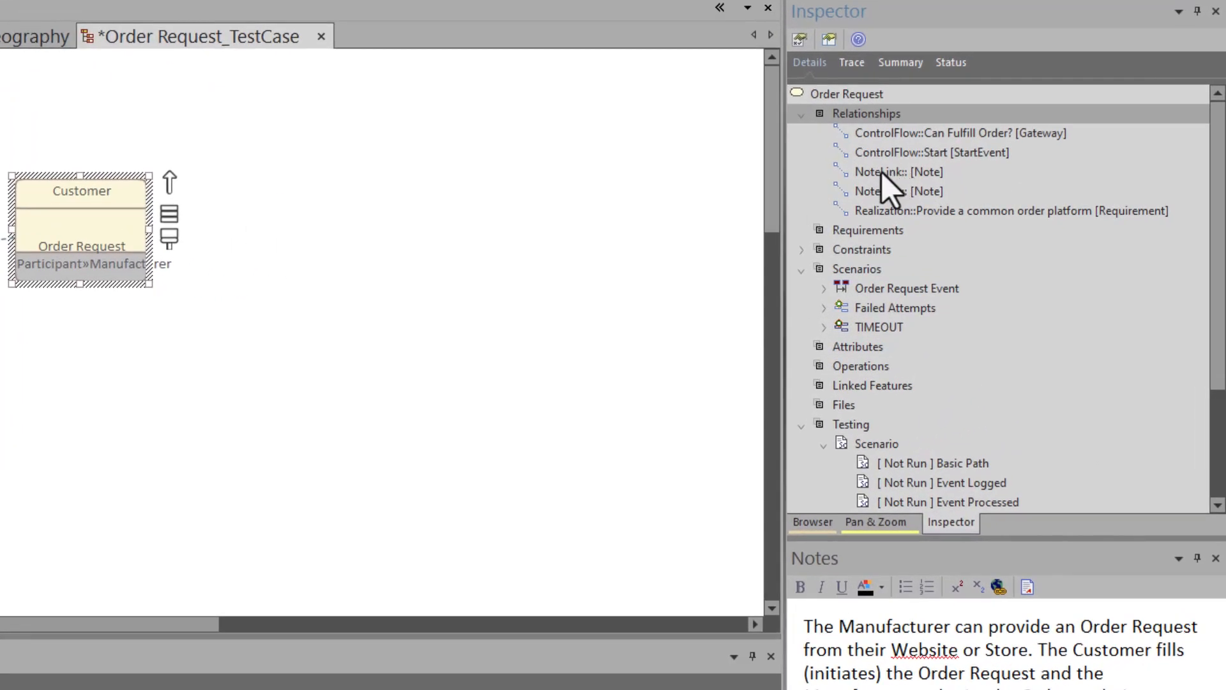
{"action": "left_click", "coordinate": [895, 133]}
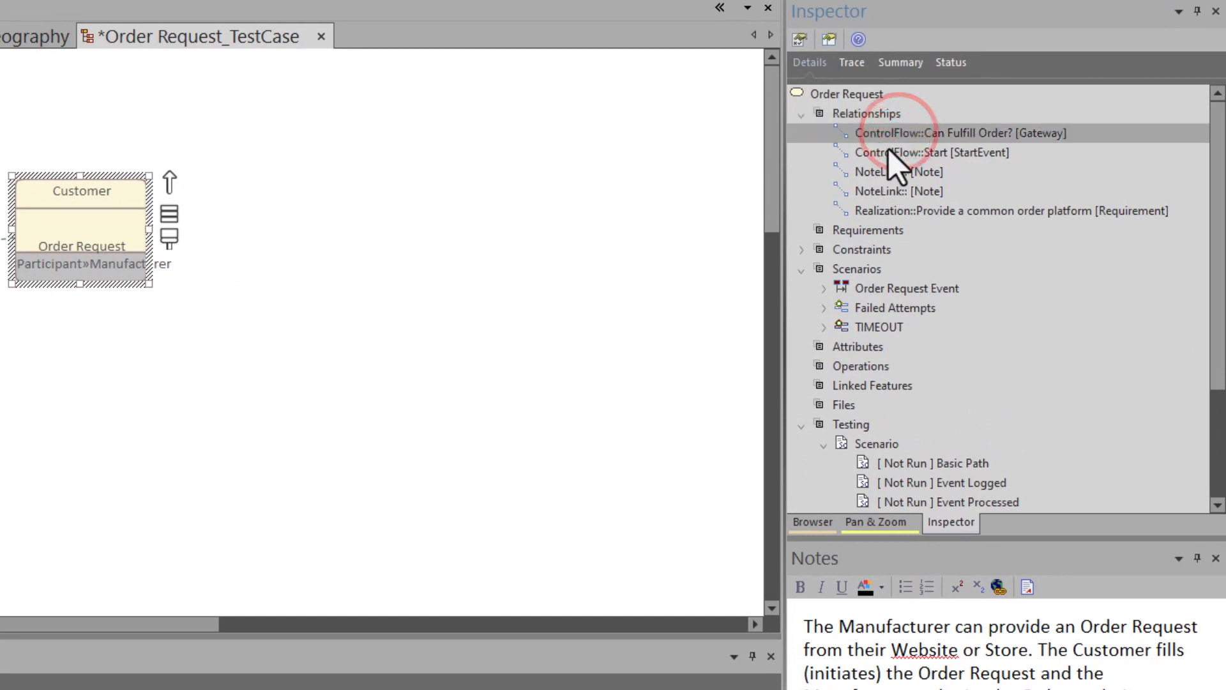
{"action": "left_click", "coordinate": [881, 151]}
{"action": "left_click", "coordinate": [879, 172]}
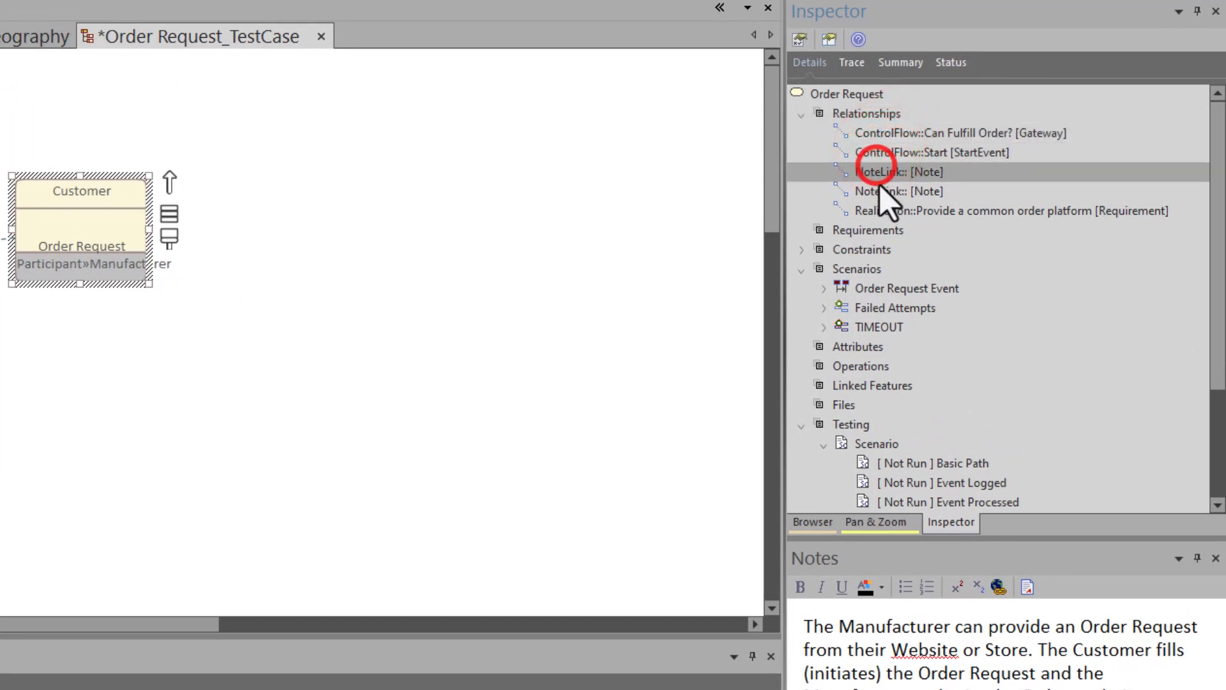
{"action": "left_click", "coordinate": [877, 190]}
{"action": "left_click", "coordinate": [887, 134]}
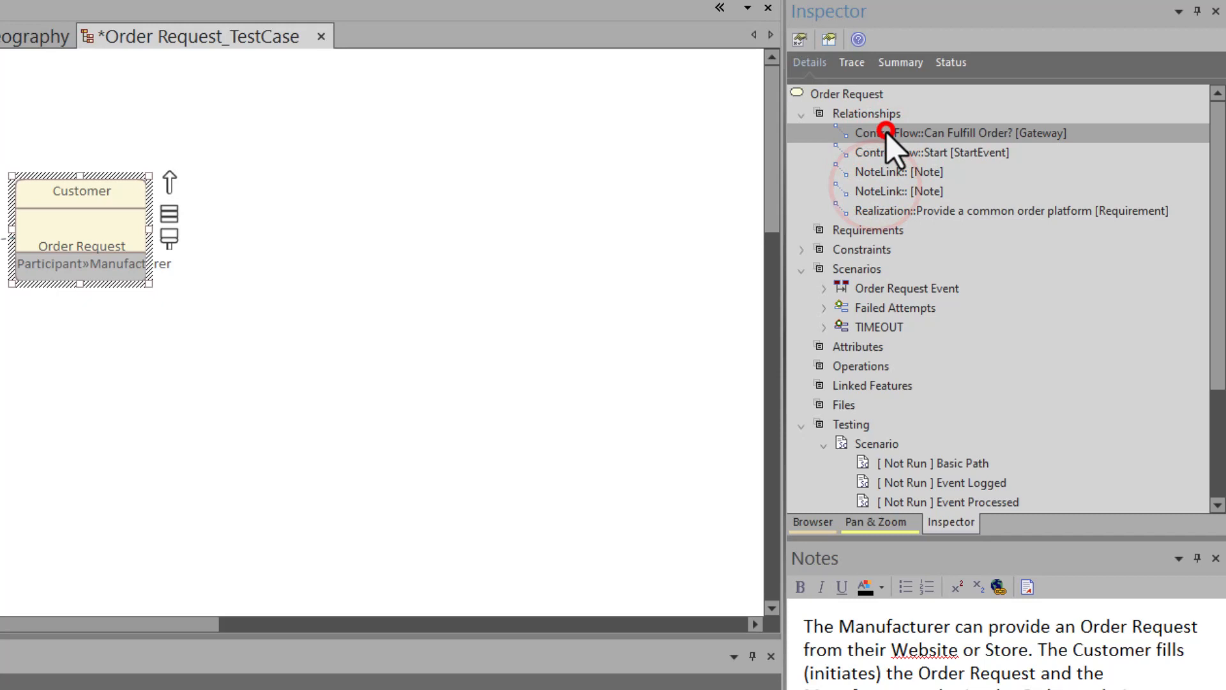
Step: Place the realized requirement "Provide a common order platform" from Order Request's relationships onto the diagram beside the element
{"action": "left_click", "coordinate": [892, 211]}
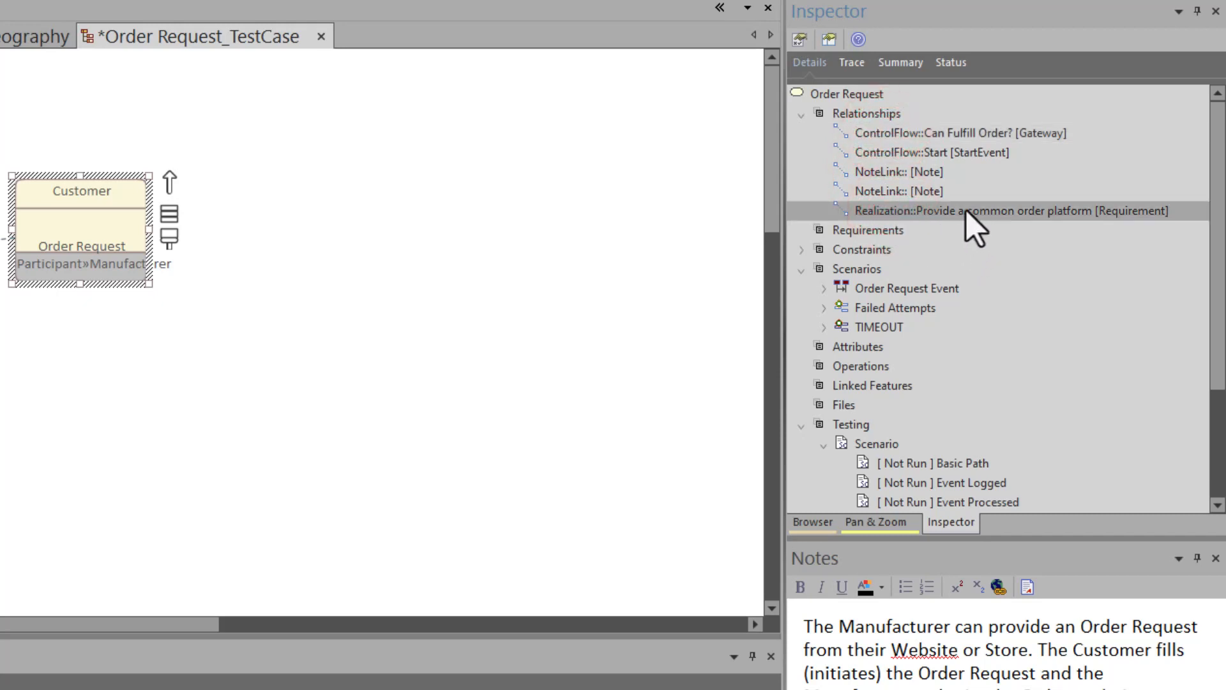
{"action": "mouse_move", "coordinate": [967, 209]}
{"action": "left_mouse_down"}
{"action": "mouse_move", "coordinate": [332, 162]}
{"action": "mouse_move", "coordinate": [330, 174]}
{"action": "left_mouse_up"}
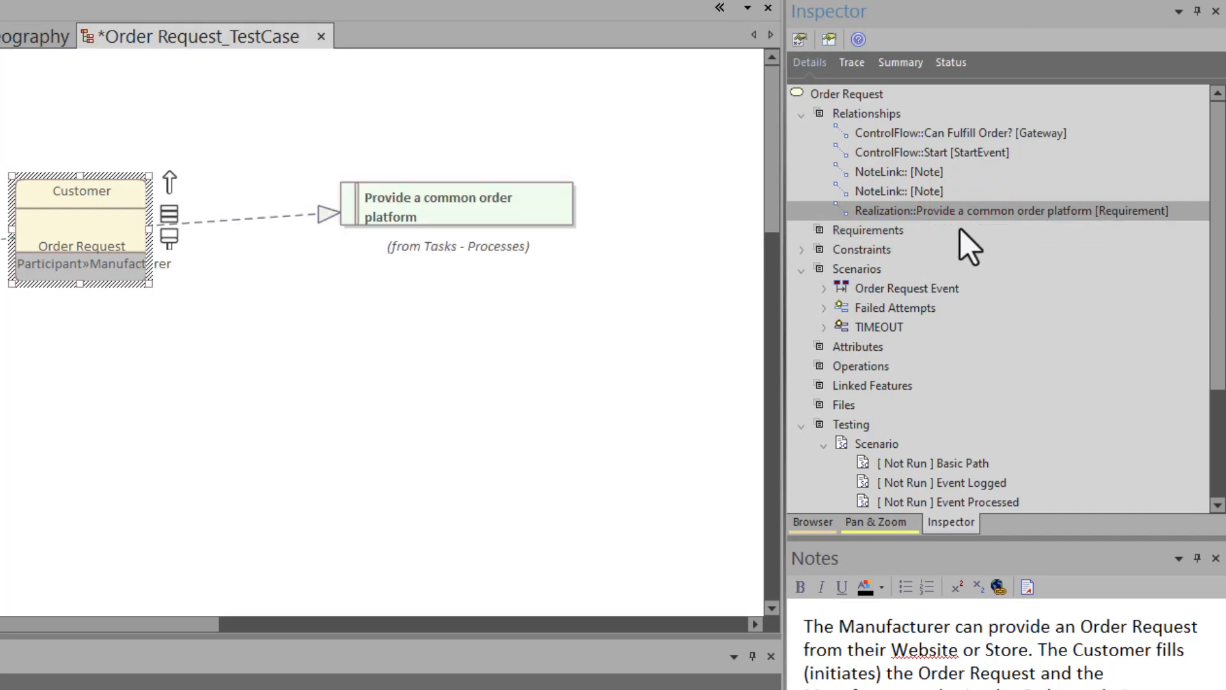
{"action": "left_click_drag", "start_coordinate": [395, 206], "coordinate": [345, 195]}
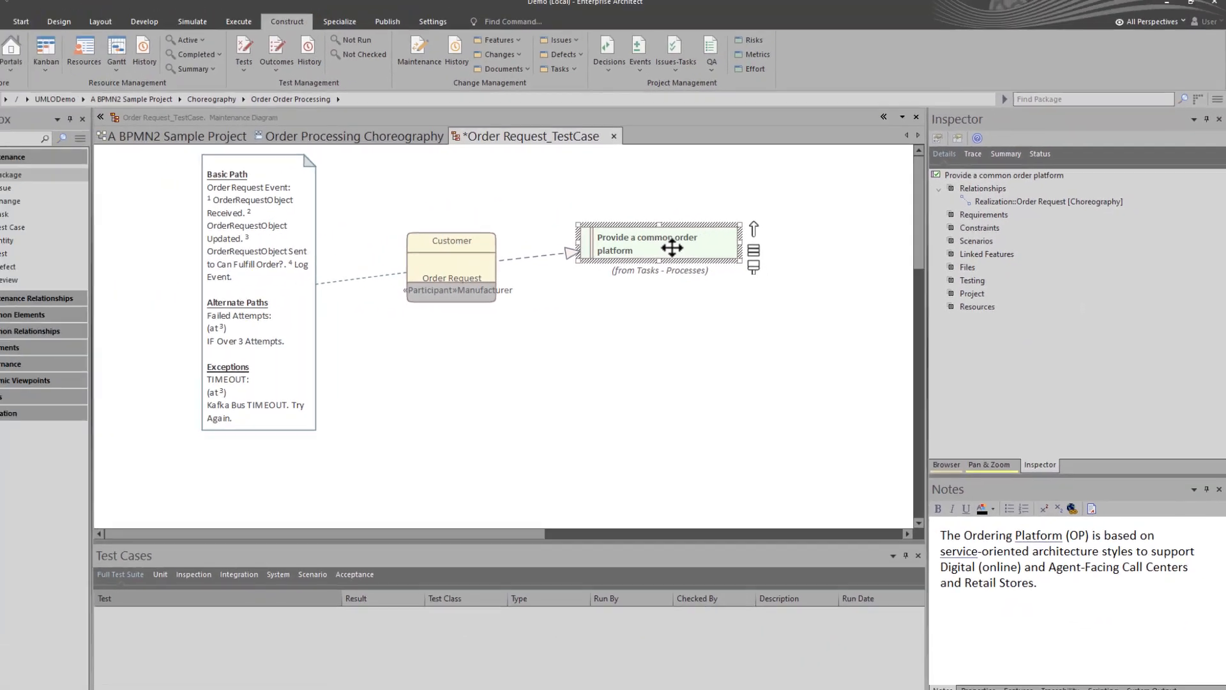
Step: Review the "Provide a common order platform" requirement's general properties and Requirements page, leaving them unedited
{"action": "double_click", "coordinate": [670, 247]}
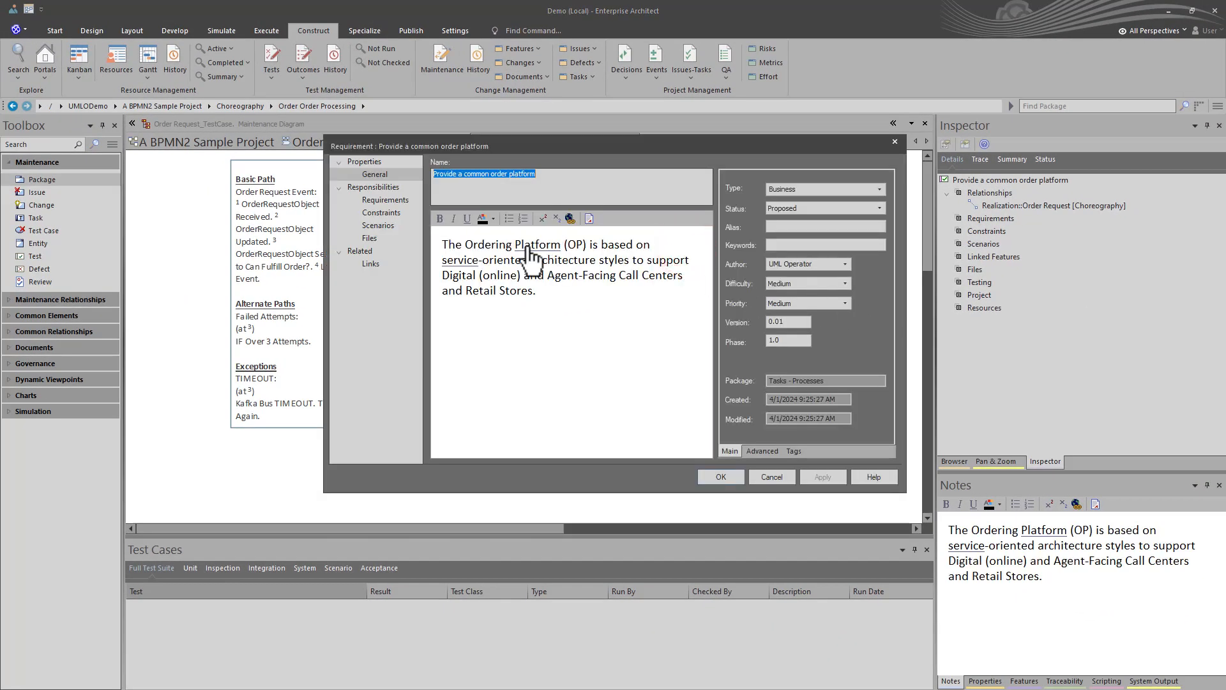
{"action": "left_click", "coordinate": [385, 201]}
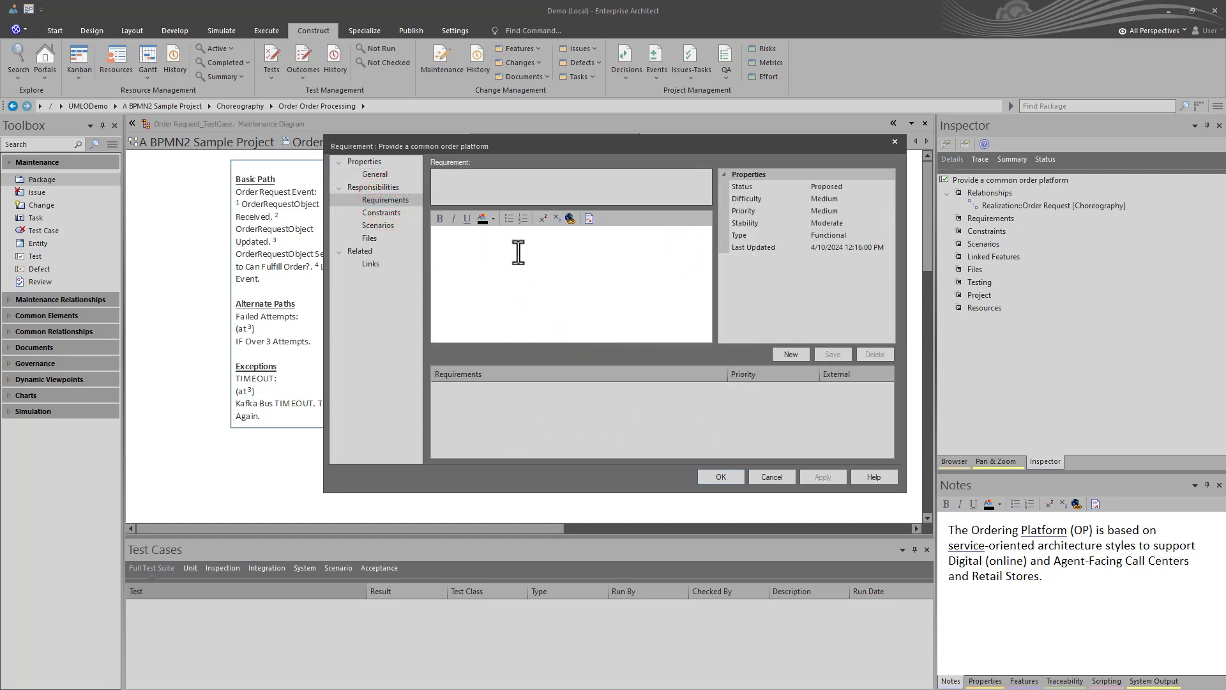
{"action": "left_click", "coordinate": [517, 191]}
{"action": "left_click", "coordinate": [773, 477]}
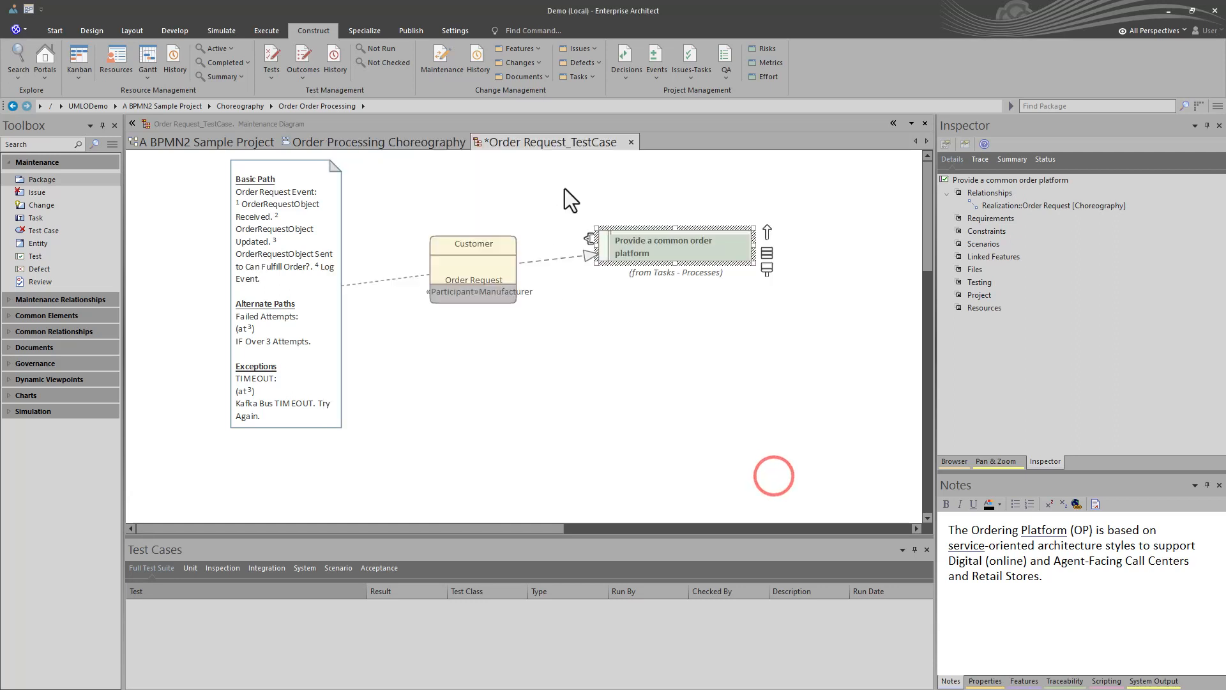
Step: Check the Requirements page of Order Request's properties for its linked external requirement, and close the properties
{"action": "left_click", "coordinate": [505, 271]}
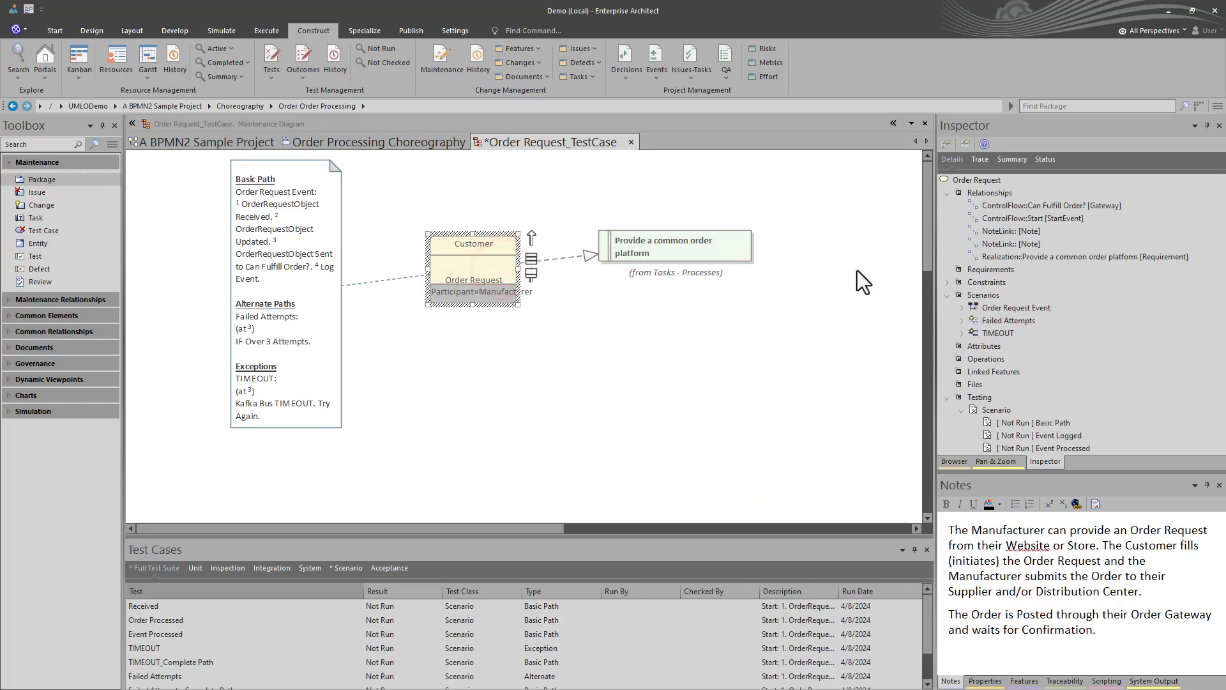
{"action": "double_click", "coordinate": [458, 274]}
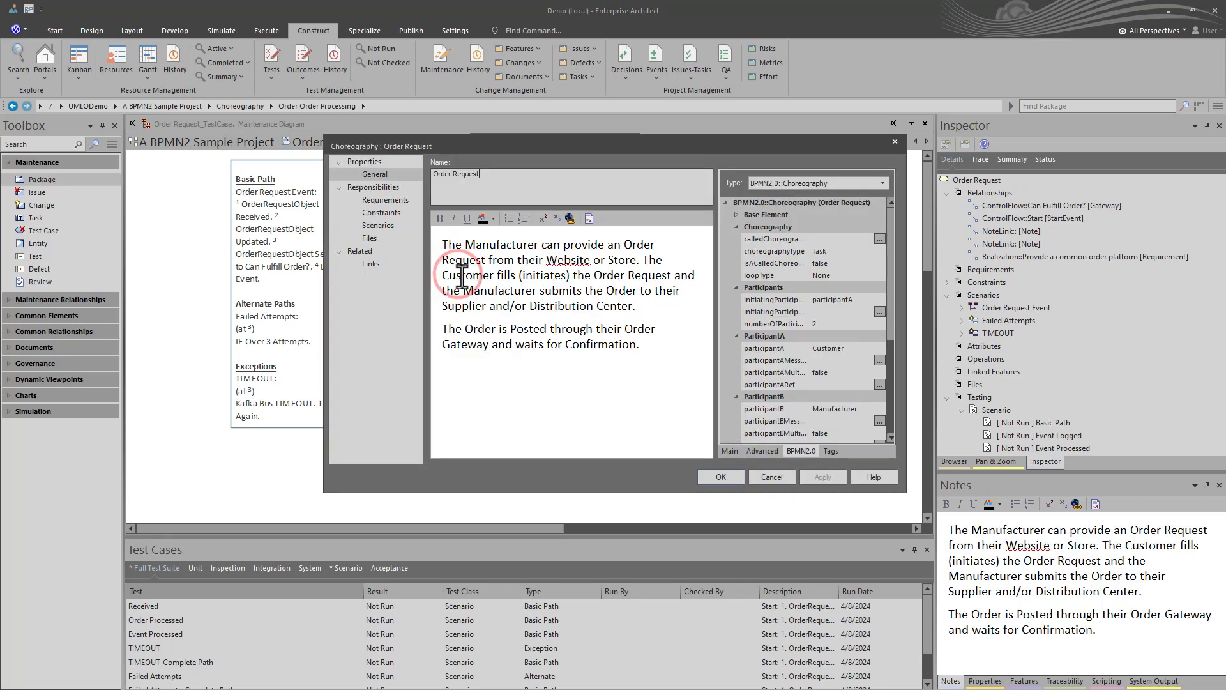
{"action": "left_click", "coordinate": [385, 201]}
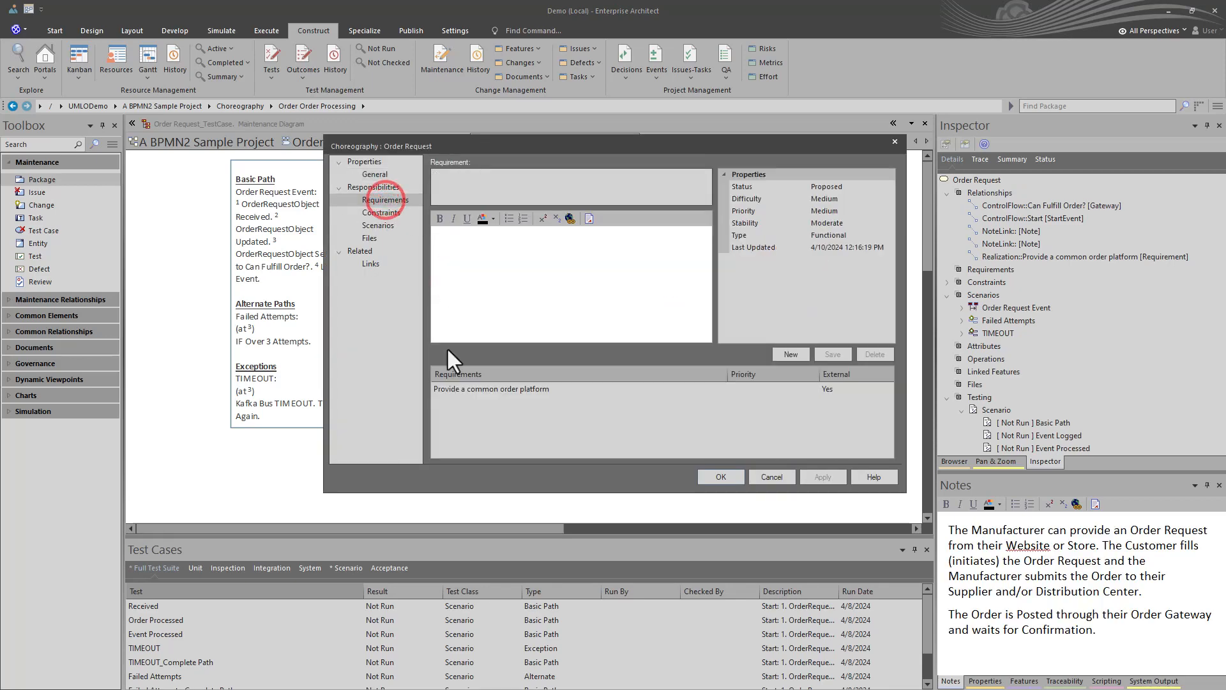
{"action": "left_click", "coordinate": [474, 390]}
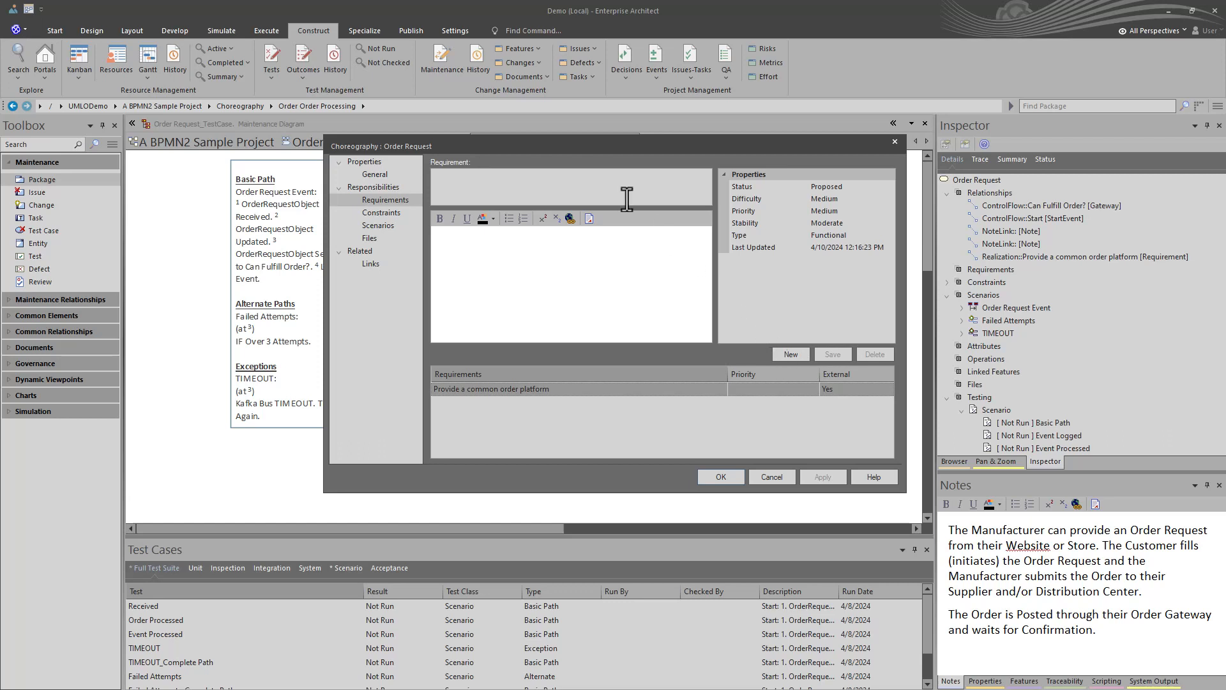
{"action": "left_click", "coordinate": [554, 186]}
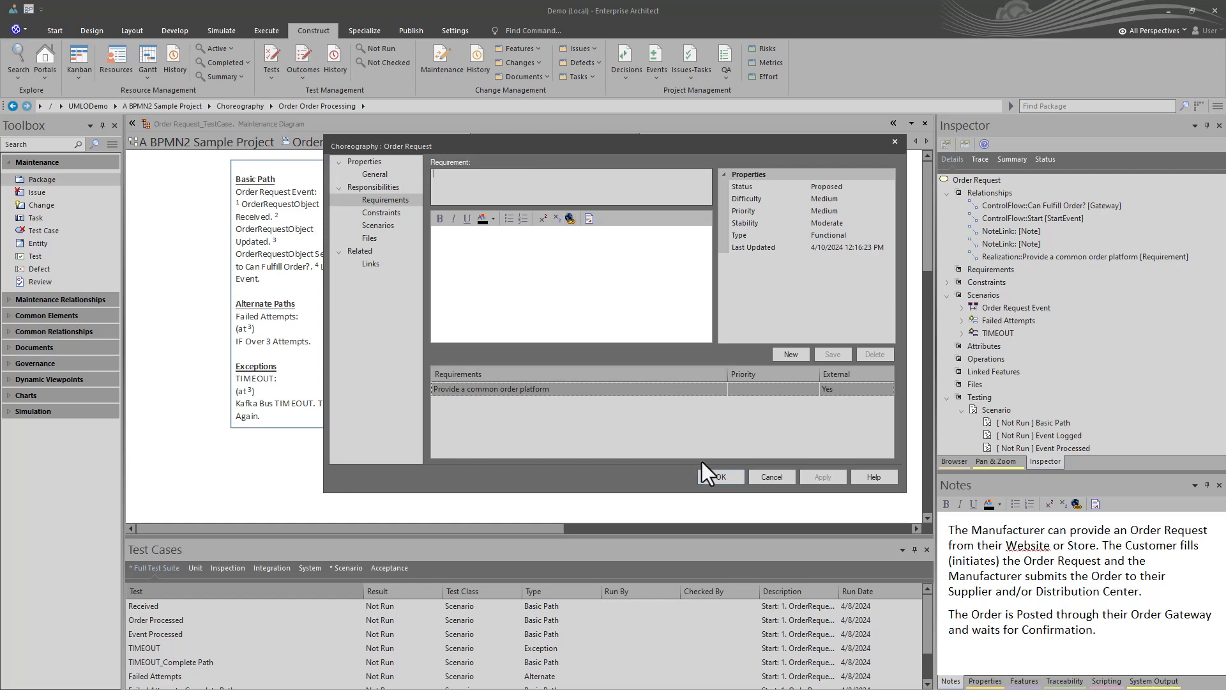
{"action": "left_click", "coordinate": [723, 478]}
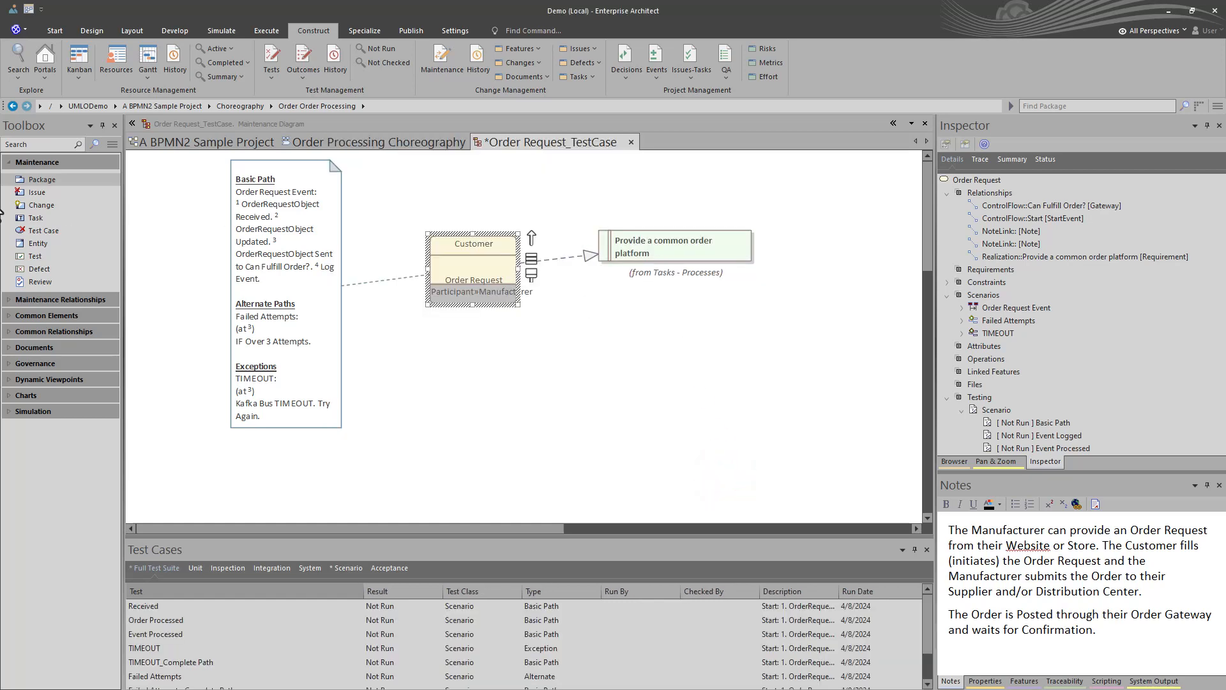
Step: Open Order Request's Order Request Event scenario from the Inspector in the Structure Editor
{"action": "left_click", "coordinate": [1000, 308]}
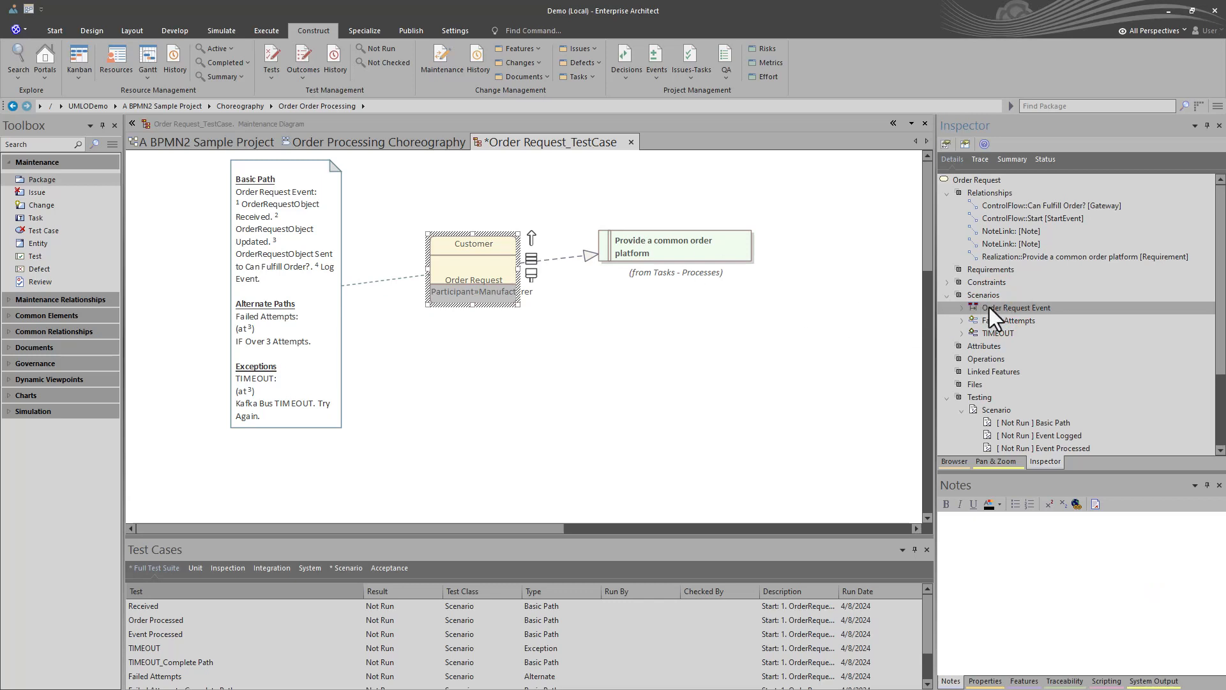
{"action": "double_click", "coordinate": [990, 308]}
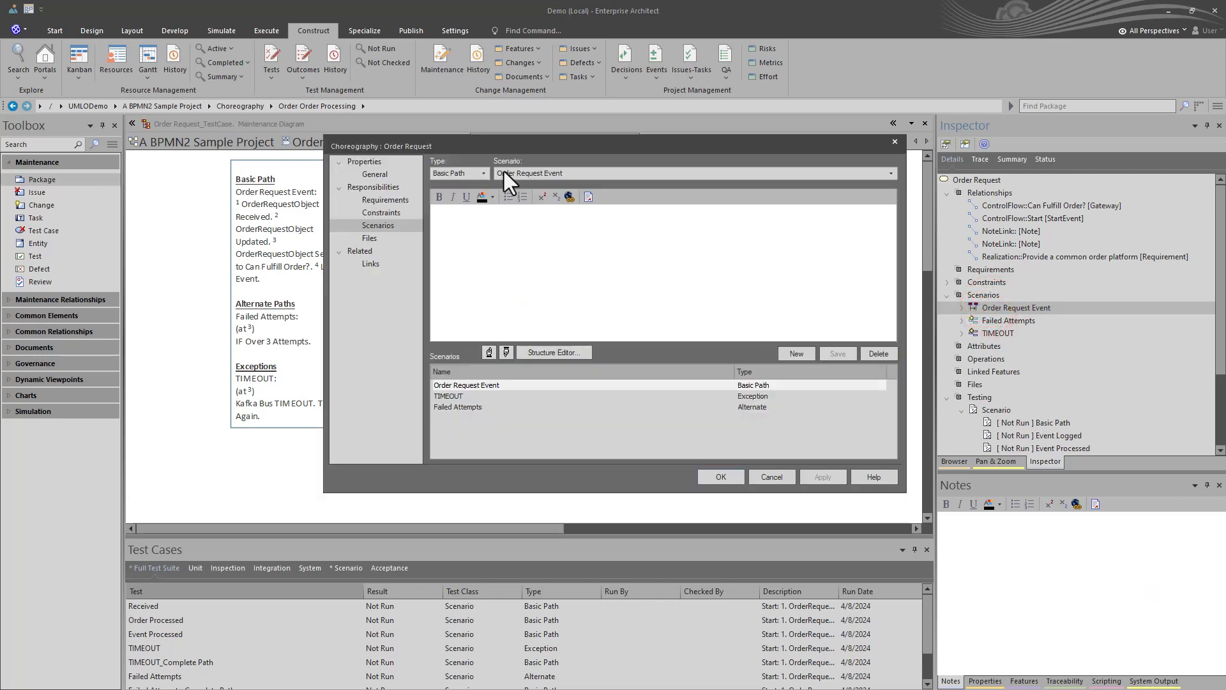
{"action": "left_click", "coordinate": [540, 352]}
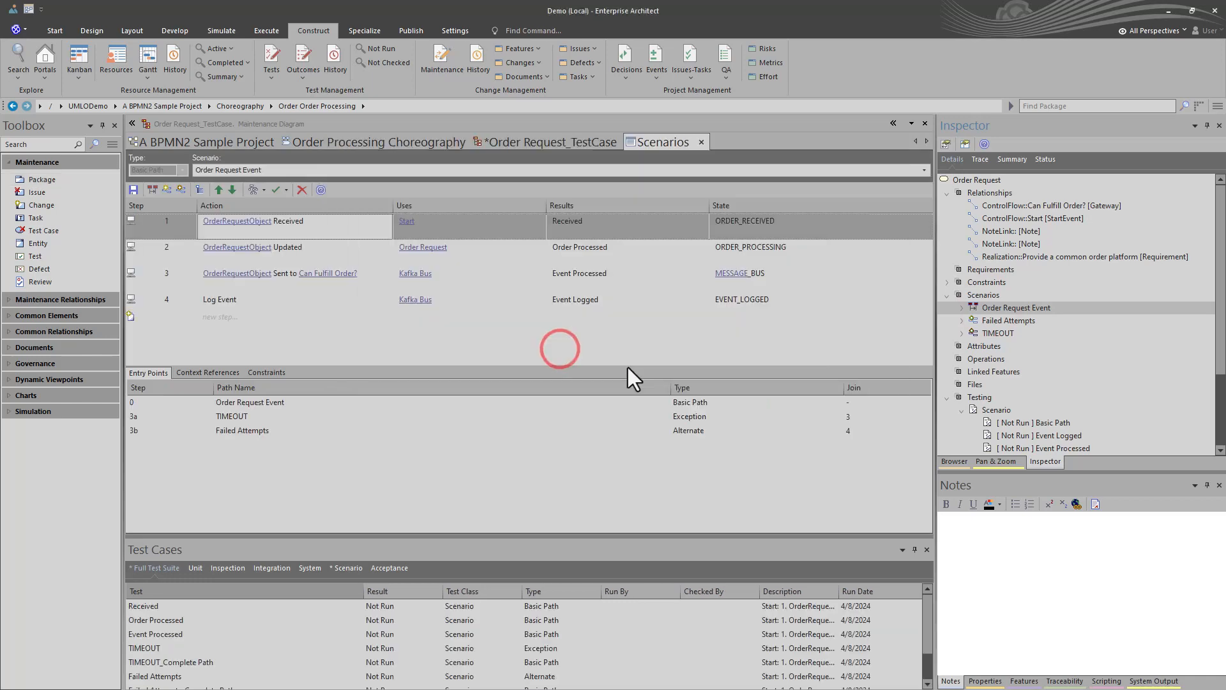
Step: Dock the Scenarios window beside the Order Request_TestCase diagram and display its Context References
{"action": "left_click_drag", "start_coordinate": [654, 143], "coordinate": [558, 334]}
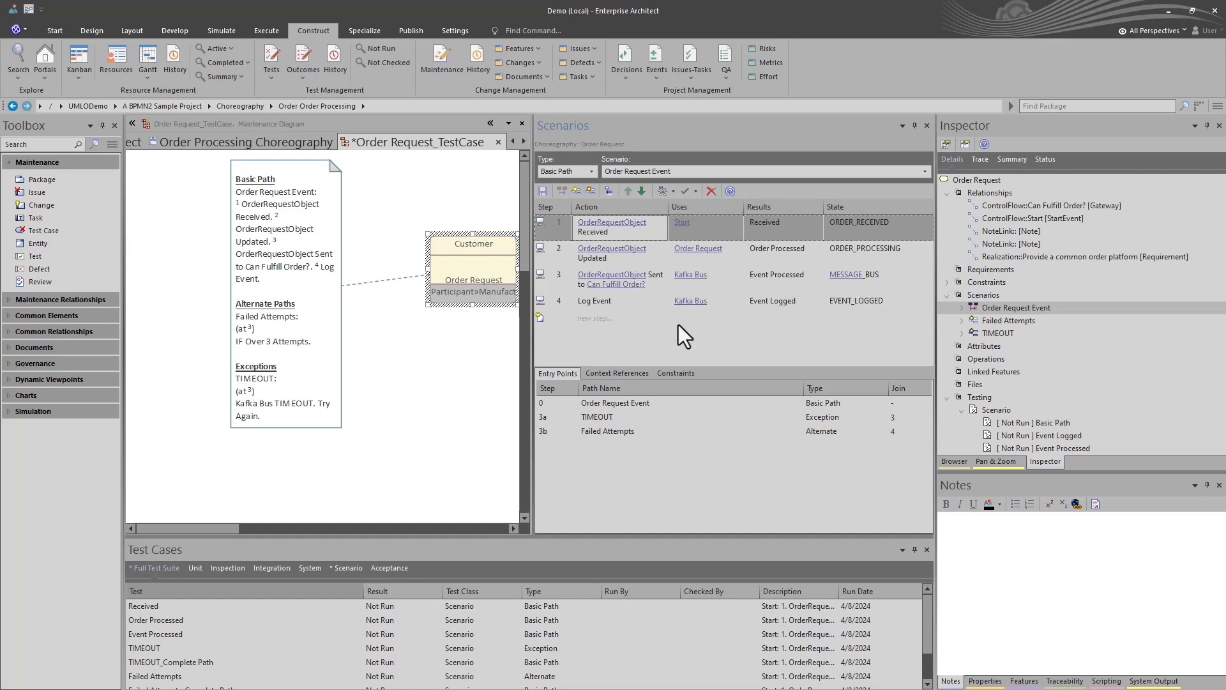
{"action": "left_click", "coordinate": [612, 374]}
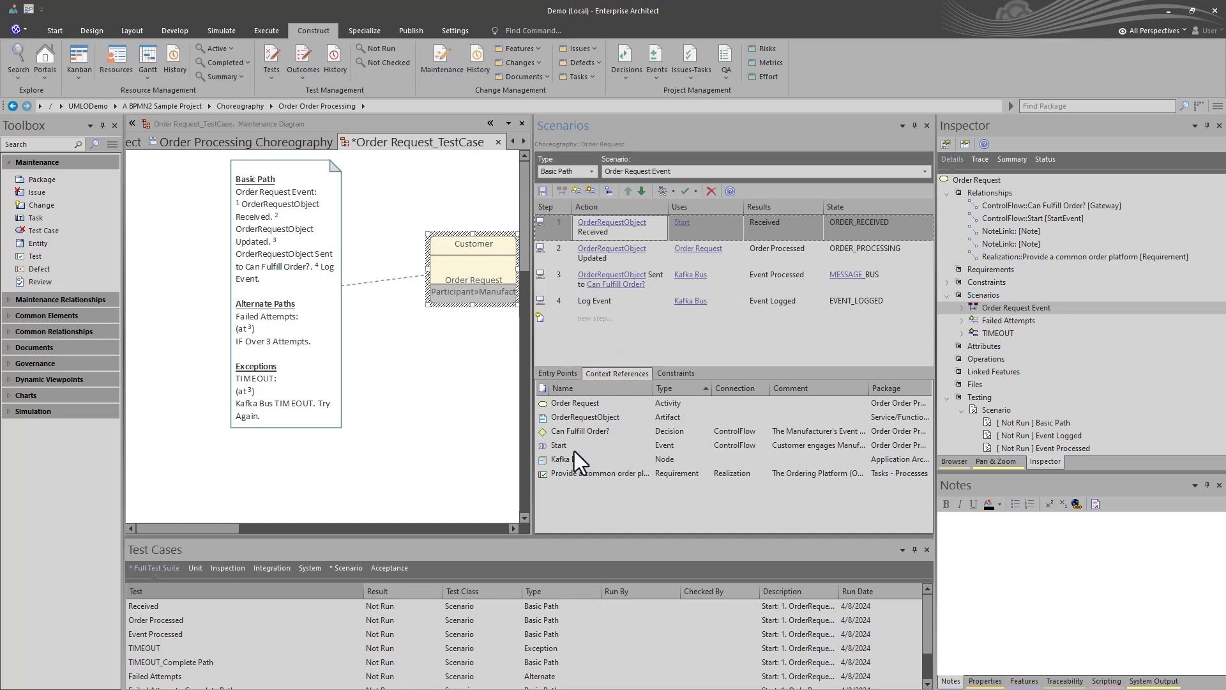
Step: Add the ICartStore interface from Enterprise Continuum's Technology Architecture package as a context reference of Order Request, and select it in the references
{"action": "left_click", "coordinate": [580, 406]}
{"action": "left_click", "coordinate": [573, 416]}
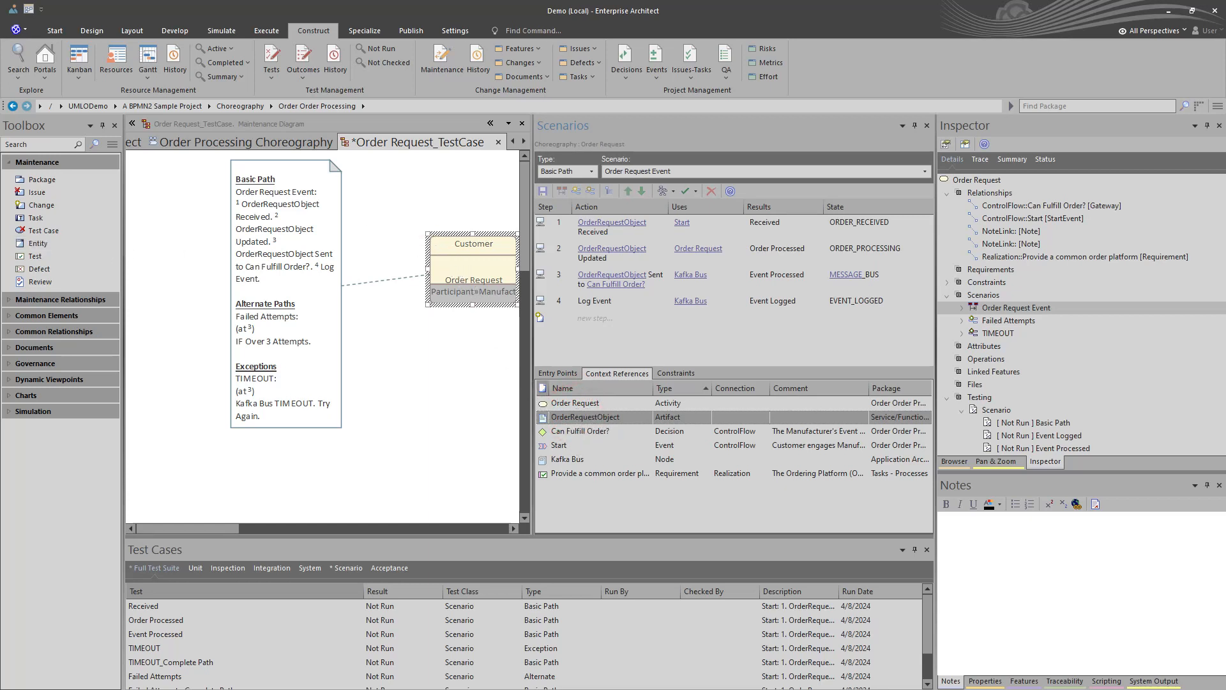
{"action": "right_click", "coordinate": [572, 497]}
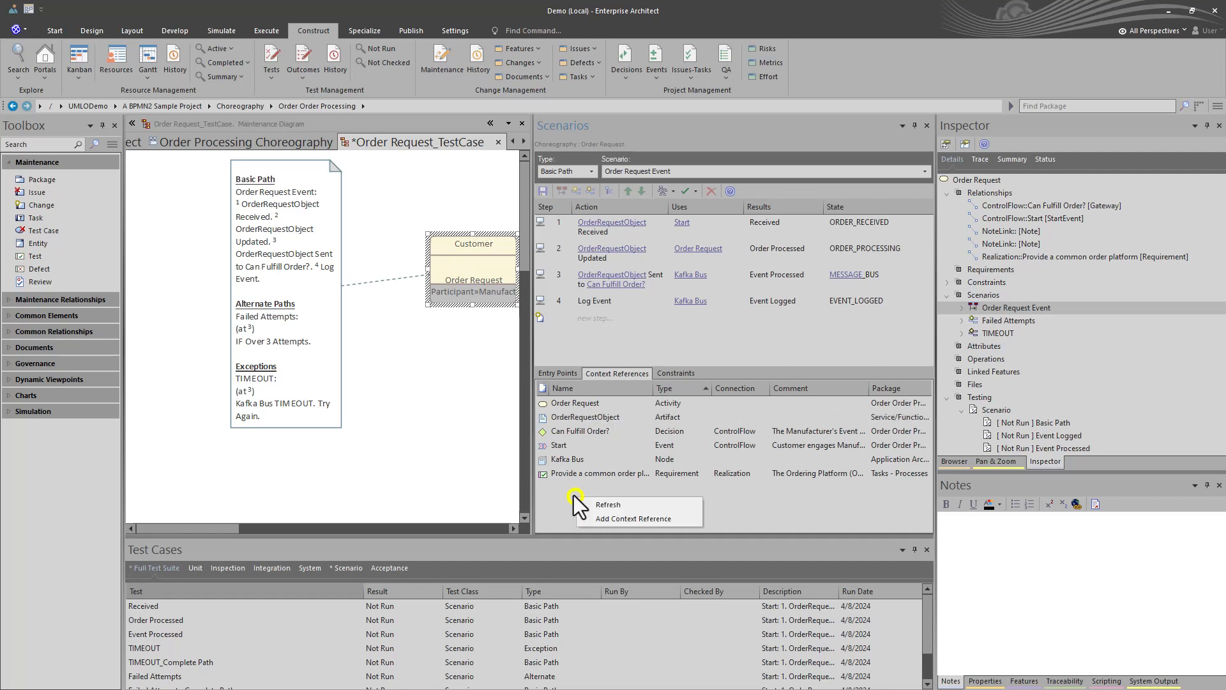
{"action": "left_click", "coordinate": [608, 519]}
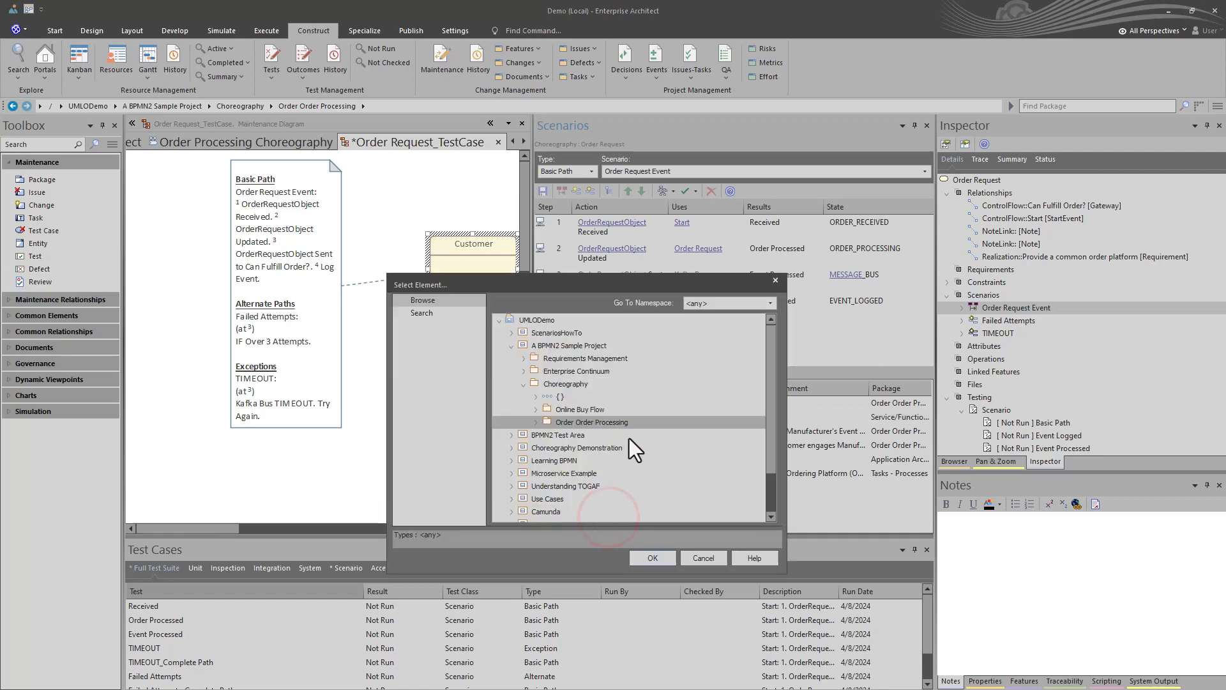
{"action": "left_click", "coordinate": [519, 384]}
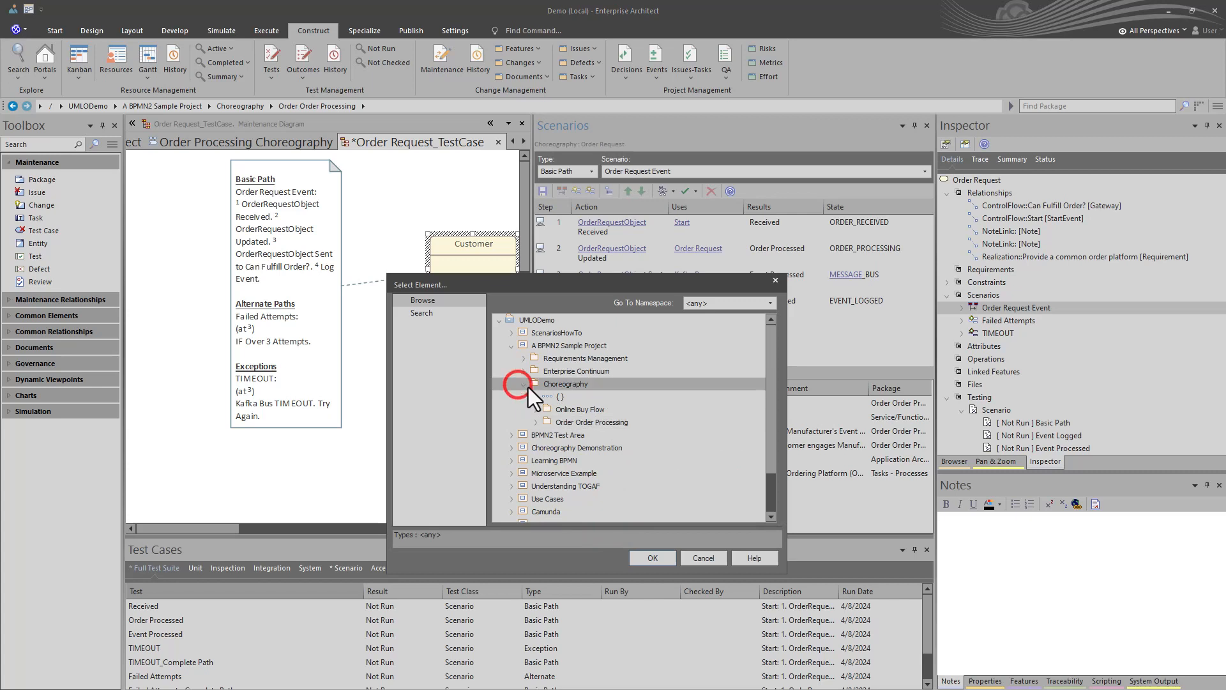
{"action": "left_click", "coordinate": [525, 372]}
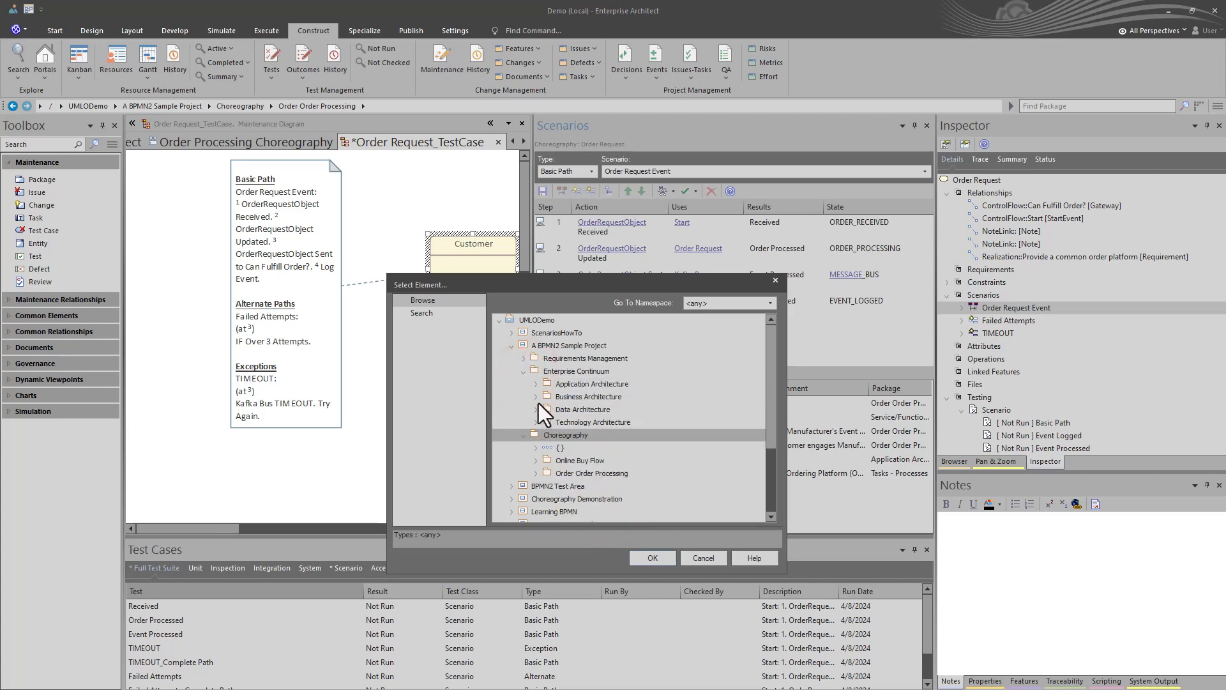
{"action": "left_click", "coordinate": [540, 385]}
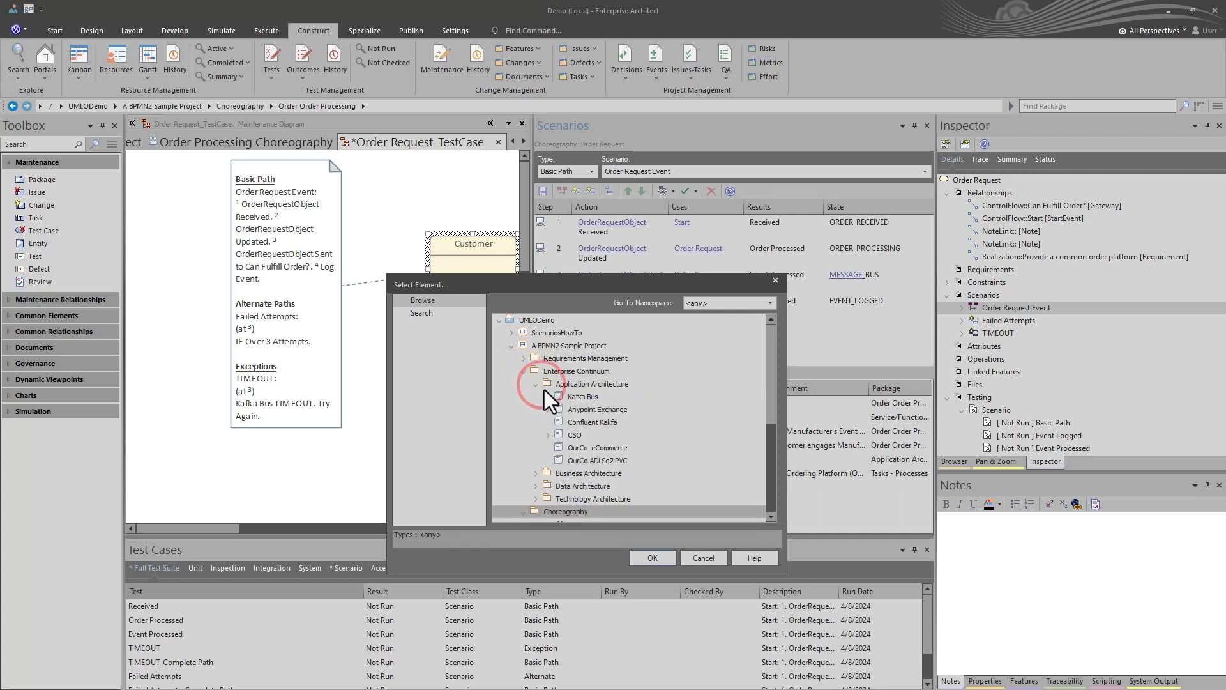
{"action": "left_click", "coordinate": [531, 382]}
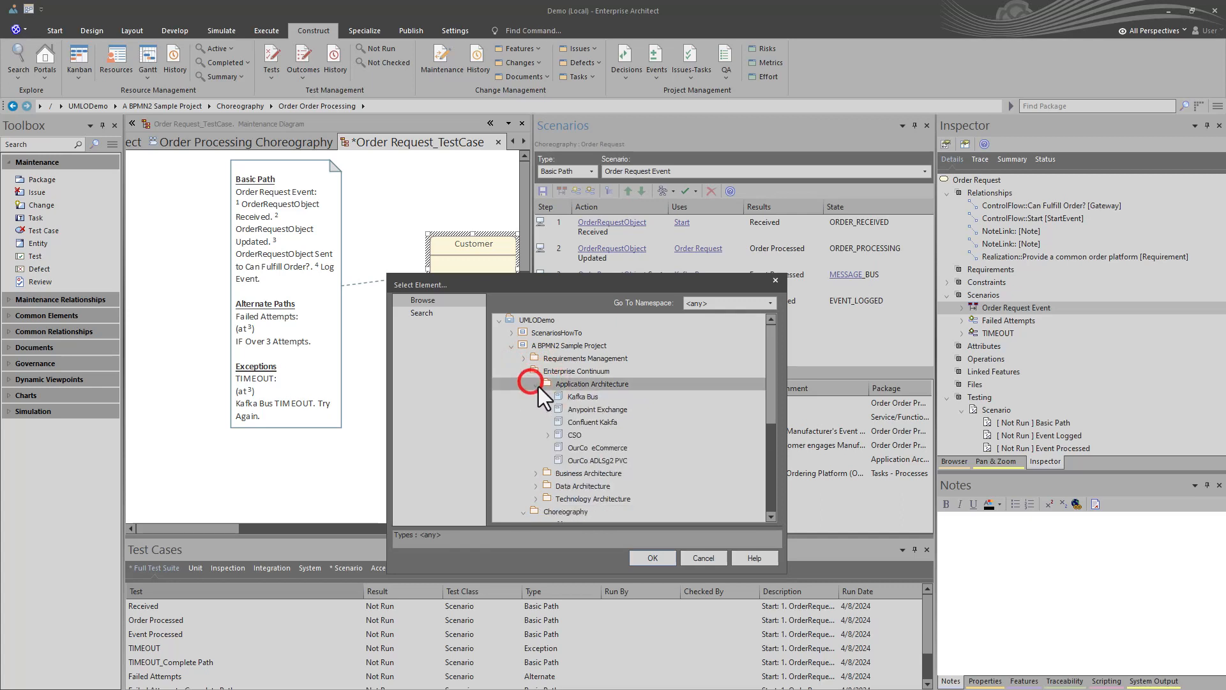
{"action": "left_click", "coordinate": [538, 385]}
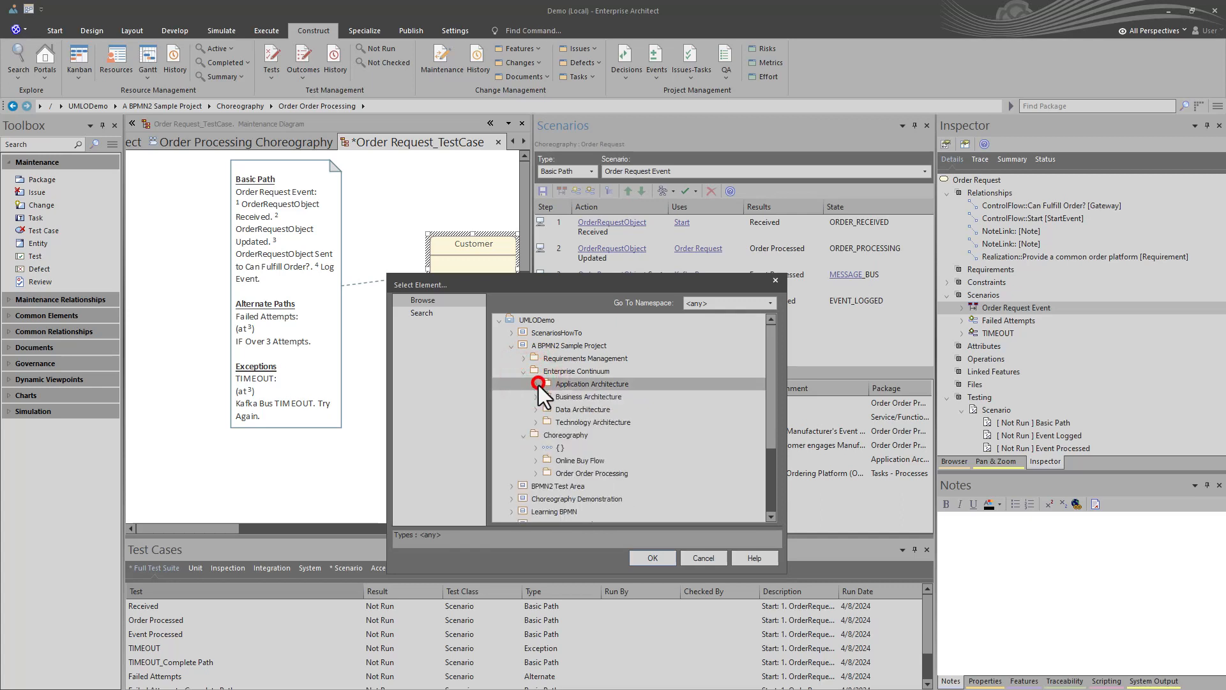
{"action": "left_click", "coordinate": [531, 420]}
{"action": "left_click", "coordinate": [536, 421]}
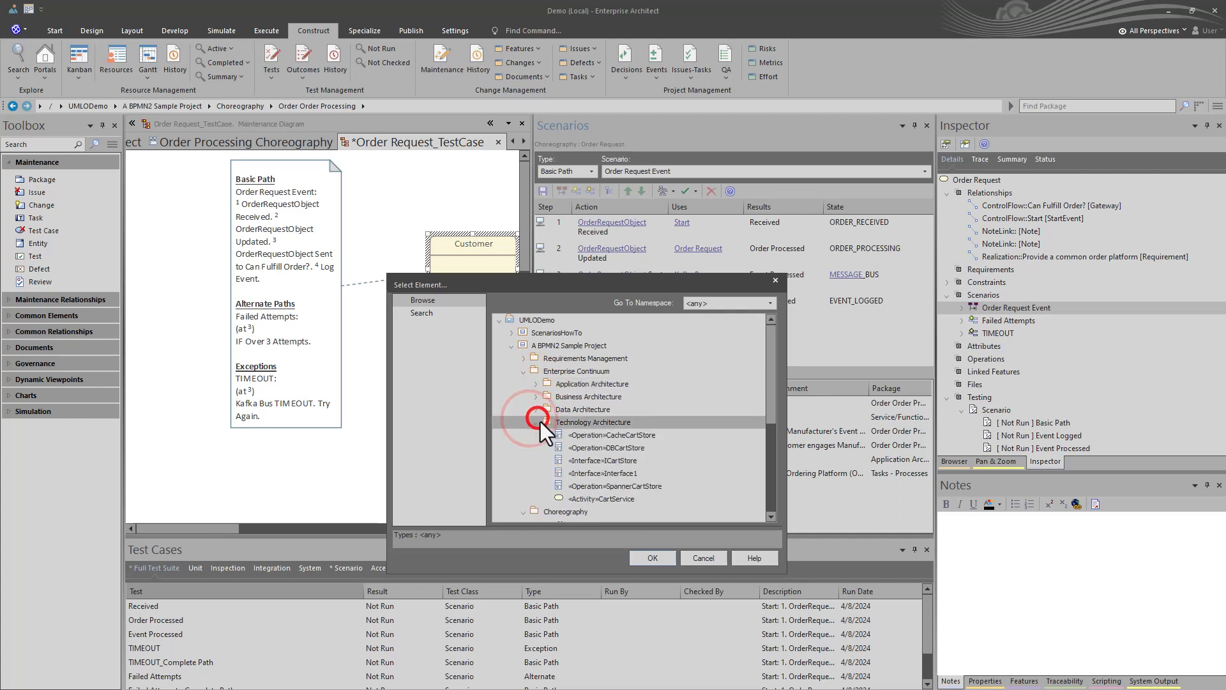
{"action": "left_click", "coordinate": [616, 458]}
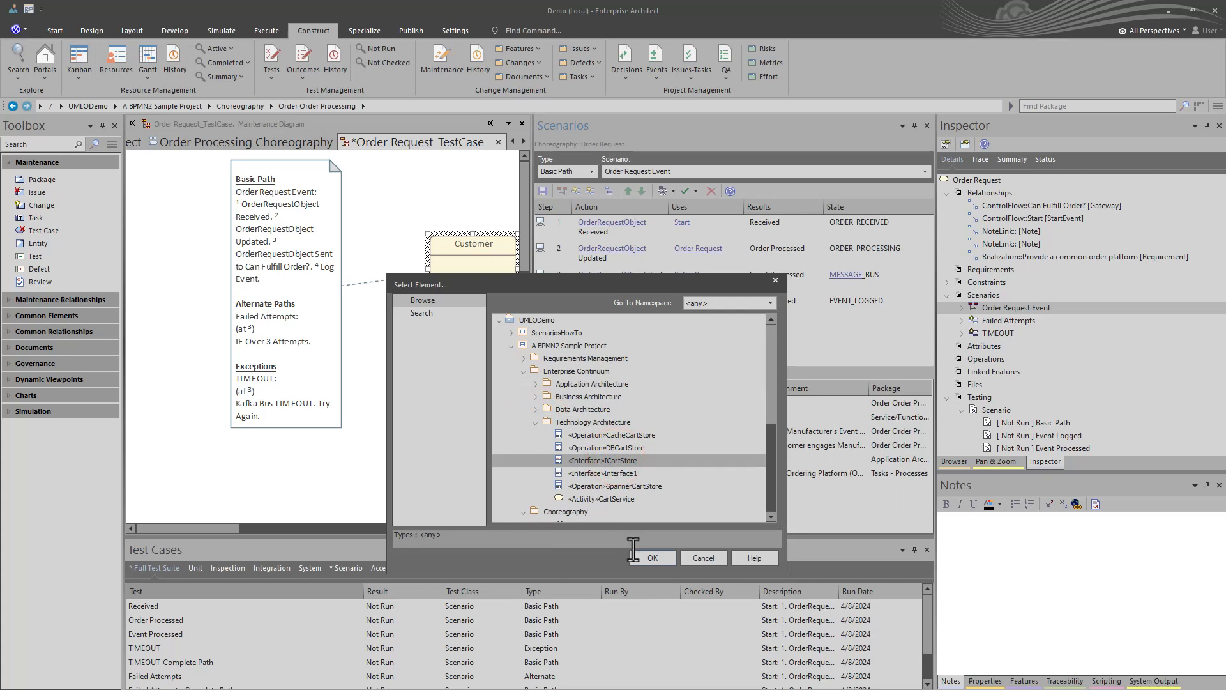
{"action": "left_click", "coordinate": [651, 557]}
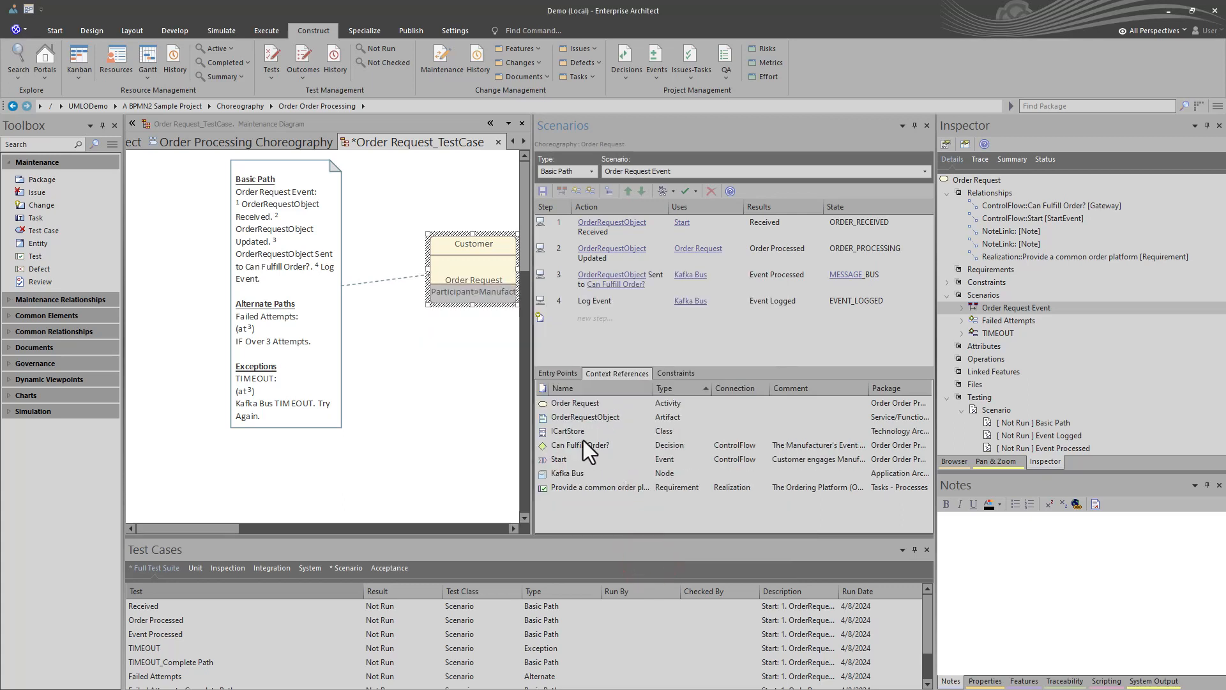
{"action": "left_click", "coordinate": [574, 432]}
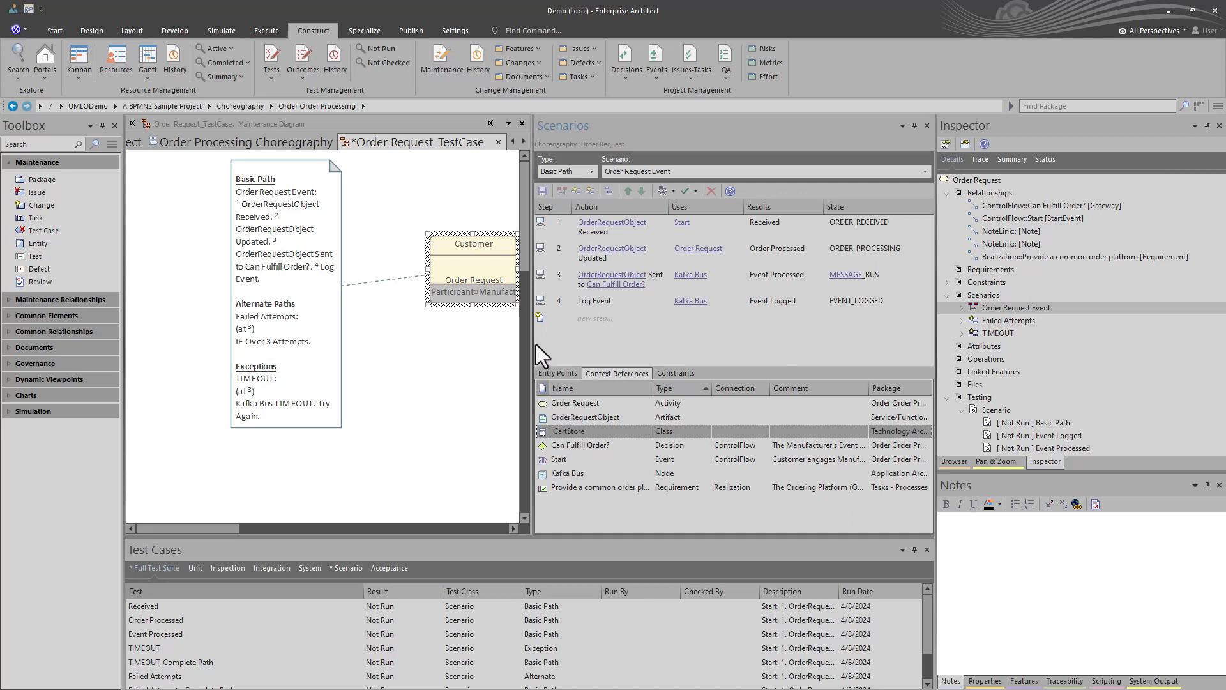
Step: Widen the diagram area and place the ICartStore interface as a link below Order Request on the Order Request_TestCase diagram
{"action": "left_click_drag", "start_coordinate": [535, 343], "coordinate": [634, 377]}
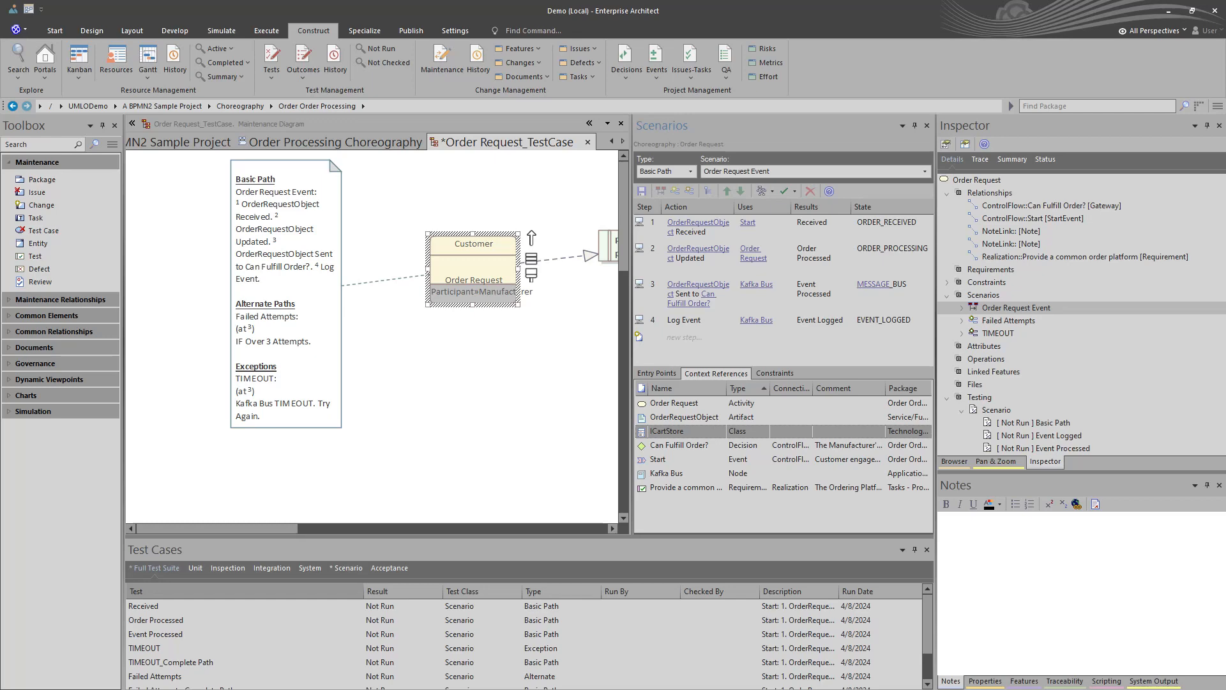
{"action": "left_click", "coordinate": [534, 336]}
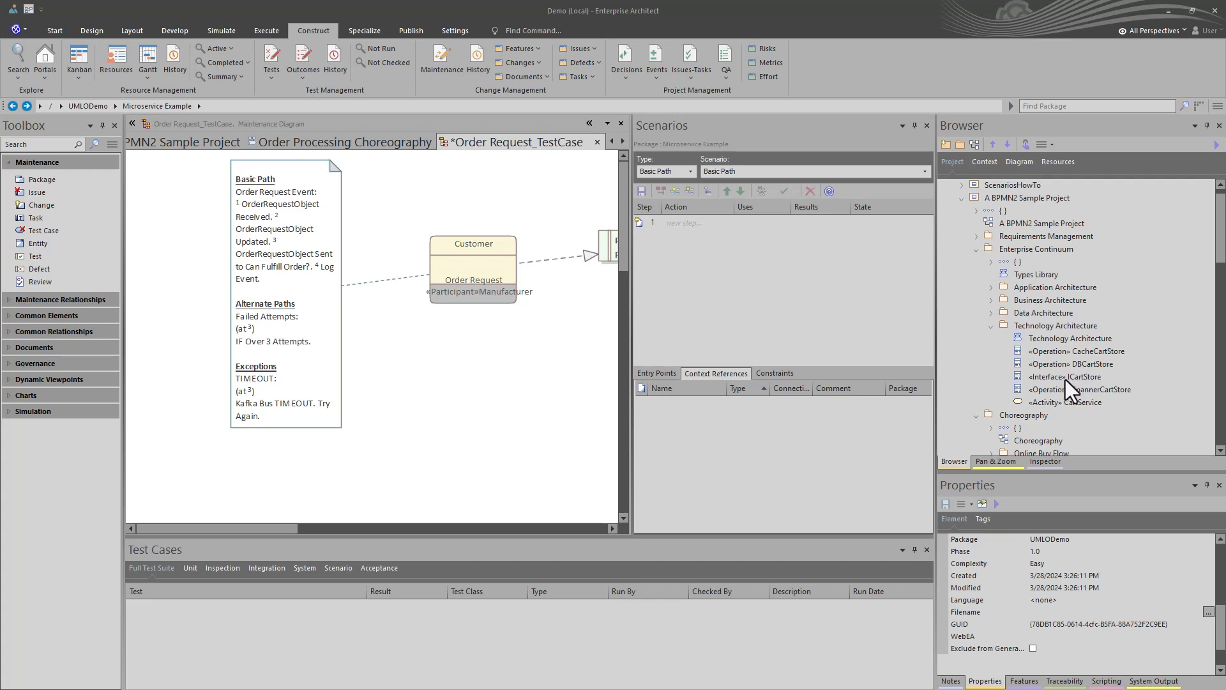
{"action": "left_click_drag", "start_coordinate": [1064, 378], "coordinate": [394, 367]}
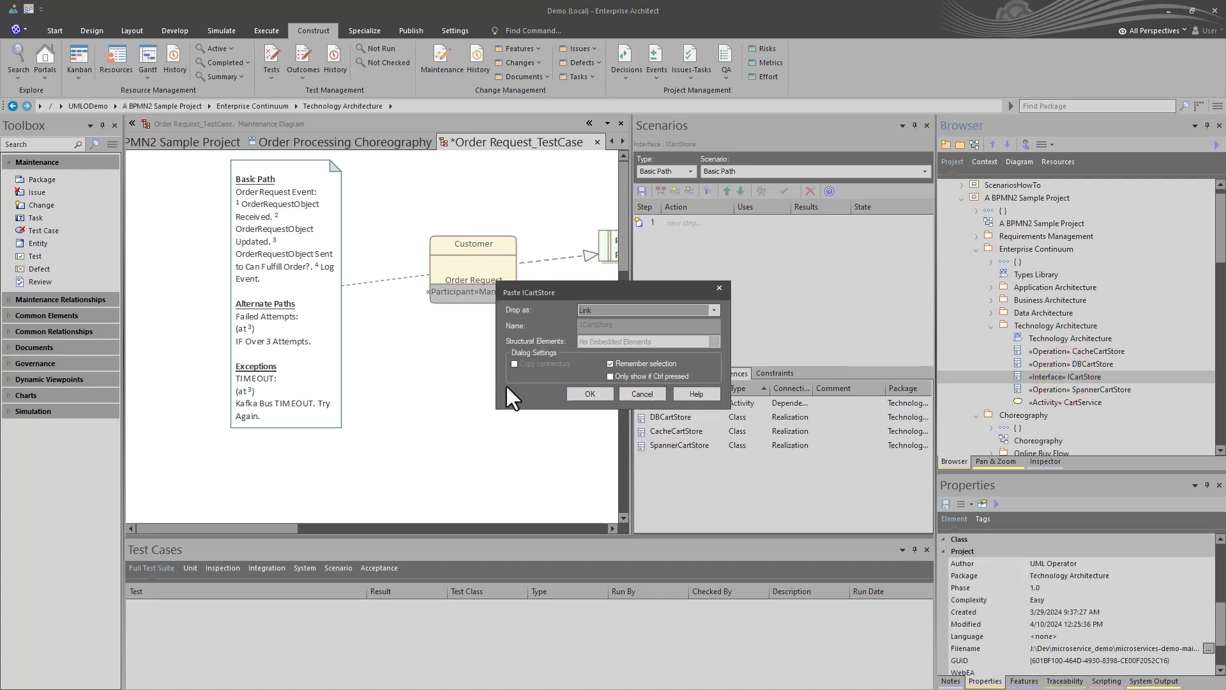
{"action": "left_click", "coordinate": [577, 392]}
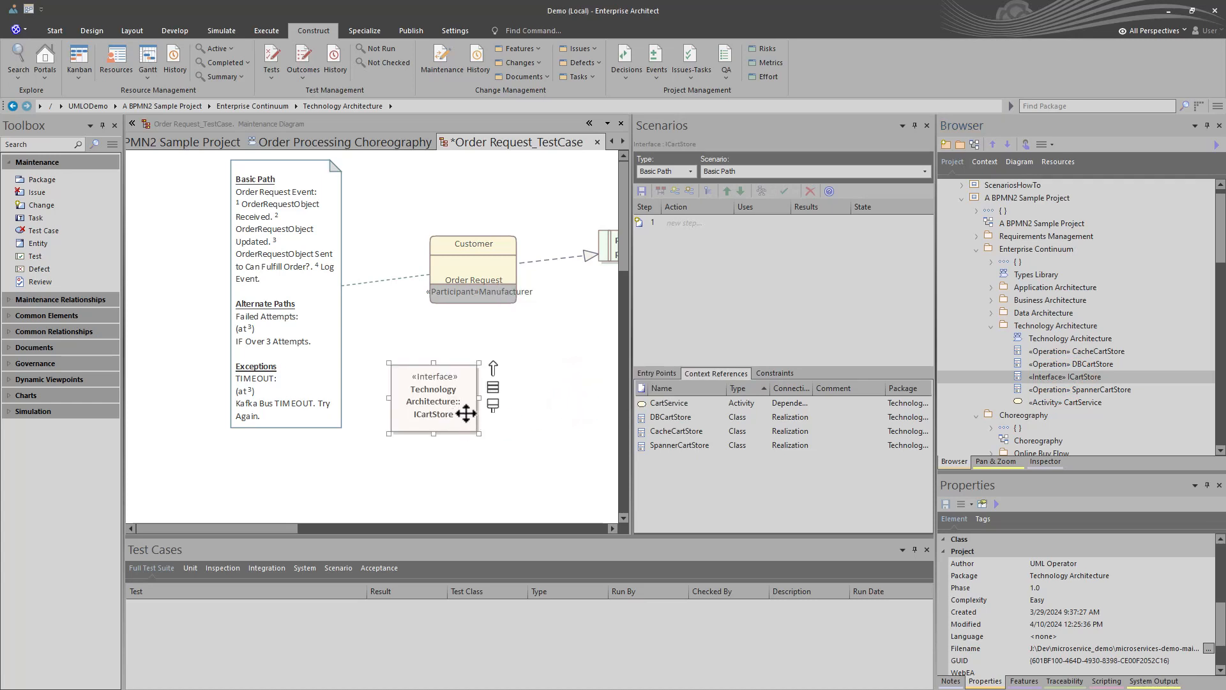
{"action": "left_click", "coordinate": [469, 454]}
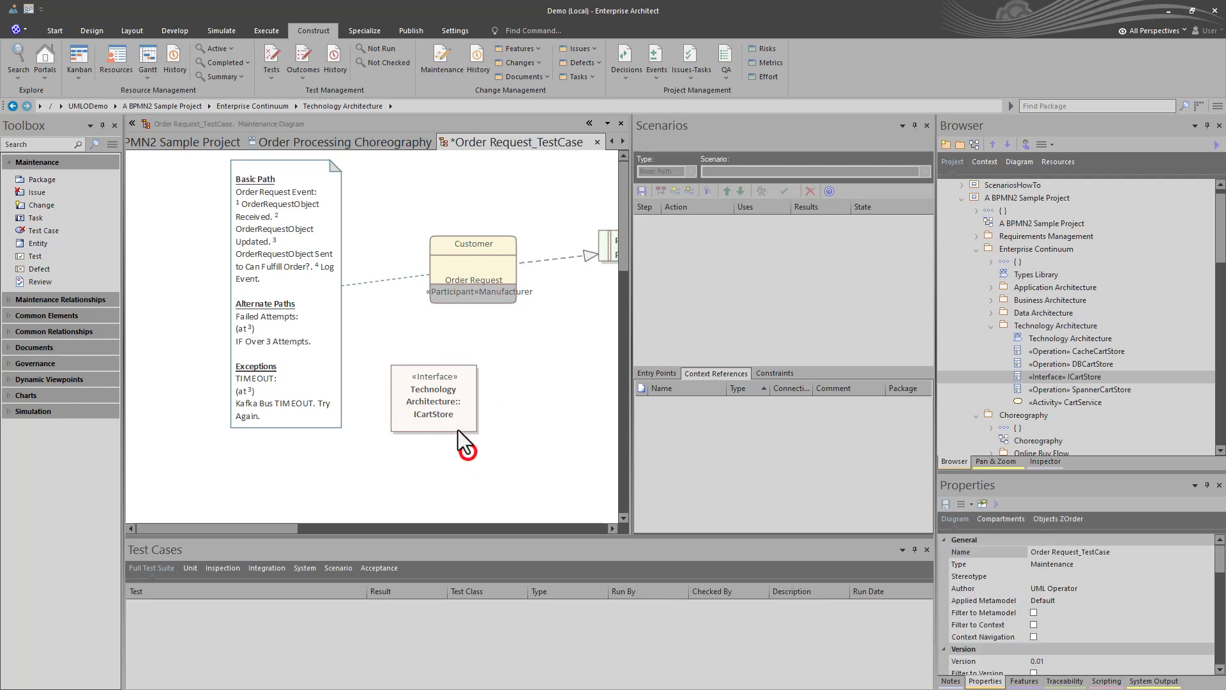
Step: Open the ICartStore interface's source code, examine its AddItemAsync, EmptyCartAsync and GetCartAsync methods, and close the file
{"action": "left_click", "coordinate": [453, 420]}
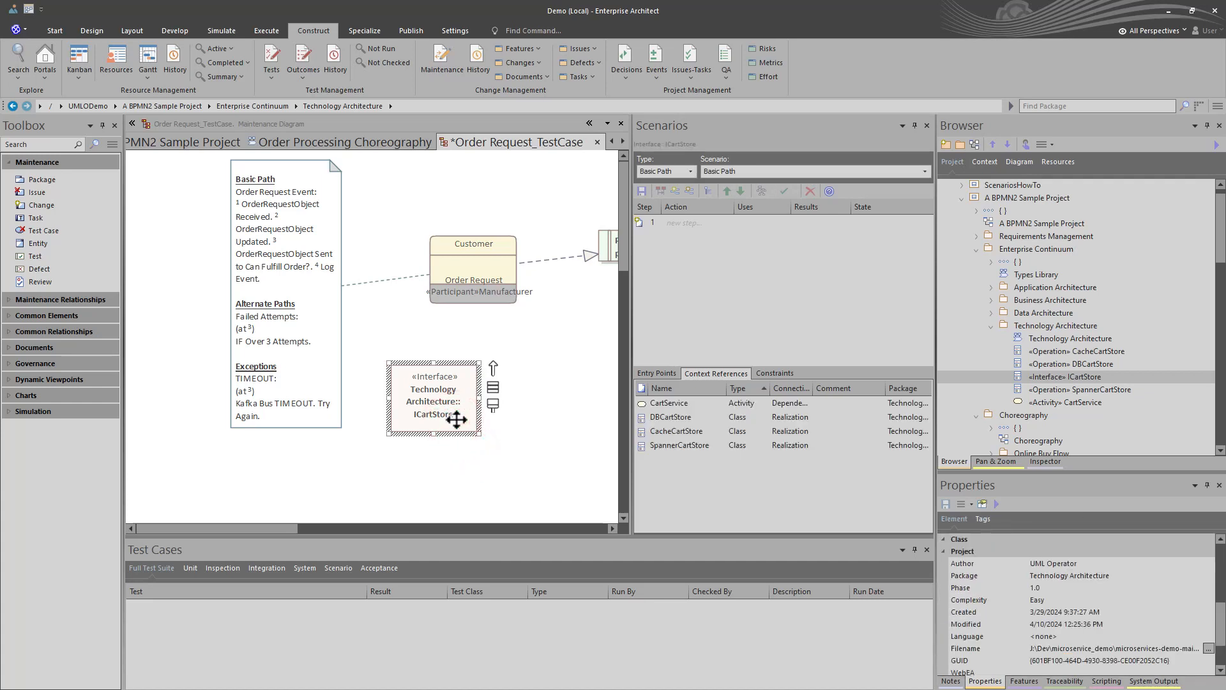
{"action": "key", "text": "F12"}
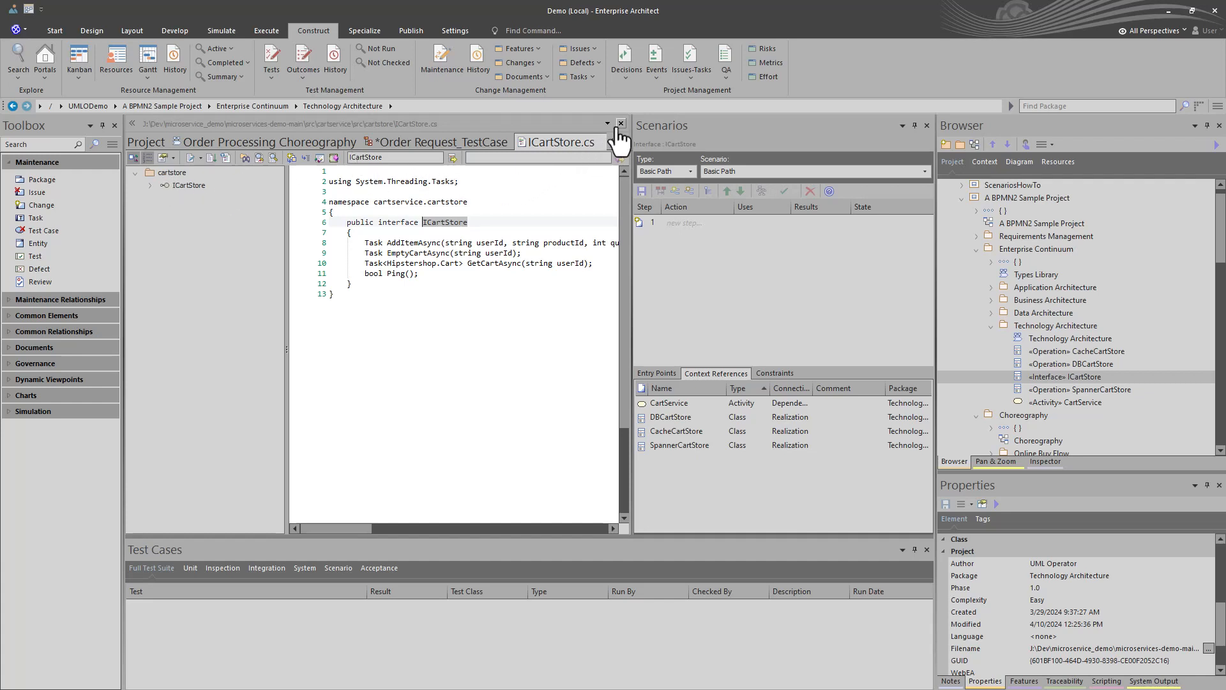
{"action": "left_click", "coordinate": [449, 253]}
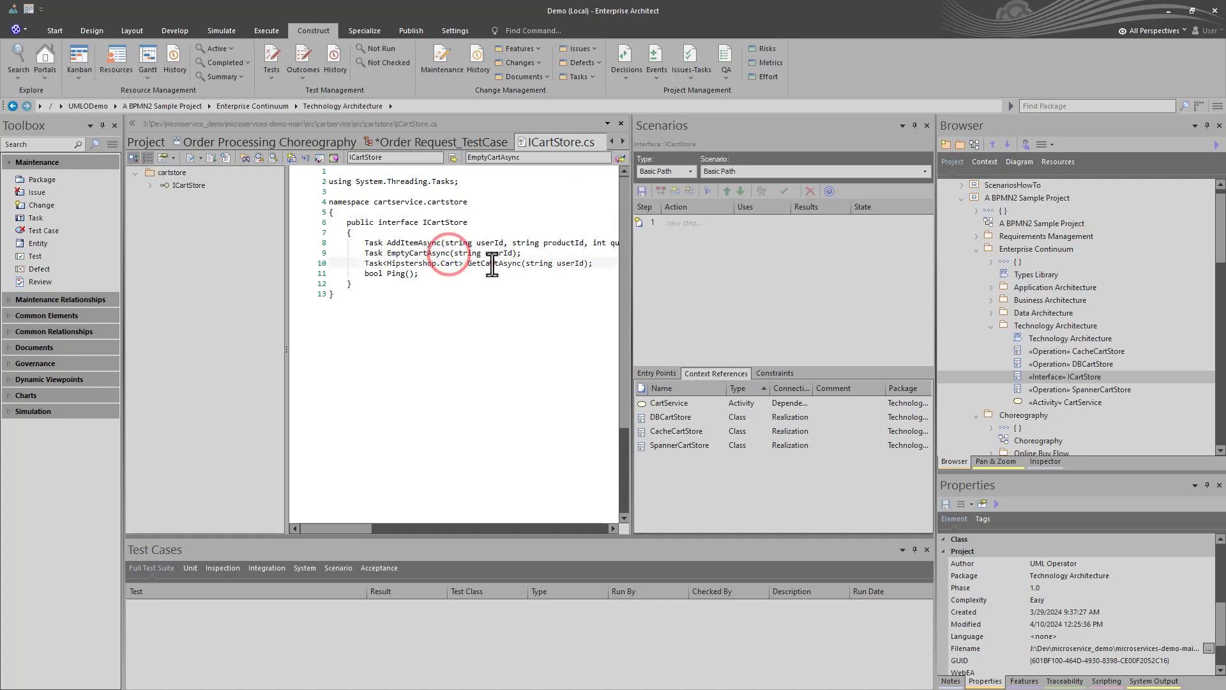
{"action": "left_click_drag", "start_coordinate": [492, 264], "coordinate": [324, 248]}
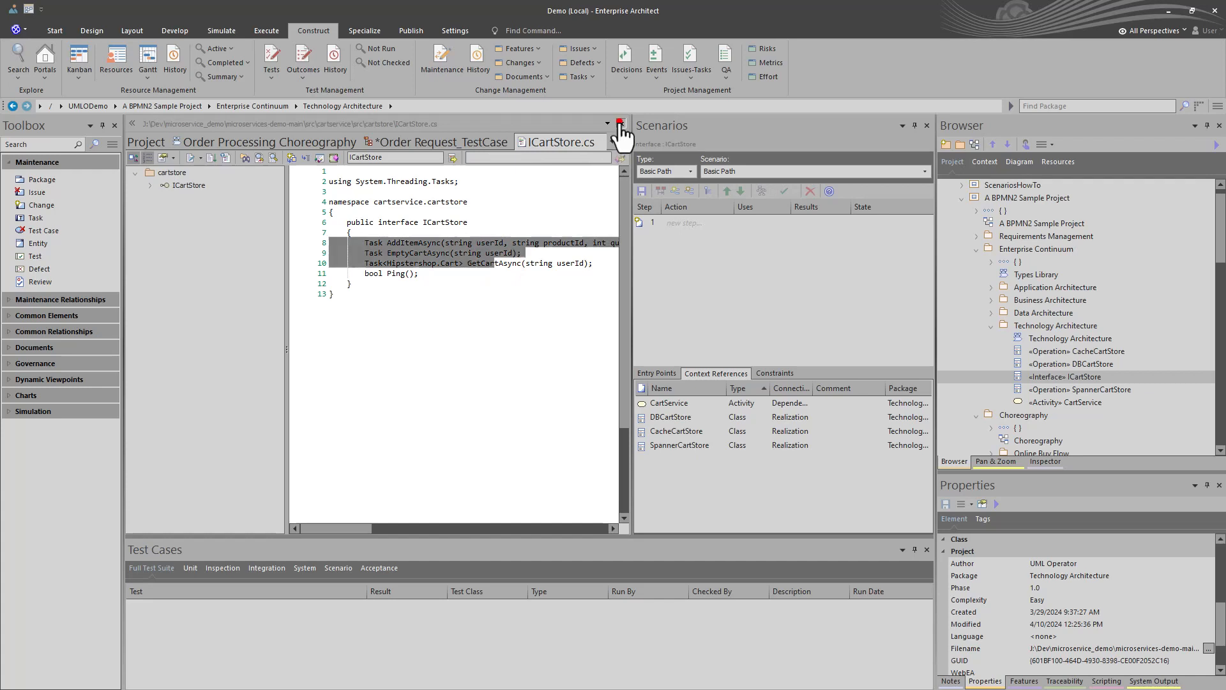
{"action": "left_click", "coordinate": [620, 122]}
Step: Show ICartStore's Unit test list and check the options for adding or importing tests, without creating any
{"action": "left_click", "coordinate": [187, 568]}
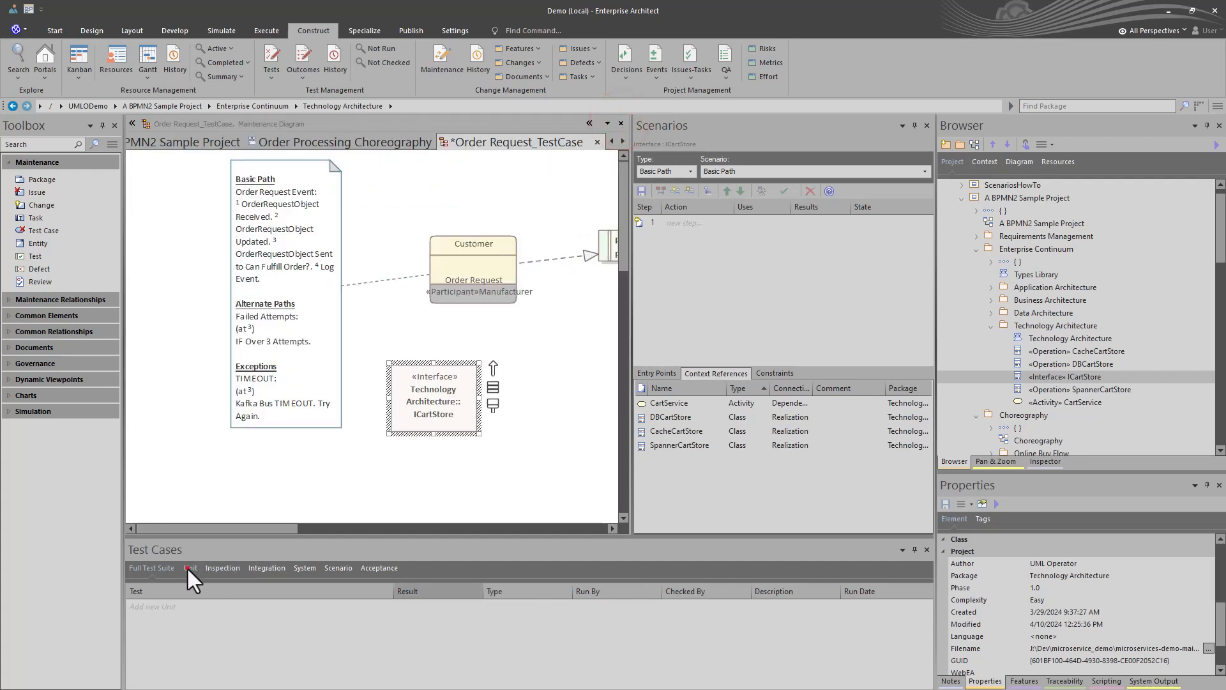
{"action": "left_click", "coordinate": [183, 605]}
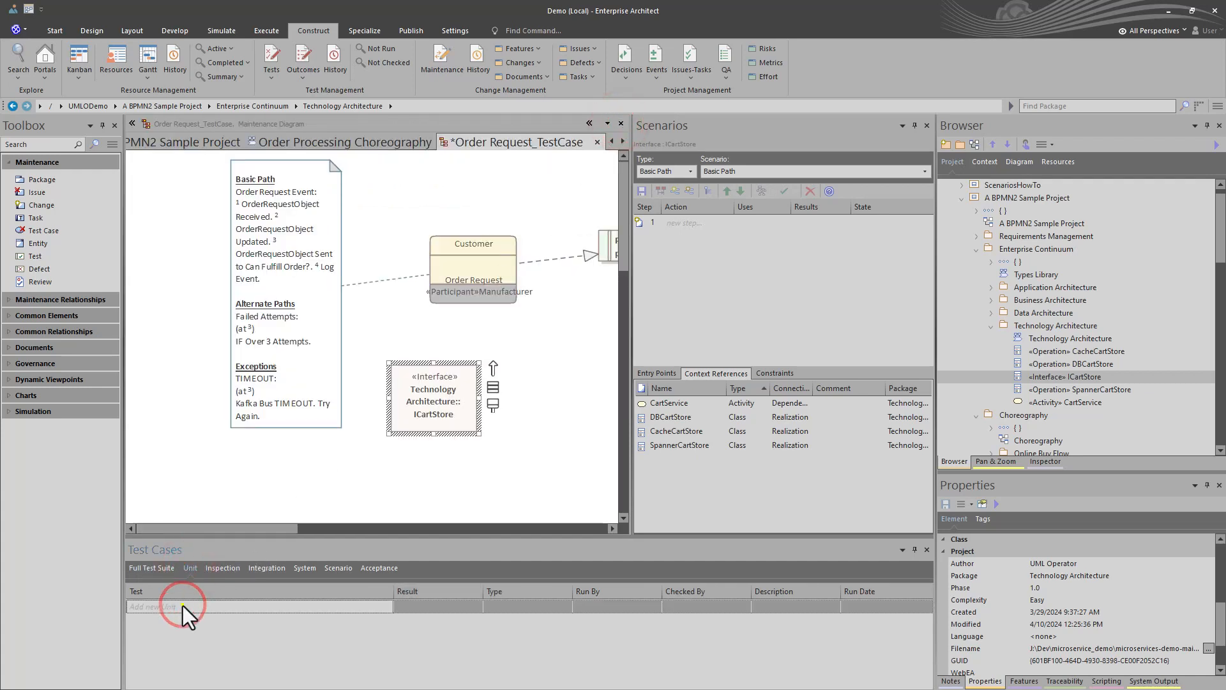
{"action": "right_click", "coordinate": [182, 606]}
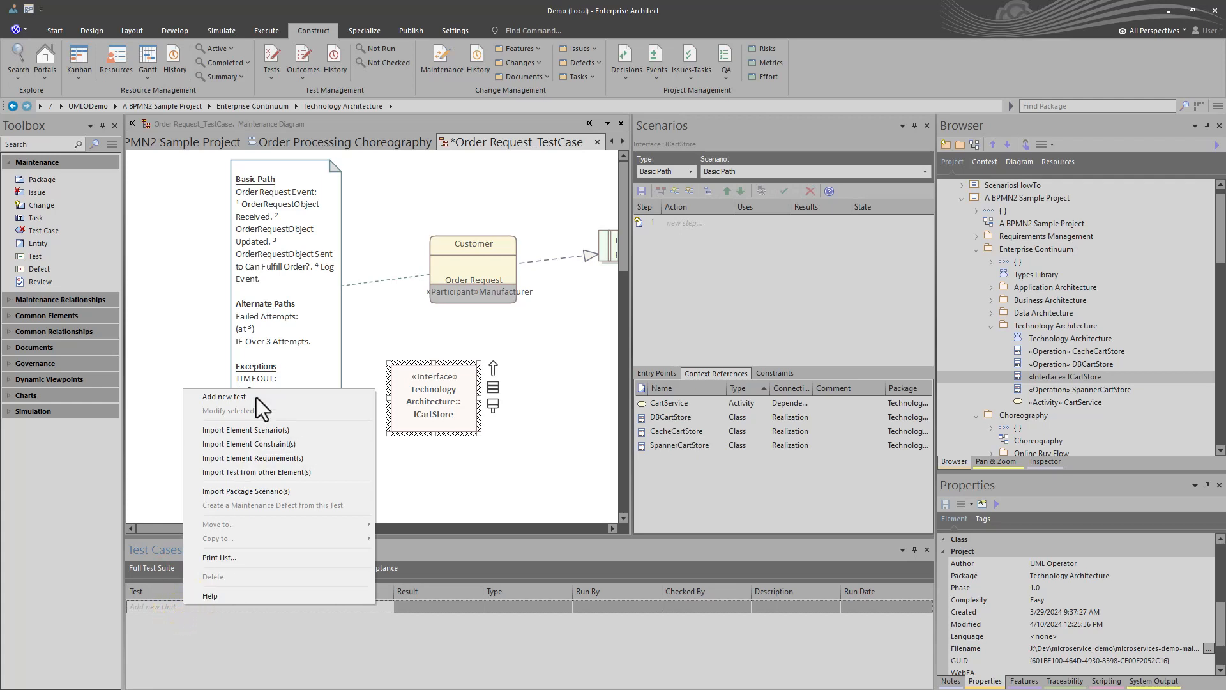
{"action": "left_click", "coordinate": [246, 674]}
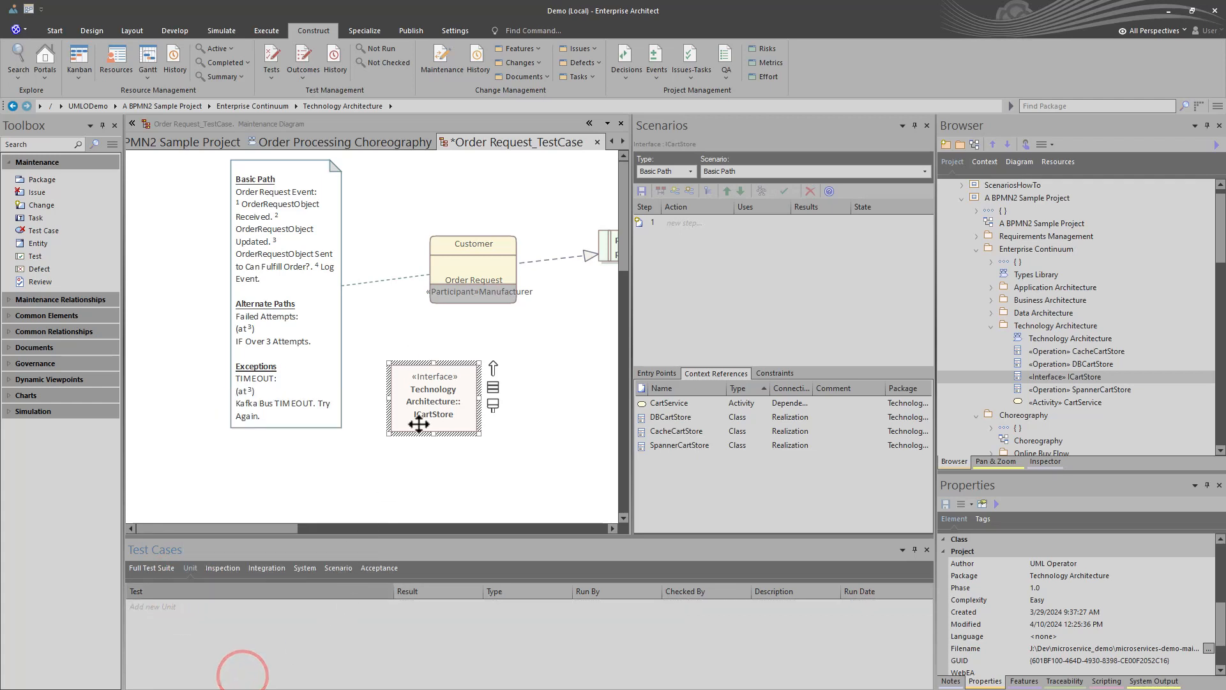
{"action": "left_click", "coordinate": [491, 452]}
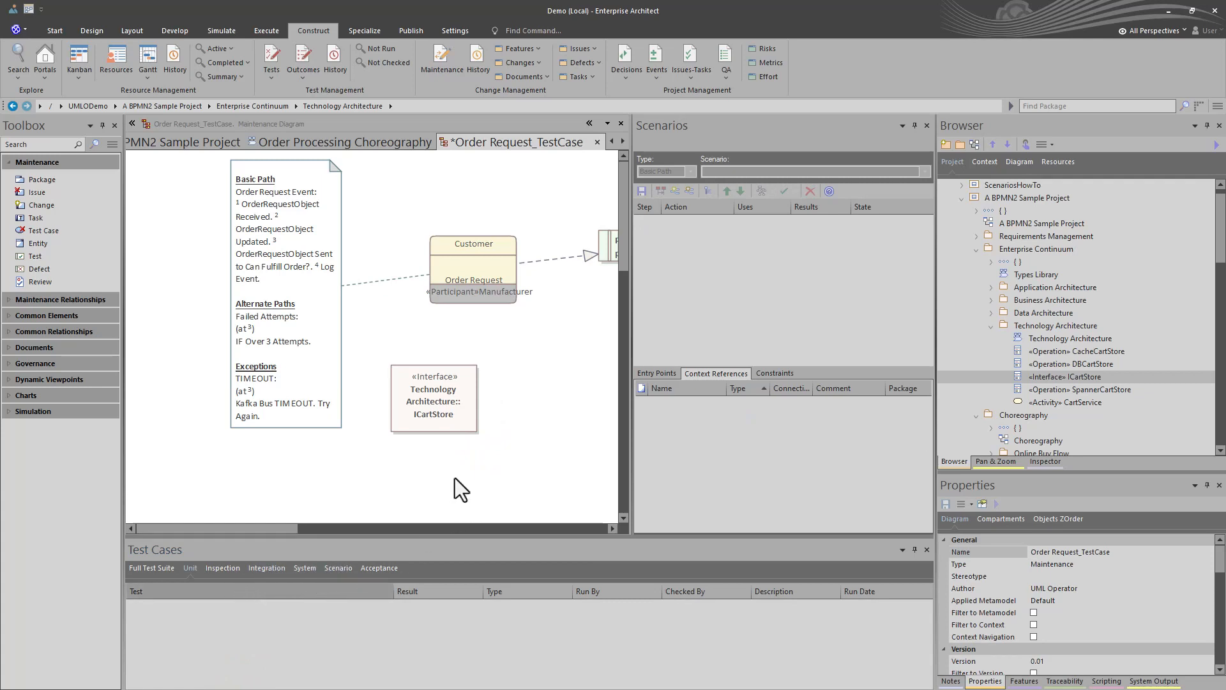
{"action": "left_click", "coordinate": [443, 420]}
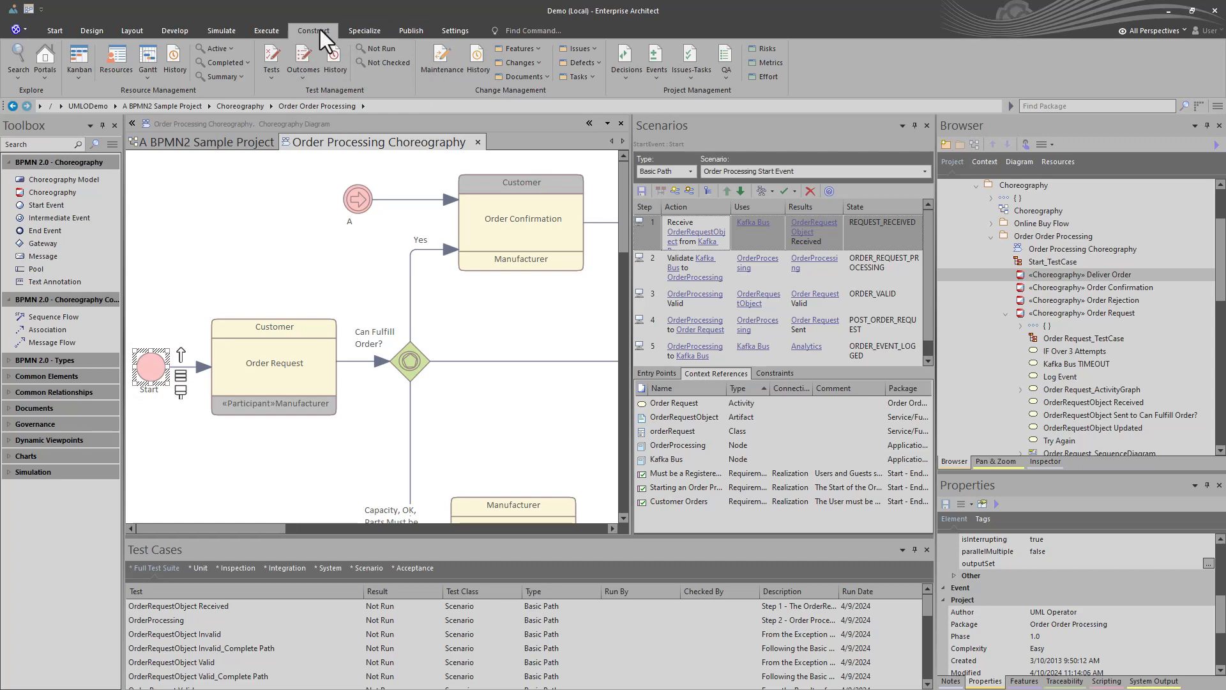
Step: Generate the test documentation for the Order Order Processing package as Test List.rtf, covering all test types and child packages
{"action": "left_click", "coordinate": [305, 78]}
{"action": "left_click", "coordinate": [329, 282]}
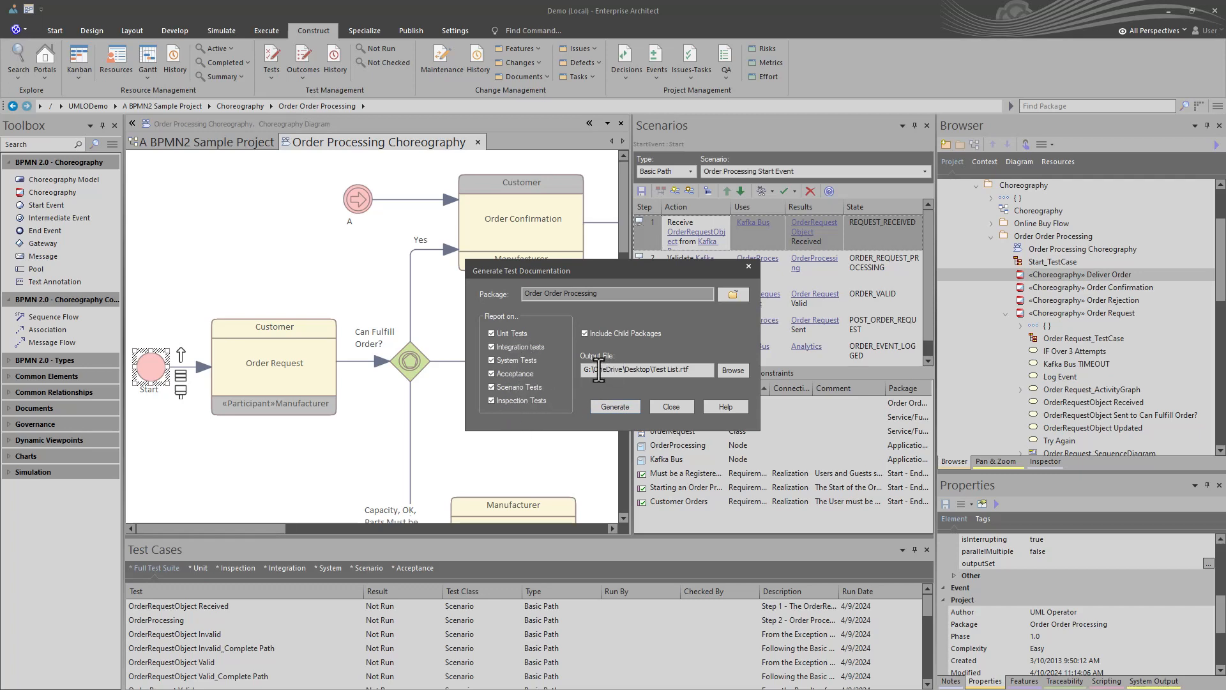
{"action": "left_click_drag", "start_coordinate": [594, 370], "coordinate": [654, 355]}
{"action": "left_click", "coordinate": [621, 409]}
{"action": "left_click", "coordinate": [646, 382]}
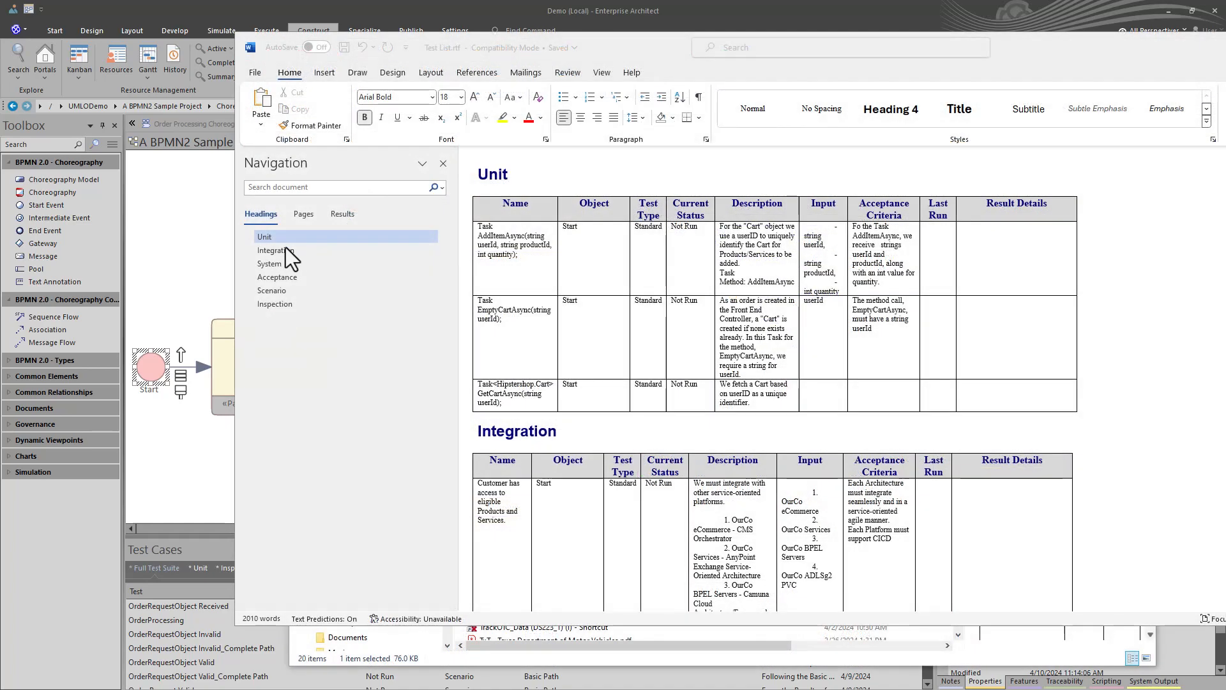
Step: In Word, review the Integration, System, Acceptance and Scenario test sections of Test List.rtf
{"action": "left_click", "coordinate": [284, 251]}
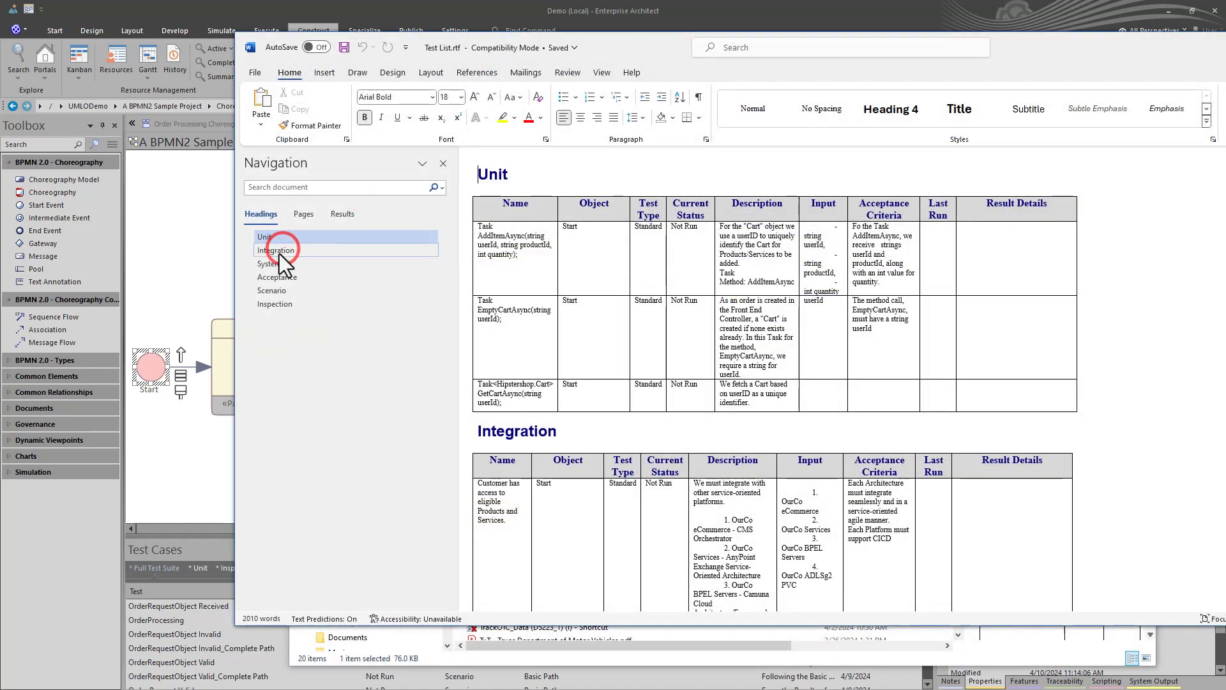
{"action": "left_click", "coordinate": [275, 262]}
{"action": "left_click", "coordinate": [276, 277]}
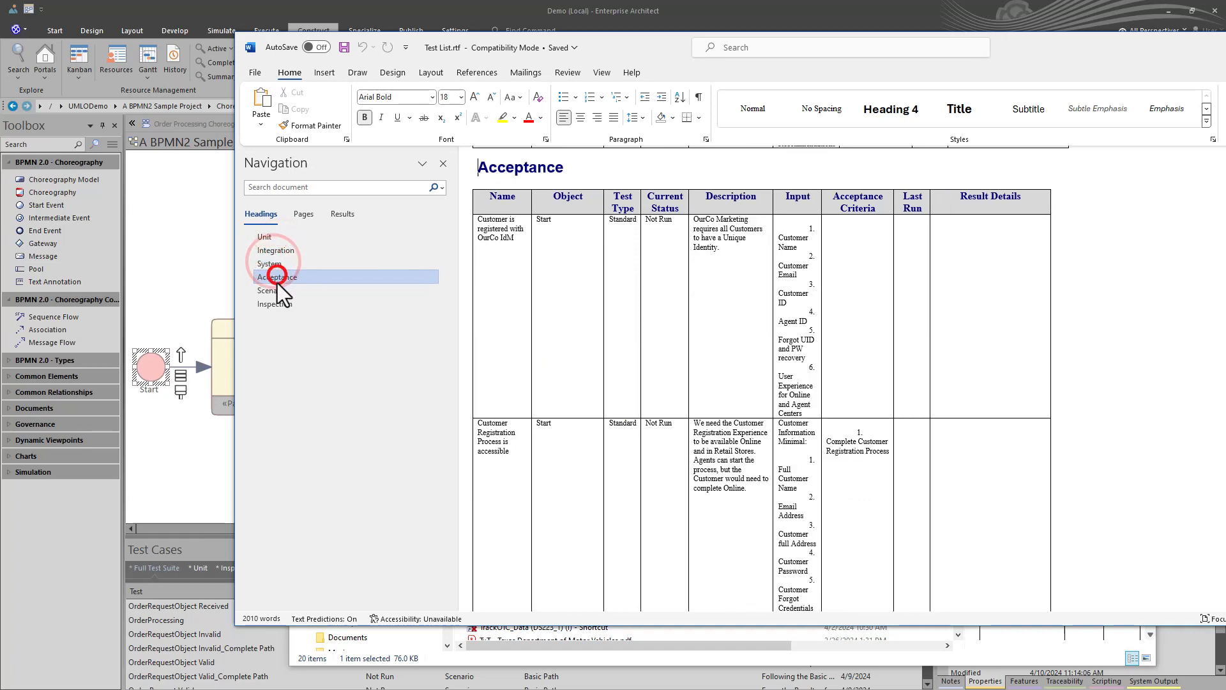
{"action": "left_click", "coordinate": [274, 290]}
{"action": "scroll", "coordinate": [717, 346], "scroll_direction": "down", "scroll_amount": 4}
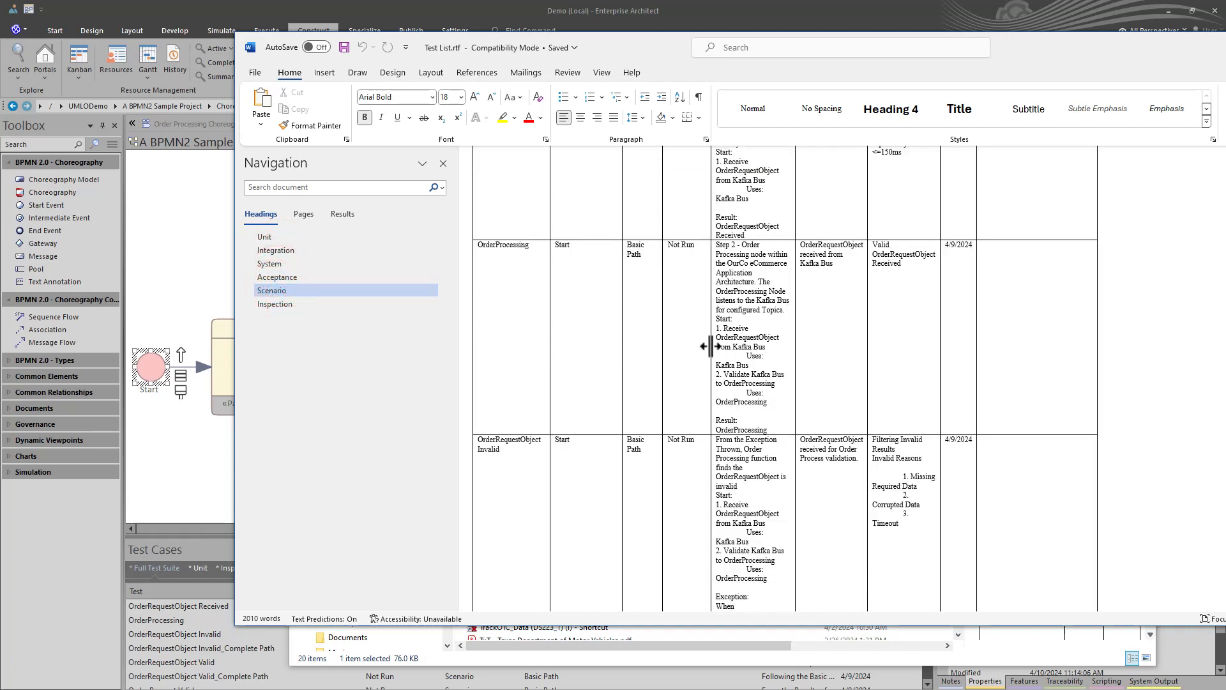
{"action": "scroll", "coordinate": [710, 346], "scroll_direction": "up", "scroll_amount": 5}
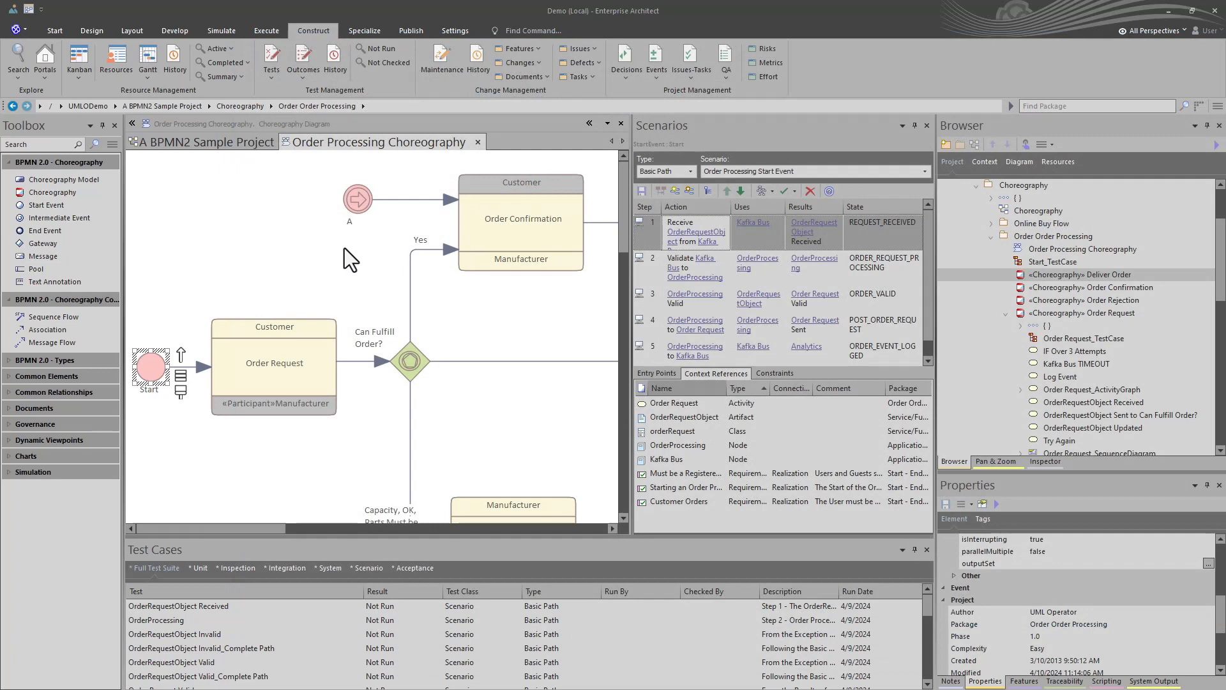
Step: Generate an External TestCase from the Start event's Order Processing Start Event scenario, then close the Scenarios window
{"action": "left_click", "coordinate": [344, 248]}
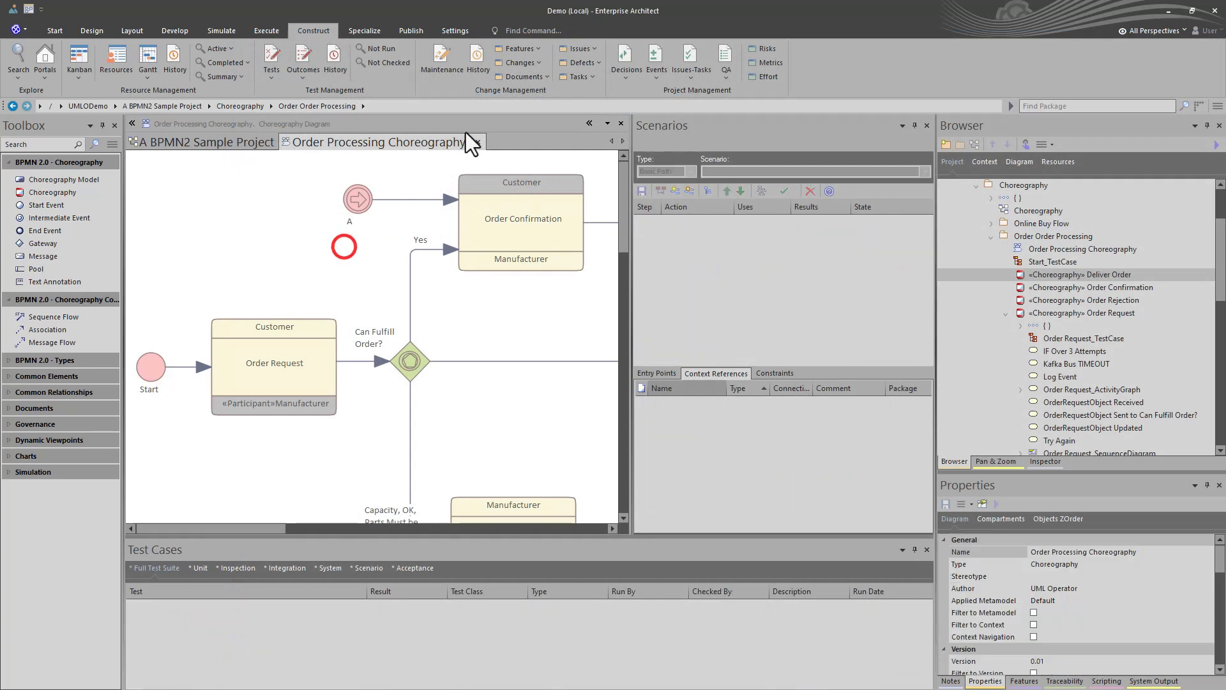
{"action": "left_click", "coordinate": [150, 368]}
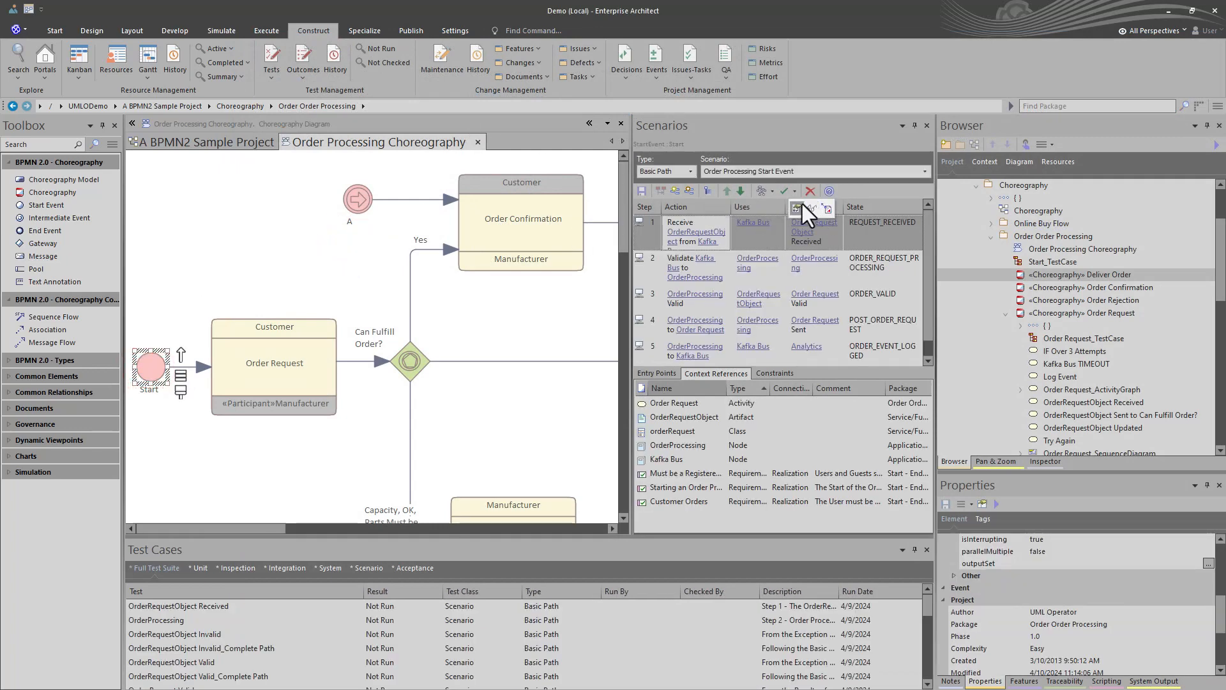
{"action": "left_click", "coordinate": [795, 190]}
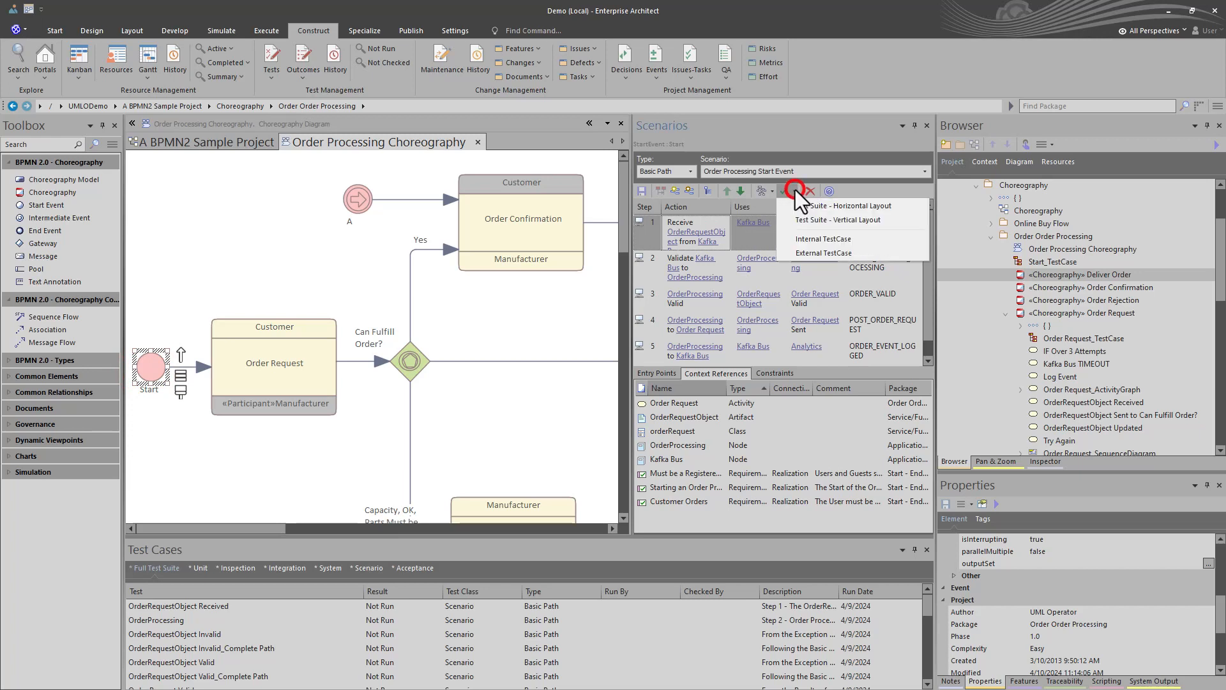
{"action": "left_click", "coordinate": [832, 253]}
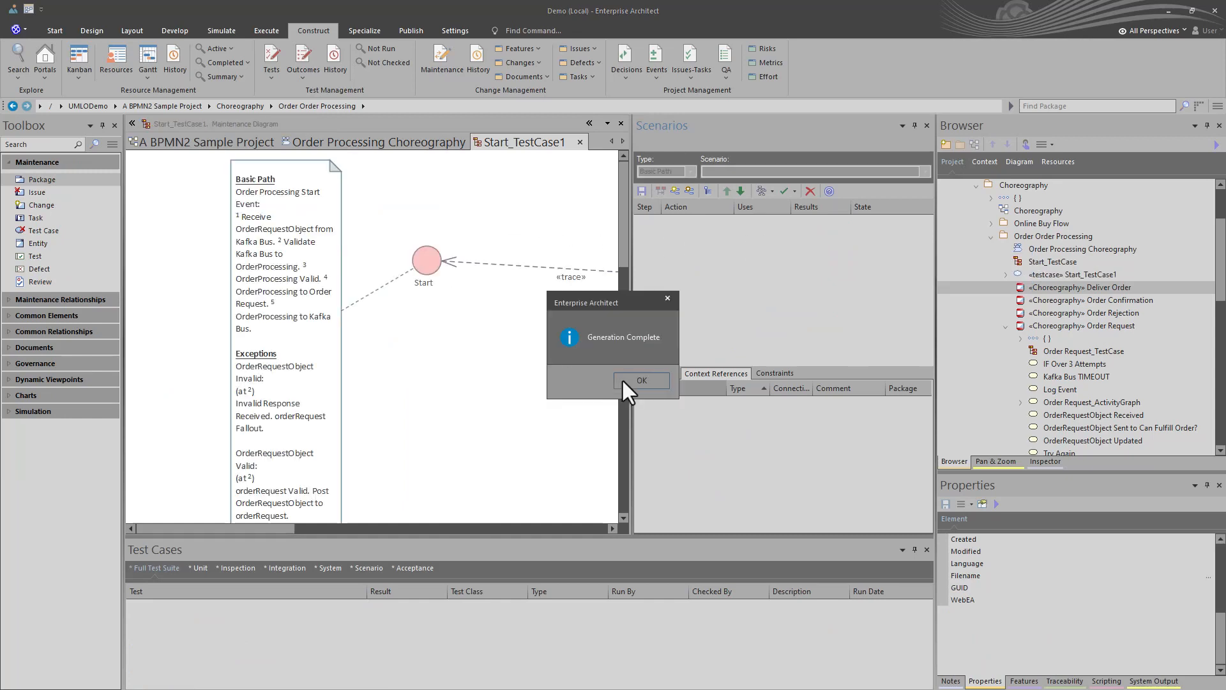
{"action": "left_click", "coordinate": [639, 382]}
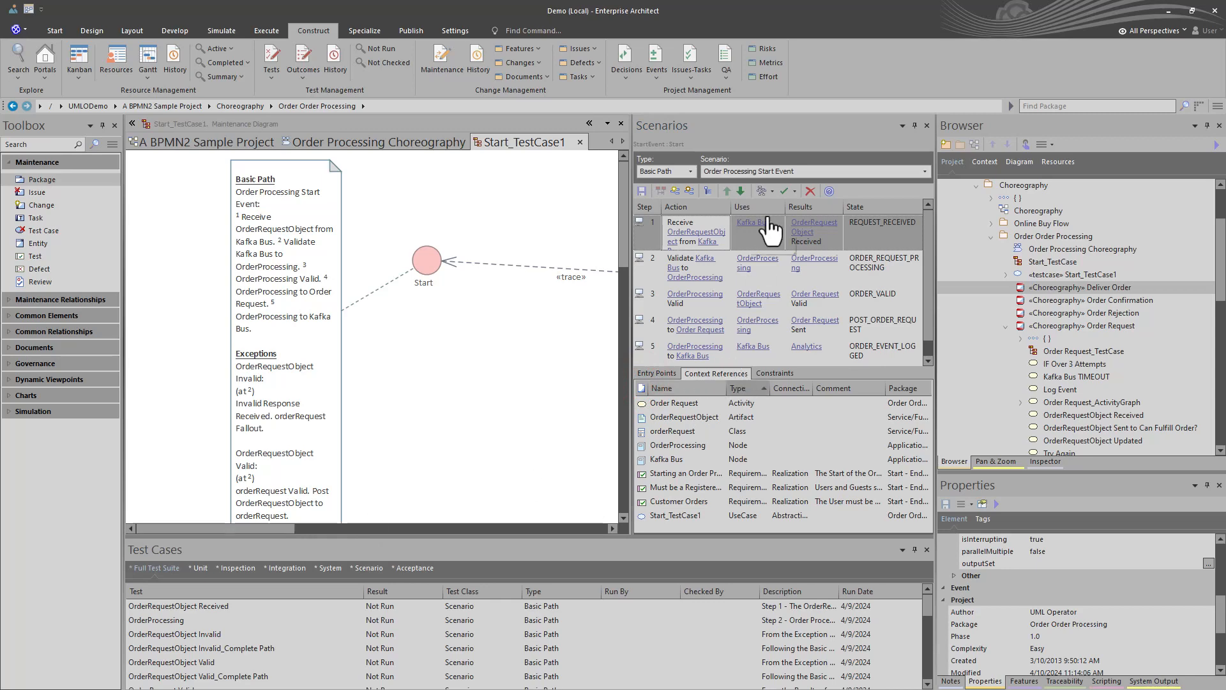
{"action": "left_click", "coordinate": [927, 125]}
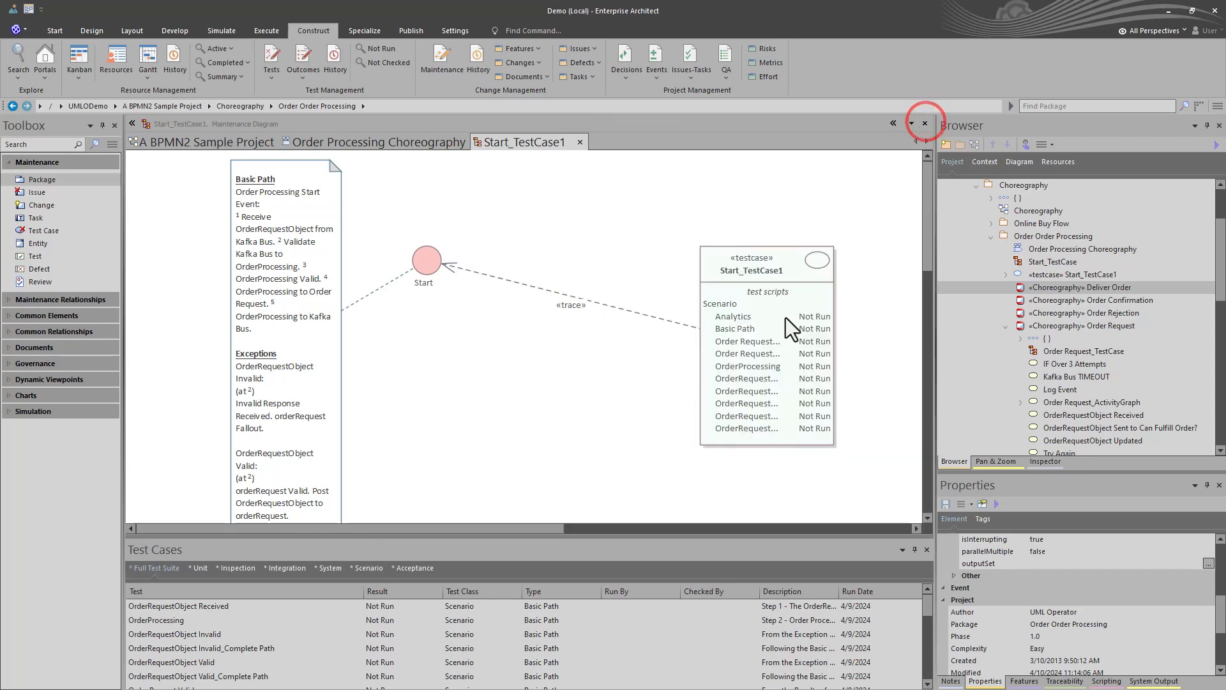
Step: Move the Start_TestCase1 element closer to the Start event and shift the Start event slightly down and to the right
{"action": "left_click_drag", "start_coordinate": [775, 324], "coordinate": [635, 272]}
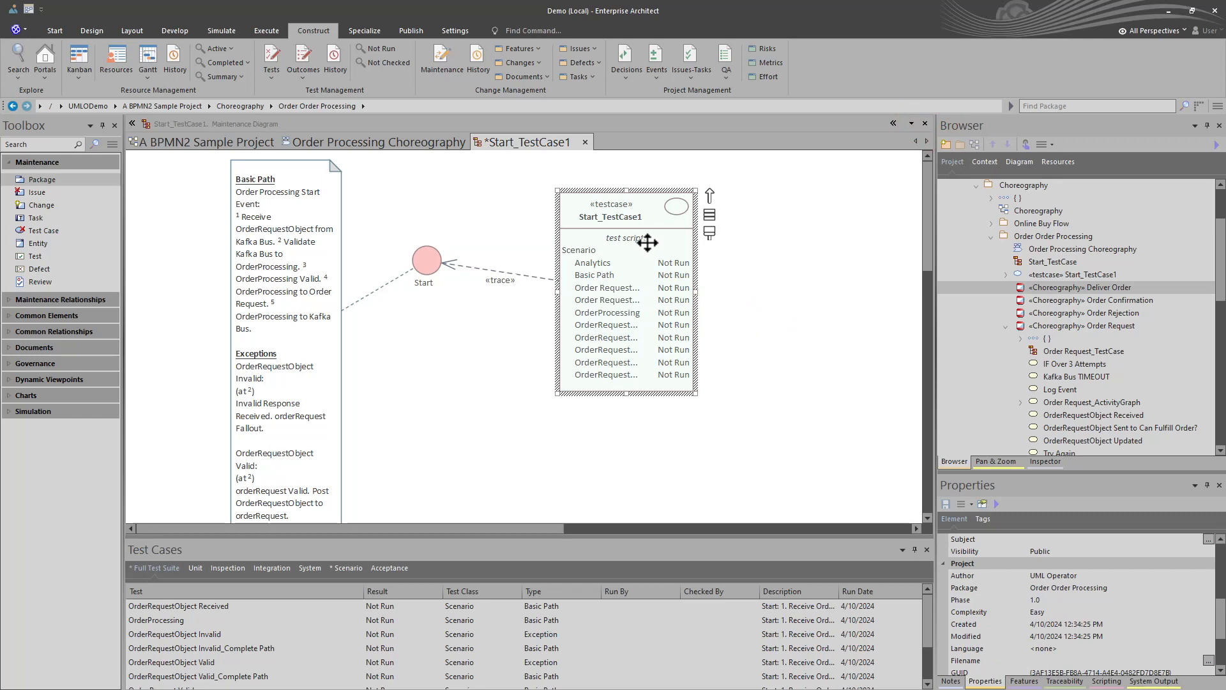
{"action": "left_click", "coordinate": [647, 243]}
{"action": "left_click", "coordinate": [1065, 274]}
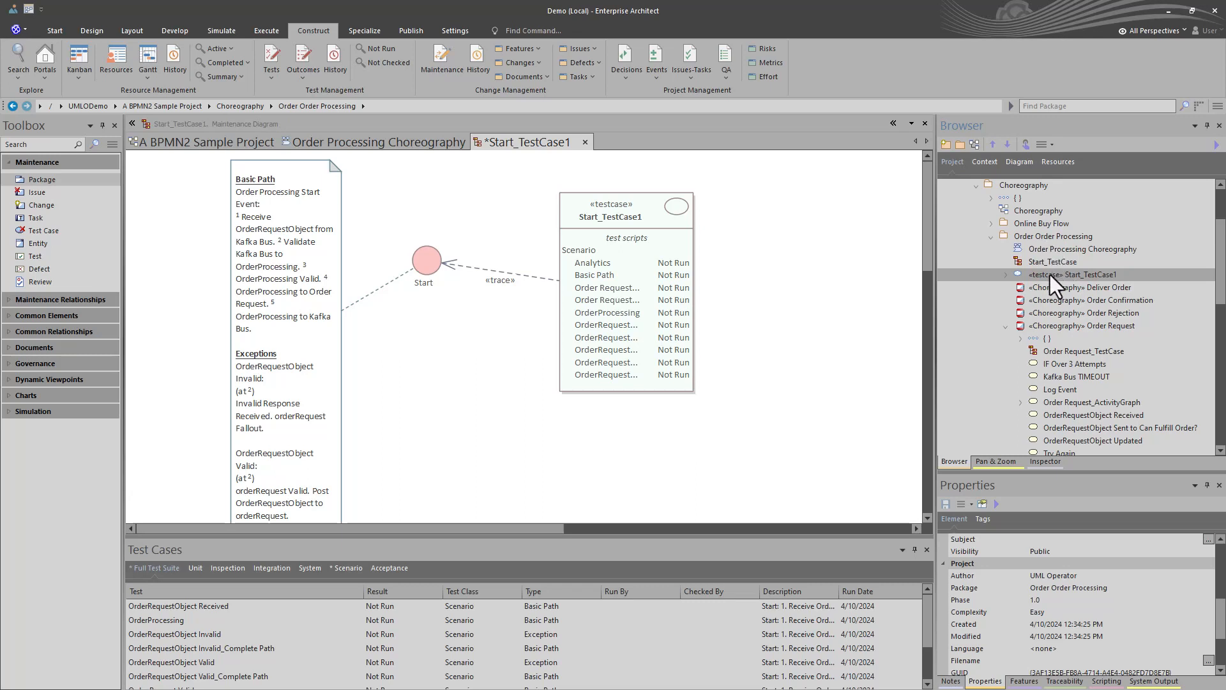
{"action": "mouse_move", "coordinate": [1050, 275]}
{"action": "left_mouse_down"}
{"action": "mouse_move", "coordinate": [1079, 258]}
{"action": "mouse_move", "coordinate": [1040, 198]}
{"action": "mouse_move", "coordinate": [1050, 271]}
{"action": "left_mouse_up"}
{"action": "left_click", "coordinate": [608, 286]}
{"action": "left_click_drag", "start_coordinate": [612, 264], "coordinate": [645, 248]}
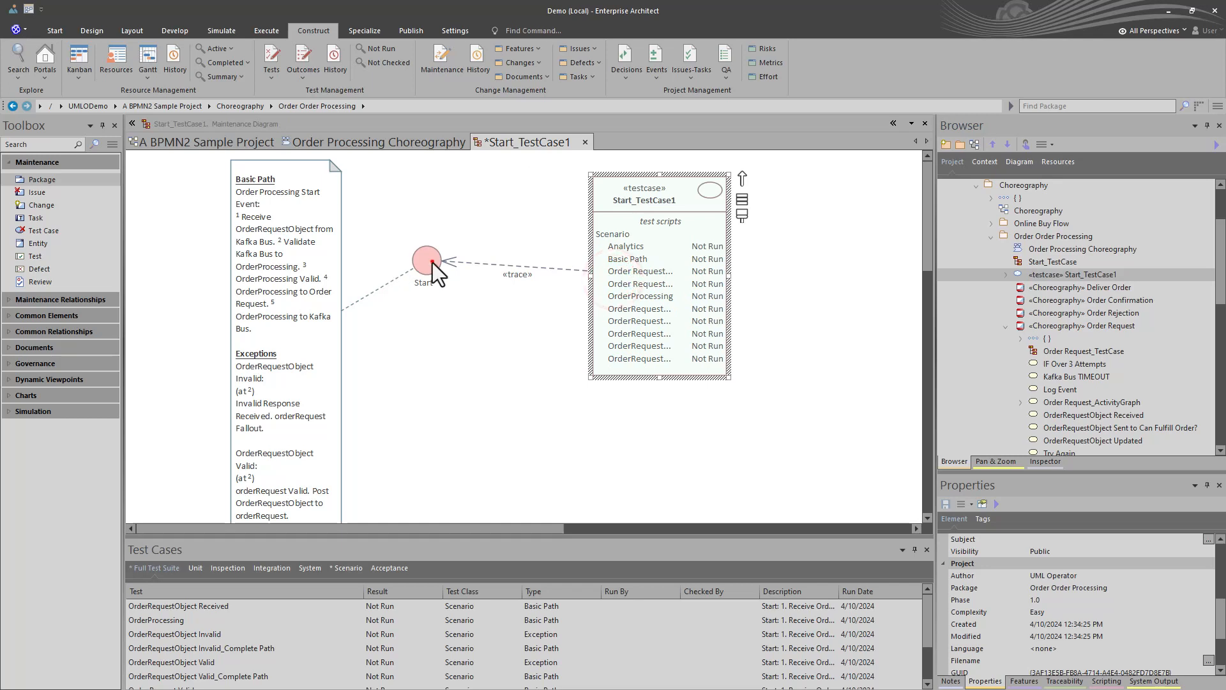
{"action": "left_click", "coordinate": [428, 261]}
{"action": "left_click_drag", "start_coordinate": [432, 261], "coordinate": [456, 293]}
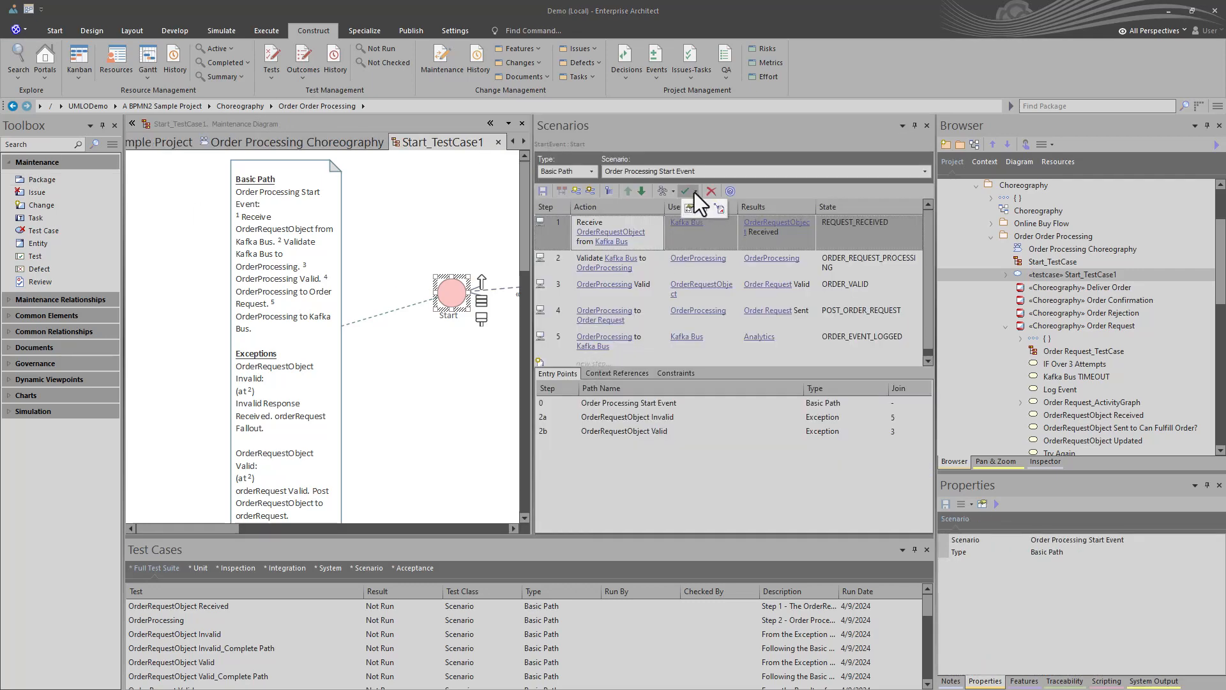
Step: Generate a Test Suite in Vertical Layout from the Start event's Order Processing Start Event scenario, then close the Scenarios window
{"action": "left_click", "coordinate": [695, 191]}
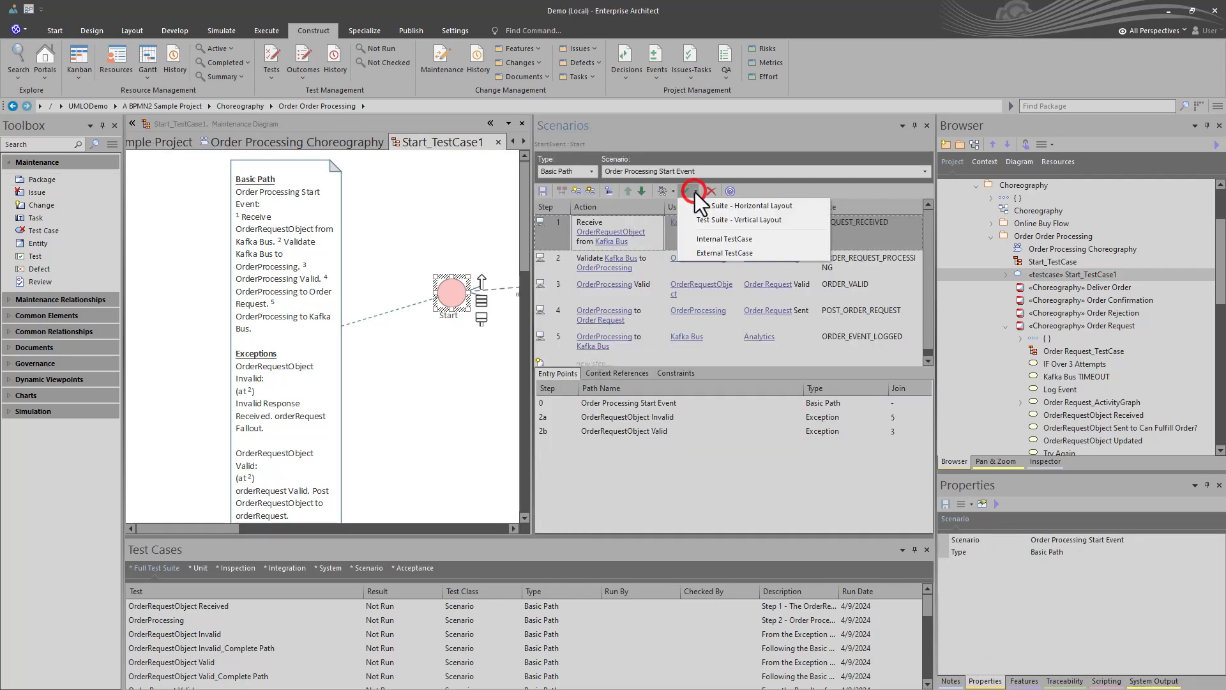
{"action": "left_click", "coordinate": [749, 219]}
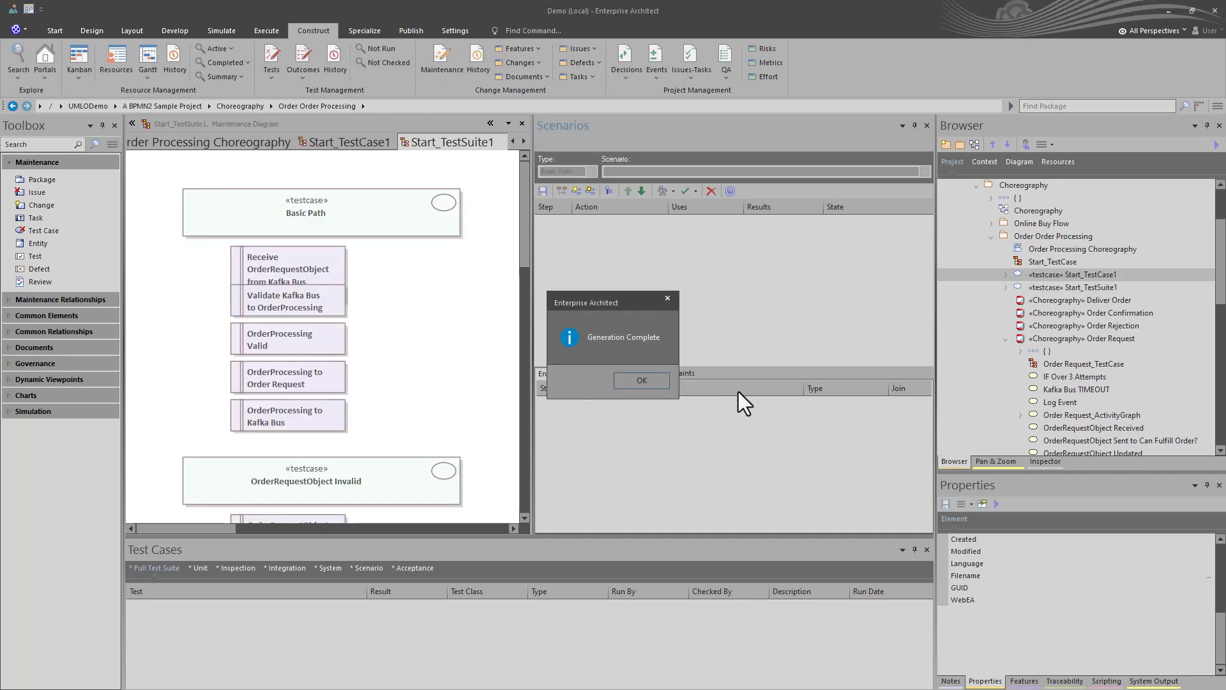
{"action": "left_click", "coordinate": [641, 381]}
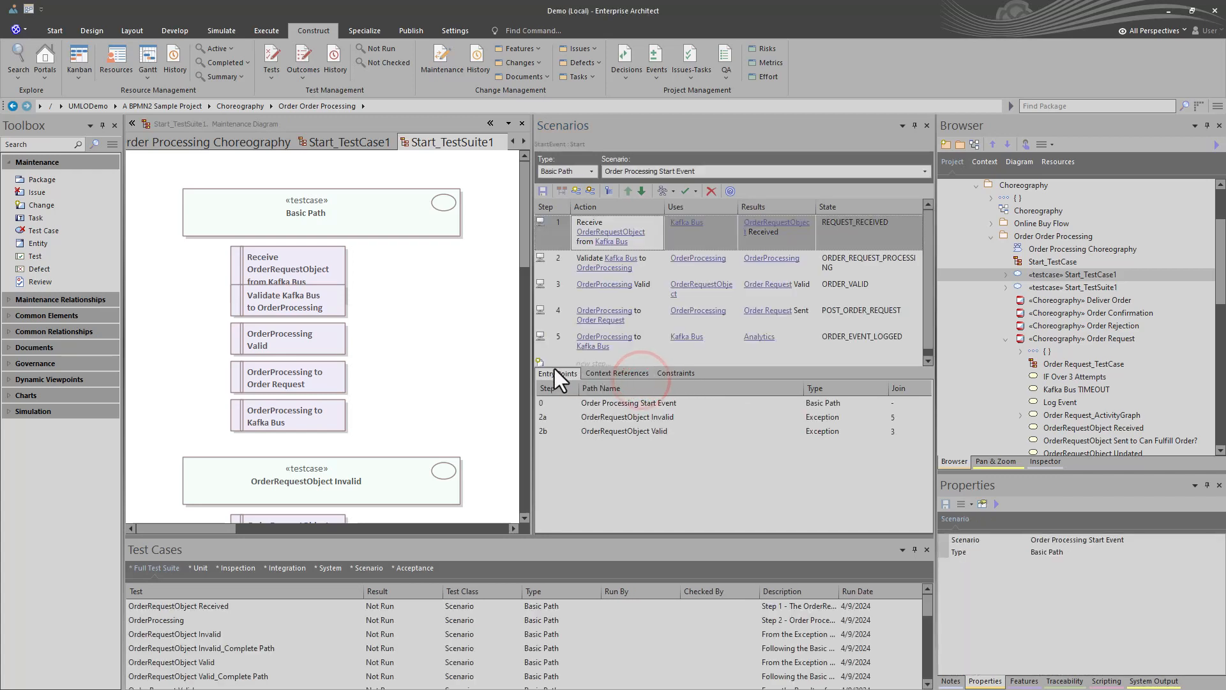
{"action": "left_click", "coordinate": [927, 126]}
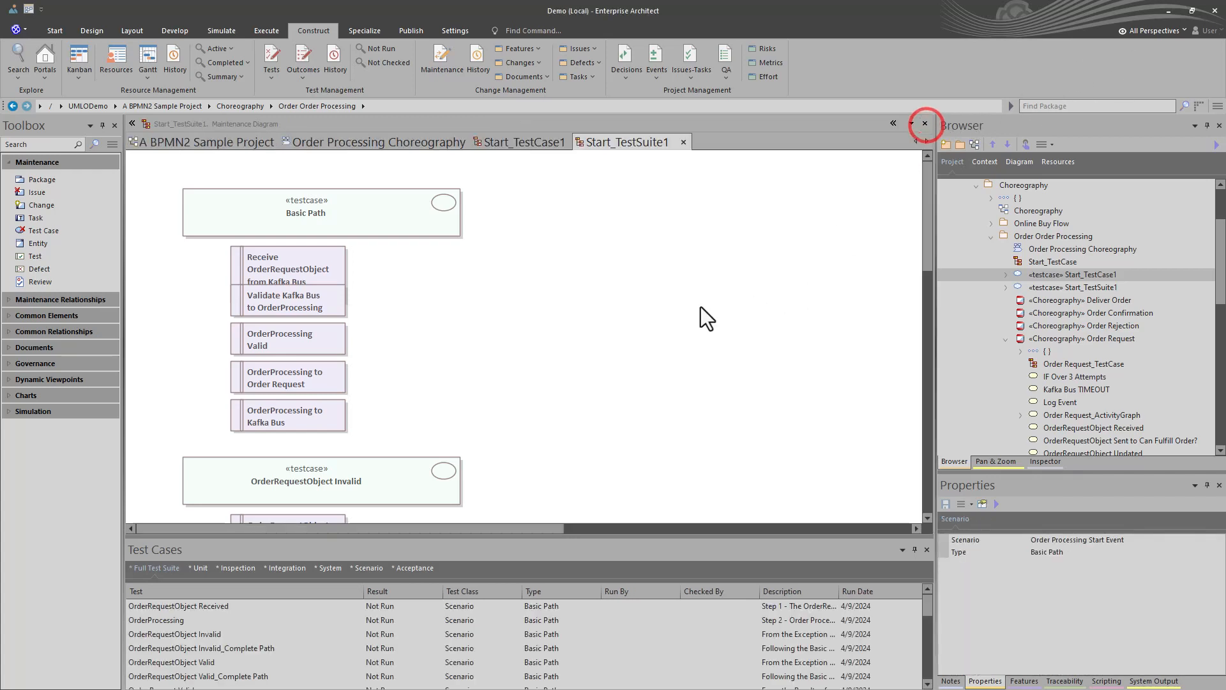
Step: Widen the Receive OrderRequestObject from Kafka Bus and OrderRequestObject Invalid_Complete Path tests on the test suite diagram
{"action": "left_click", "coordinate": [339, 274]}
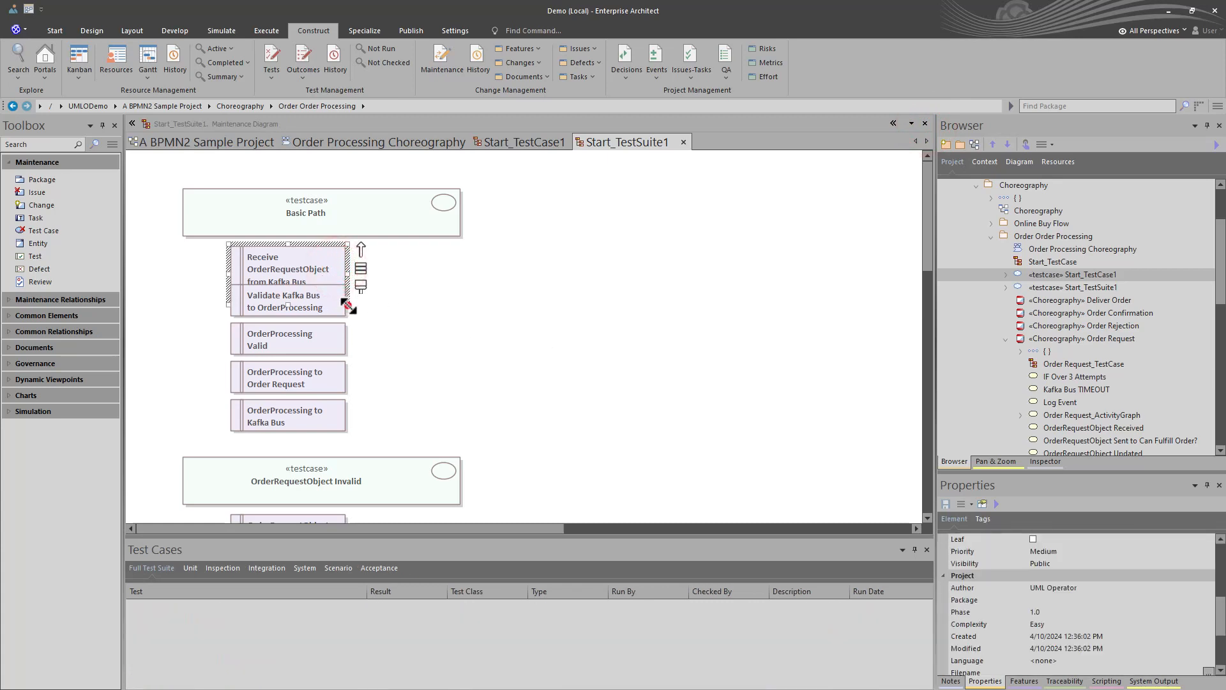
{"action": "left_click_drag", "start_coordinate": [346, 308], "coordinate": [431, 279]}
{"action": "left_click", "coordinate": [397, 214]}
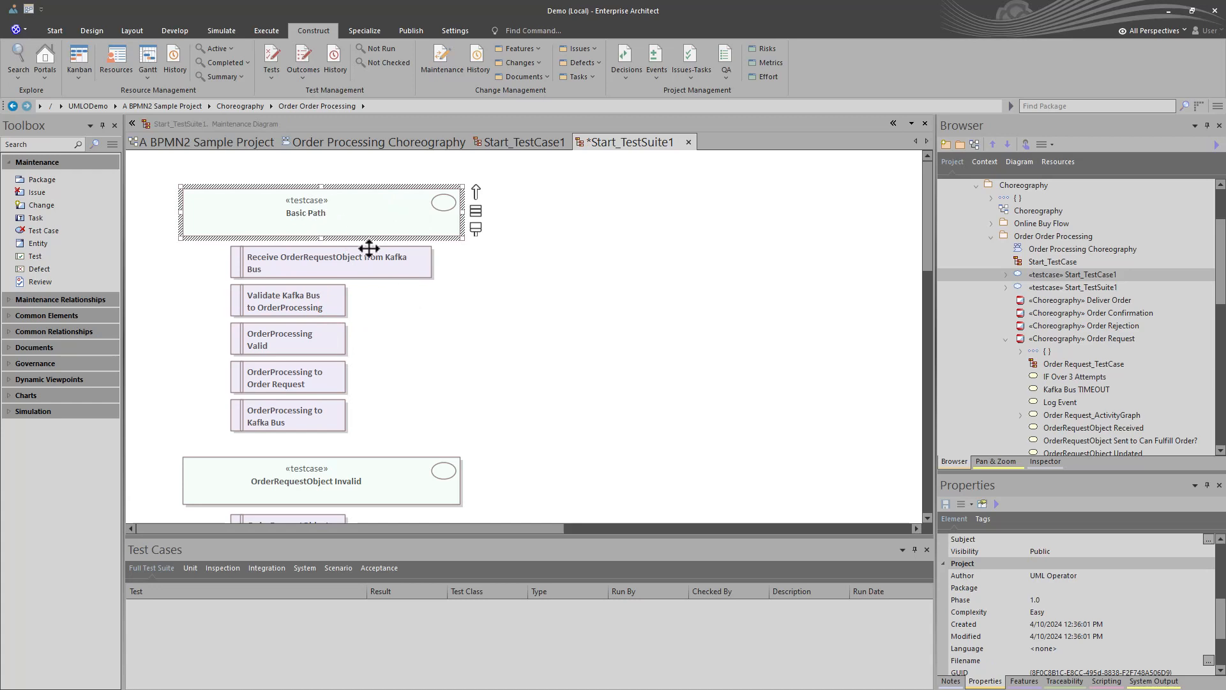
{"action": "scroll", "coordinate": [455, 382], "scroll_direction": "down", "scroll_amount": 3}
{"action": "left_click", "coordinate": [389, 312]}
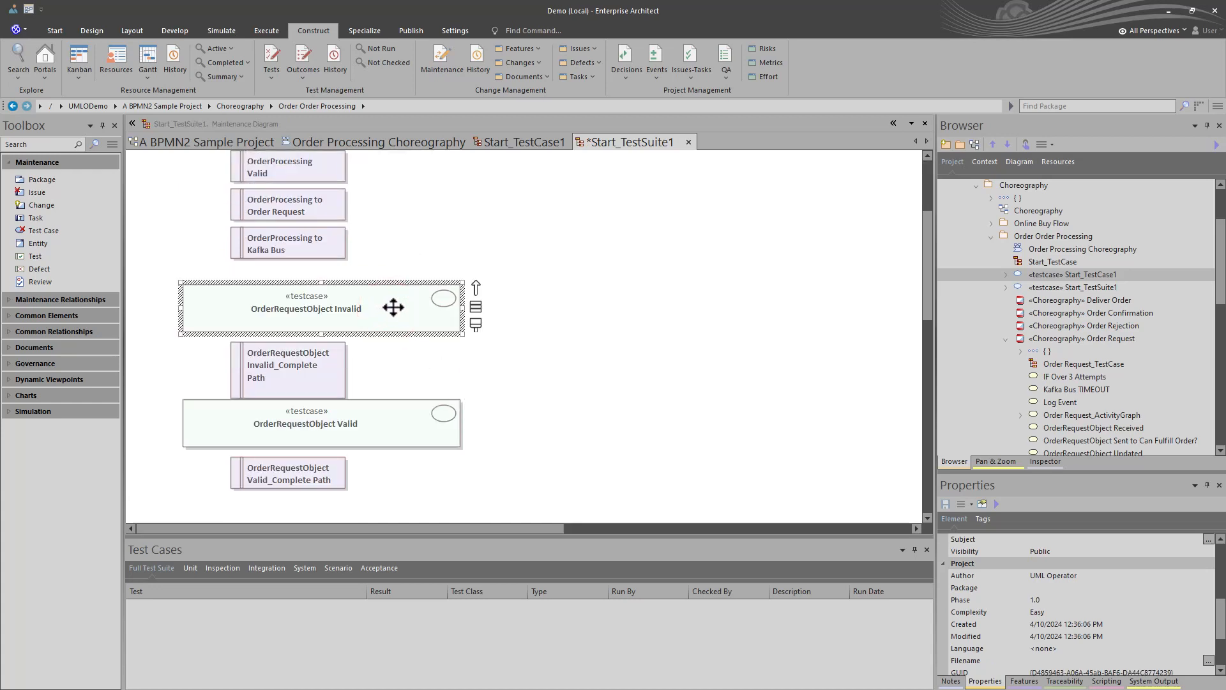
{"action": "left_click", "coordinate": [368, 428]}
{"action": "left_click", "coordinate": [330, 367]}
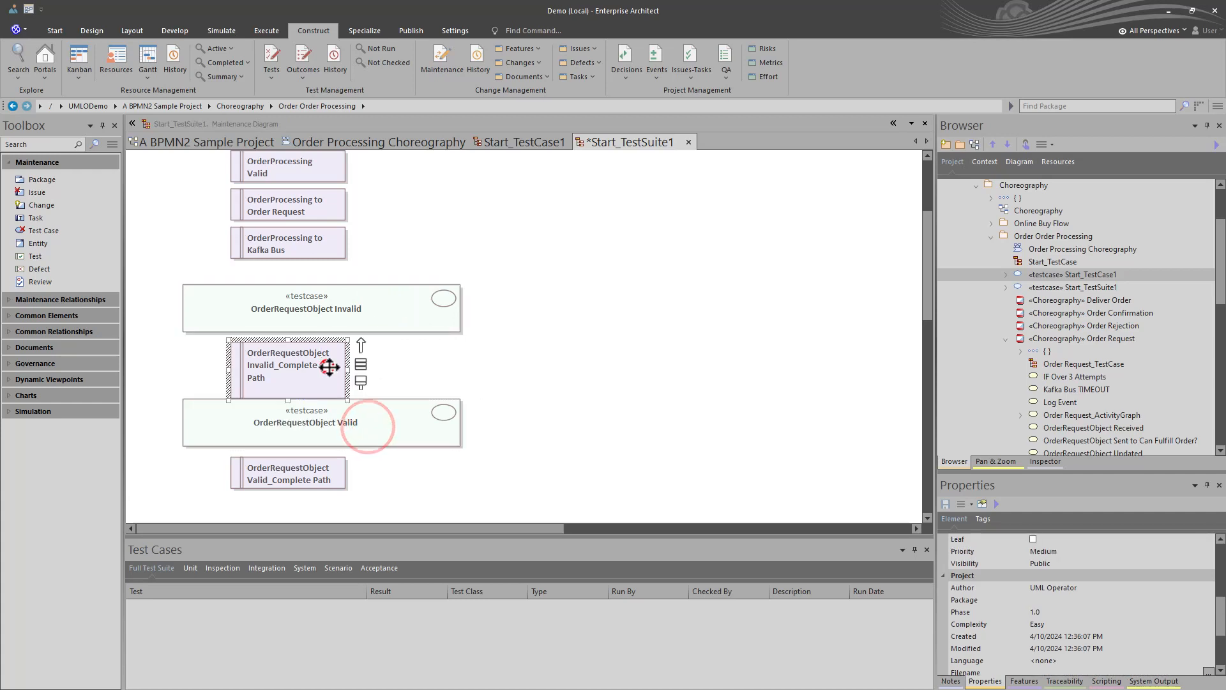
{"action": "left_click_drag", "start_coordinate": [348, 400], "coordinate": [427, 388]}
Step: Review the steps, exception, continuation and result in the notes of the OrderRequestObject Invalid_Complete Path test, then close its properties
{"action": "double_click", "coordinate": [372, 371]}
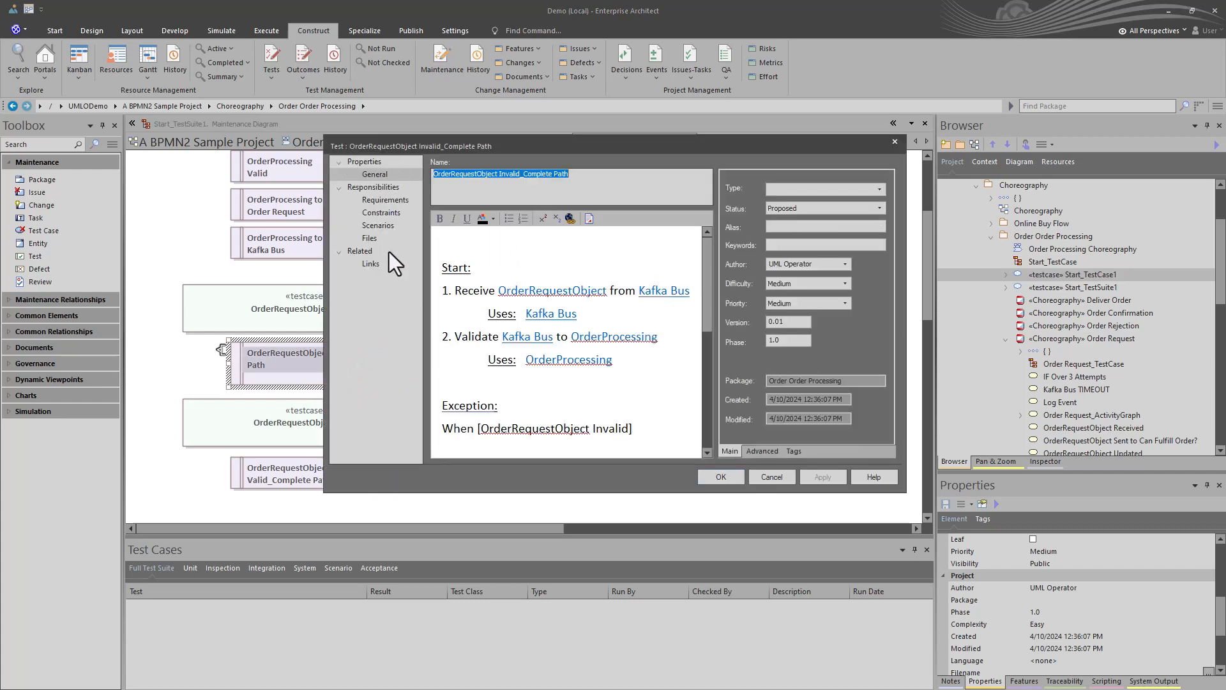
{"action": "scroll", "coordinate": [456, 282], "scroll_direction": "down", "scroll_amount": 1}
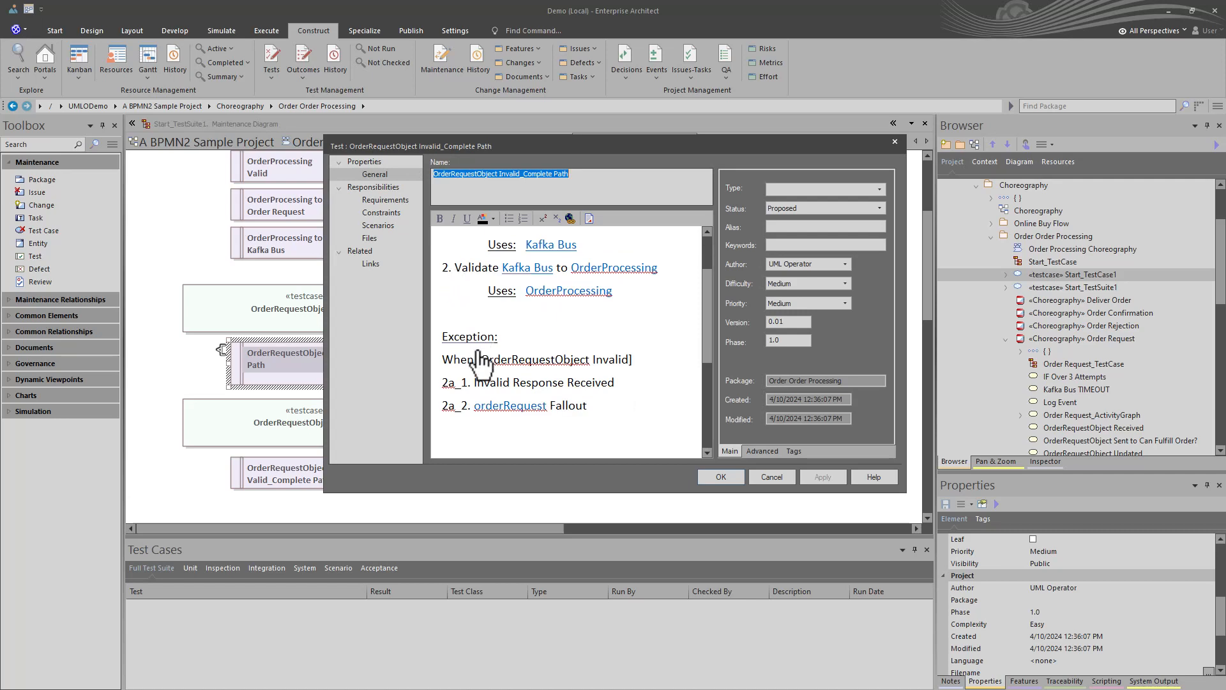
{"action": "scroll", "coordinate": [479, 361], "scroll_direction": "down", "scroll_amount": 4}
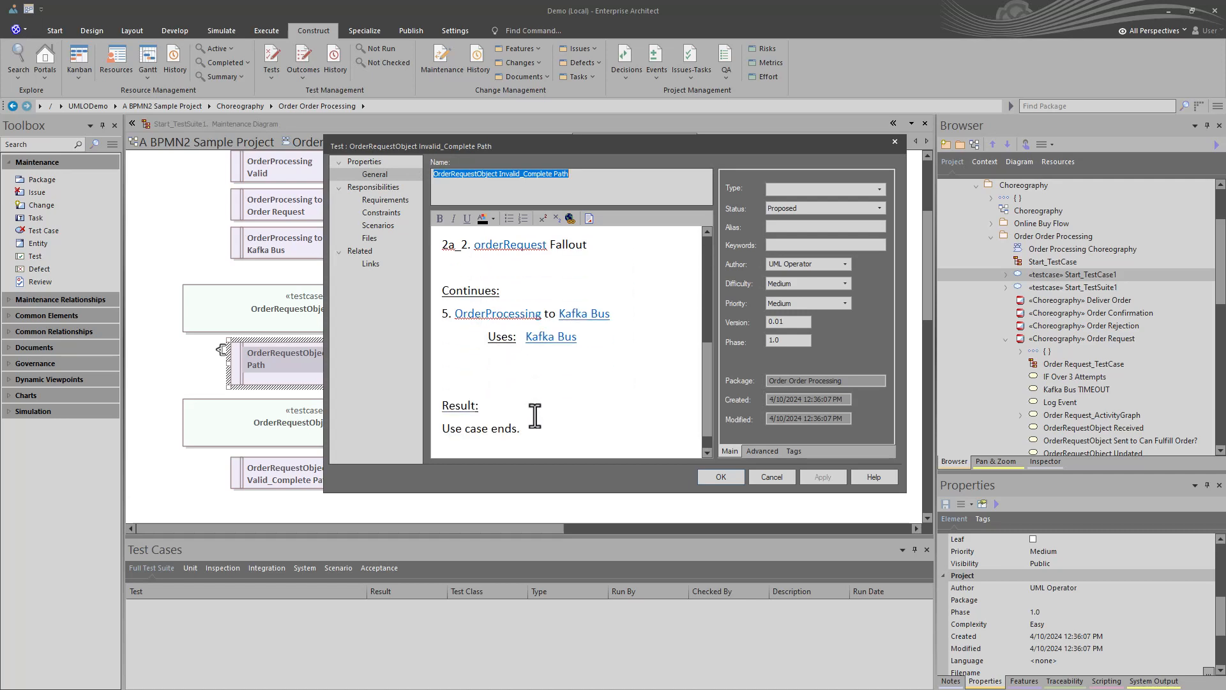
{"action": "scroll", "coordinate": [536, 419], "scroll_direction": "down", "scroll_amount": 1}
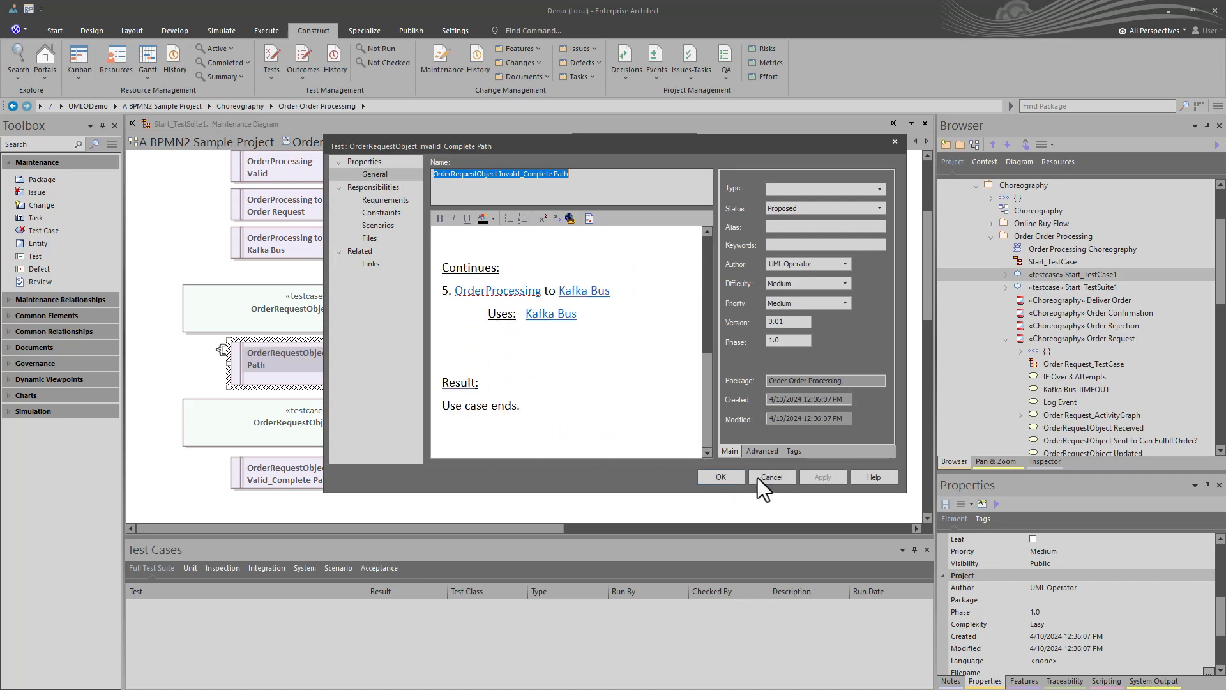
{"action": "left_click", "coordinate": [729, 478]}
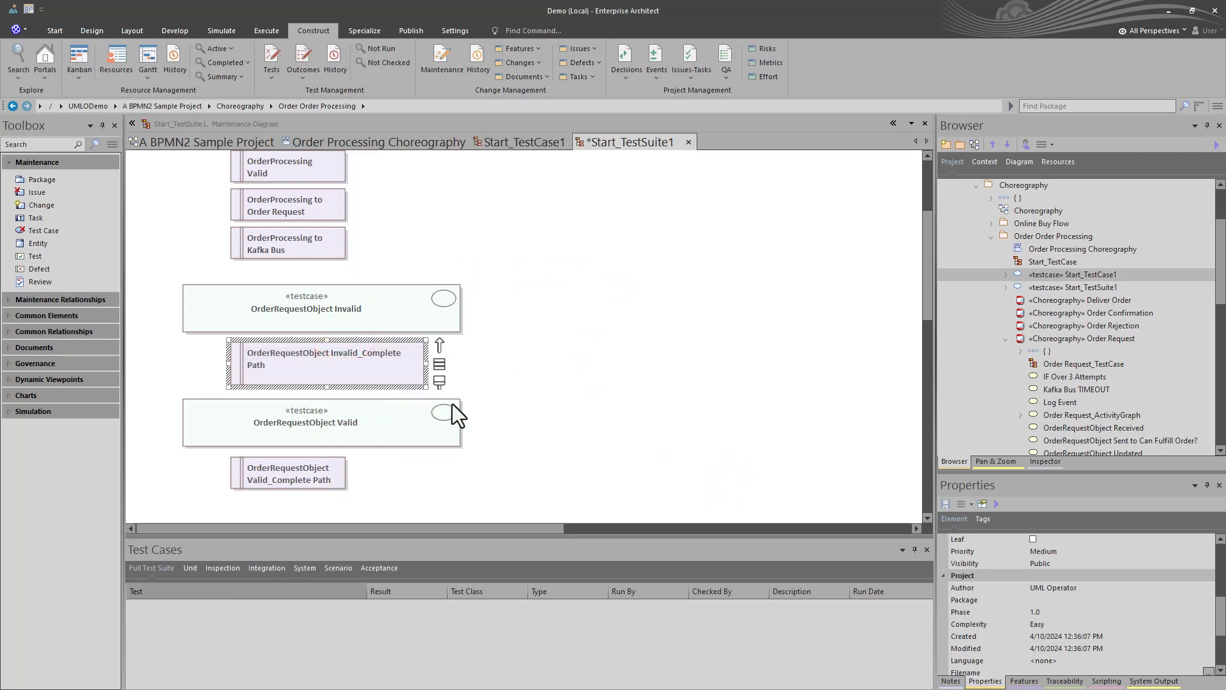
Step: Check the Start event's test cases from both the Order Processing Choreography and Start_TestCase1 diagrams
{"action": "left_click", "coordinate": [293, 313]}
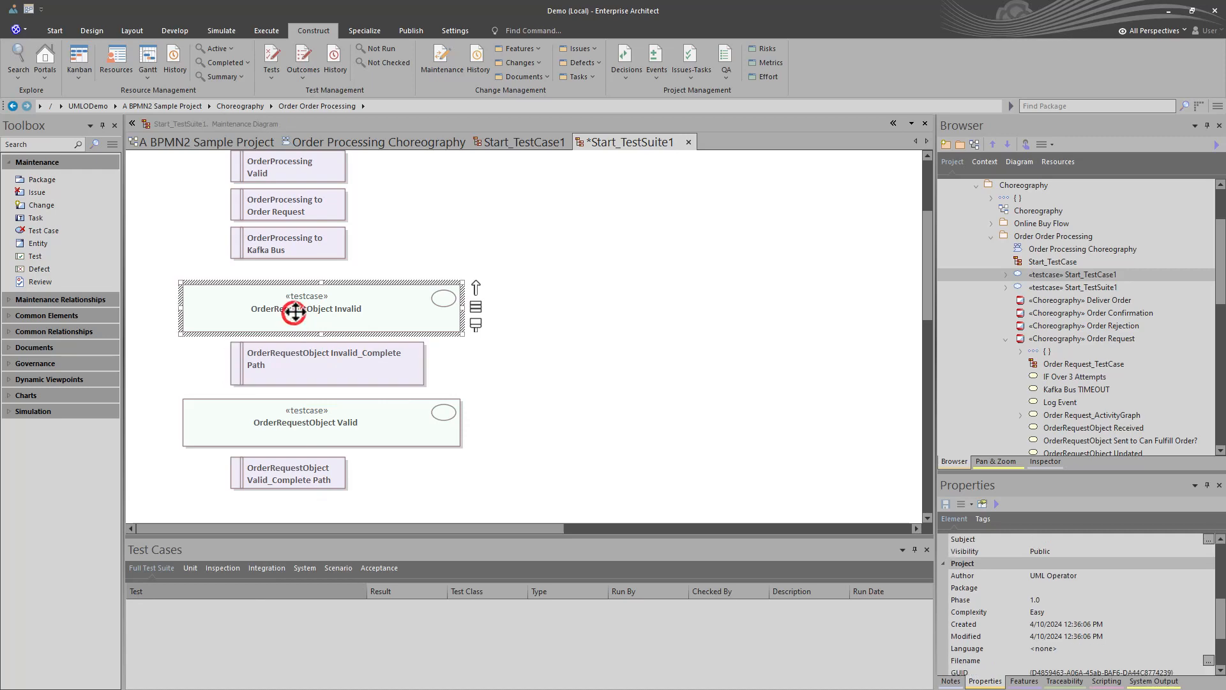
{"action": "scroll", "coordinate": [473, 383], "scroll_direction": "up", "scroll_amount": 5}
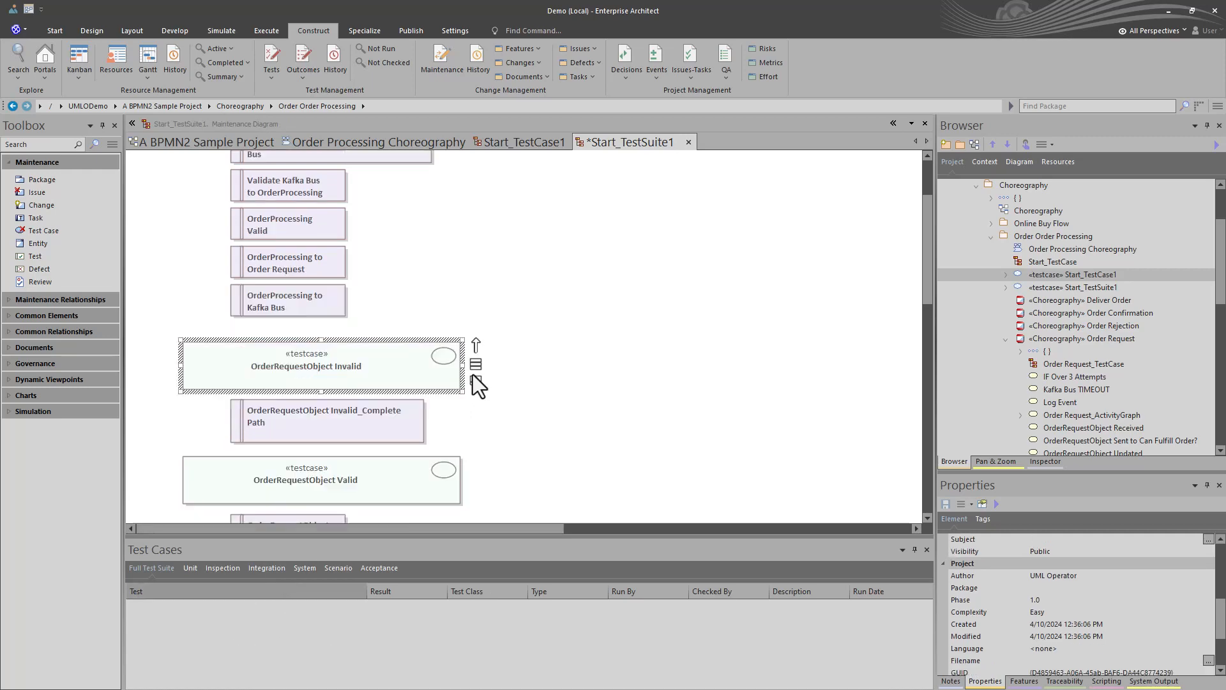
{"action": "left_click", "coordinate": [529, 143]}
{"action": "left_click", "coordinate": [411, 143]}
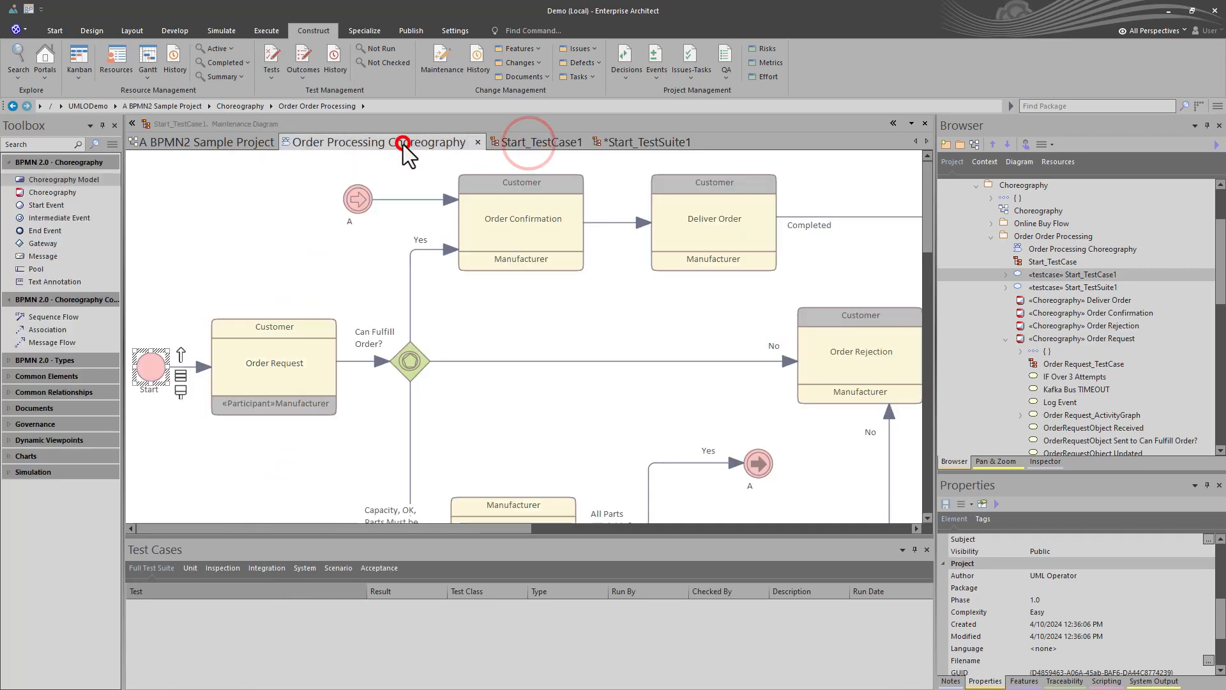
{"action": "left_click", "coordinate": [150, 370]}
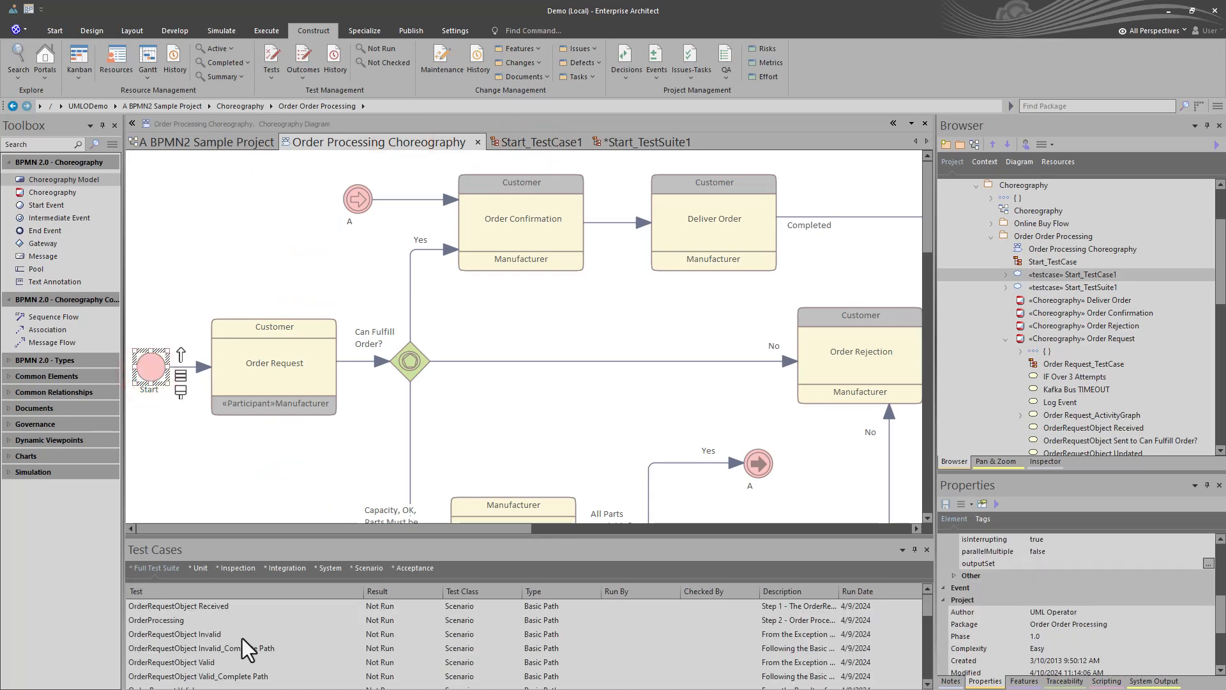
{"action": "left_click", "coordinate": [526, 142]}
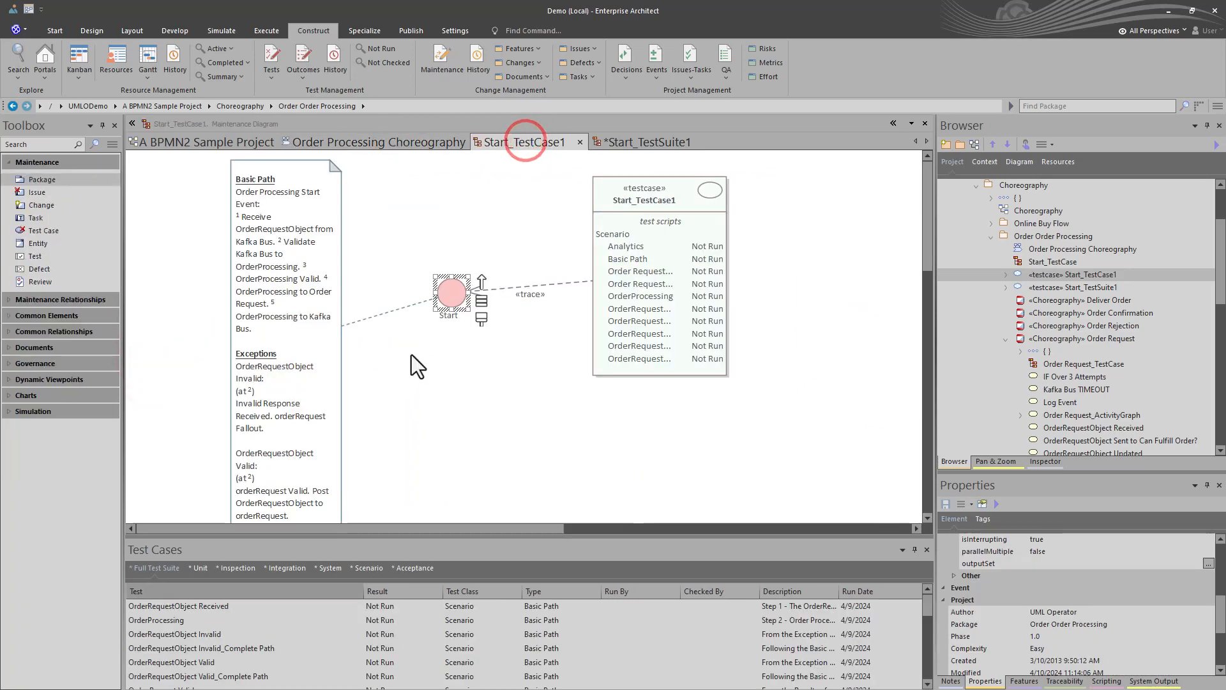
{"action": "left_click", "coordinate": [452, 294]}
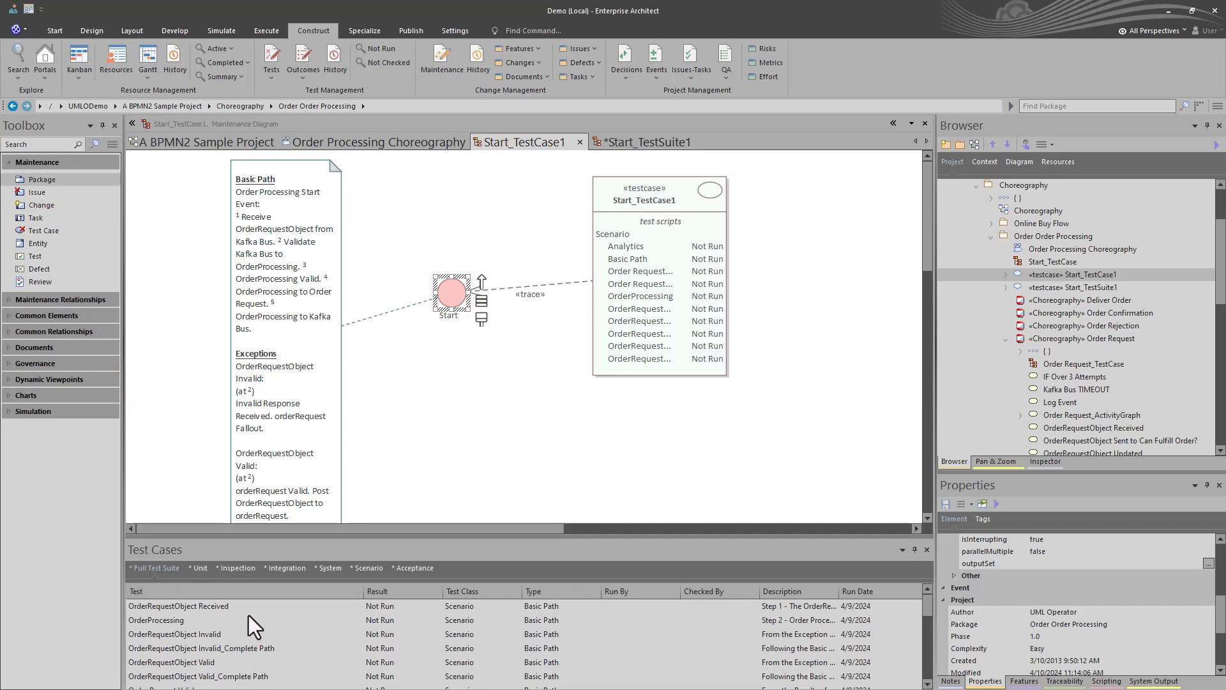
Step: In Start_TestSuite1, open the Receive OrderRequestObject from Kafka Bus test and examine its notes, requirements and scenarios
{"action": "left_click", "coordinate": [638, 145]}
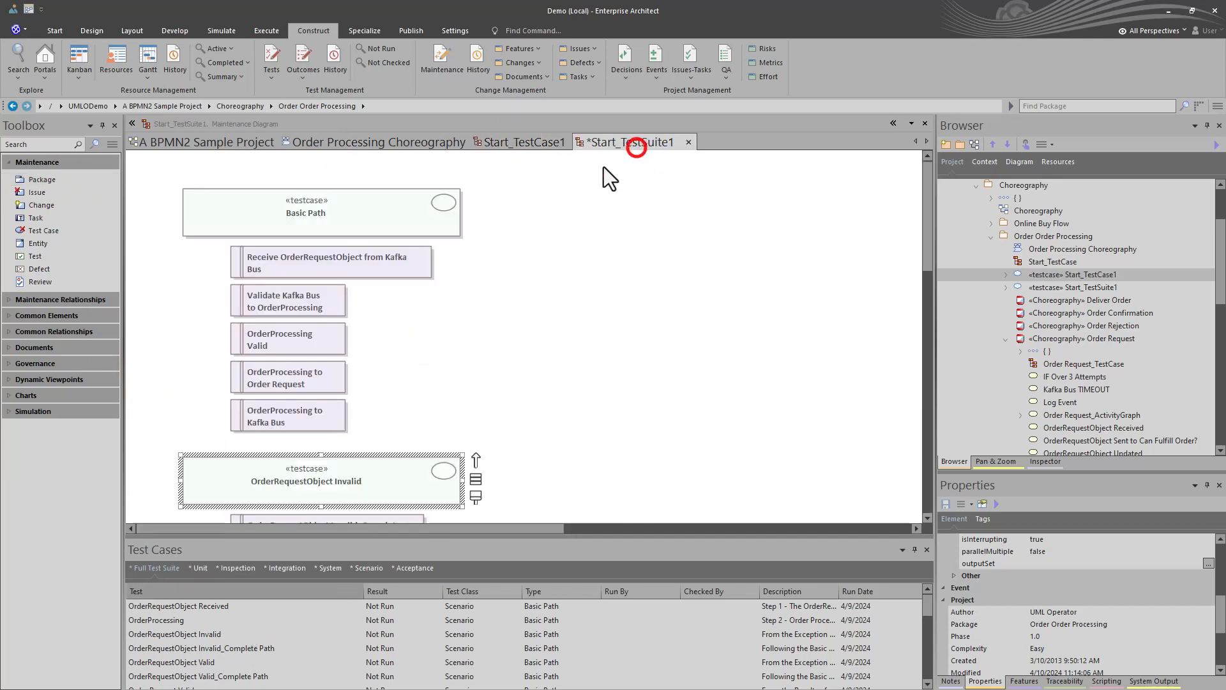
{"action": "left_click", "coordinate": [330, 297]}
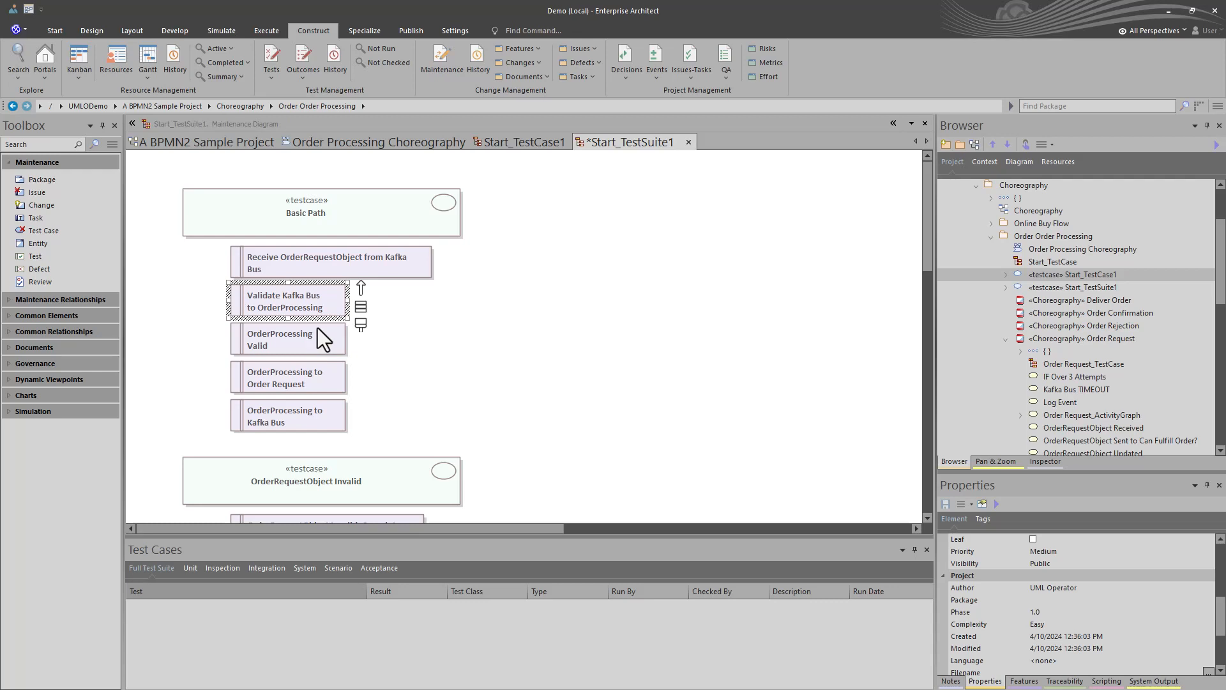
{"action": "left_click", "coordinate": [328, 272]}
{"action": "double_click", "coordinate": [328, 273]}
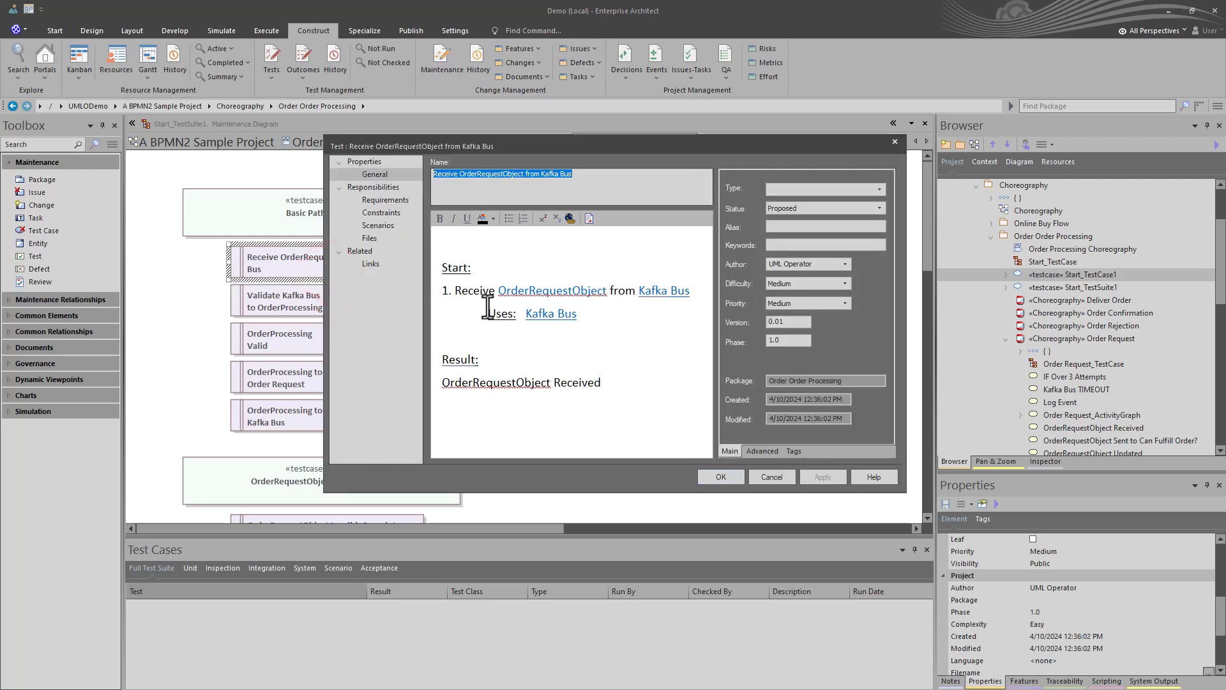
{"action": "left_click", "coordinate": [397, 202]}
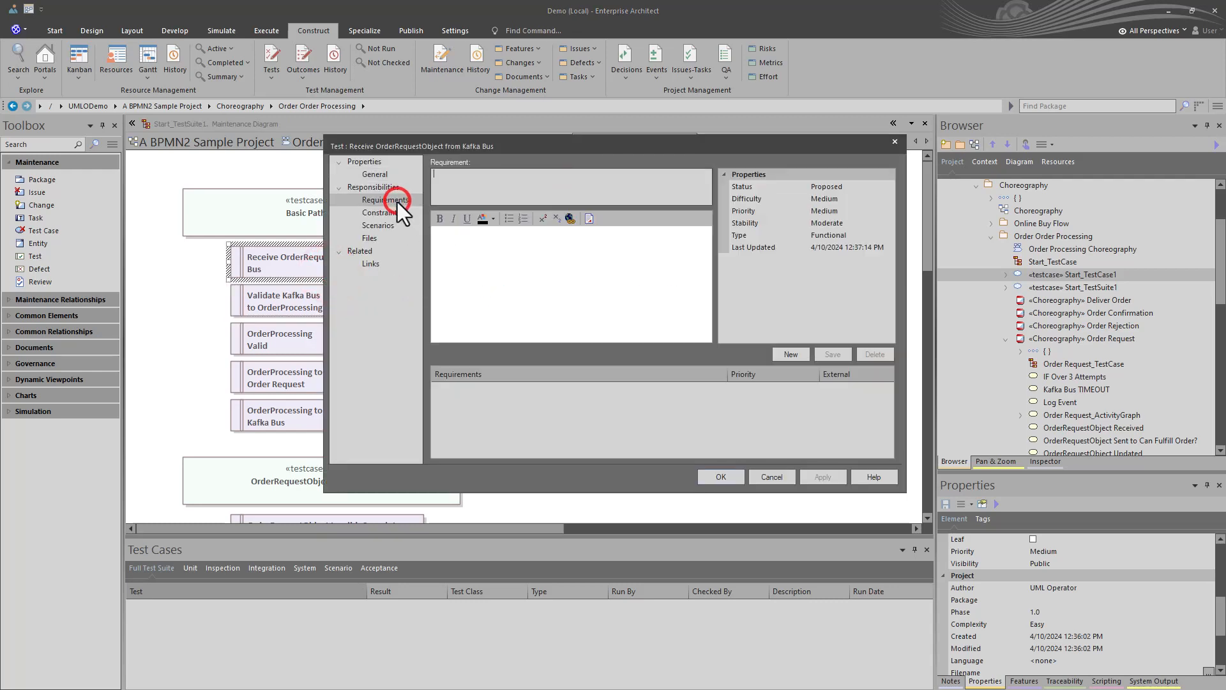
{"action": "left_click", "coordinate": [381, 226]}
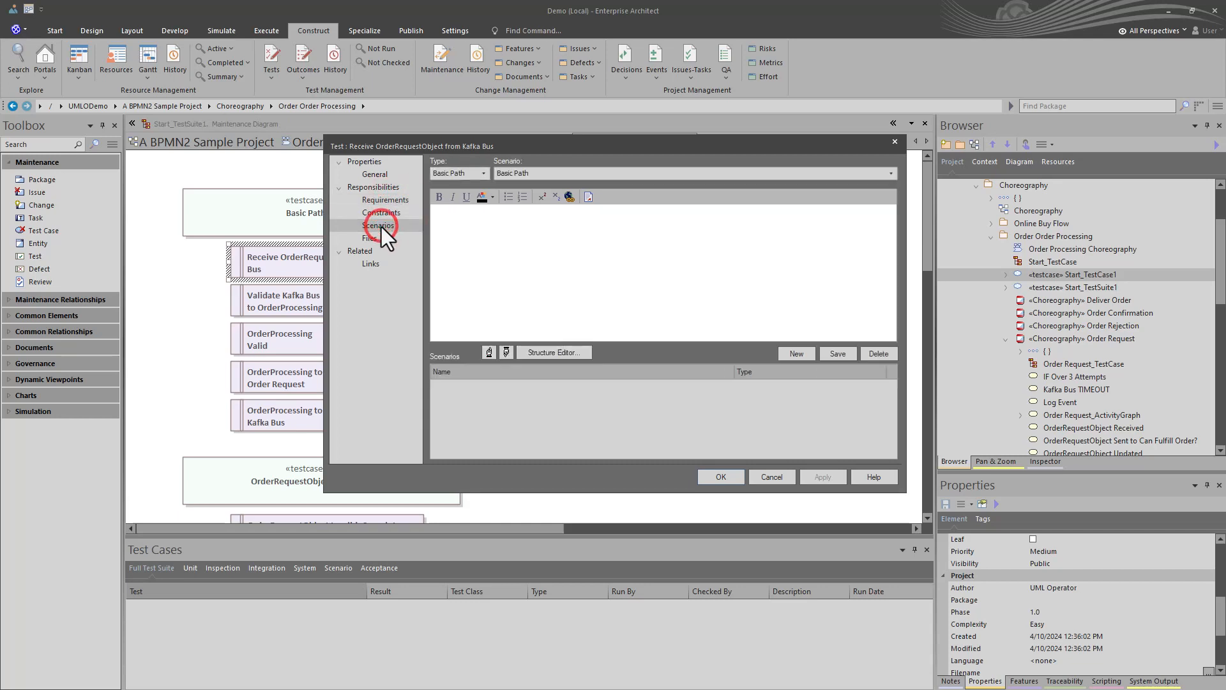